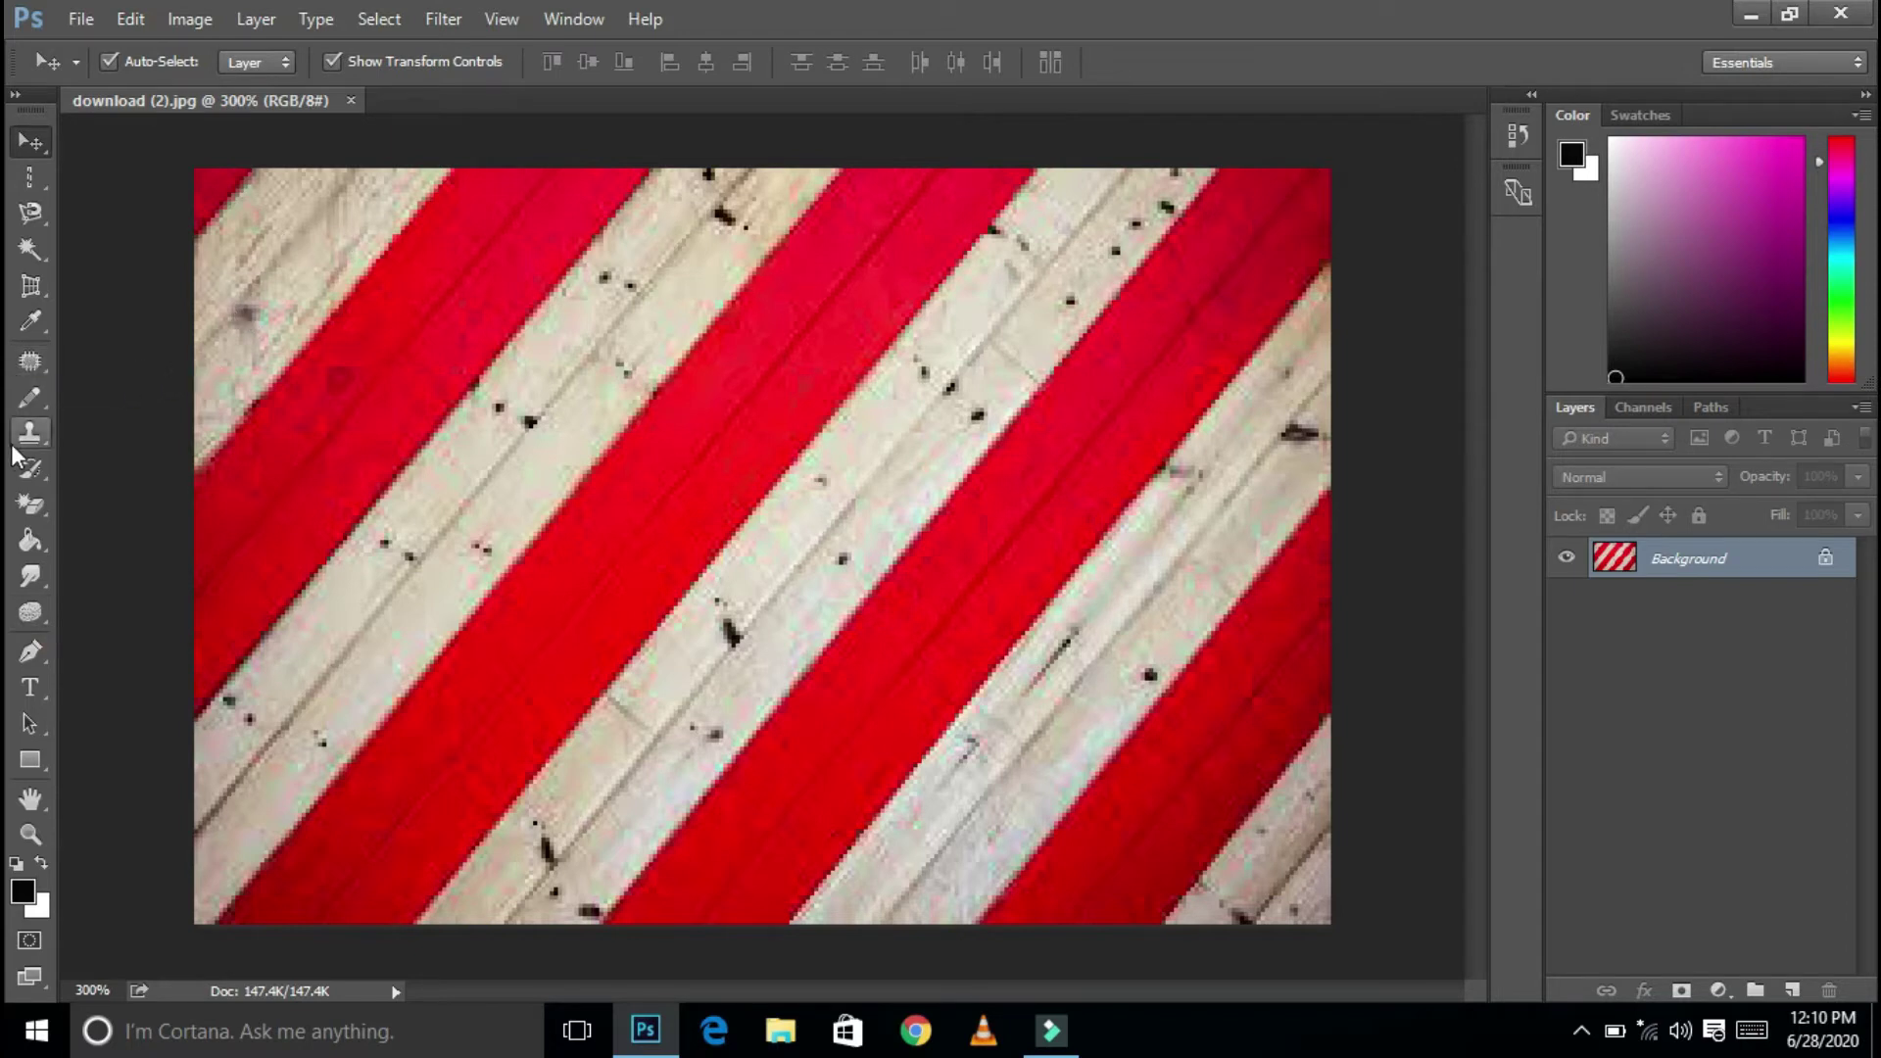
Select the Spot Healing Brush and set its size to 21 px.
{"action": "left_click", "coordinate": [31, 361]}
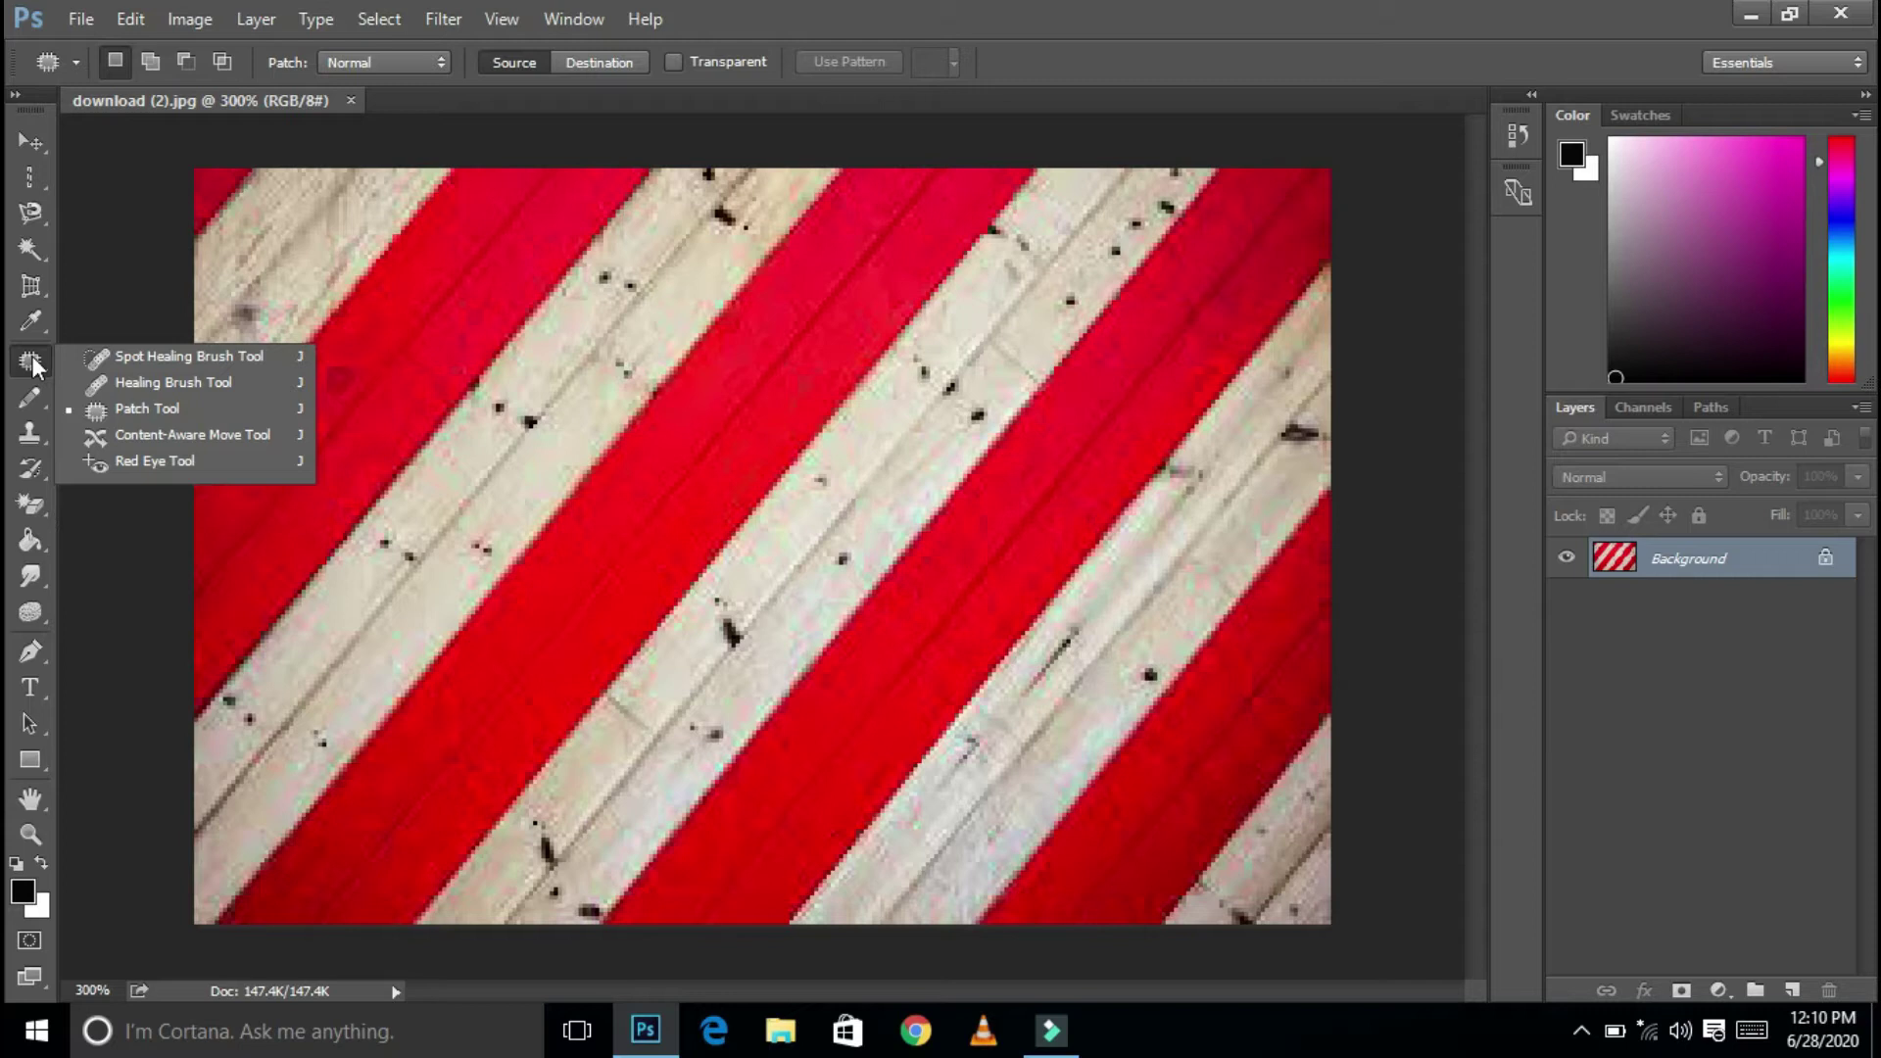
{"action": "left_click", "coordinate": [125, 358]}
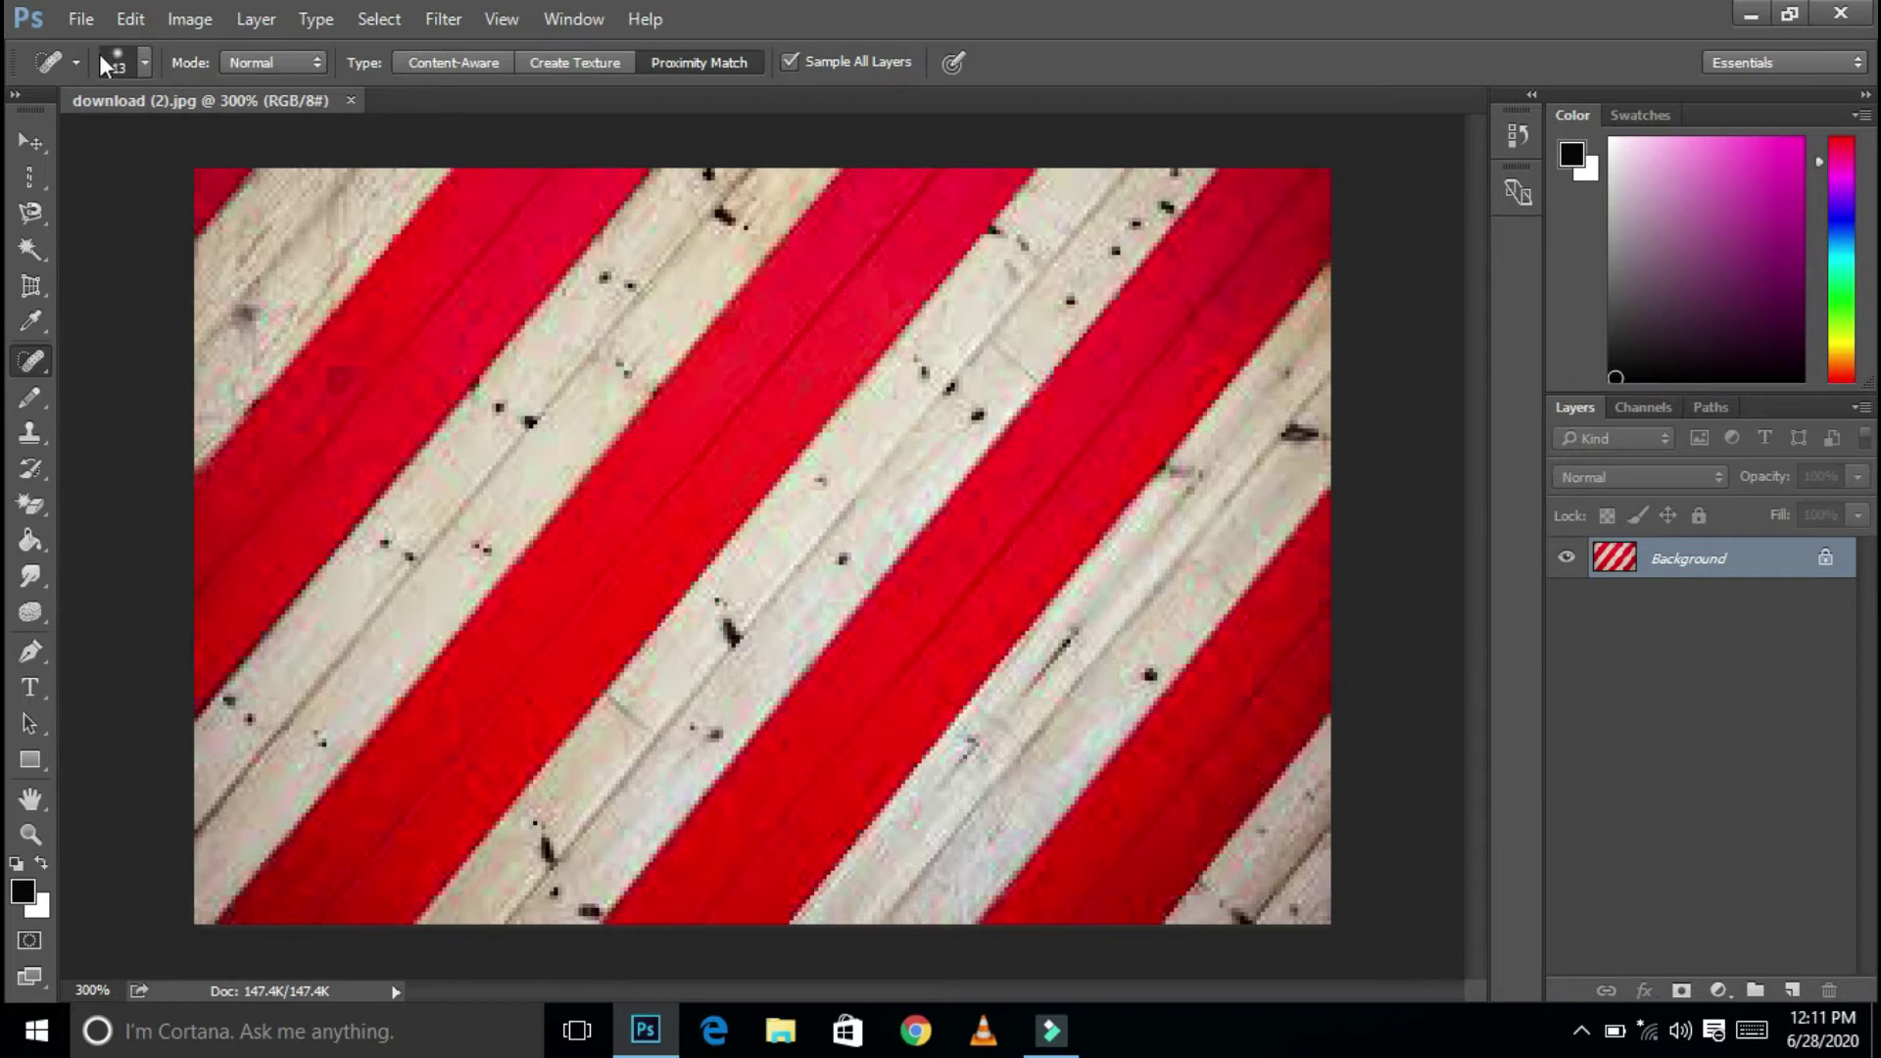
{"action": "left_click", "coordinate": [145, 59]}
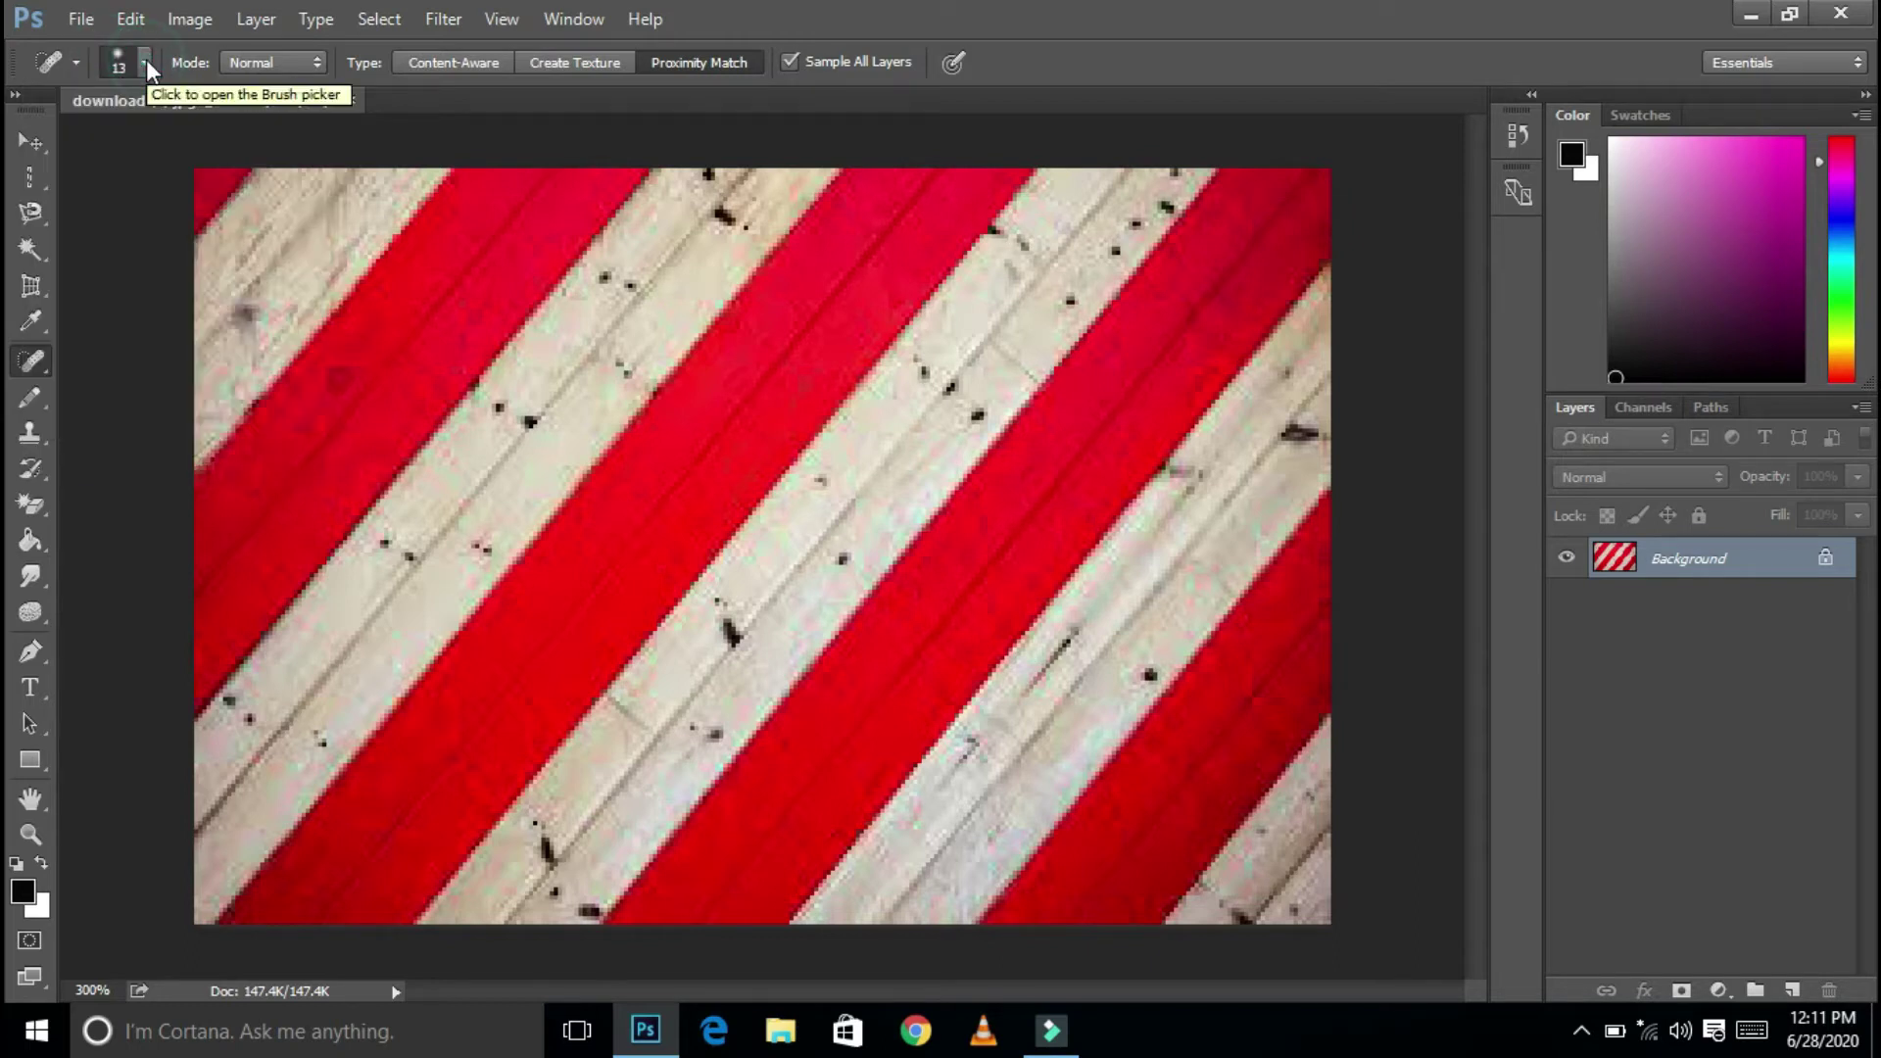
{"action": "left_click", "coordinate": [145, 59]}
{"action": "mouse_move", "coordinate": [72, 139]}
{"action": "left_mouse_down"}
{"action": "mouse_move", "coordinate": [91, 143]}
{"action": "mouse_move", "coordinate": [51, 143]}
{"action": "left_mouse_up"}
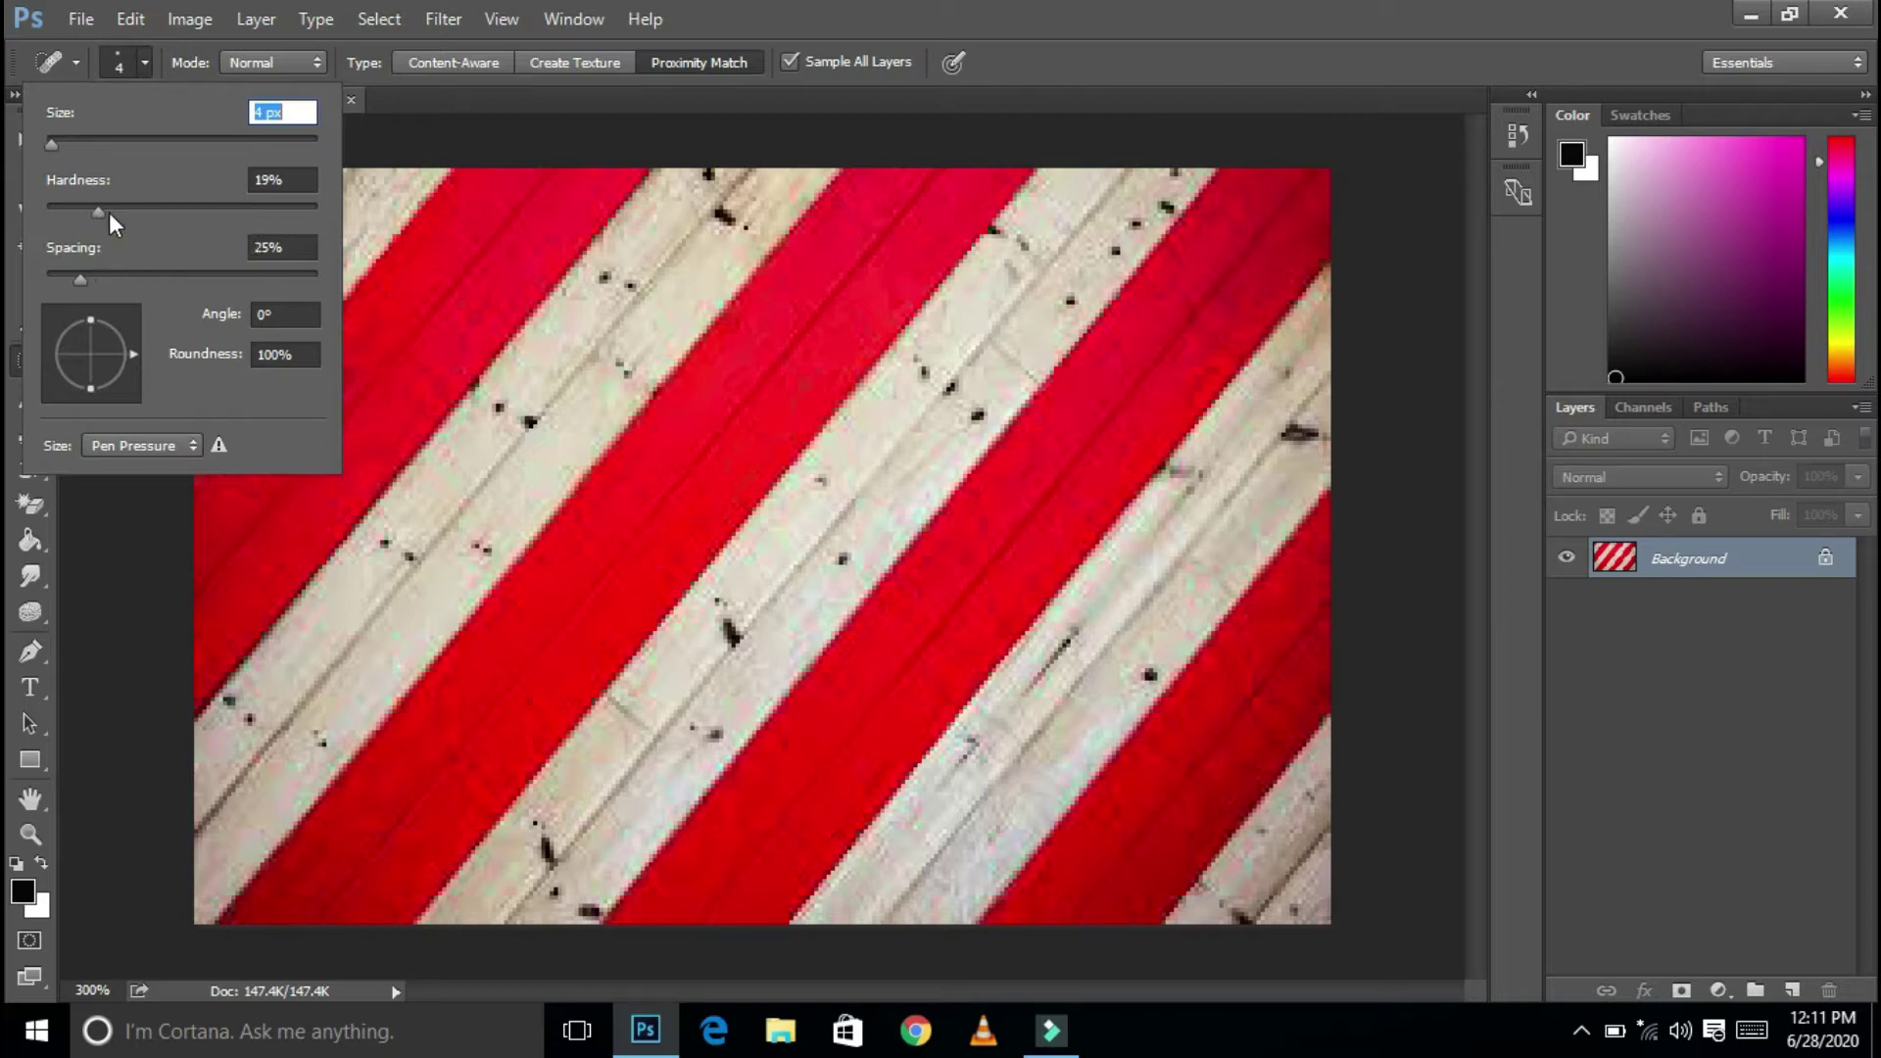
{"action": "left_click", "coordinate": [537, 437]}
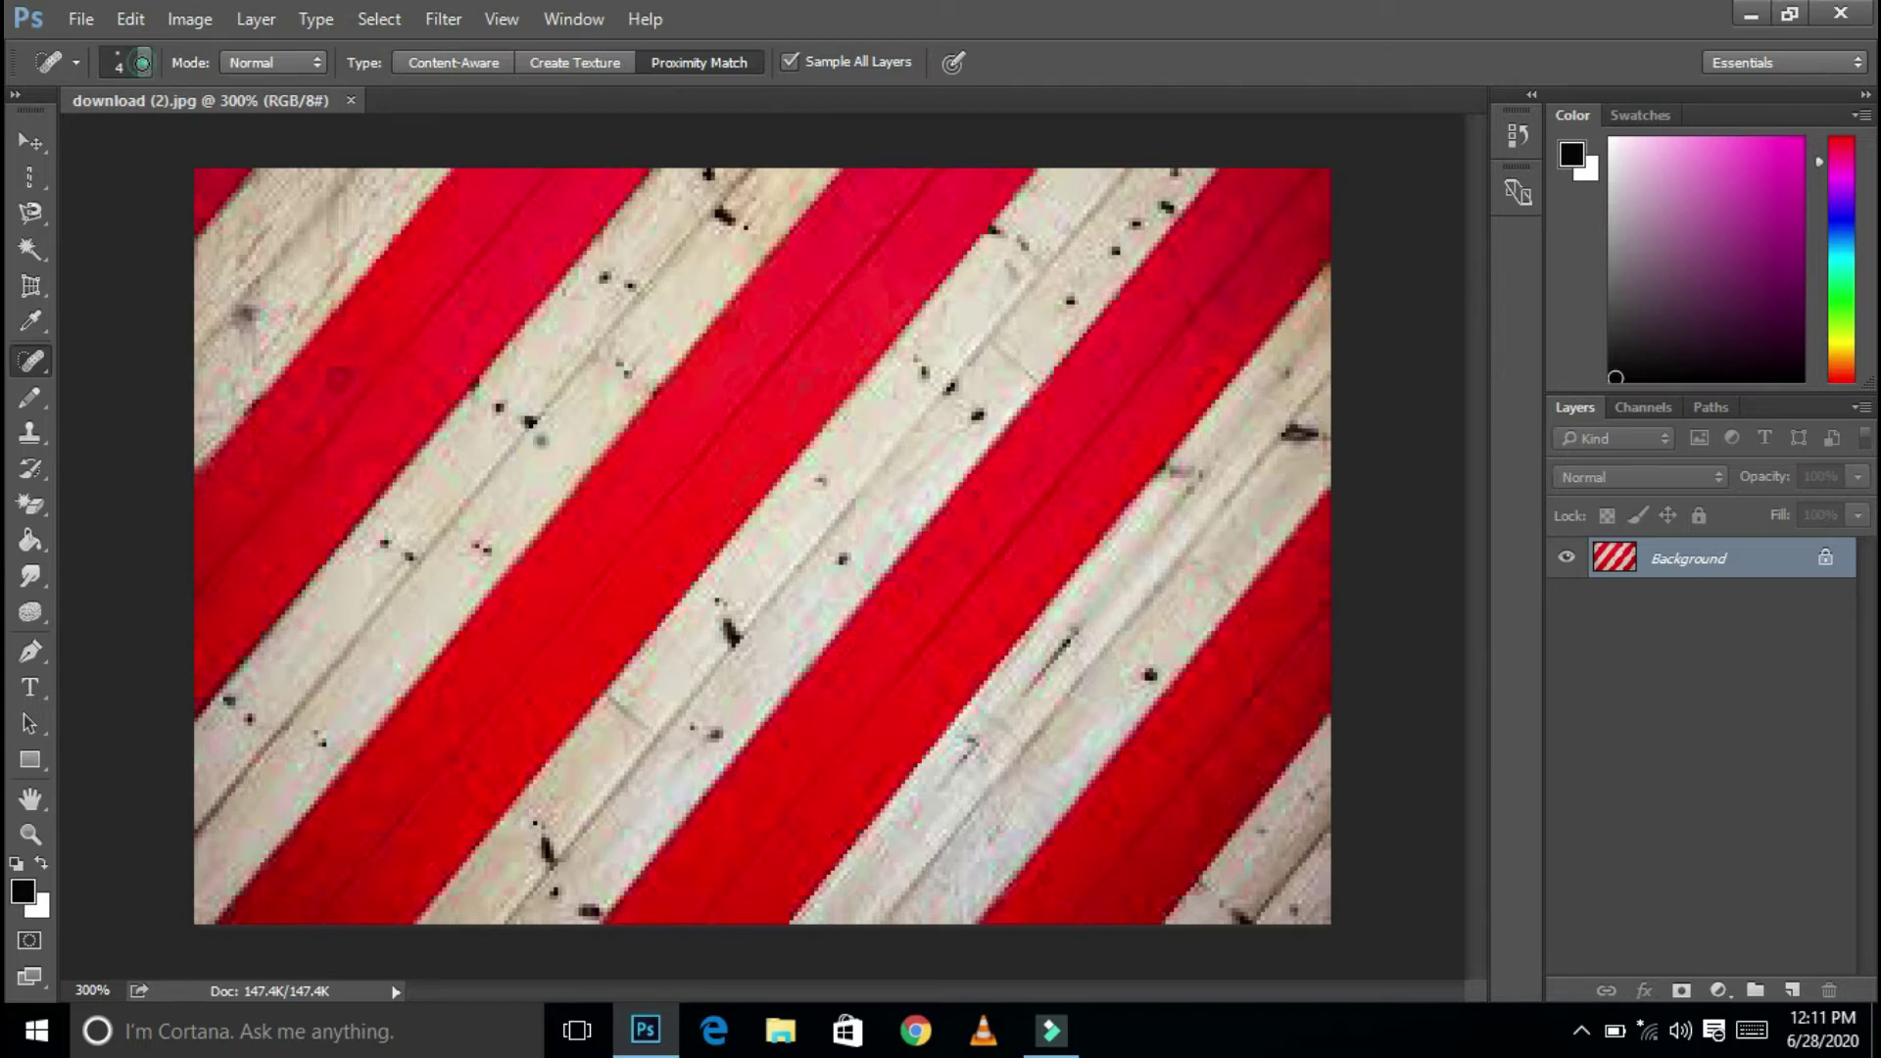
{"action": "left_click", "coordinate": [144, 62]}
{"action": "left_click", "coordinate": [75, 137]}
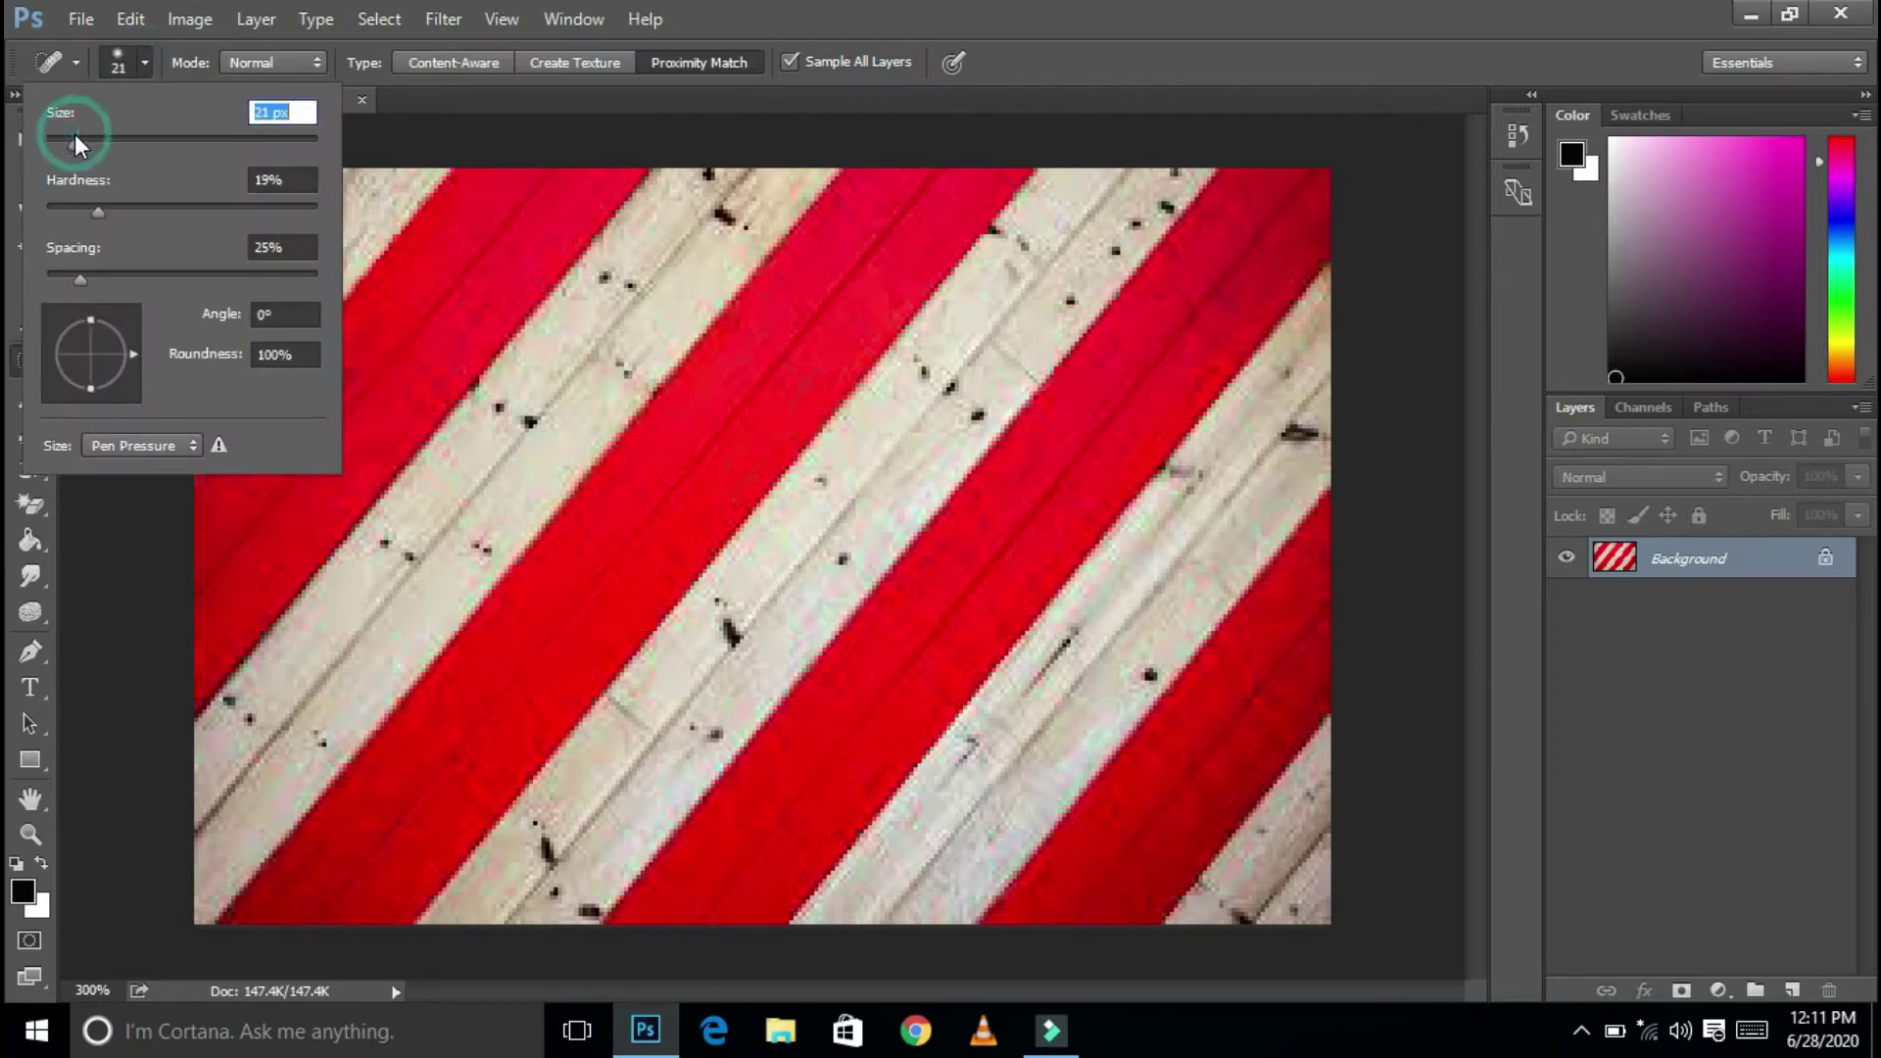
{"action": "left_click", "coordinate": [450, 464]}
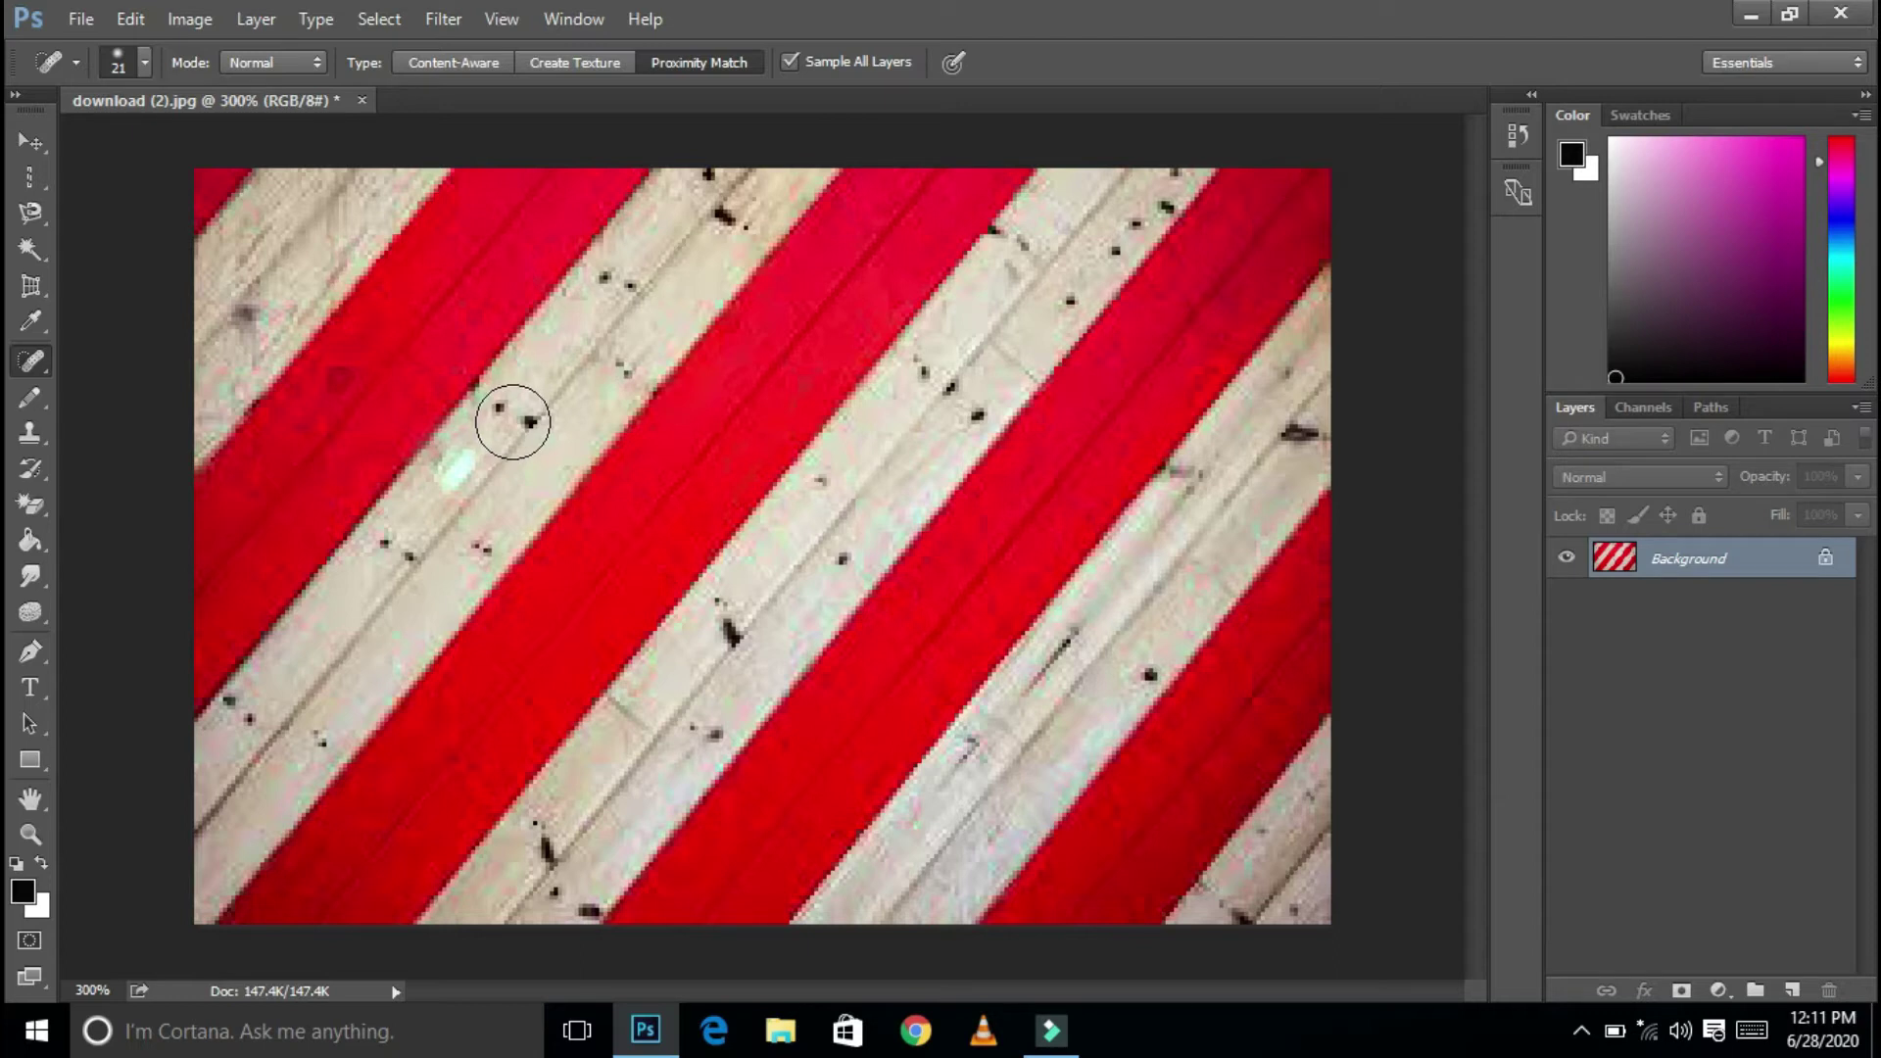
Heal two dark specks on the pale wood stripe.
{"action": "left_click", "coordinate": [512, 423]}
{"action": "left_click", "coordinate": [715, 217]}
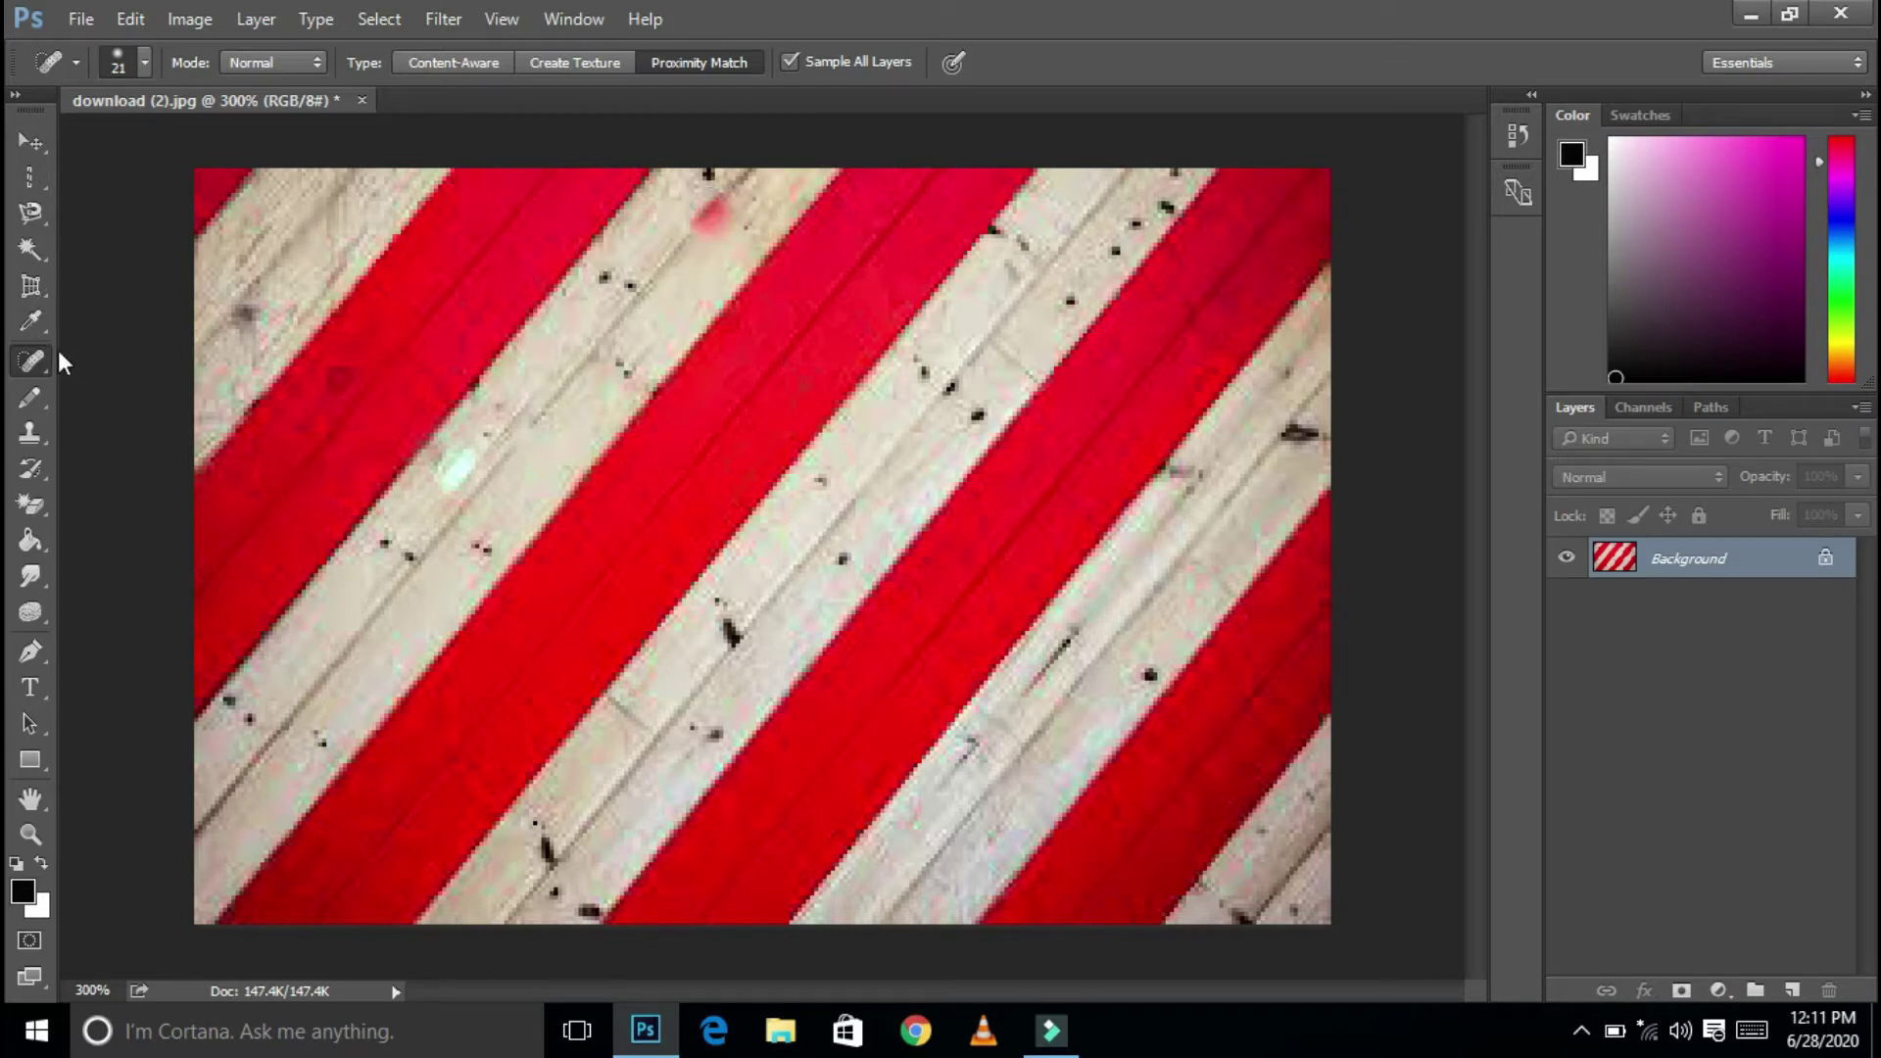
{"action": "right_click", "coordinate": [30, 367]}
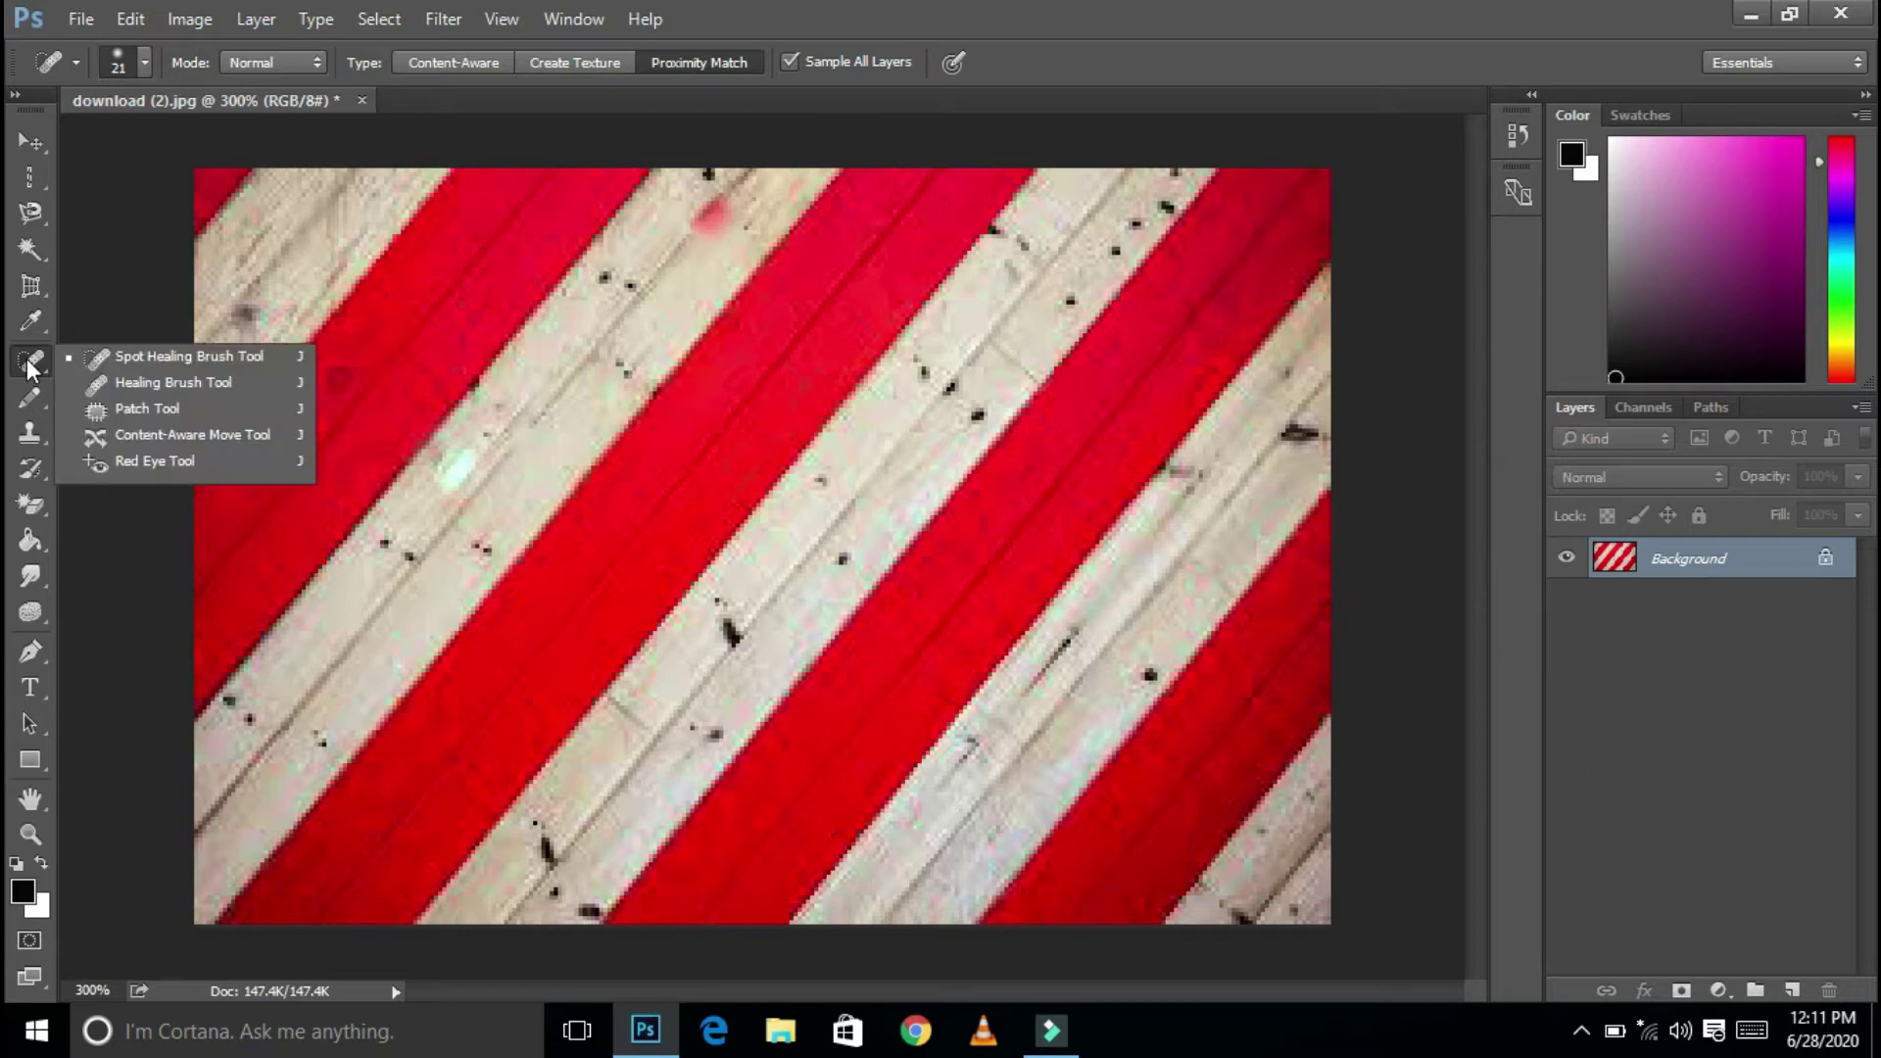
Switch to the Healing Brush, sample a source point and heal a first stripe spot.
{"action": "left_click", "coordinate": [149, 384]}
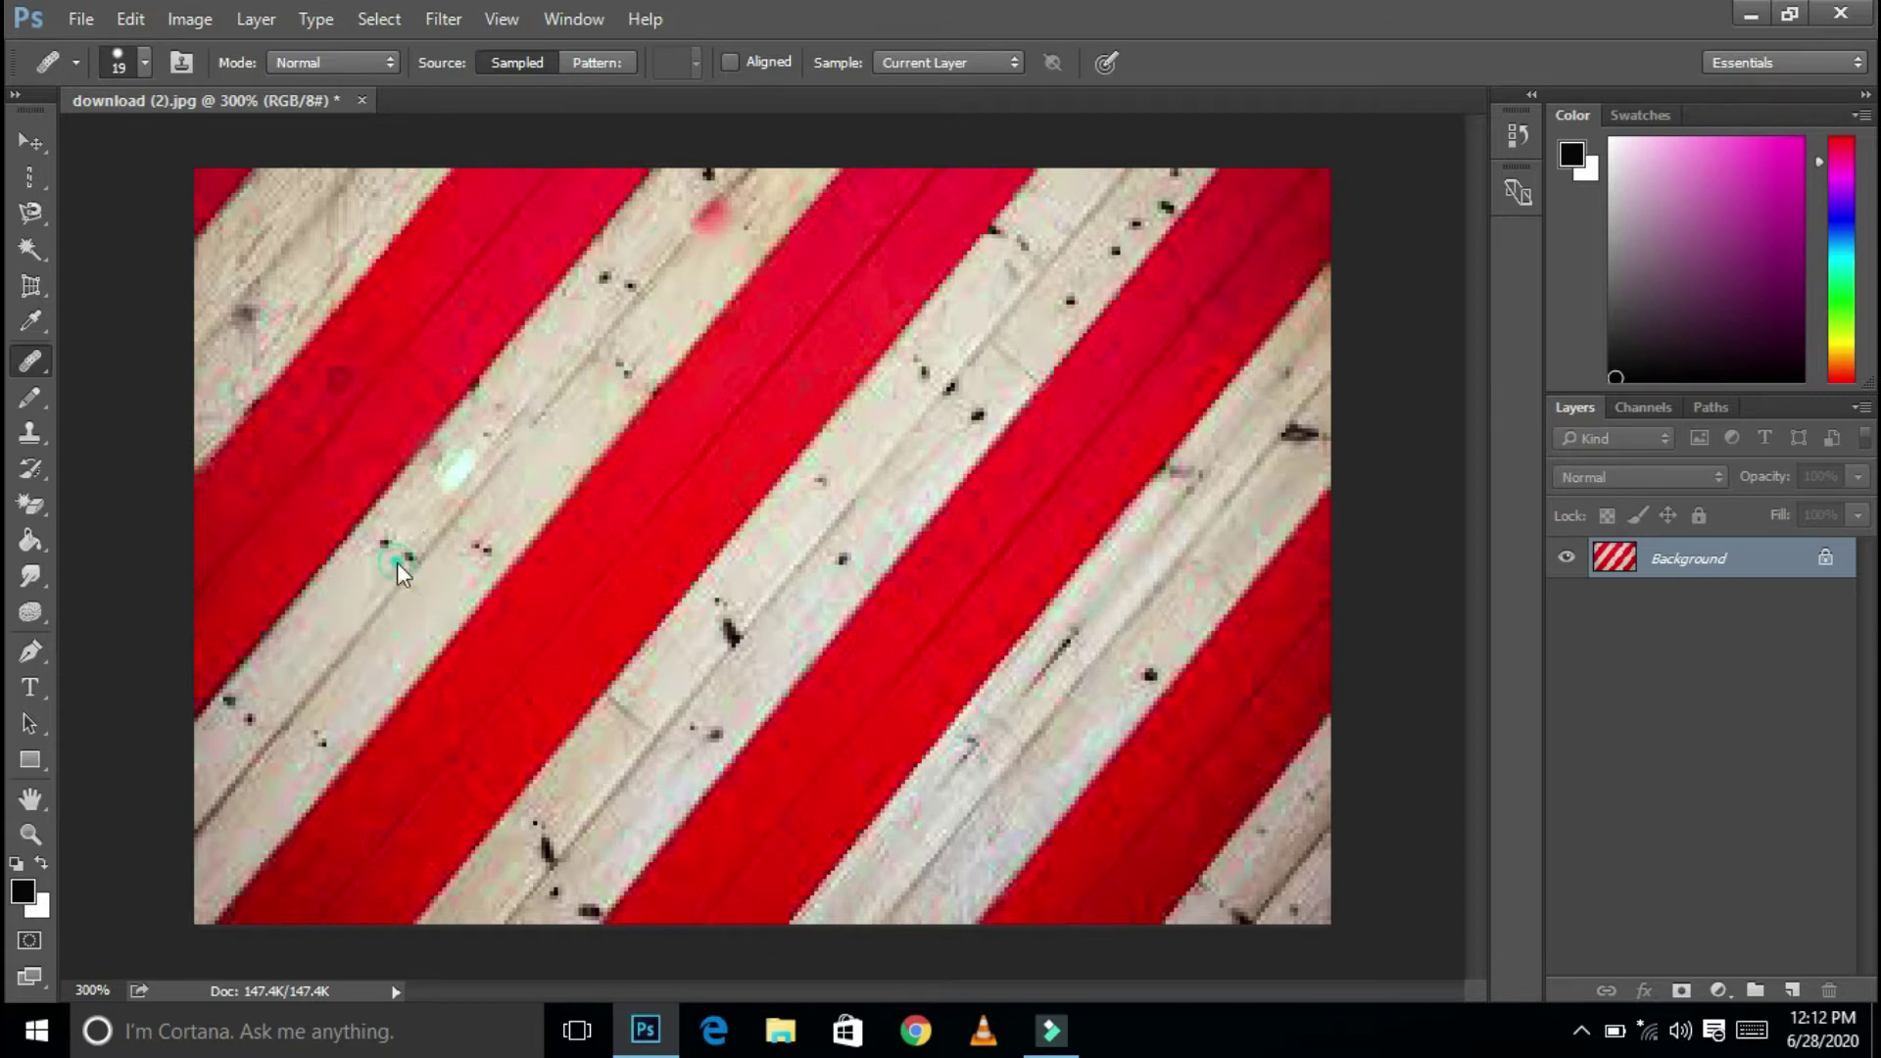
{"action": "left_click", "coordinate": [397, 562]}
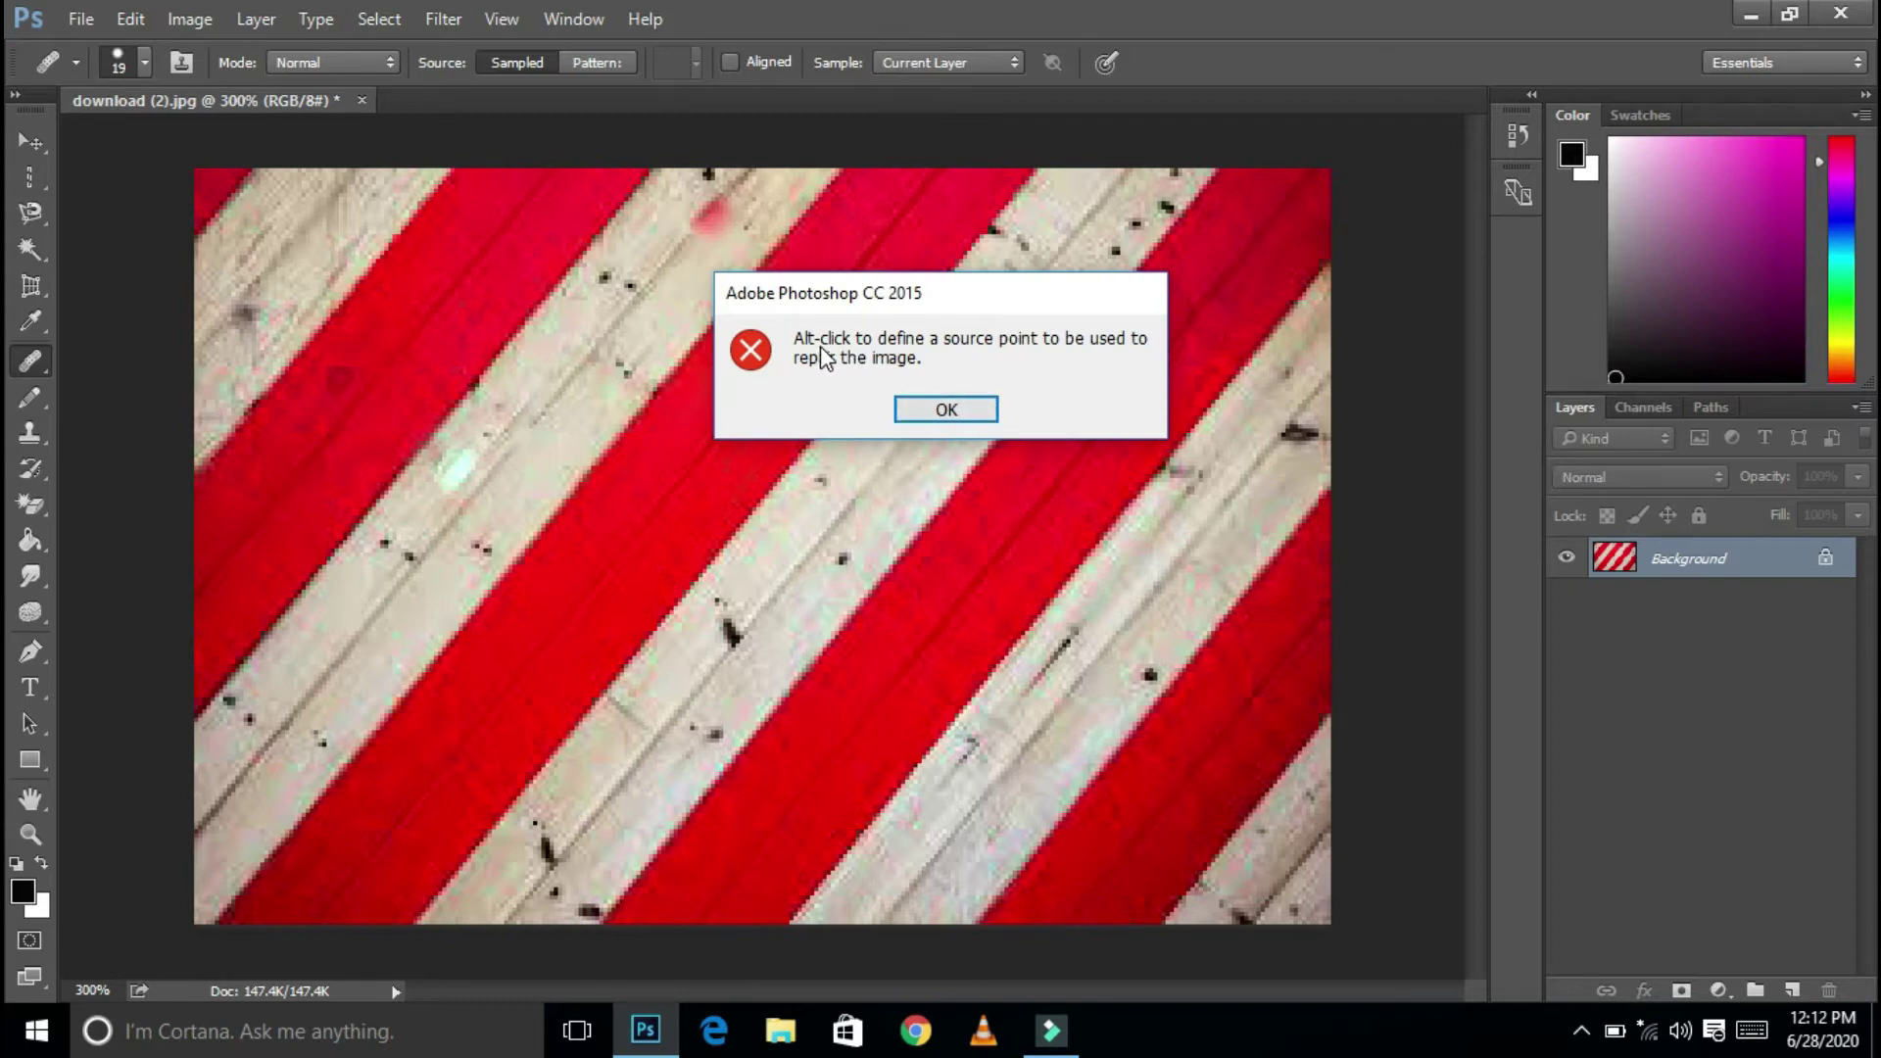
{"action": "left_click", "coordinate": [940, 409]}
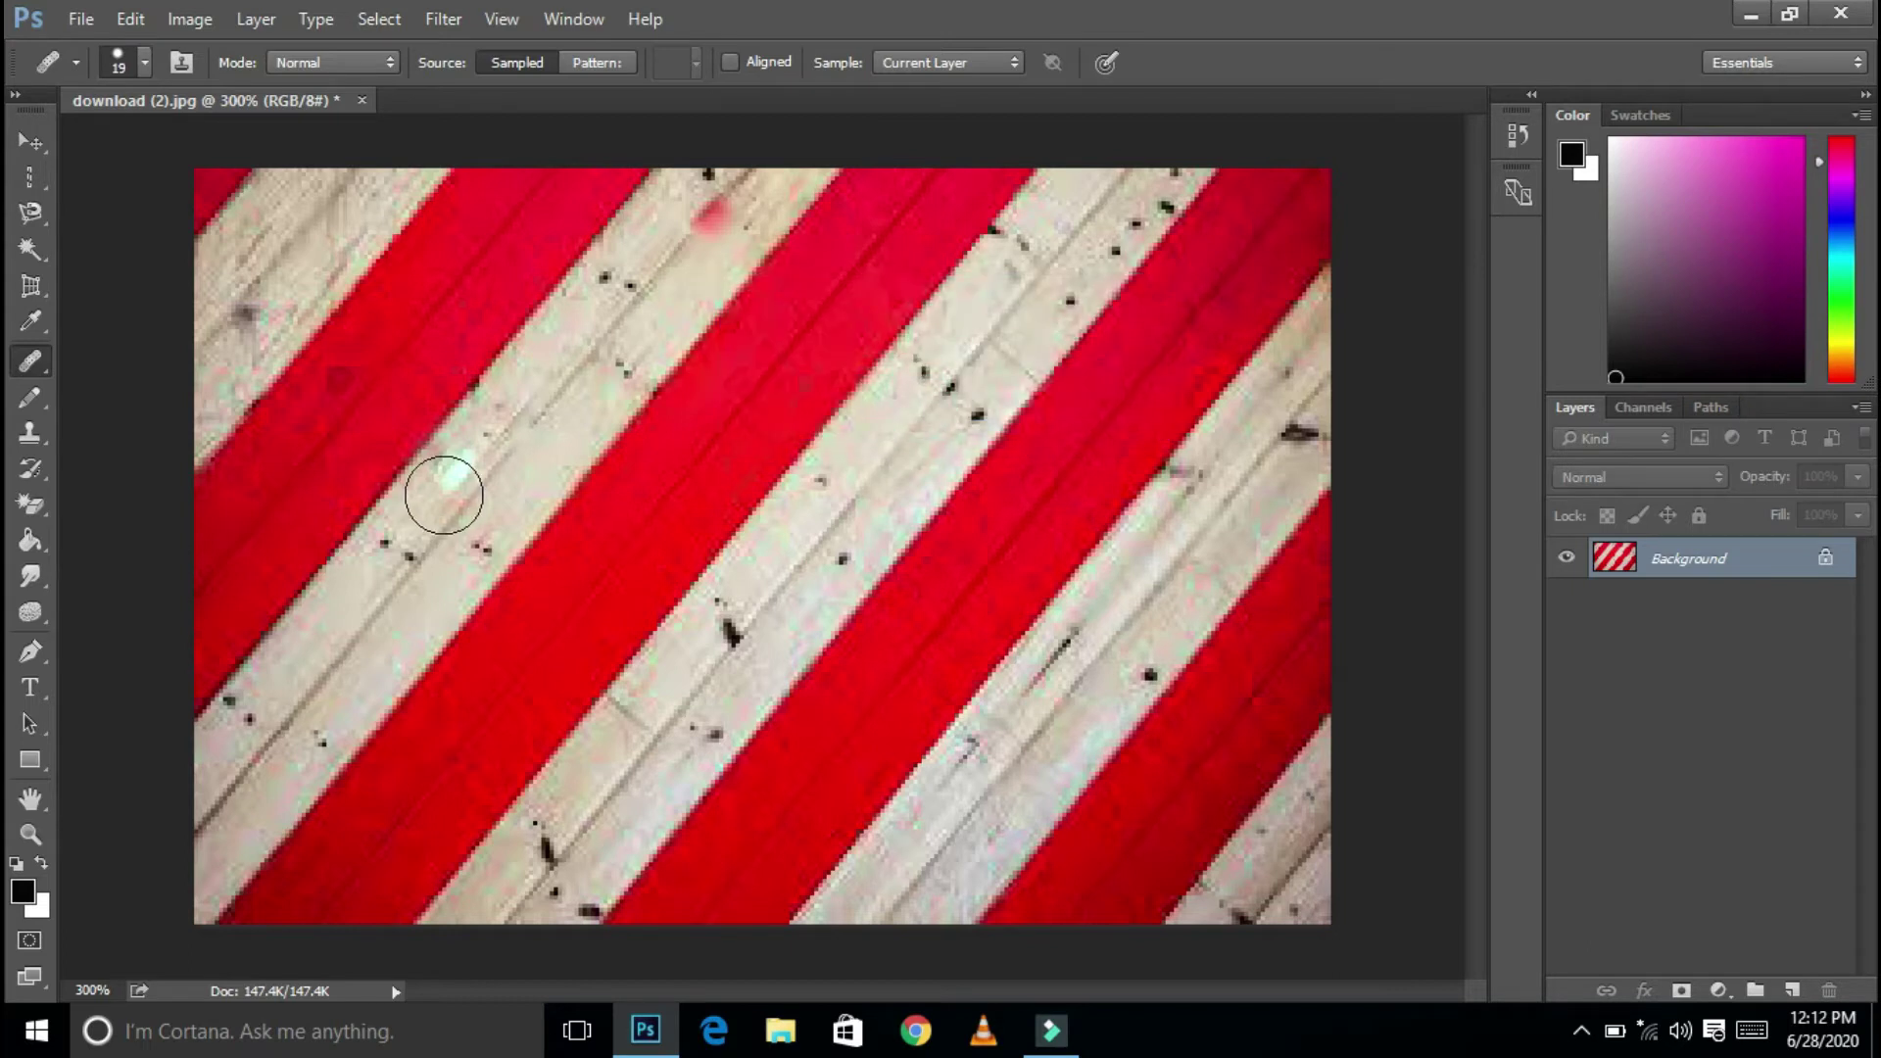
{"action": "left_click", "coordinate": [737, 634], "text": "alt"}
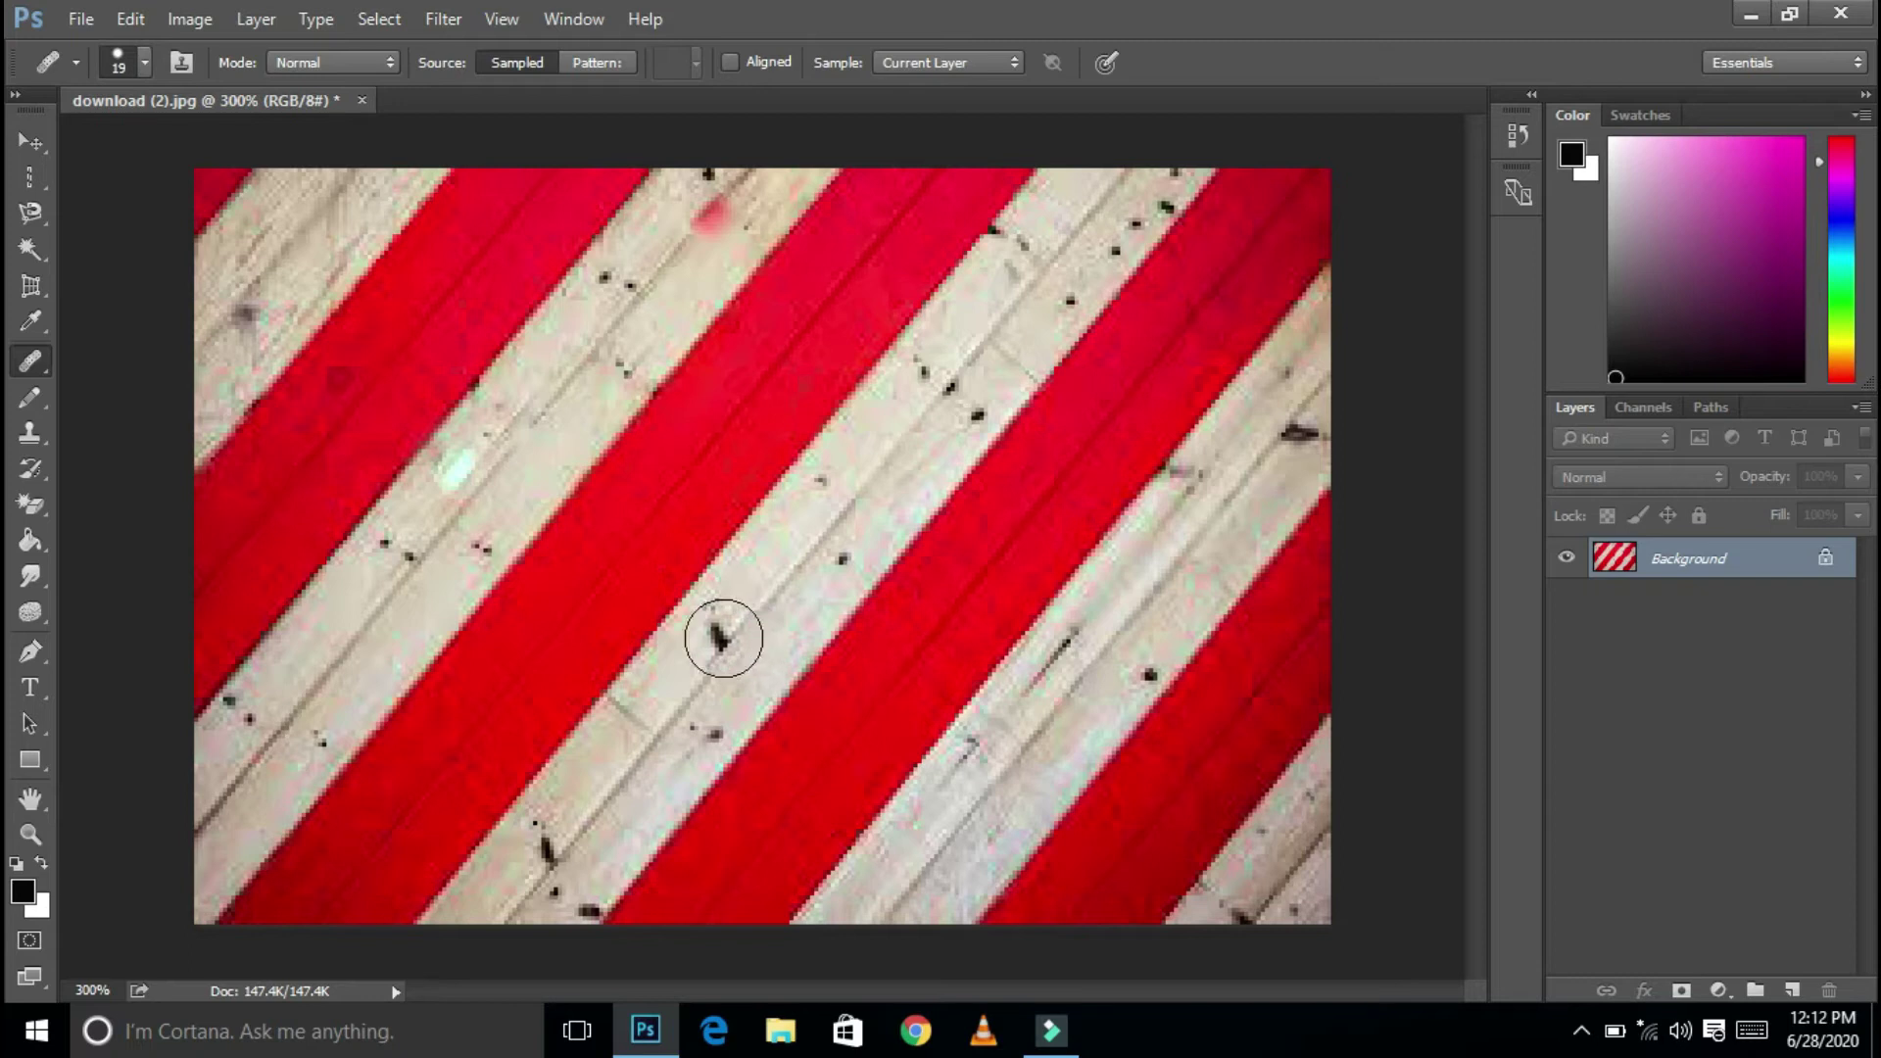
{"action": "left_click", "coordinate": [786, 569]}
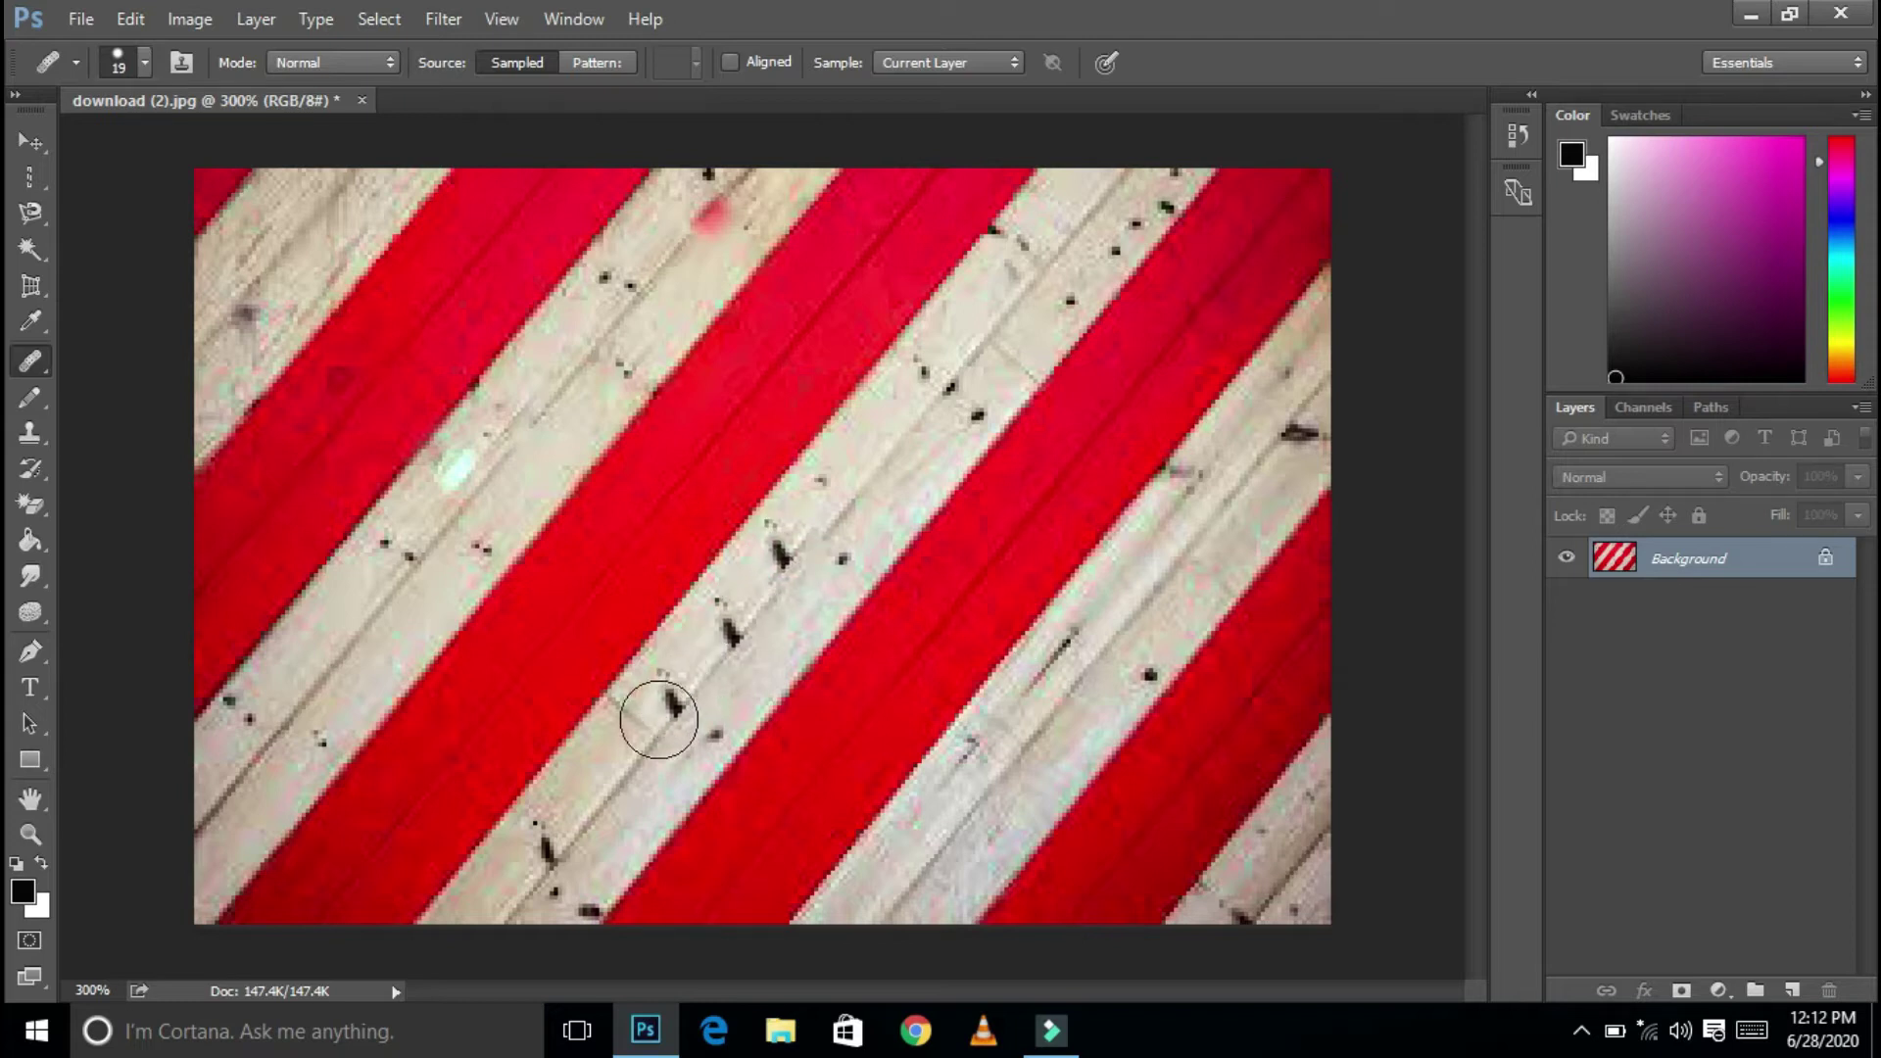
Heal several more dark spots along the middle stripe and the red stripe's edge.
{"action": "left_click", "coordinate": [656, 705]}
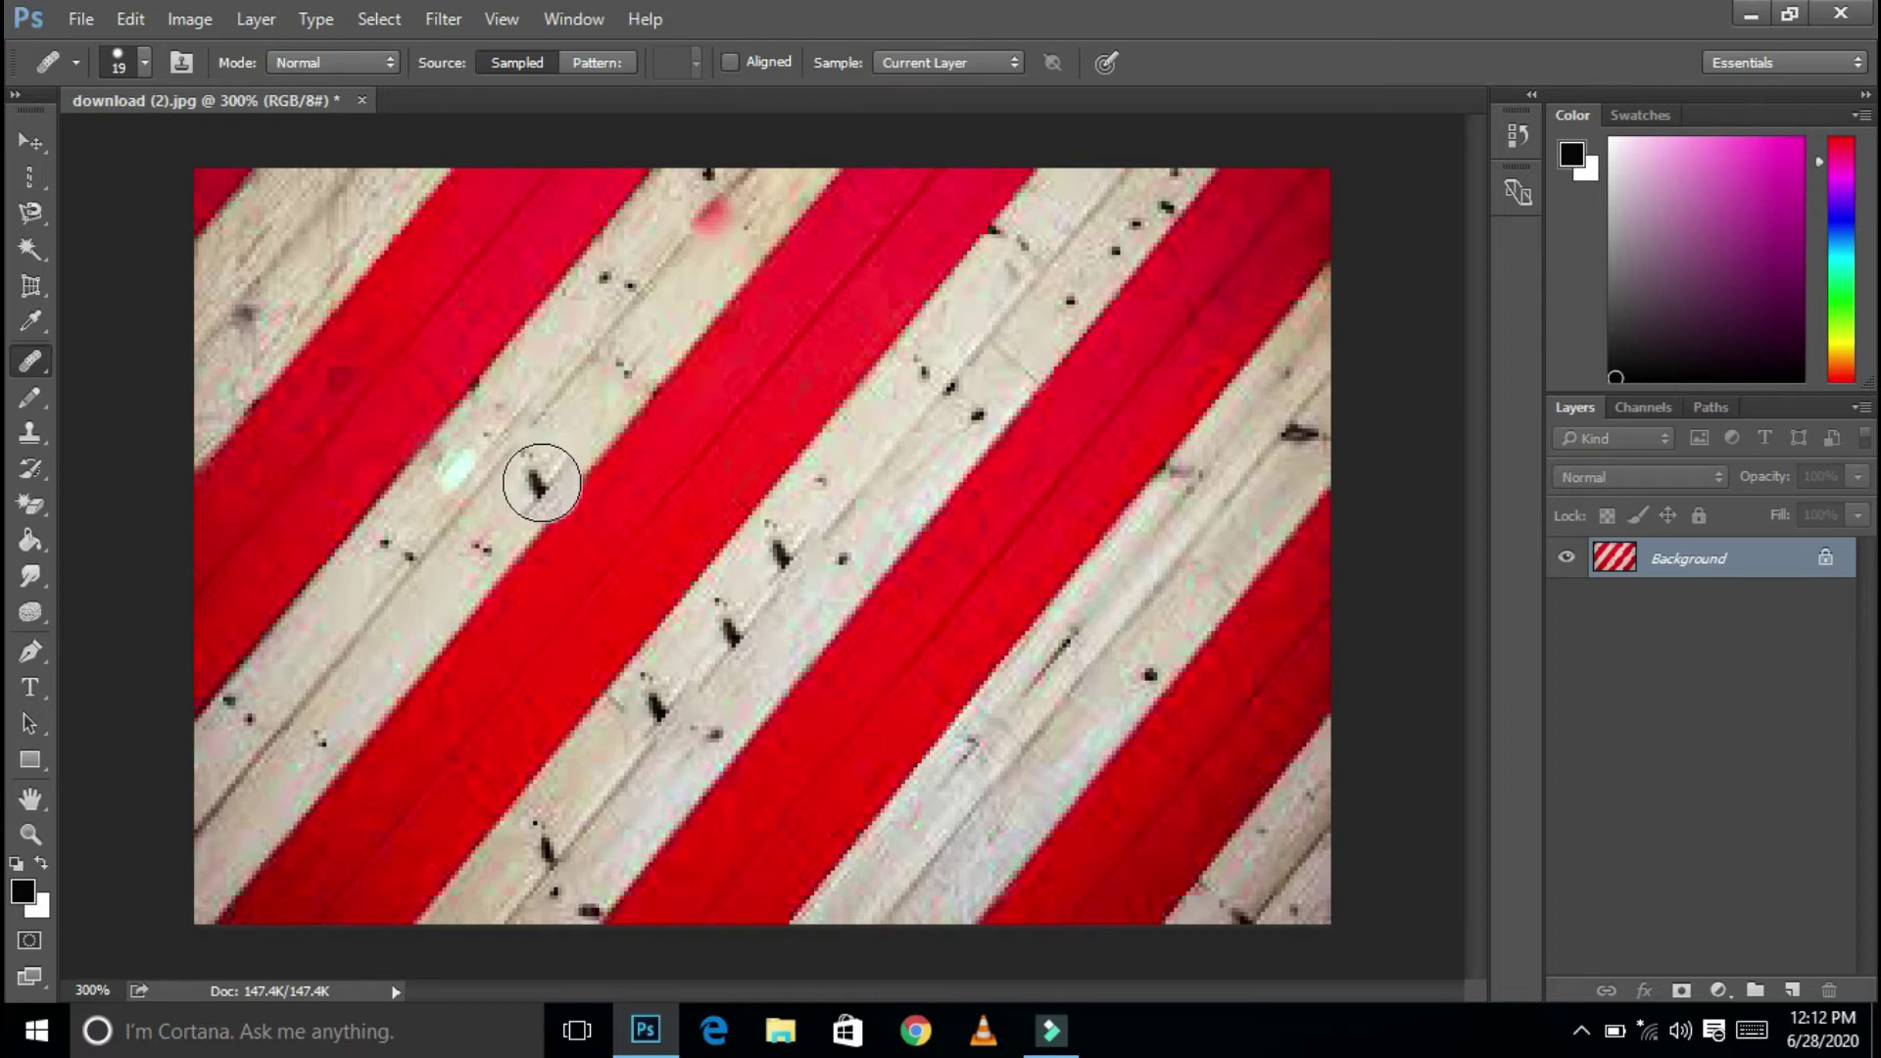
{"action": "left_click", "coordinate": [541, 483]}
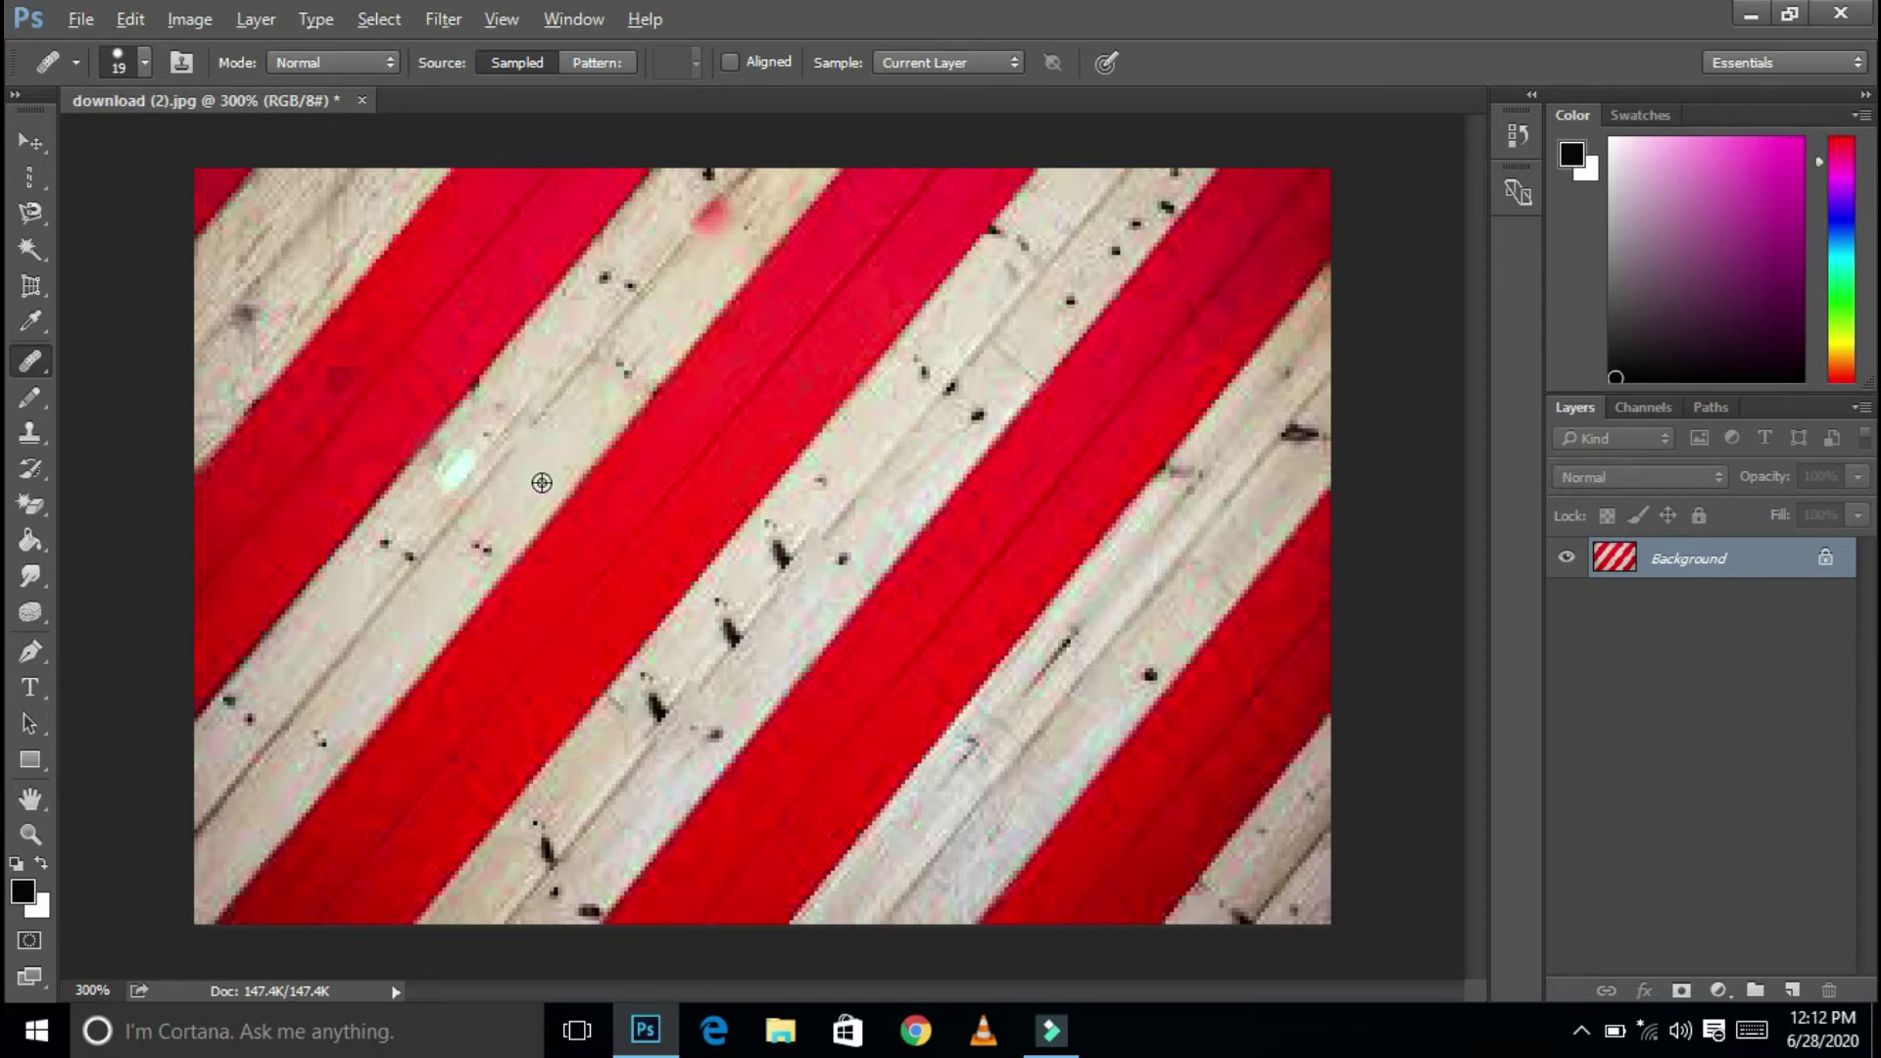
{"action": "left_click", "coordinate": [724, 639]}
{"action": "left_click", "coordinate": [777, 567]}
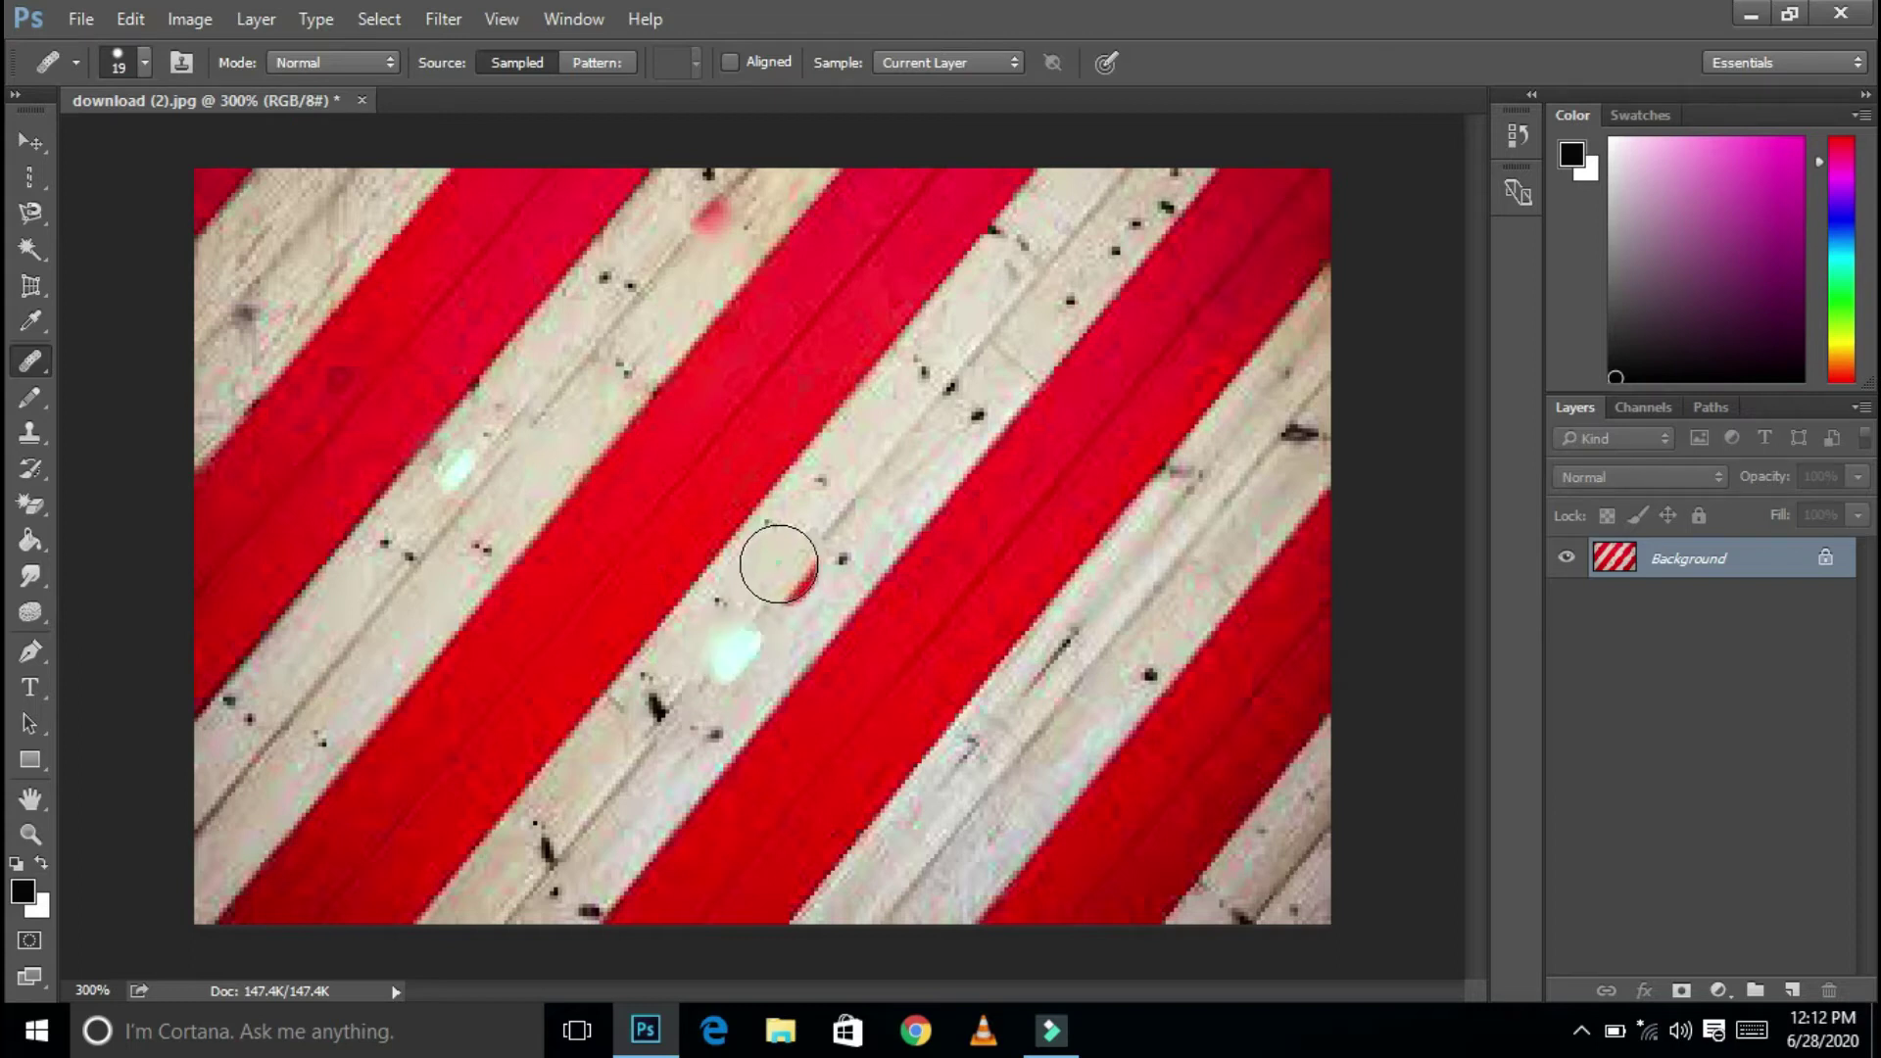
{"action": "left_click_drag", "start_coordinate": [590, 620], "coordinate": [501, 621]}
{"action": "left_click", "coordinate": [311, 530]}
{"action": "right_click", "coordinate": [35, 370]}
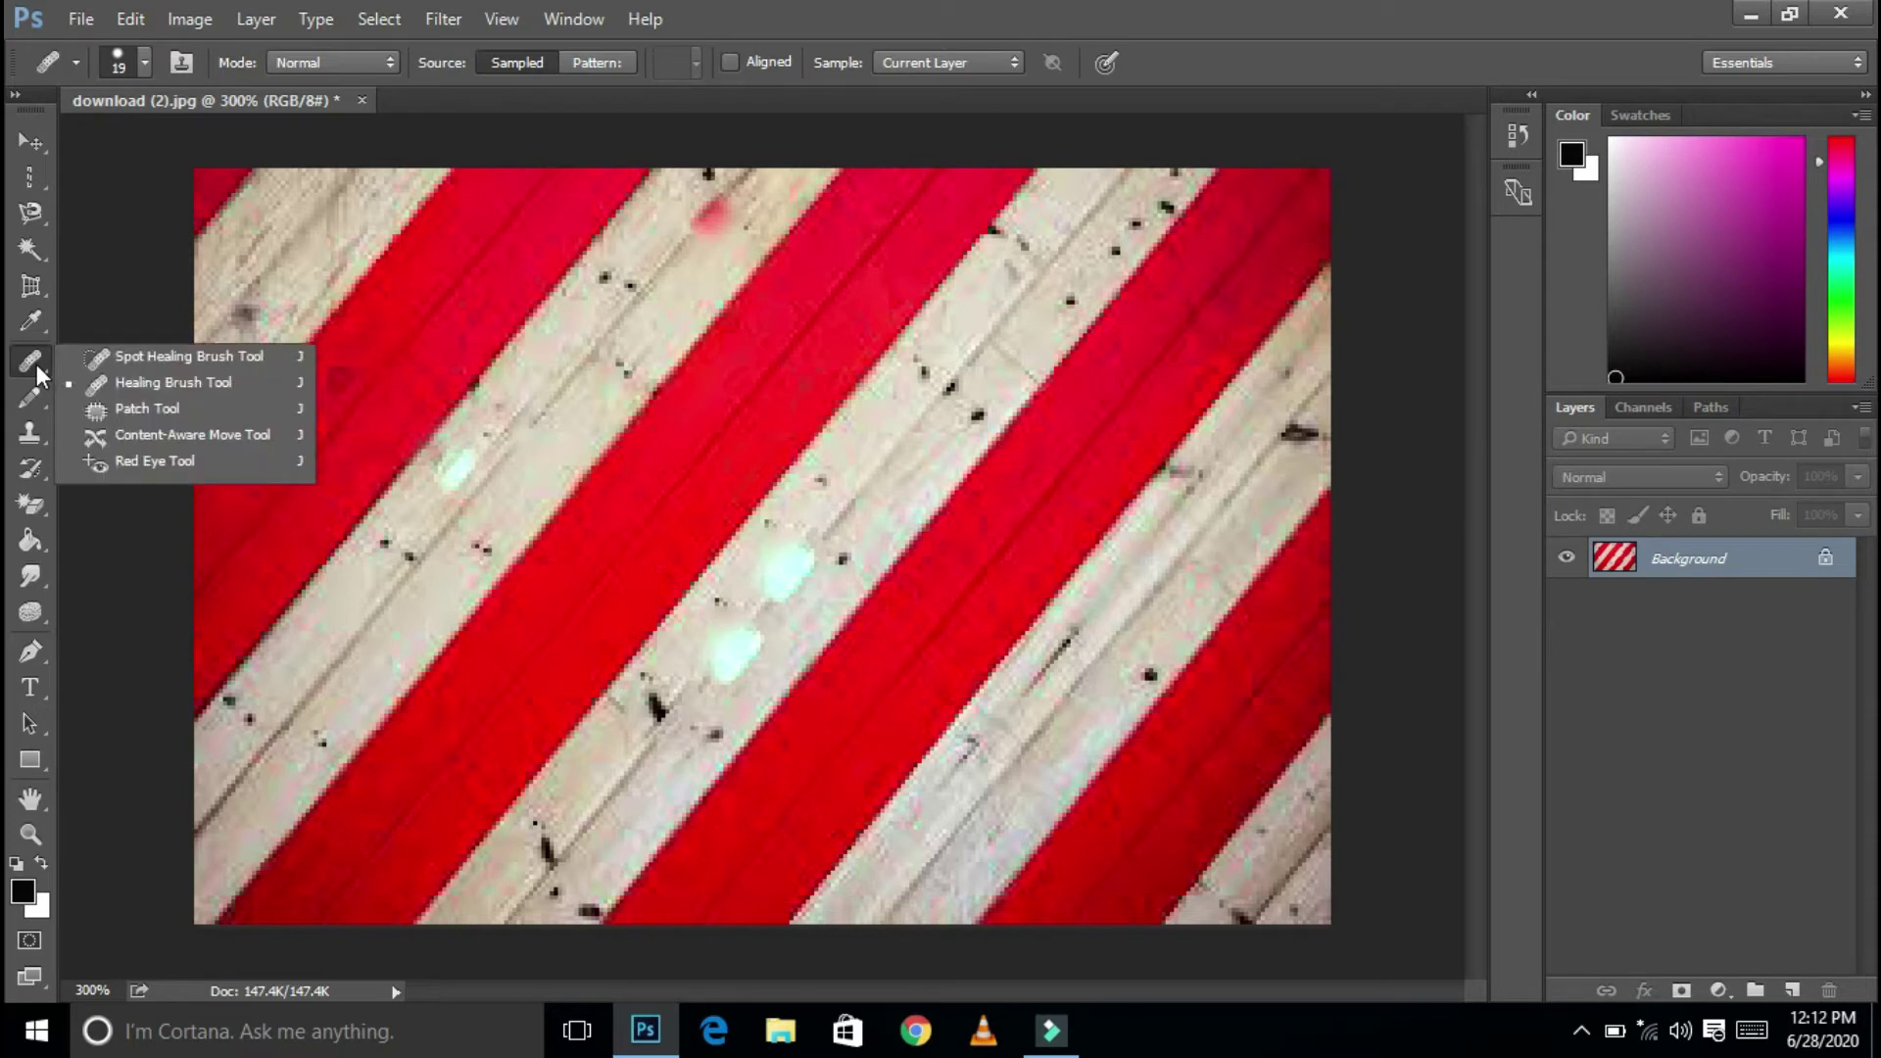
Outline the dark mark on the lower stripe with the Patch Tool and drag it onto clean wood.
{"action": "left_click", "coordinate": [127, 408]}
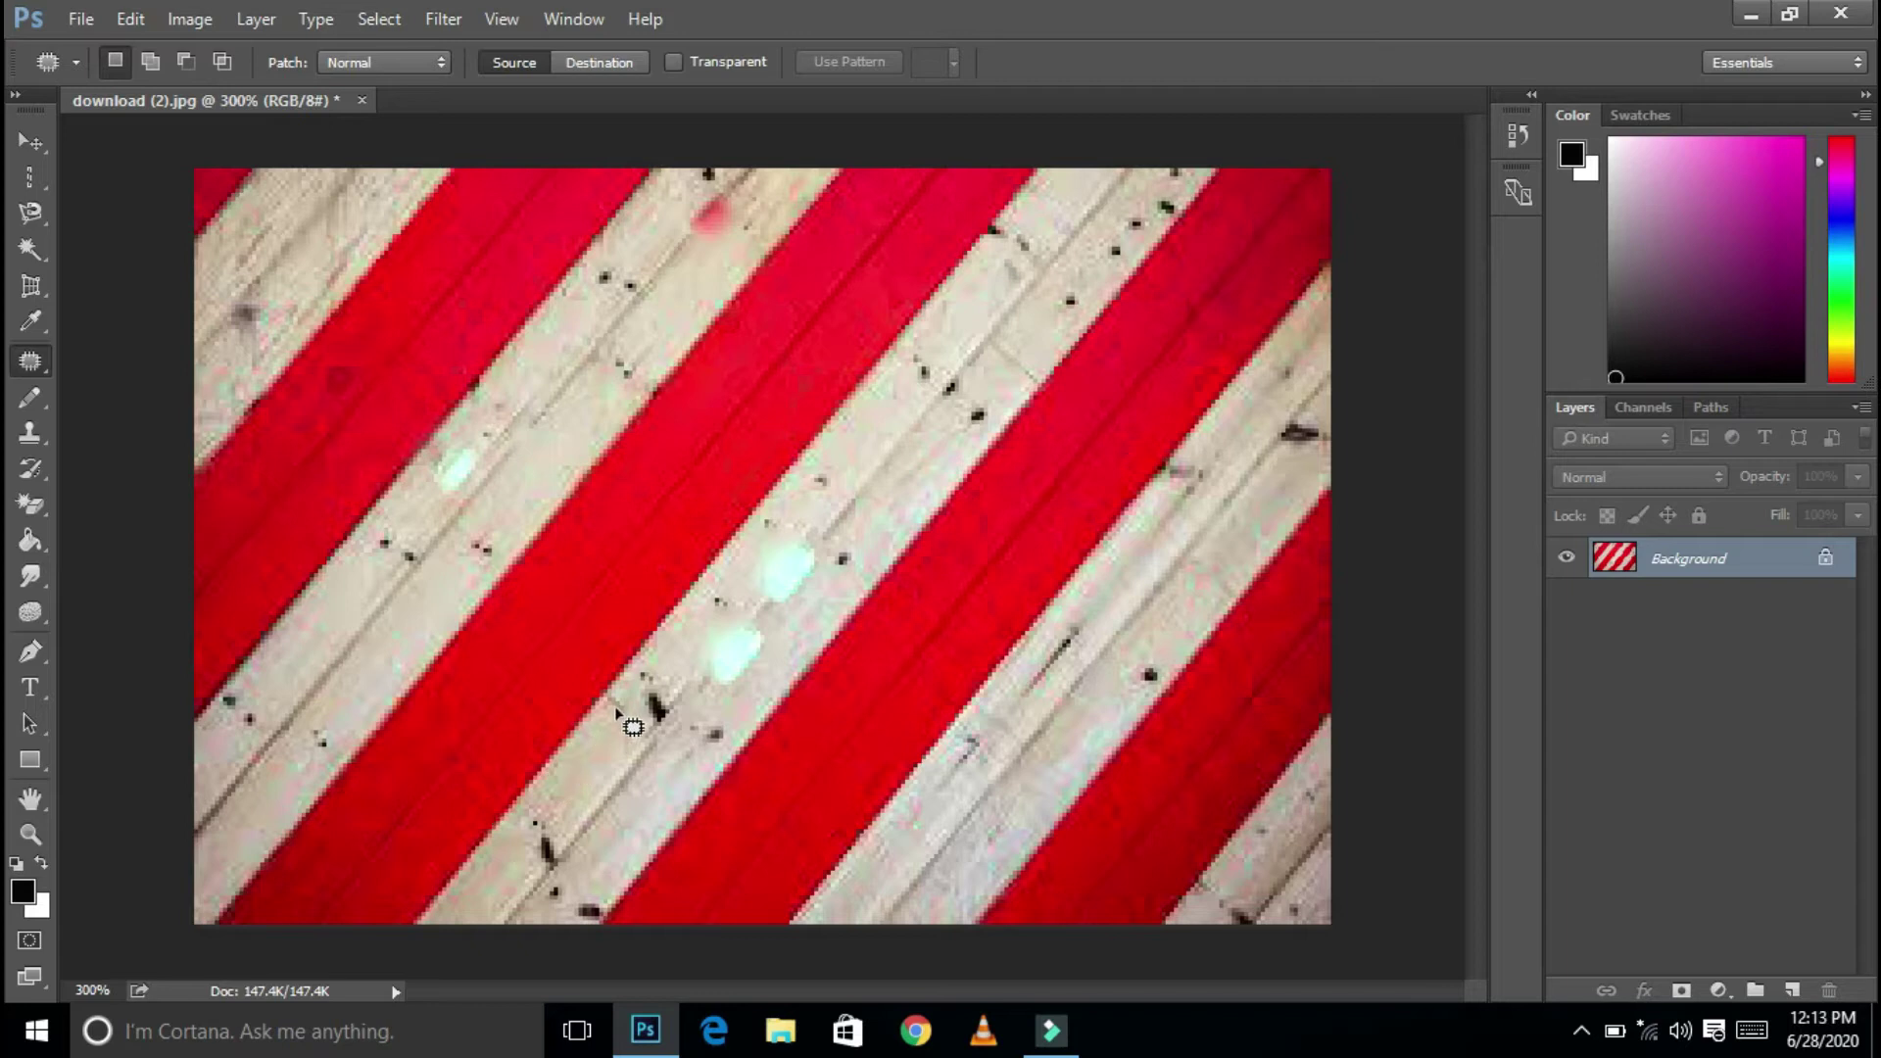
{"action": "mouse_move", "coordinate": [614, 713]}
{"action": "left_mouse_down"}
{"action": "mouse_move", "coordinate": [653, 667]}
{"action": "mouse_move", "coordinate": [734, 746]}
{"action": "mouse_move", "coordinate": [615, 707]}
{"action": "left_mouse_up"}
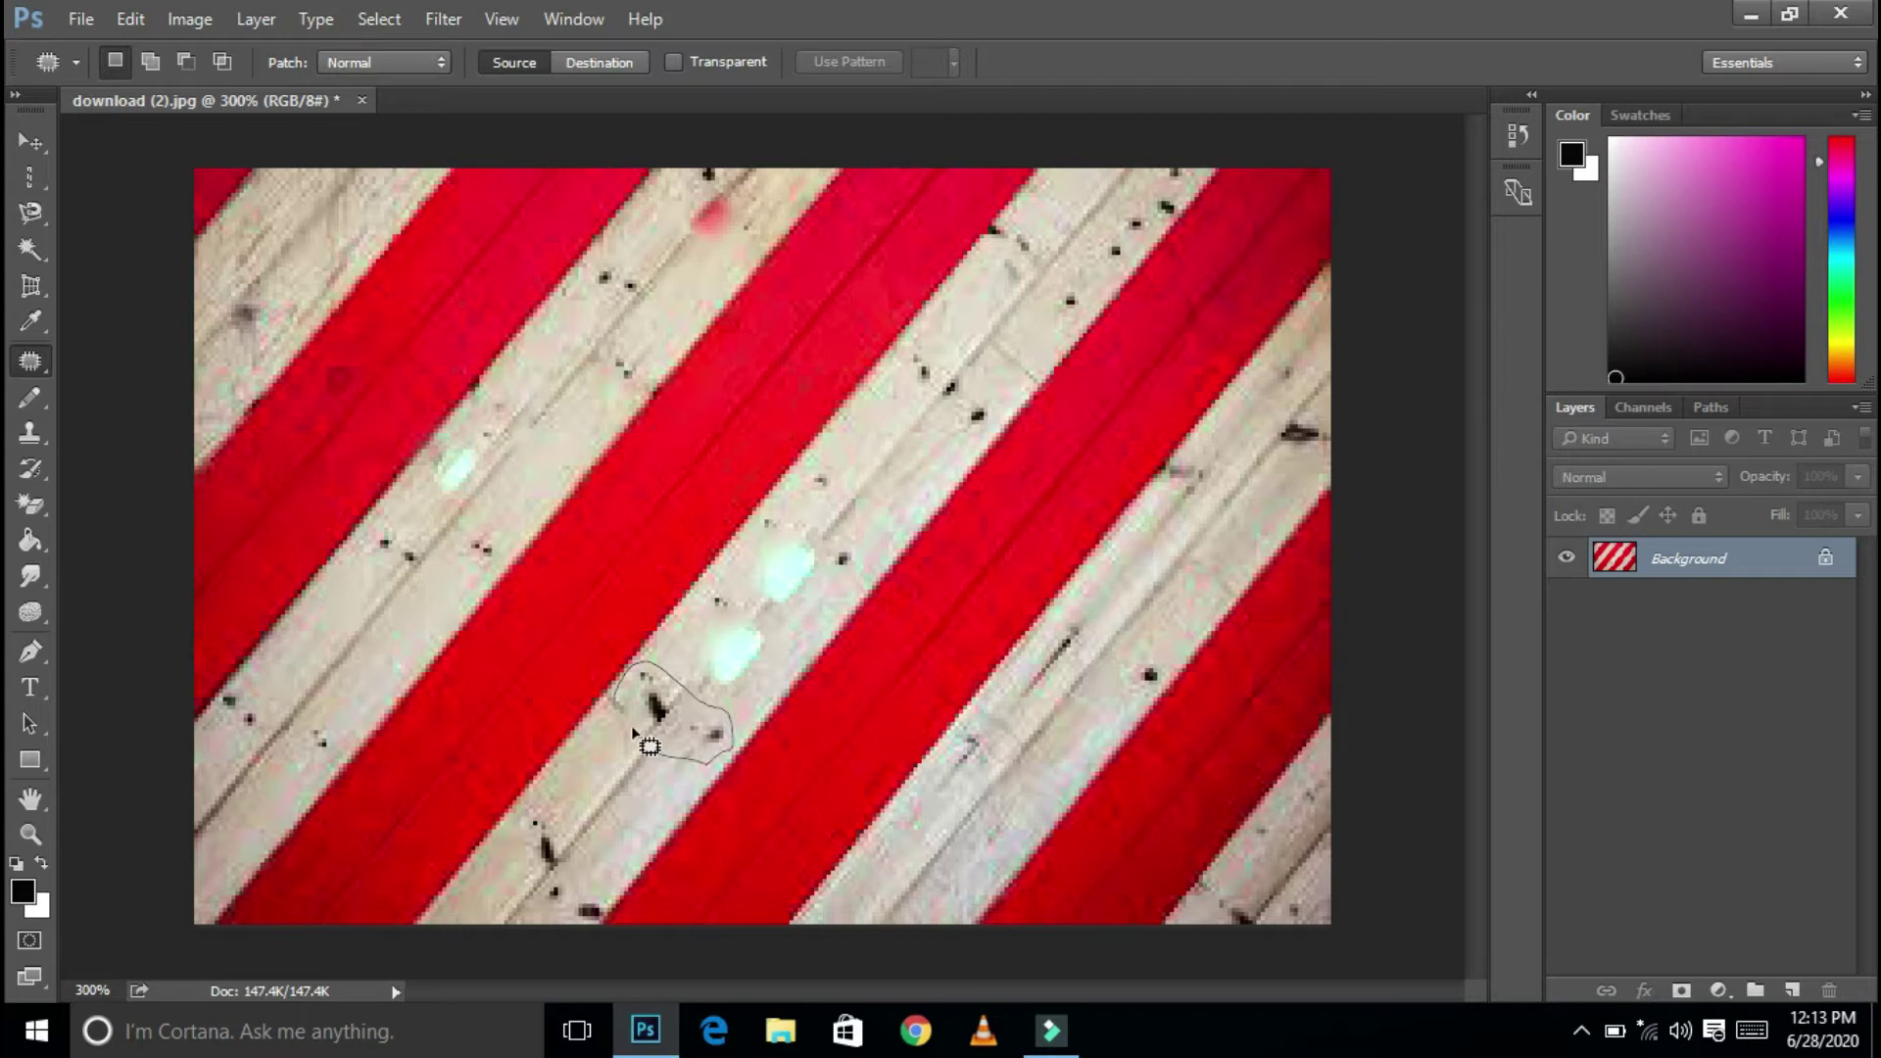
{"action": "left_click_drag", "start_coordinate": [632, 725], "coordinate": [615, 704]}
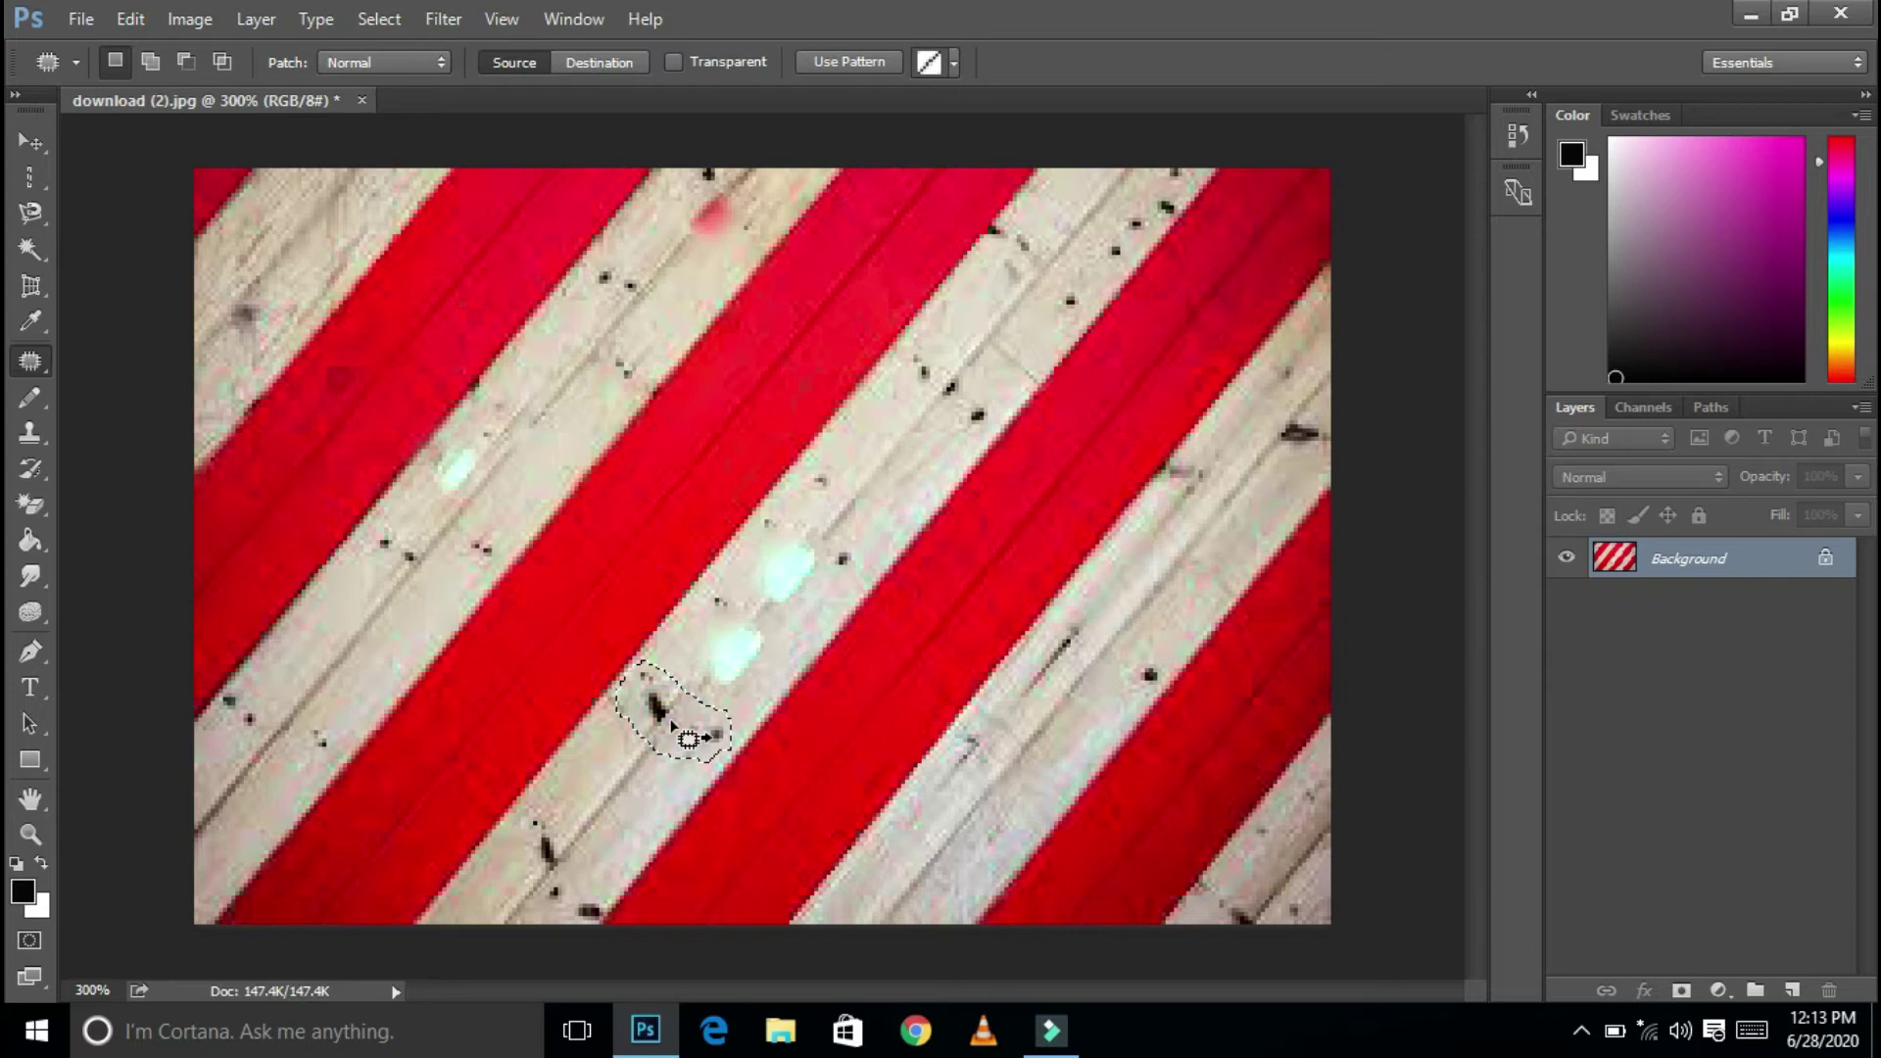
{"action": "left_click_drag", "start_coordinate": [671, 725], "coordinate": [395, 616]}
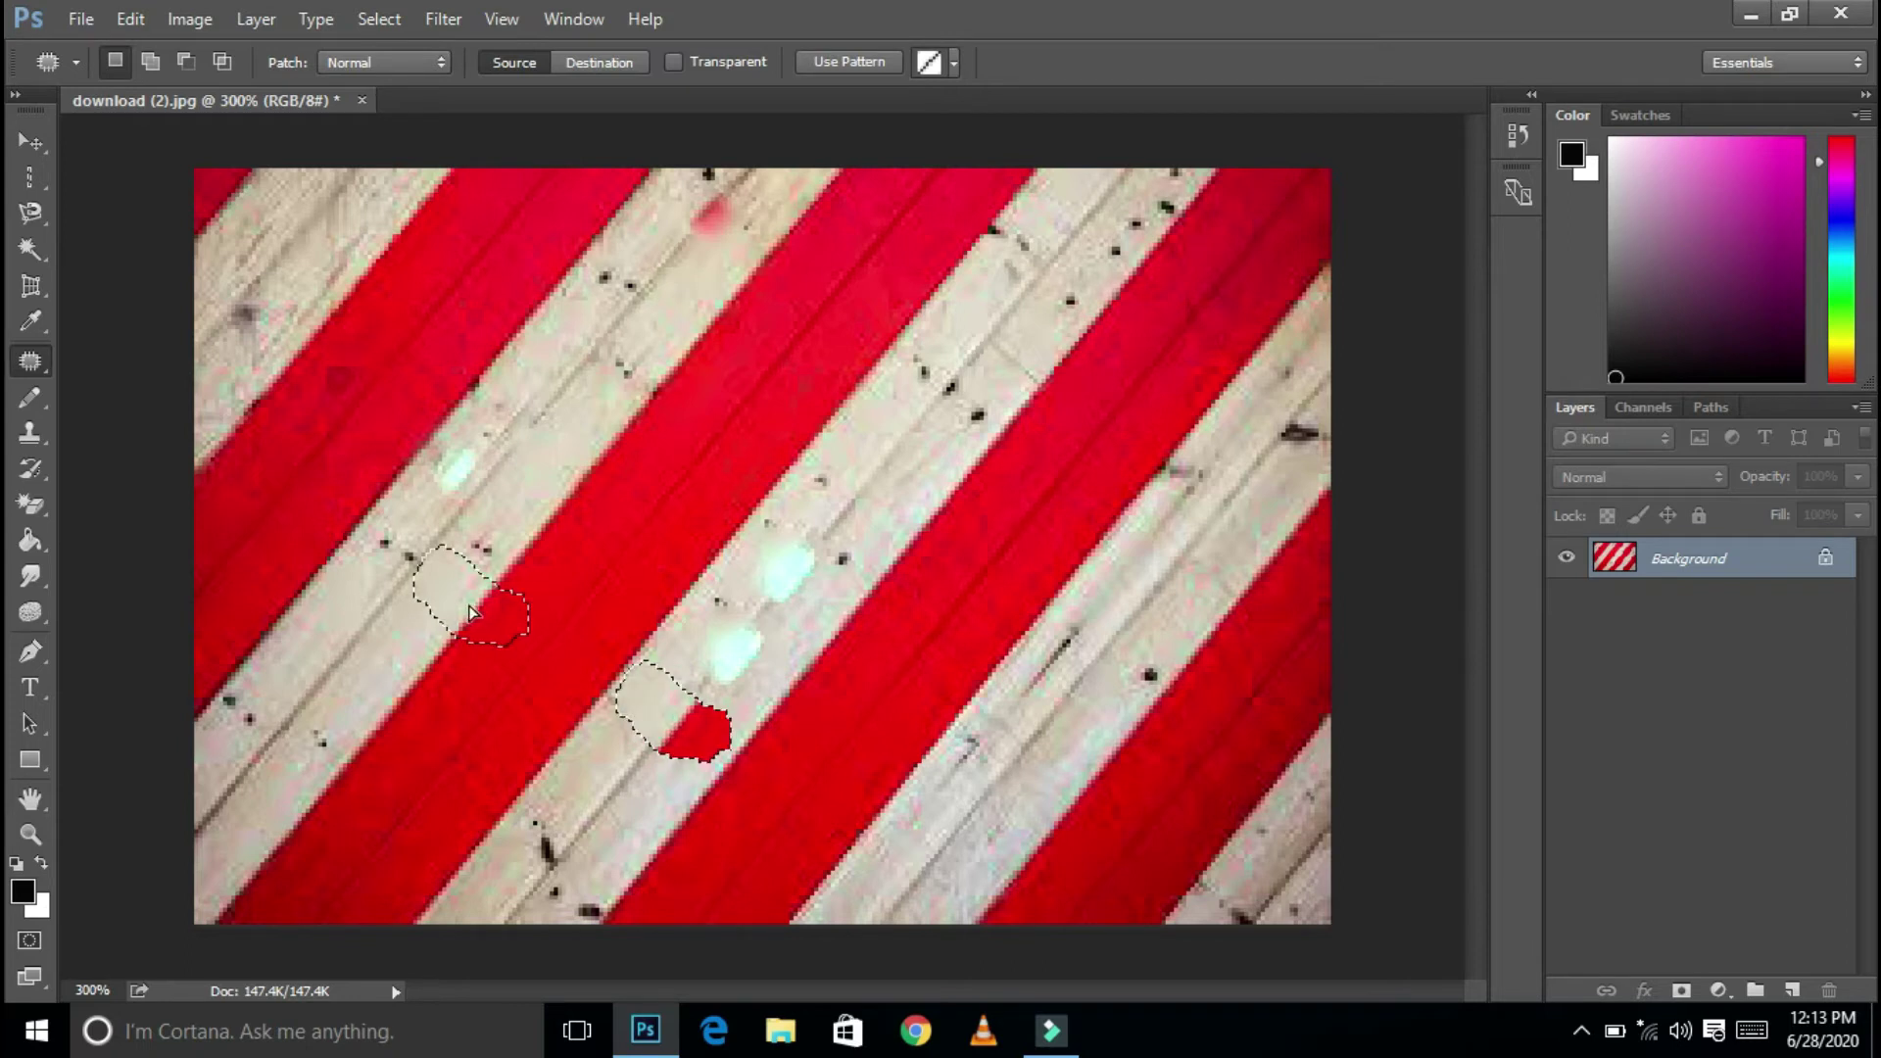
{"action": "left_click_drag", "start_coordinate": [395, 616], "coordinate": [387, 615]}
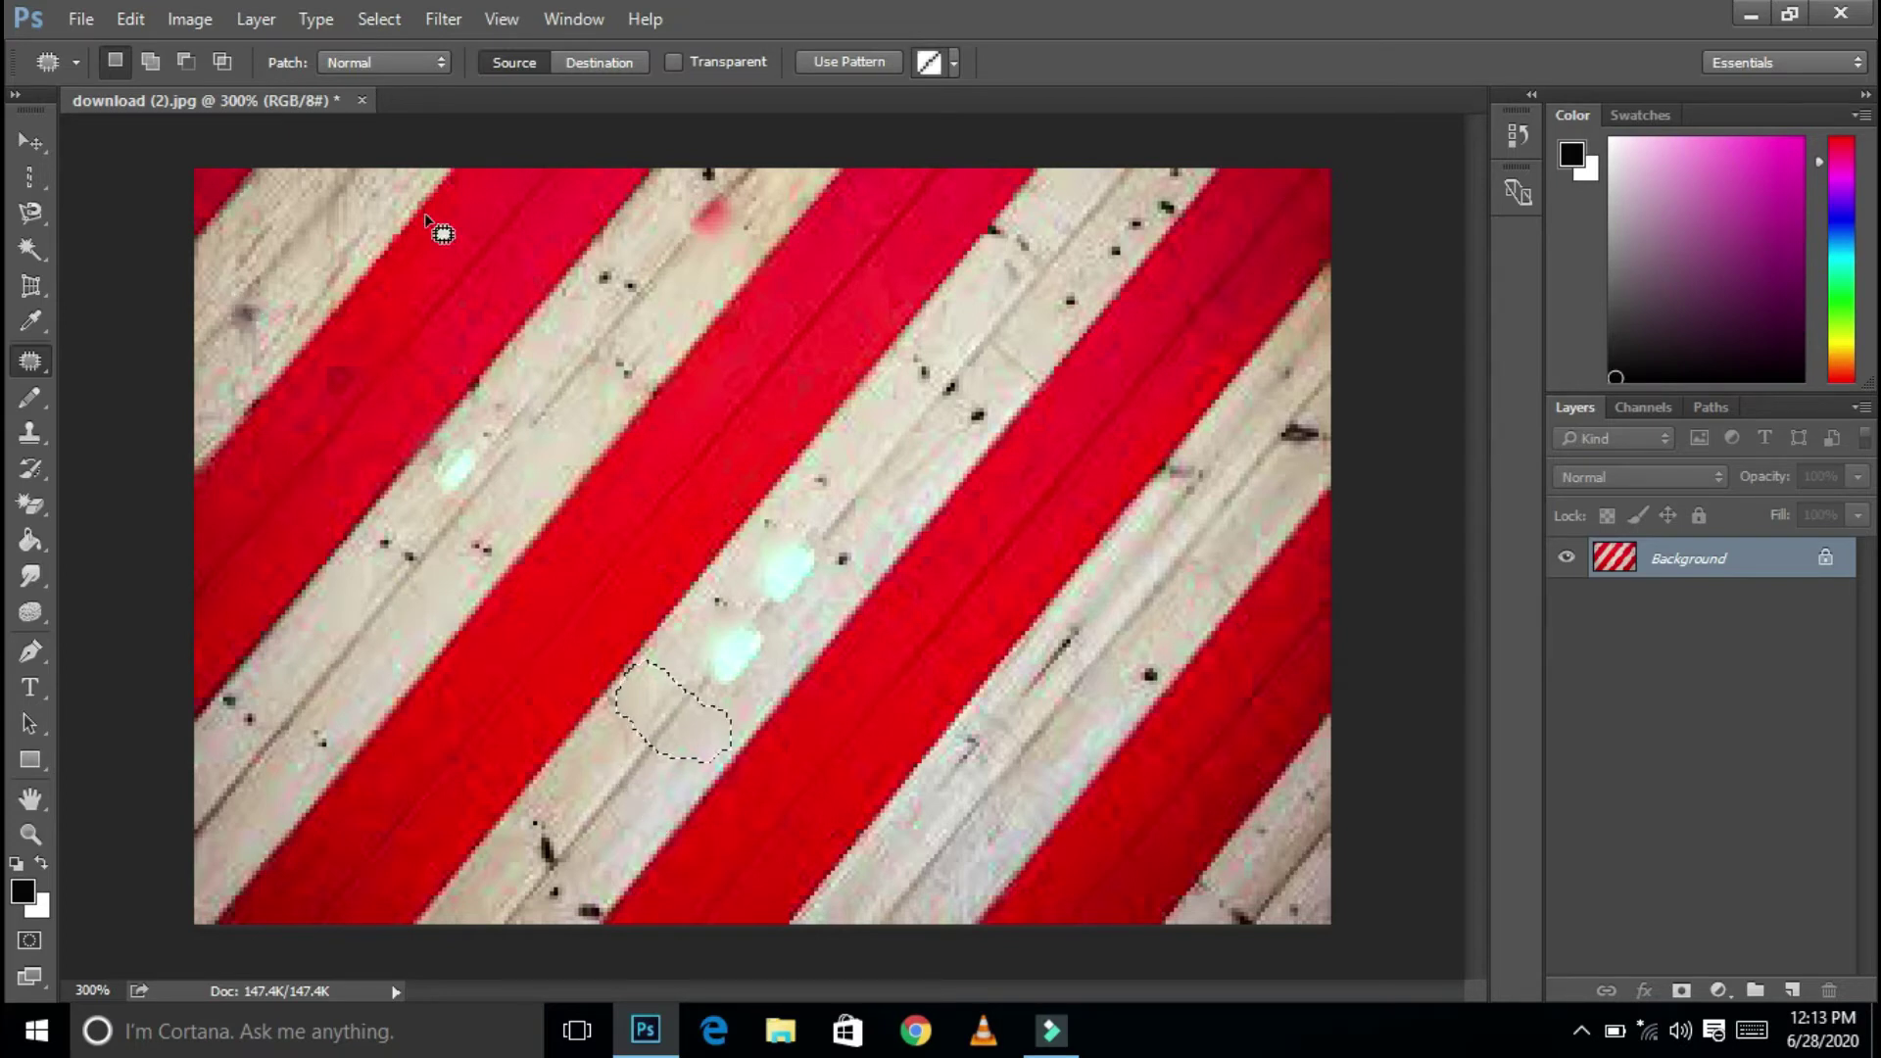
{"action": "right_click", "coordinate": [30, 368]}
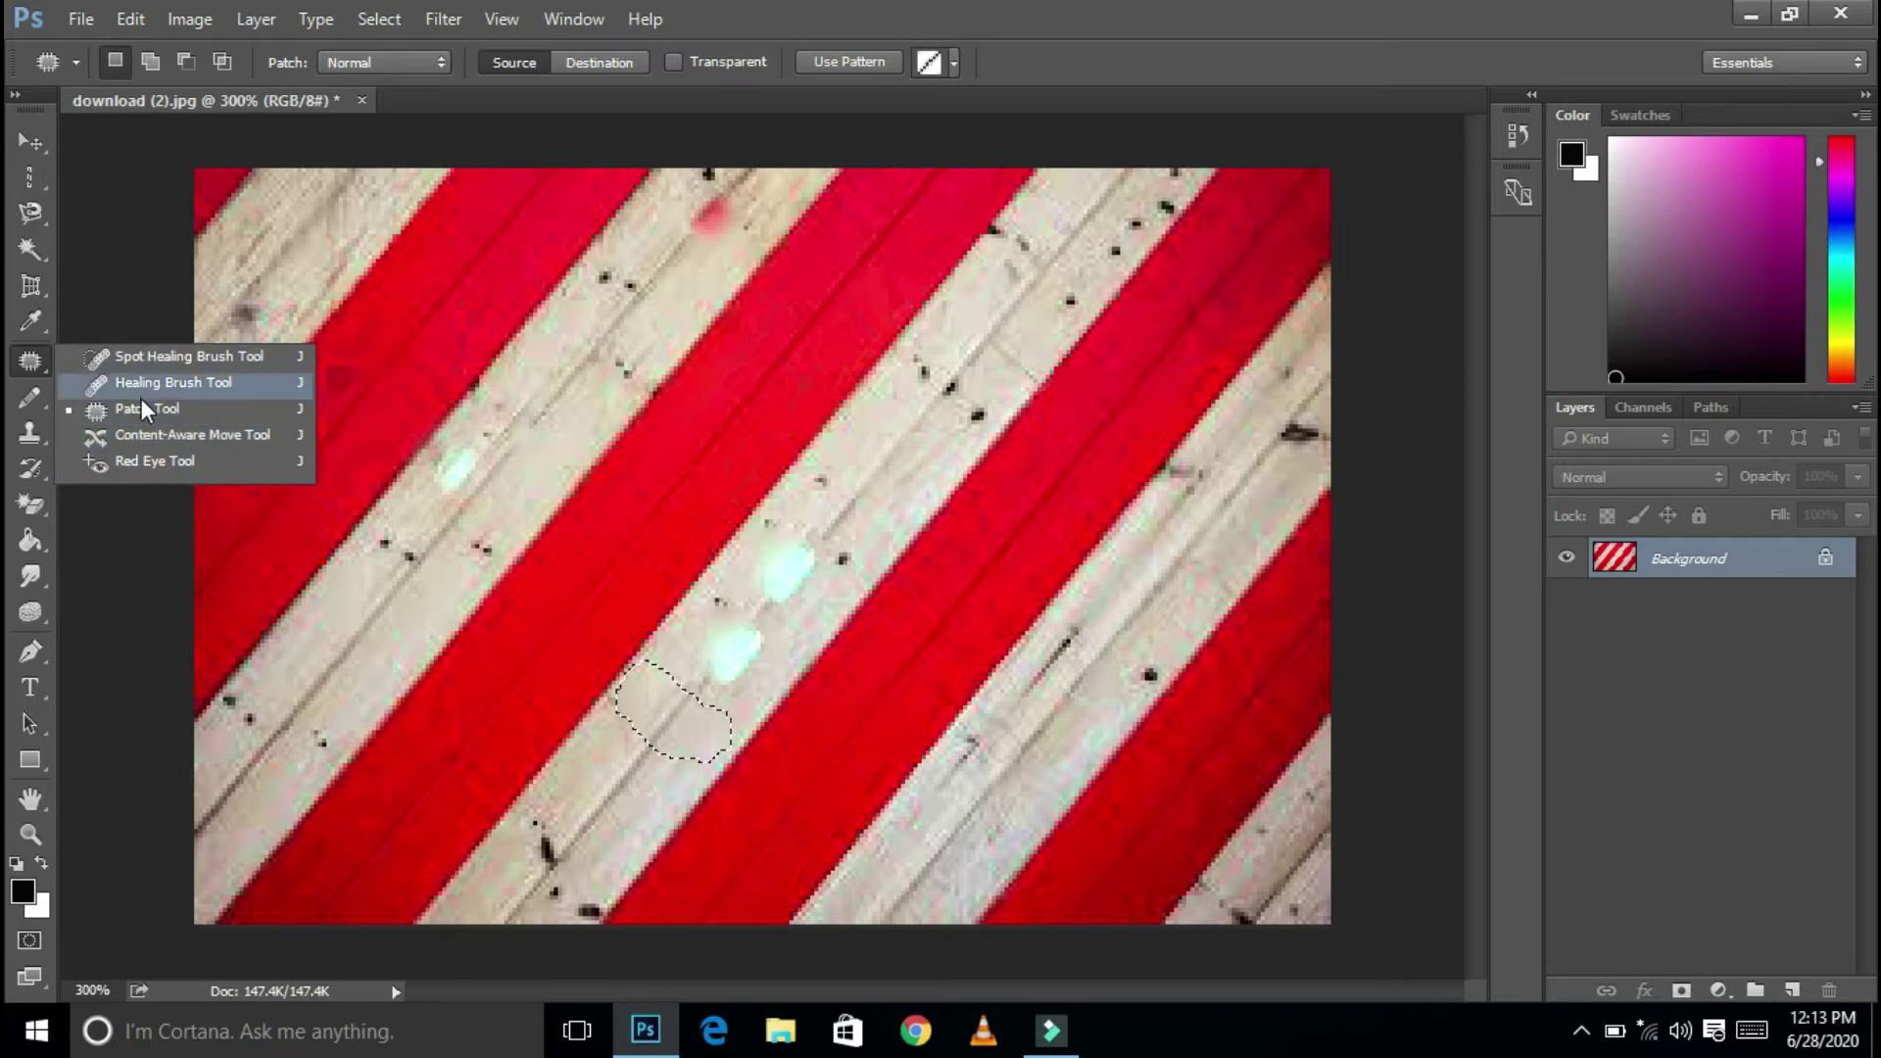
Add a near-white (#f9f6f8) solid colour fill layer above the Background.
{"action": "left_click", "coordinate": [31, 396]}
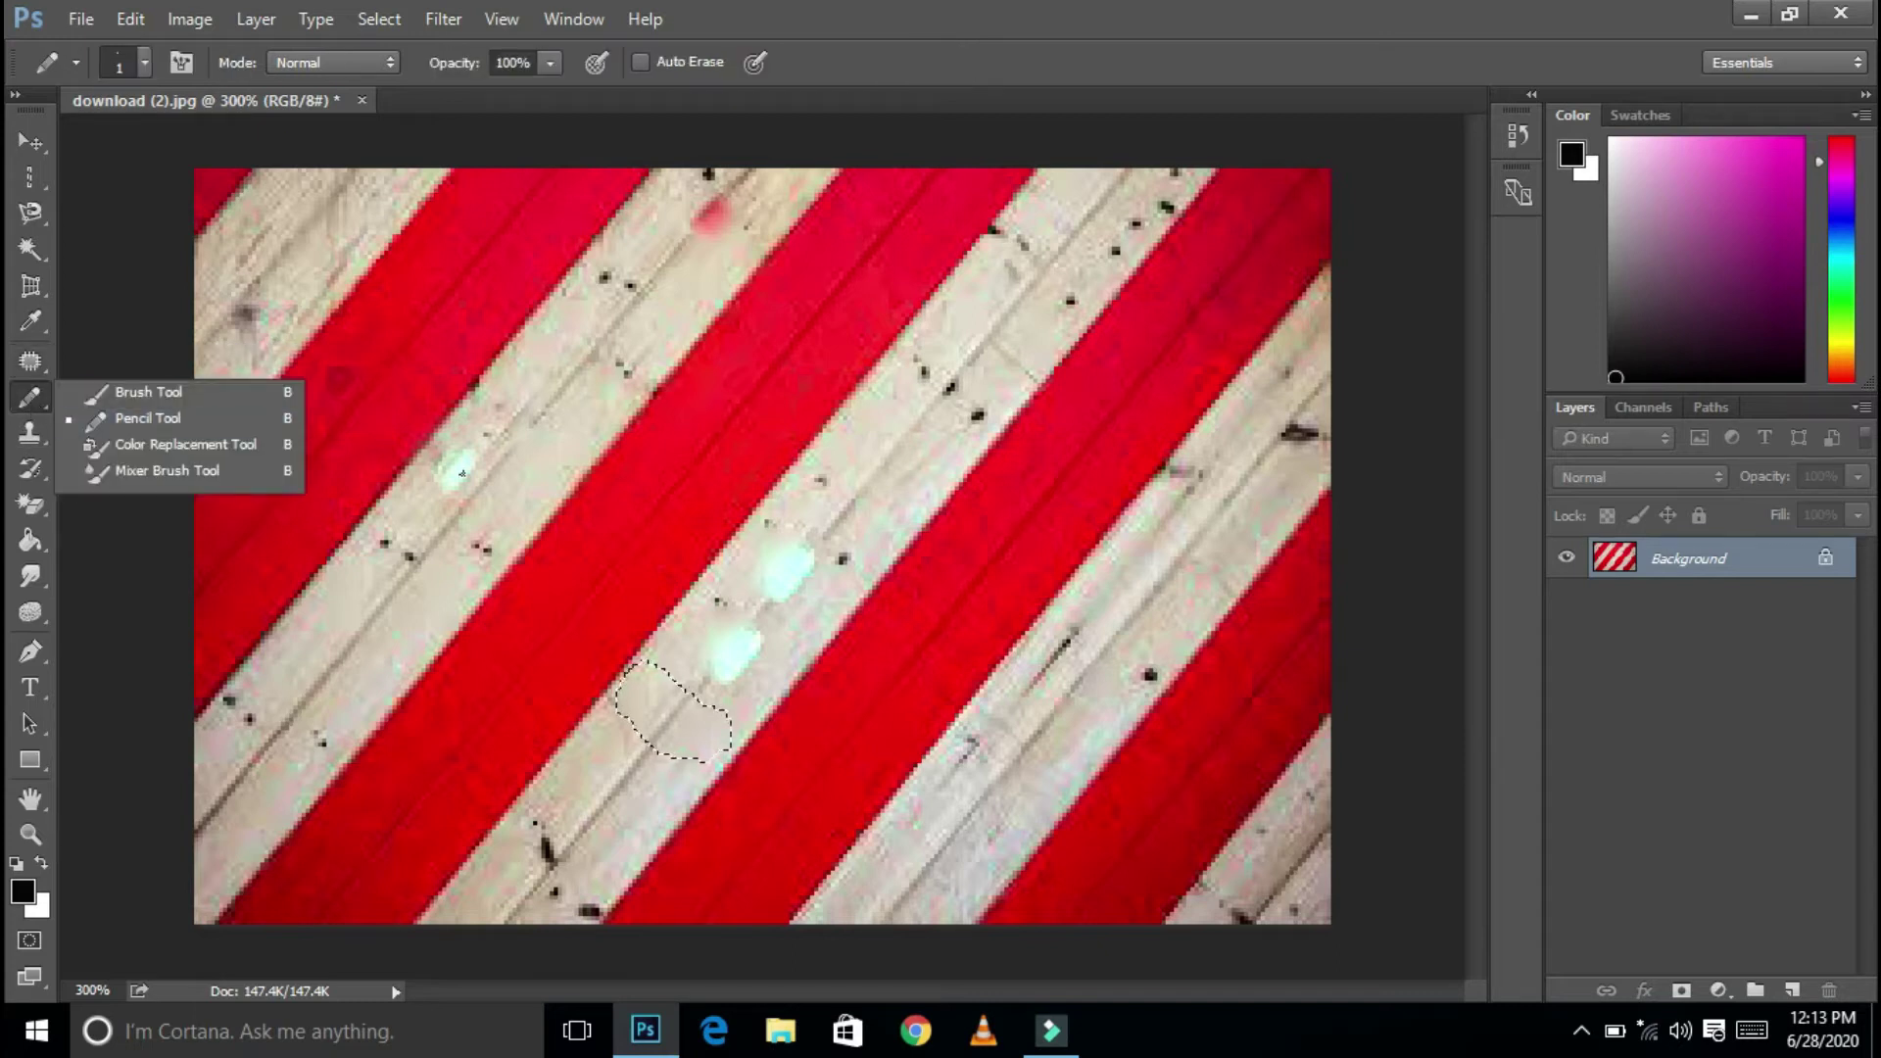
{"action": "left_click", "coordinate": [490, 471]}
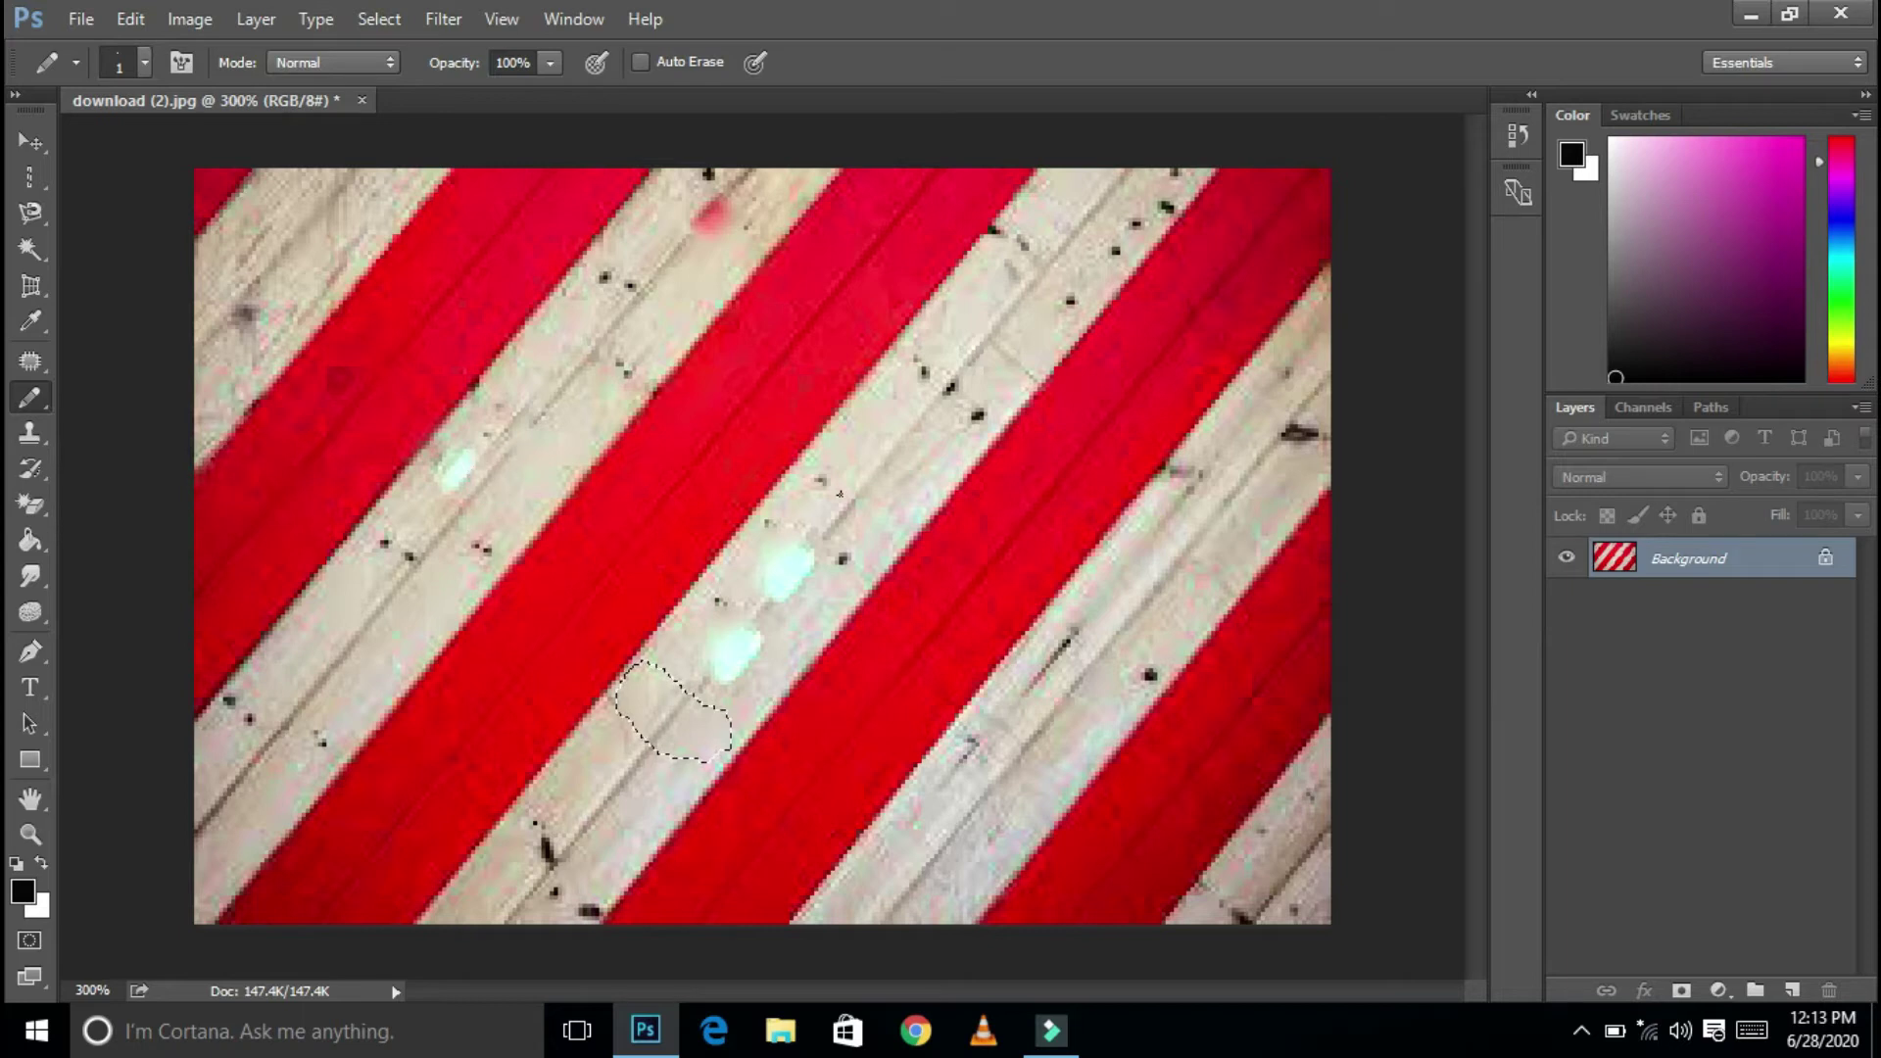
{"action": "left_click", "coordinate": [1718, 989]}
{"action": "left_click", "coordinate": [1647, 392]}
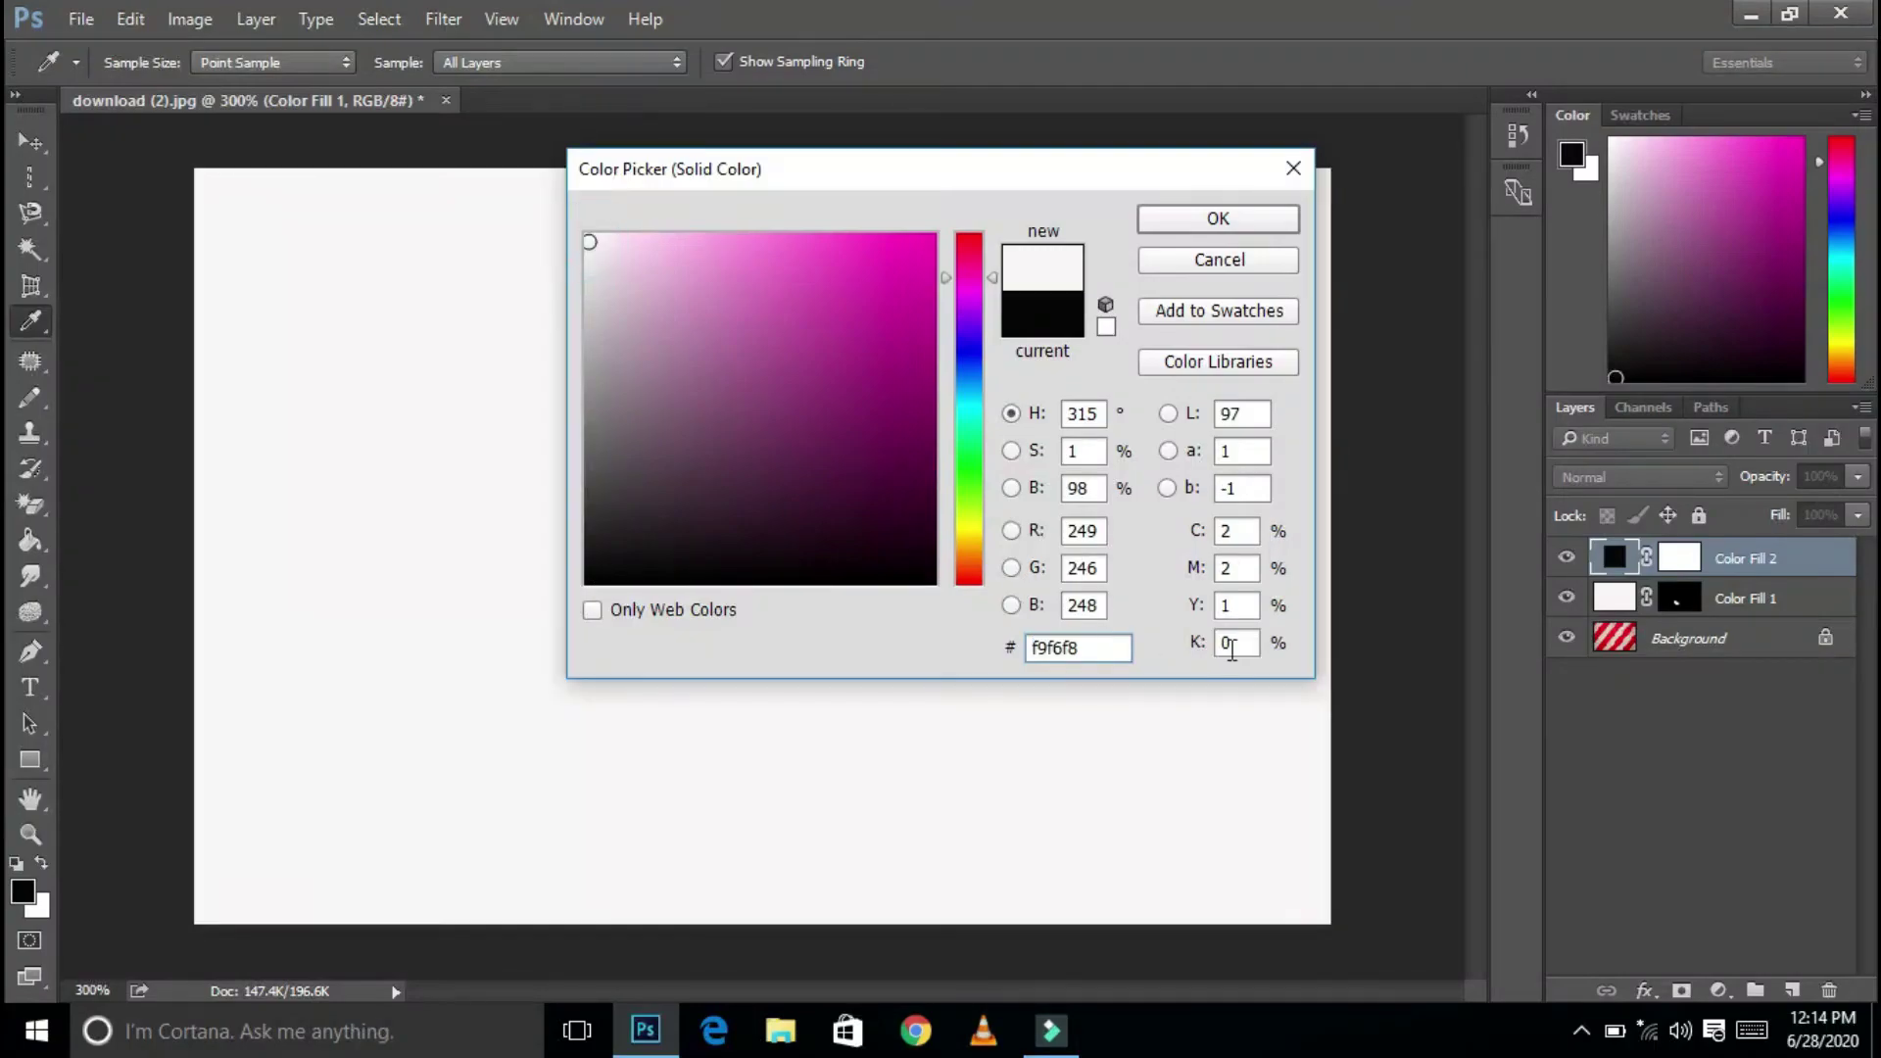
{"action": "left_click", "coordinate": [1230, 218]}
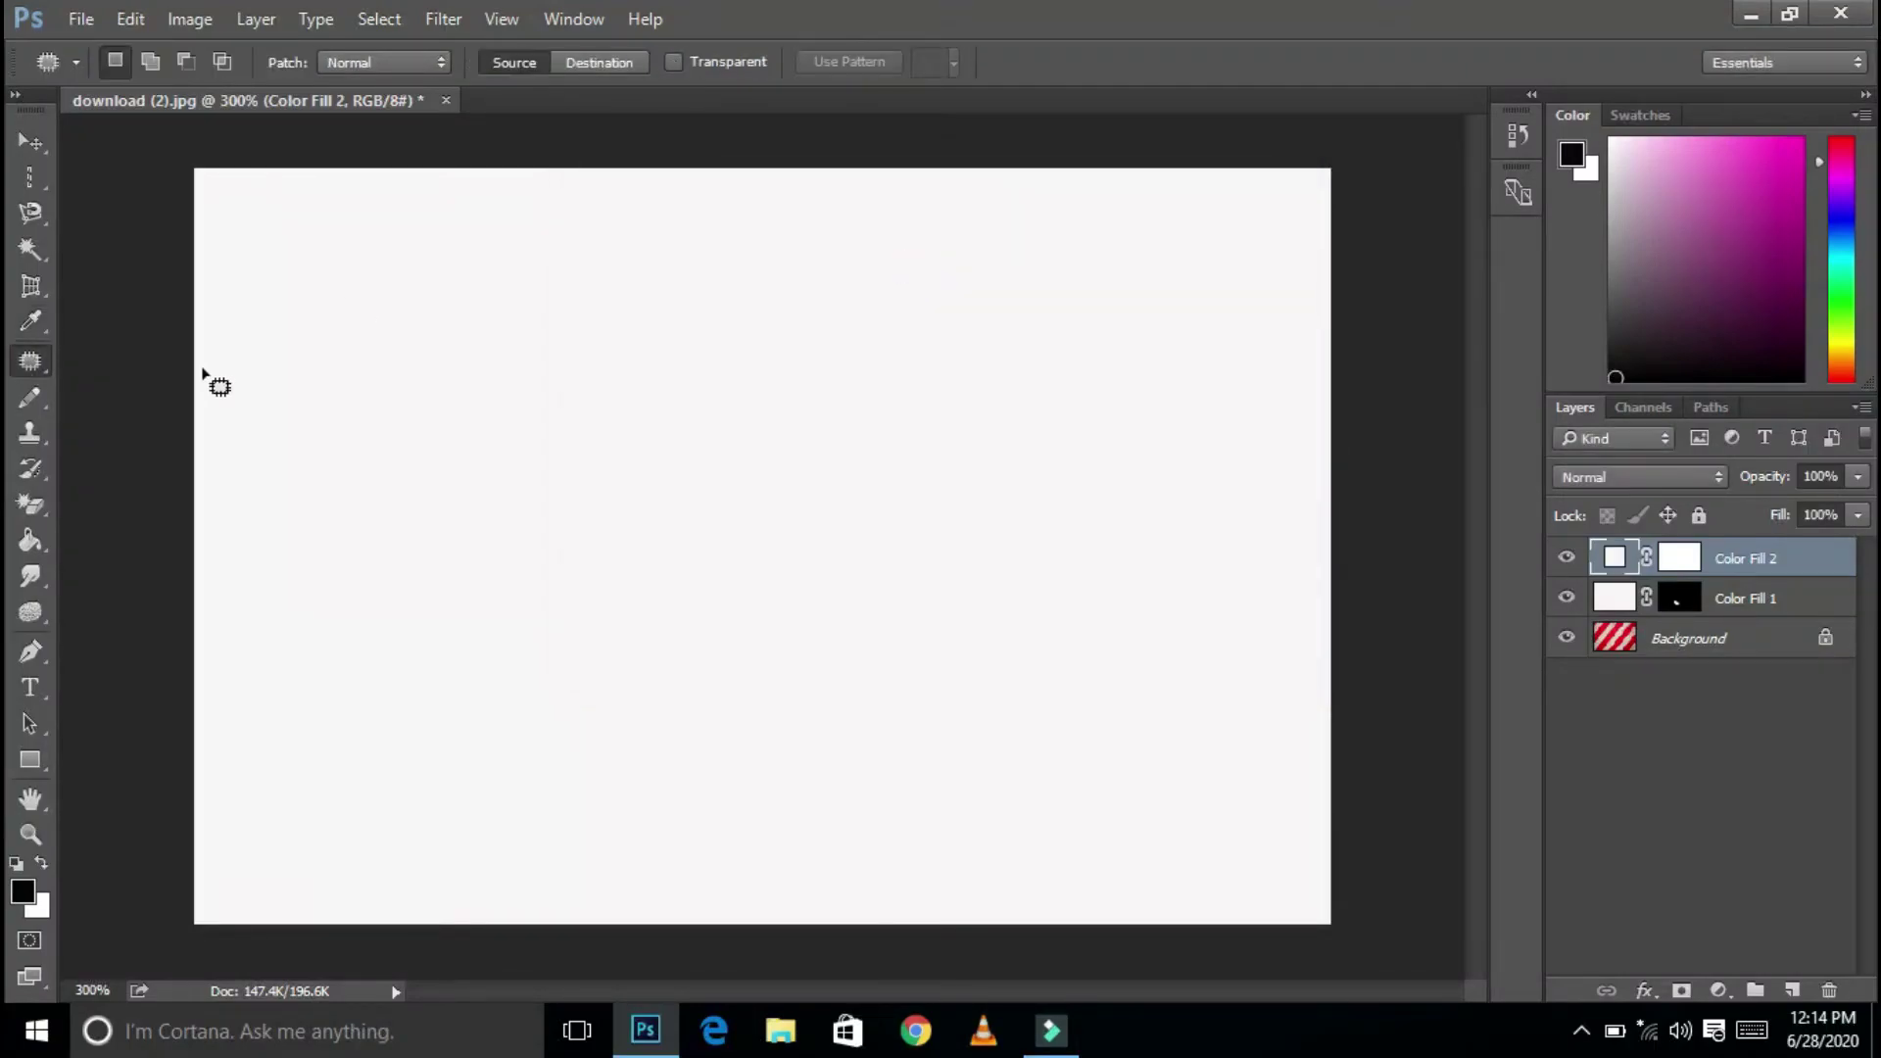
{"action": "left_click", "coordinate": [31, 397]}
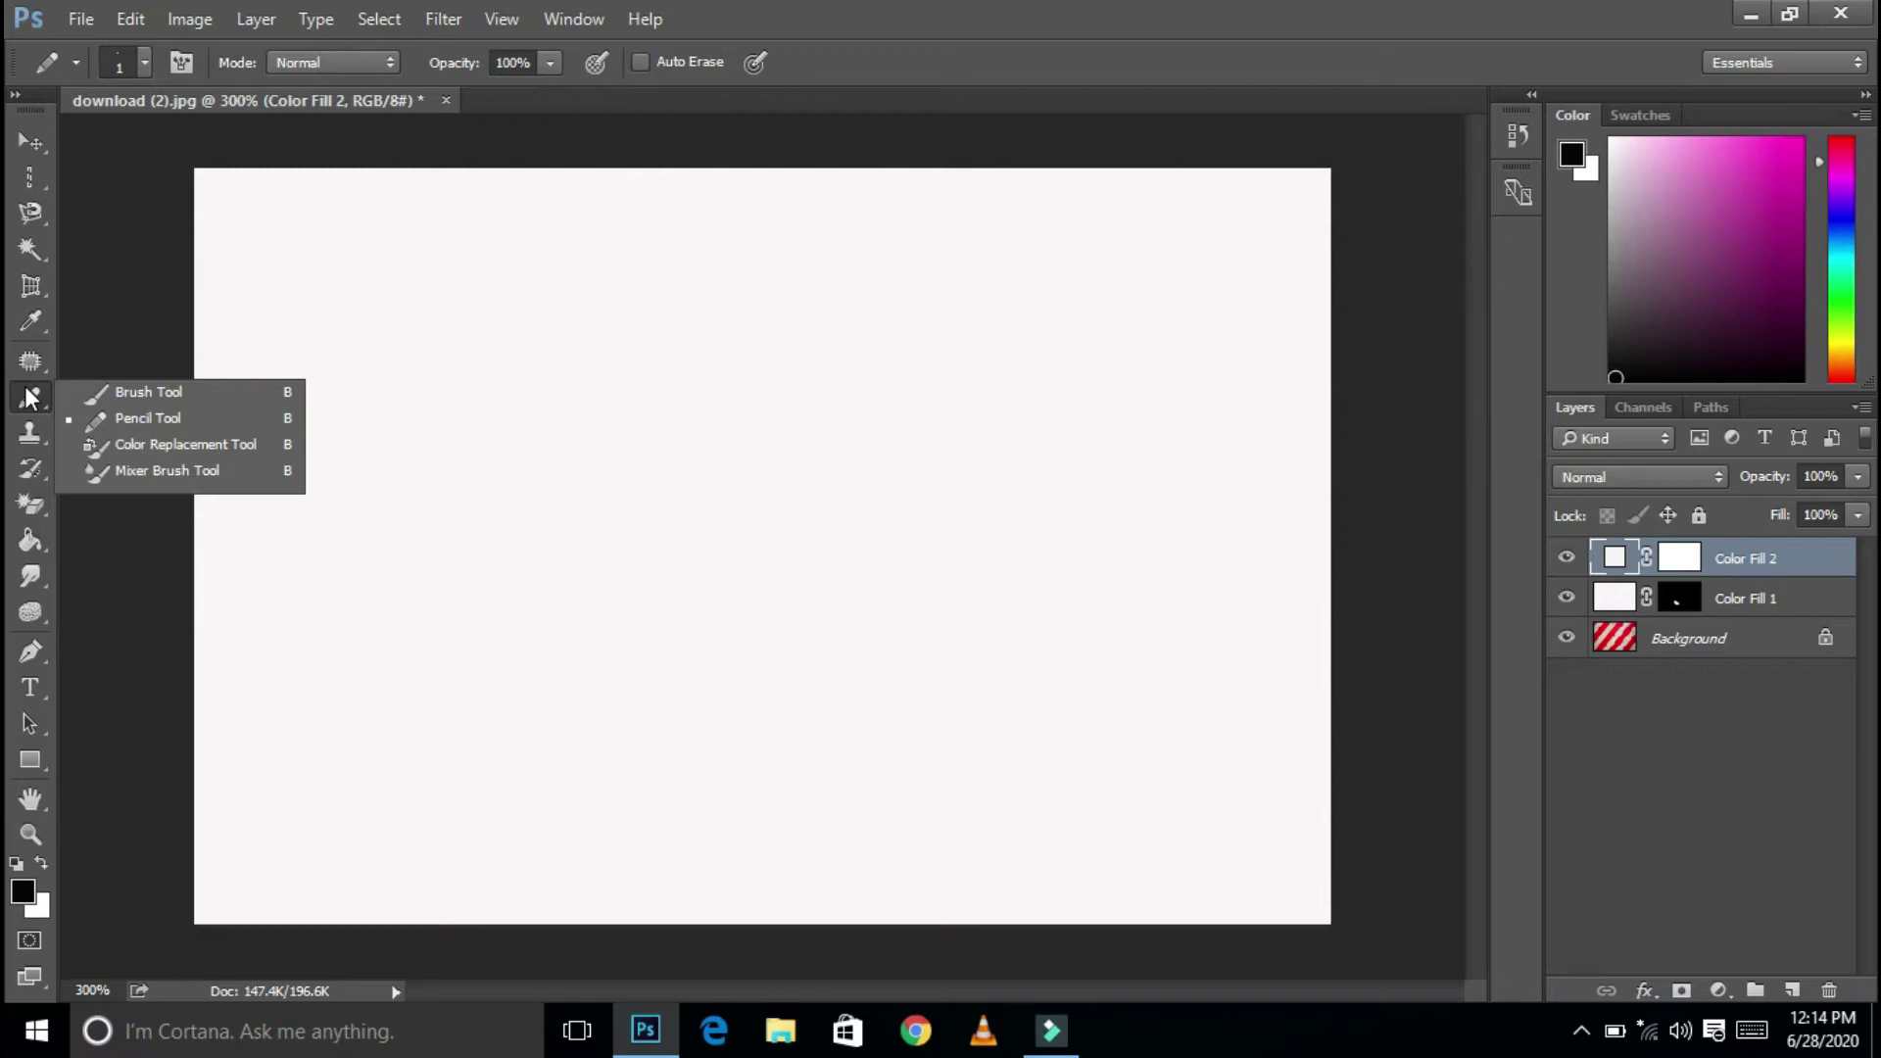
Set the Brush Tool to 29 px with 16% hardness and rasterize the fill layer.
{"action": "left_click", "coordinate": [137, 392]}
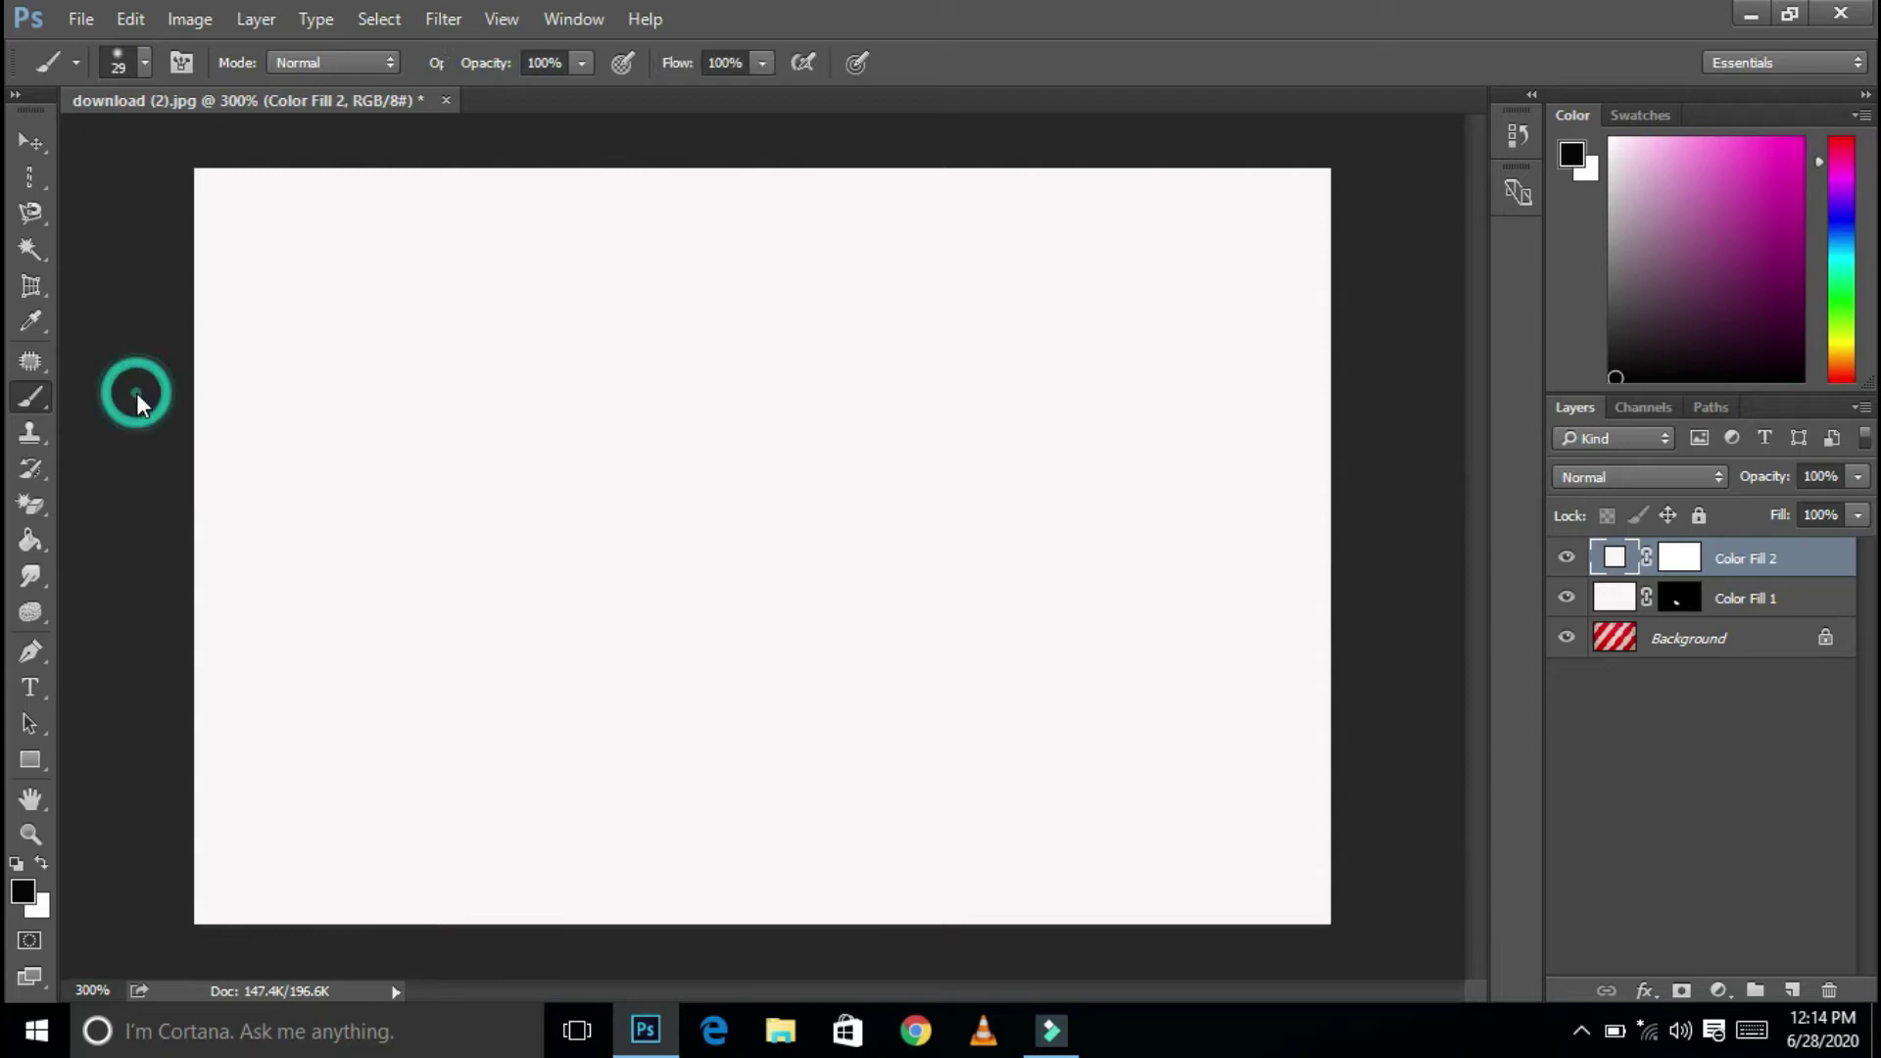
{"action": "left_click", "coordinate": [143, 56]}
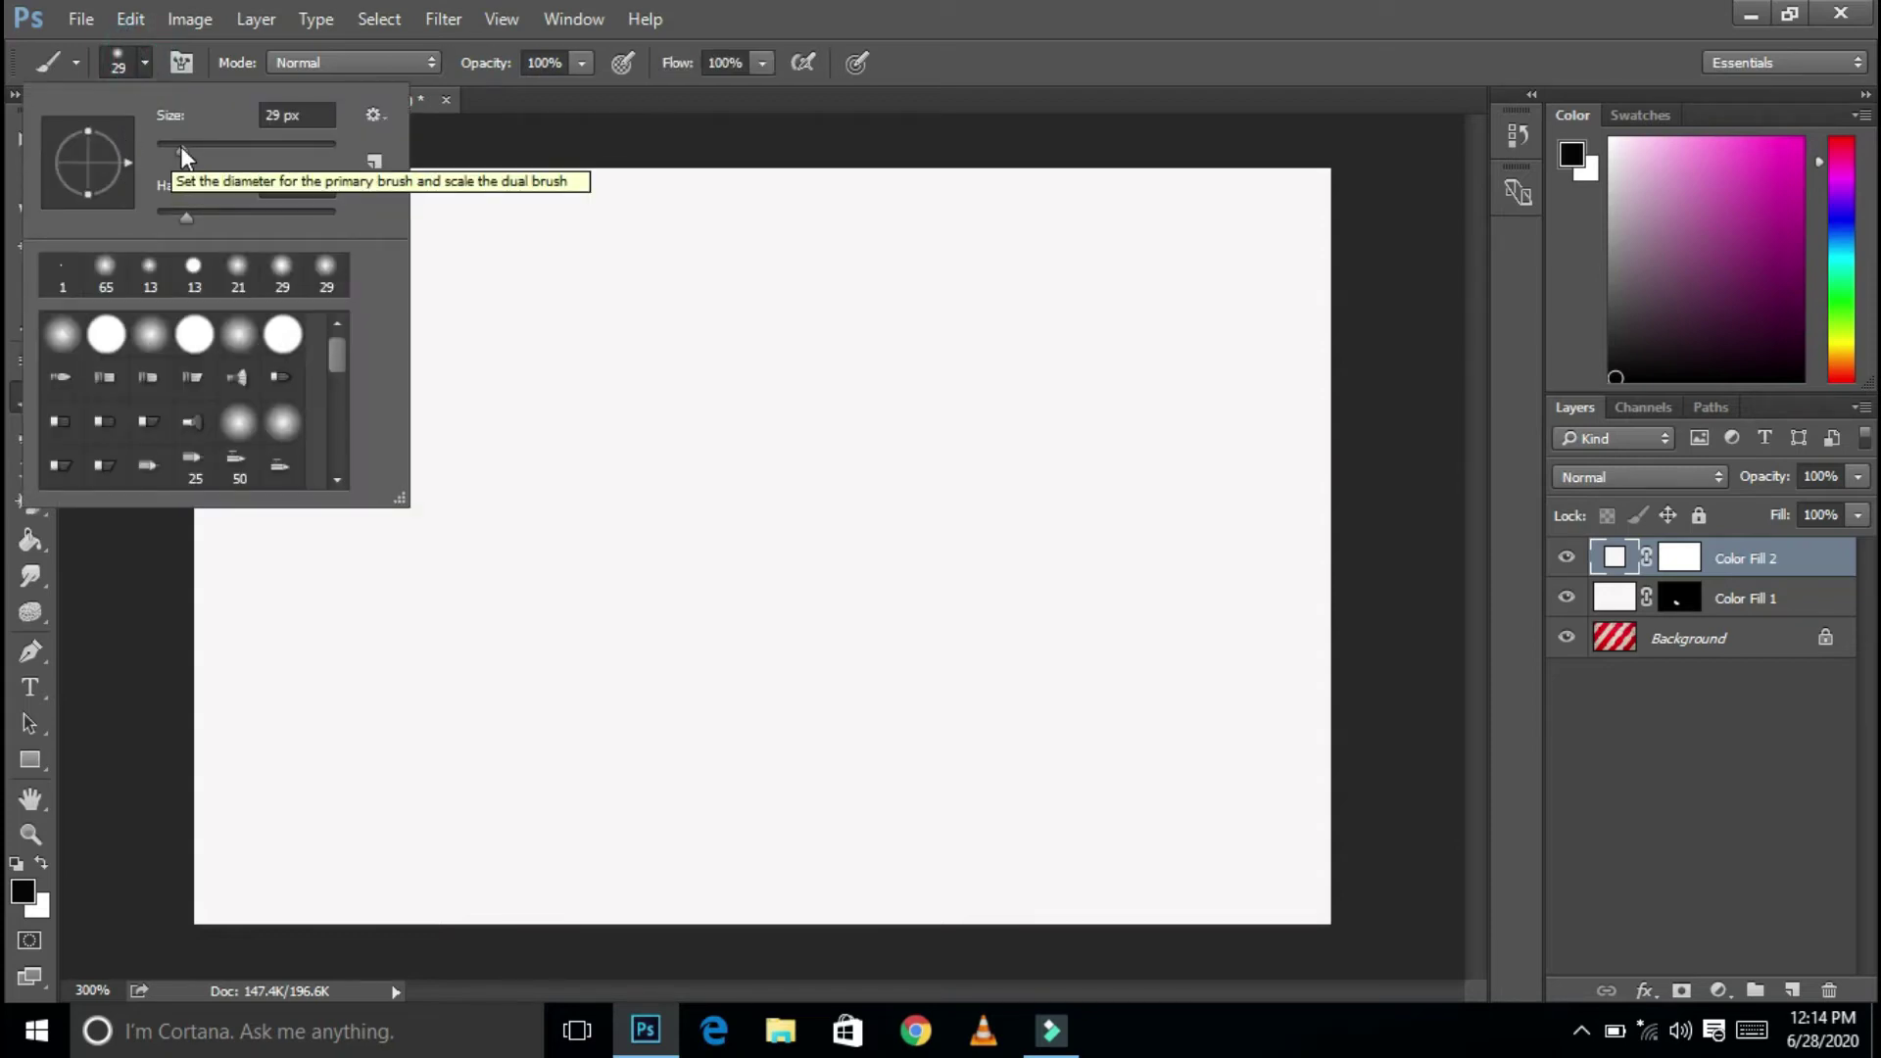
{"action": "left_click", "coordinate": [508, 330]}
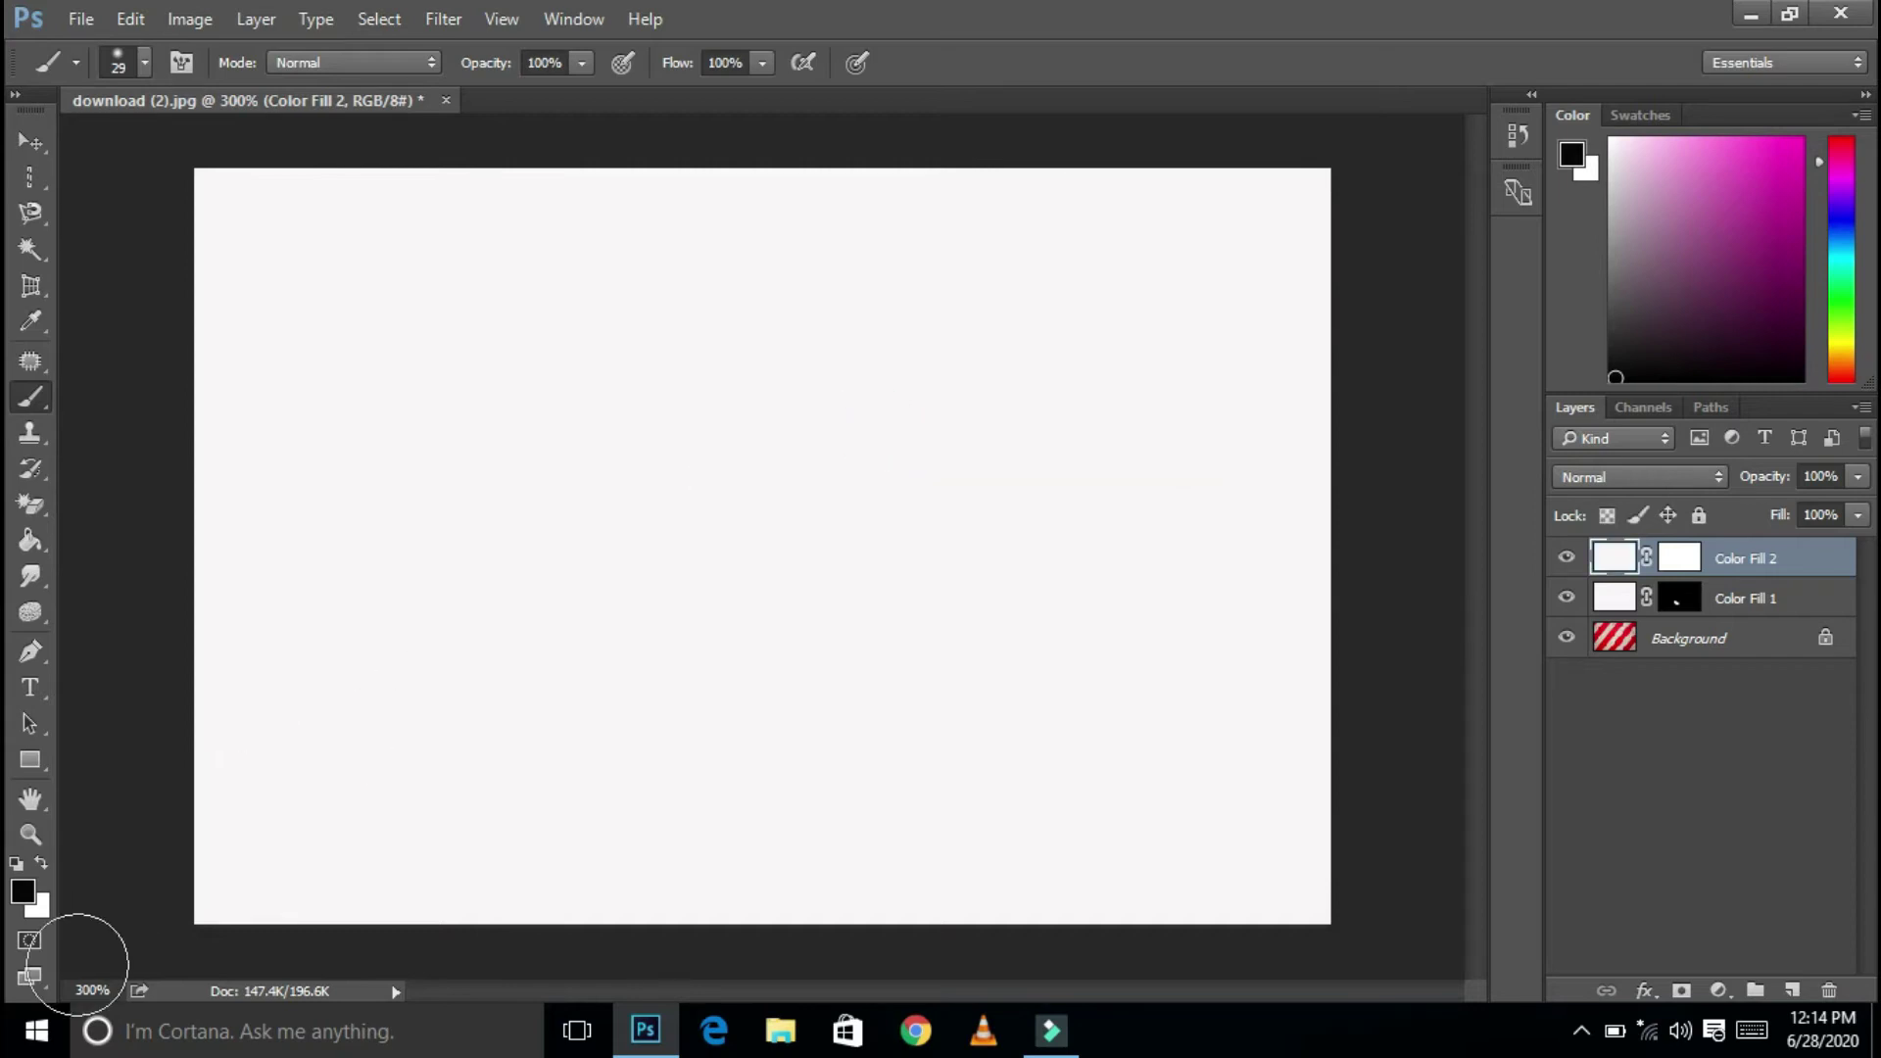
{"action": "left_click", "coordinate": [25, 893]}
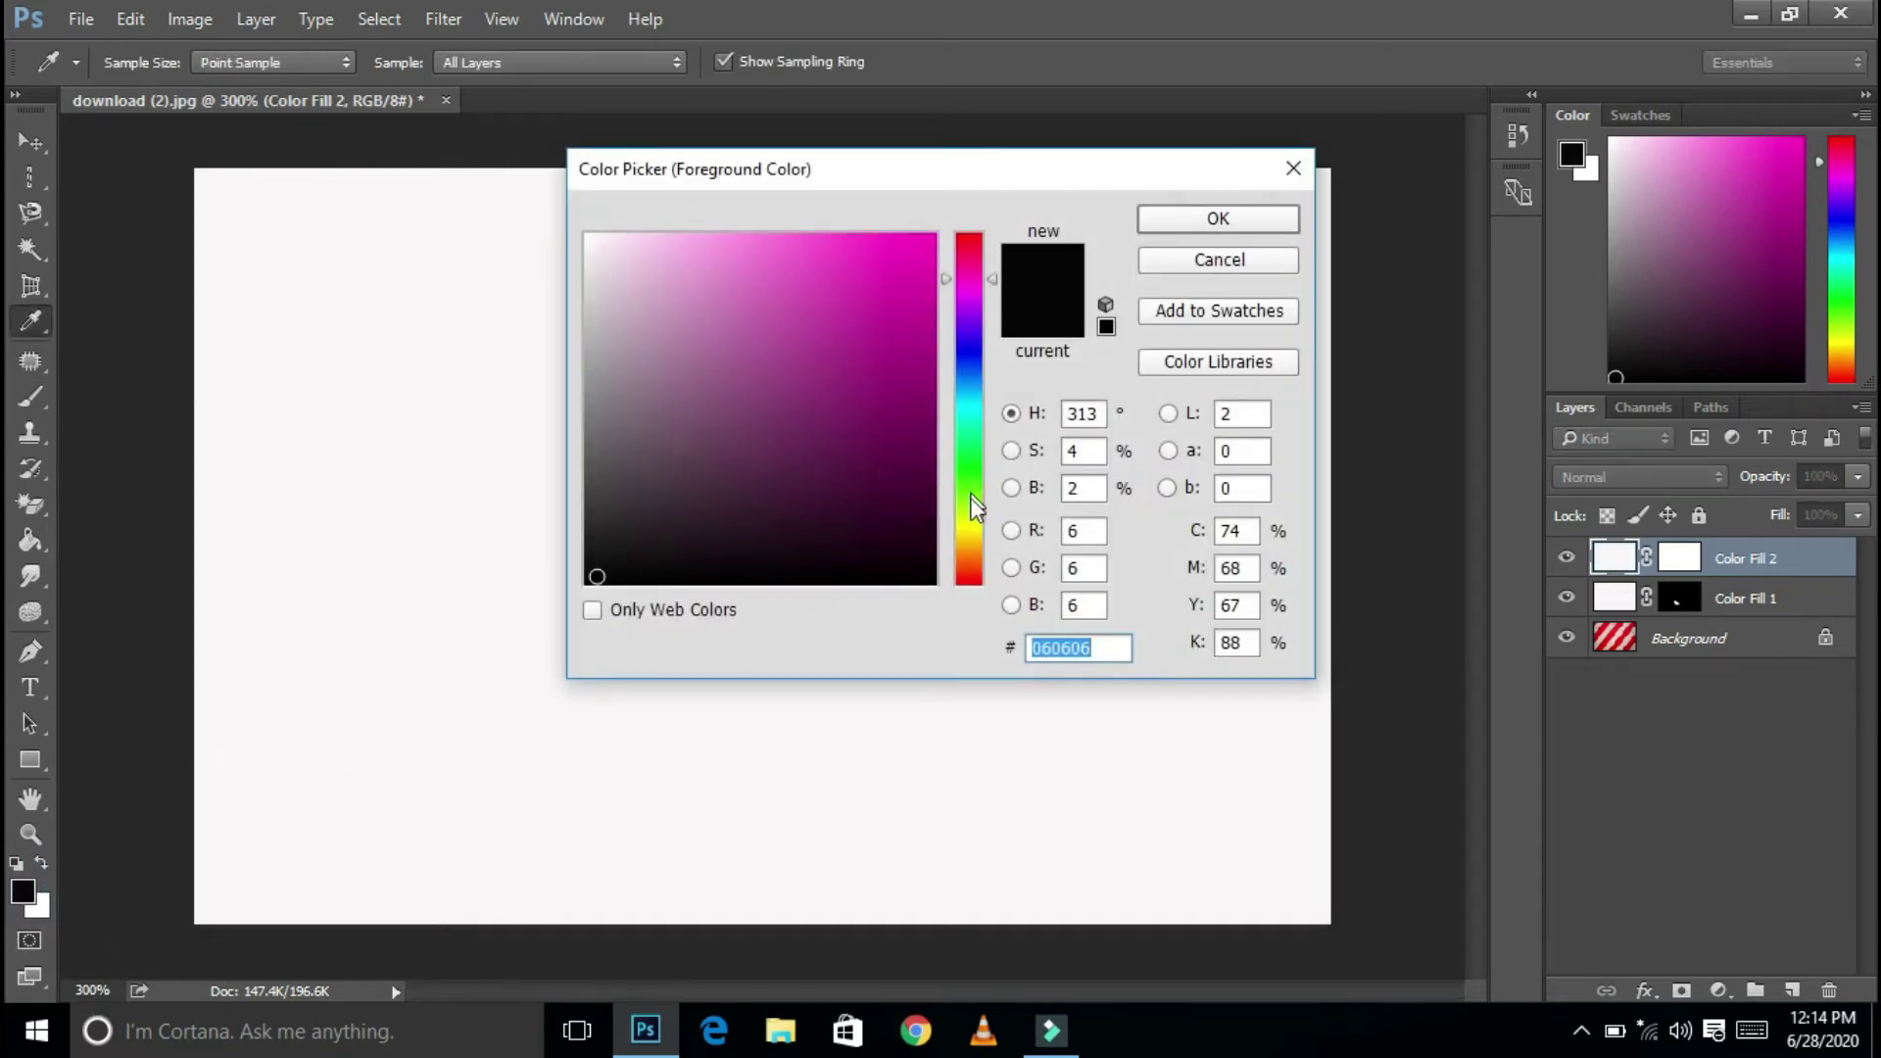
Paint a thick soft black vertical stroke and a small black dot beside it.
{"action": "key", "text": "Return"}
{"action": "key", "text": "b"}
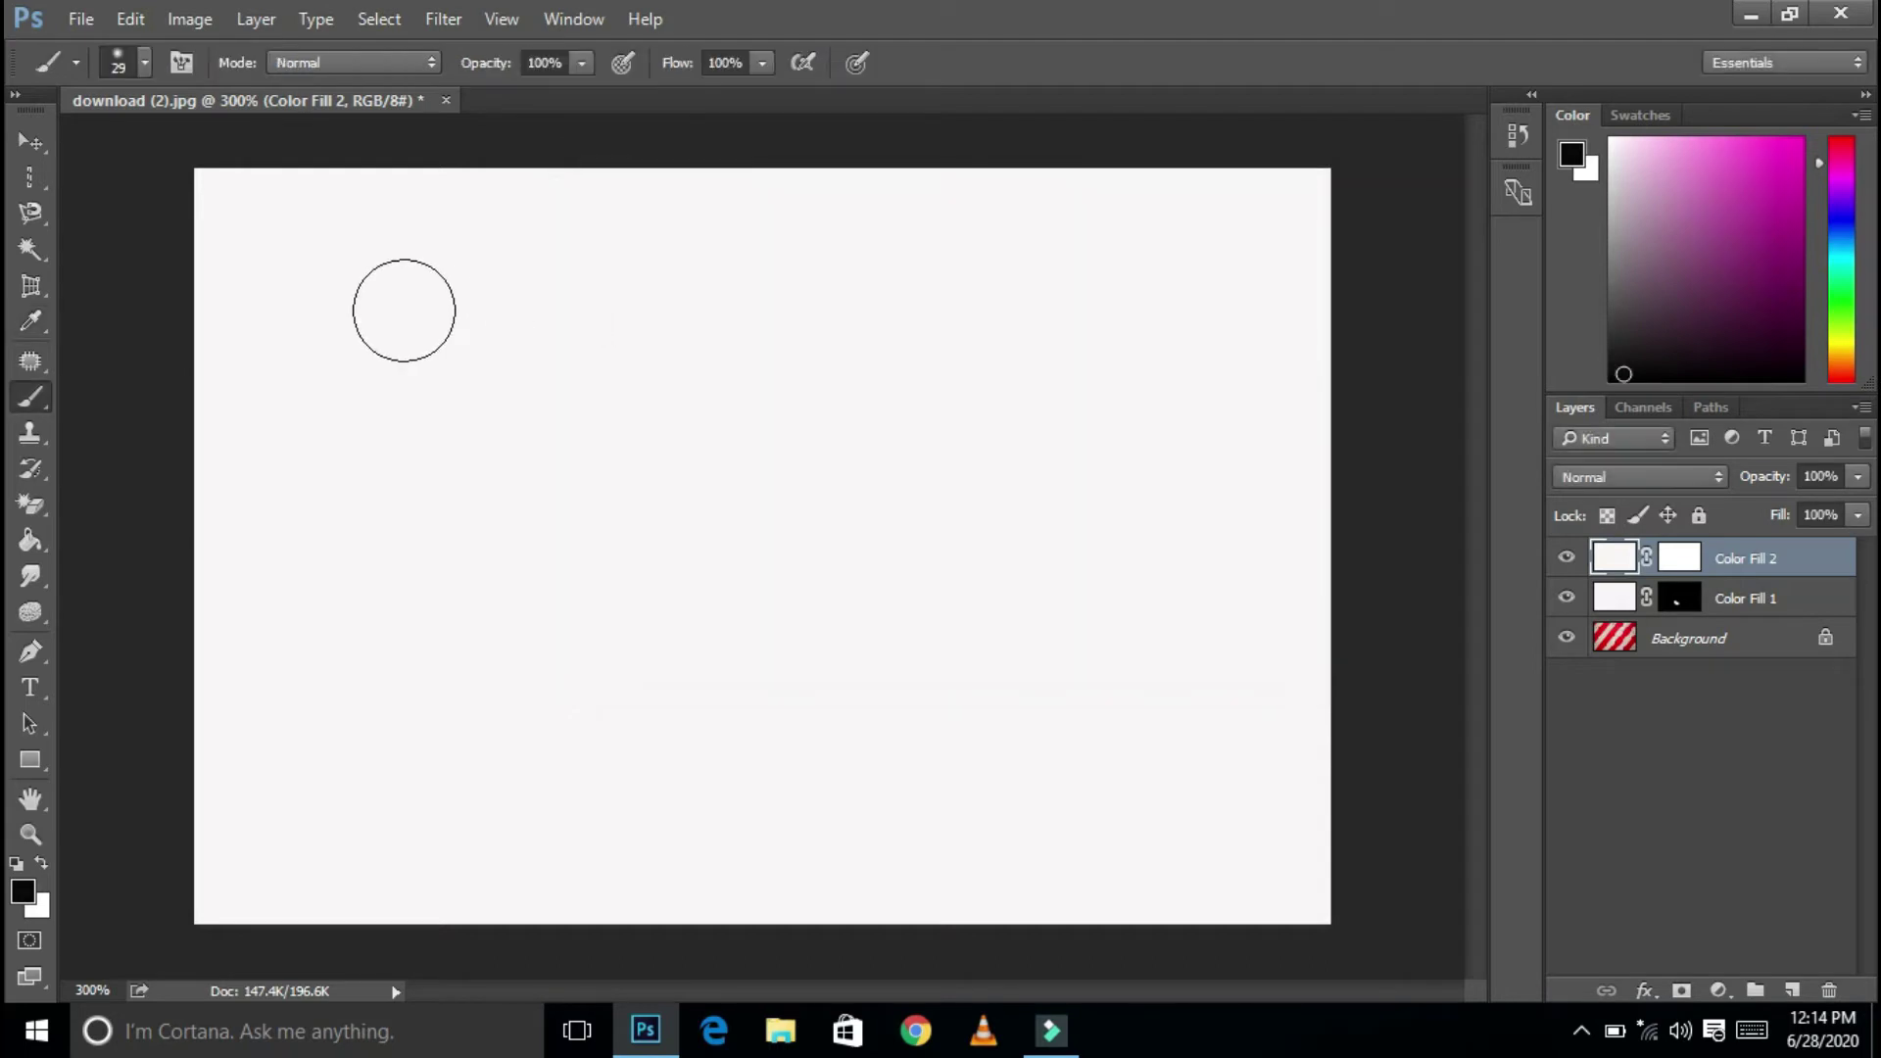
{"action": "mouse_move", "coordinate": [336, 307]}
{"action": "left_mouse_down"}
{"action": "mouse_move", "coordinate": [306, 424]}
{"action": "mouse_move", "coordinate": [336, 328]}
{"action": "mouse_move", "coordinate": [327, 491]}
{"action": "mouse_move", "coordinate": [369, 369]}
{"action": "mouse_move", "coordinate": [356, 285]}
{"action": "mouse_move", "coordinate": [344, 738]}
{"action": "mouse_move", "coordinate": [237, 447]}
{"action": "left_mouse_up"}
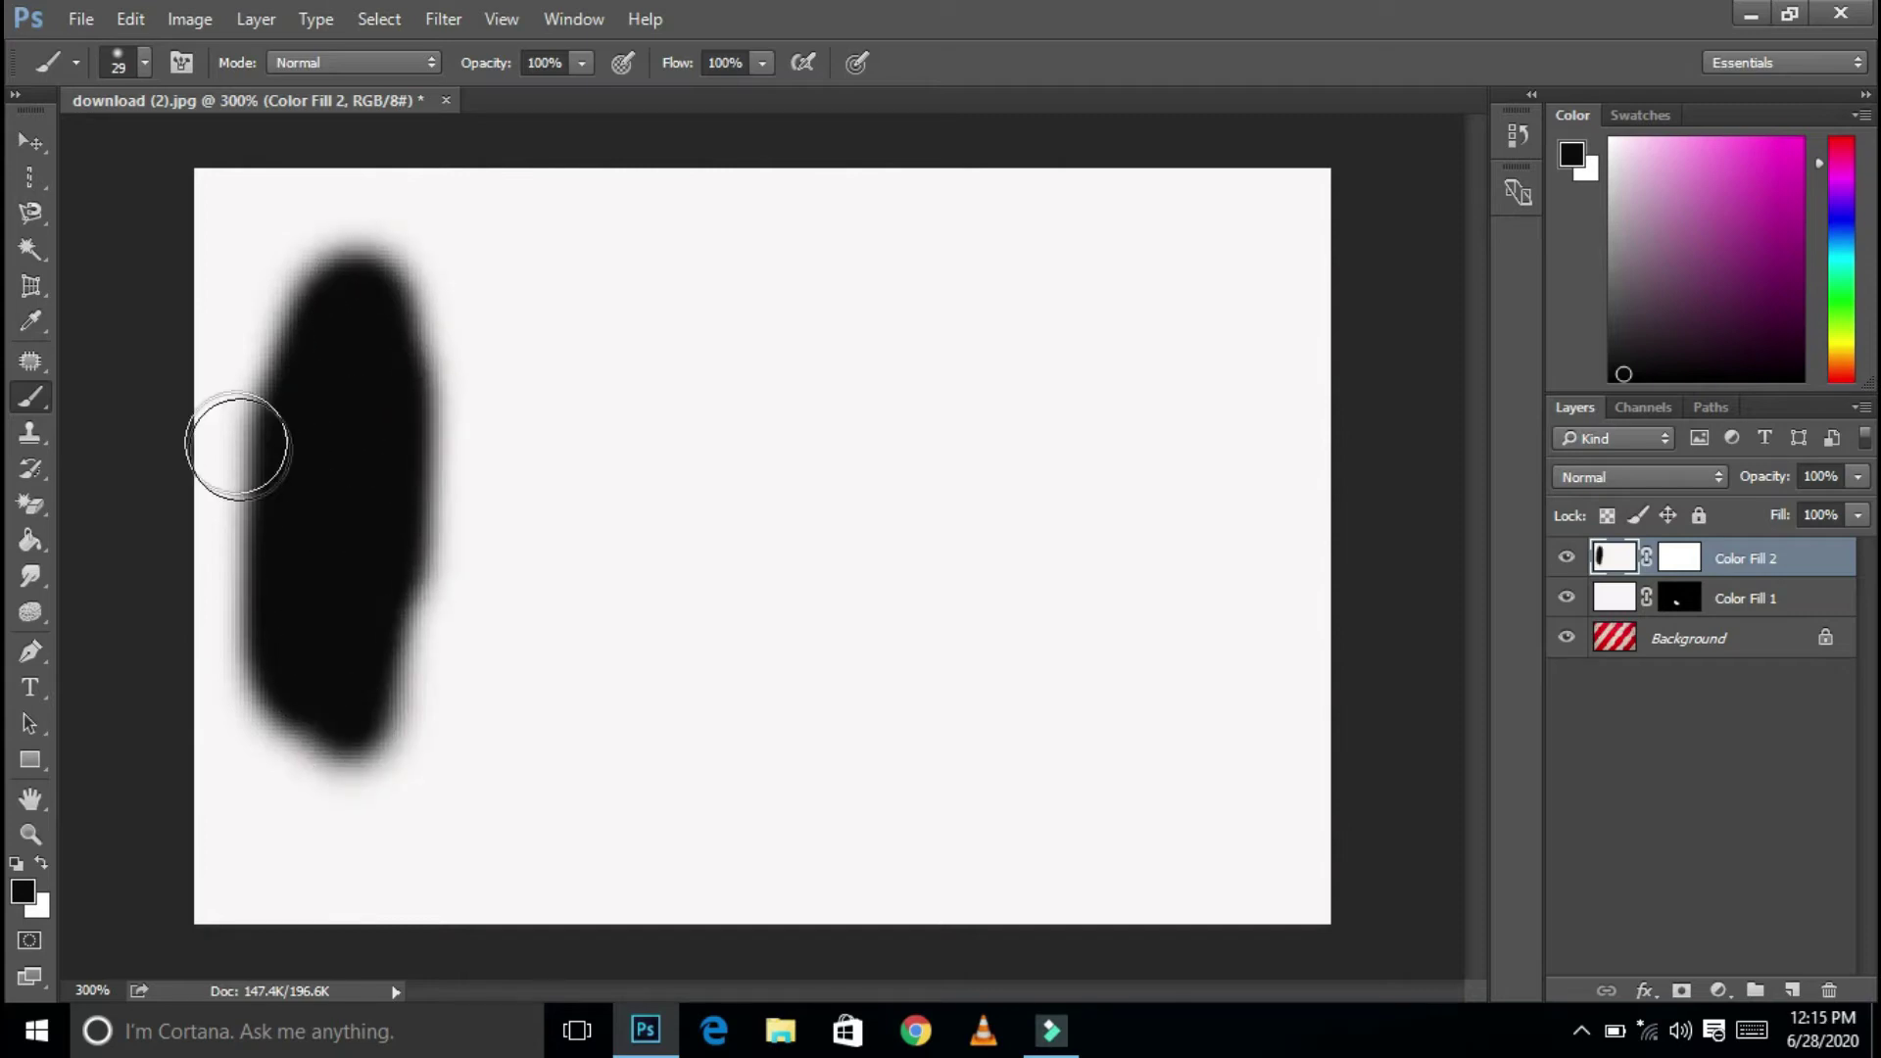
{"action": "left_click", "coordinate": [612, 358]}
Smear two faint grey strokes across the canvas with the Mixer Brush.
{"action": "right_click", "coordinate": [34, 398]}
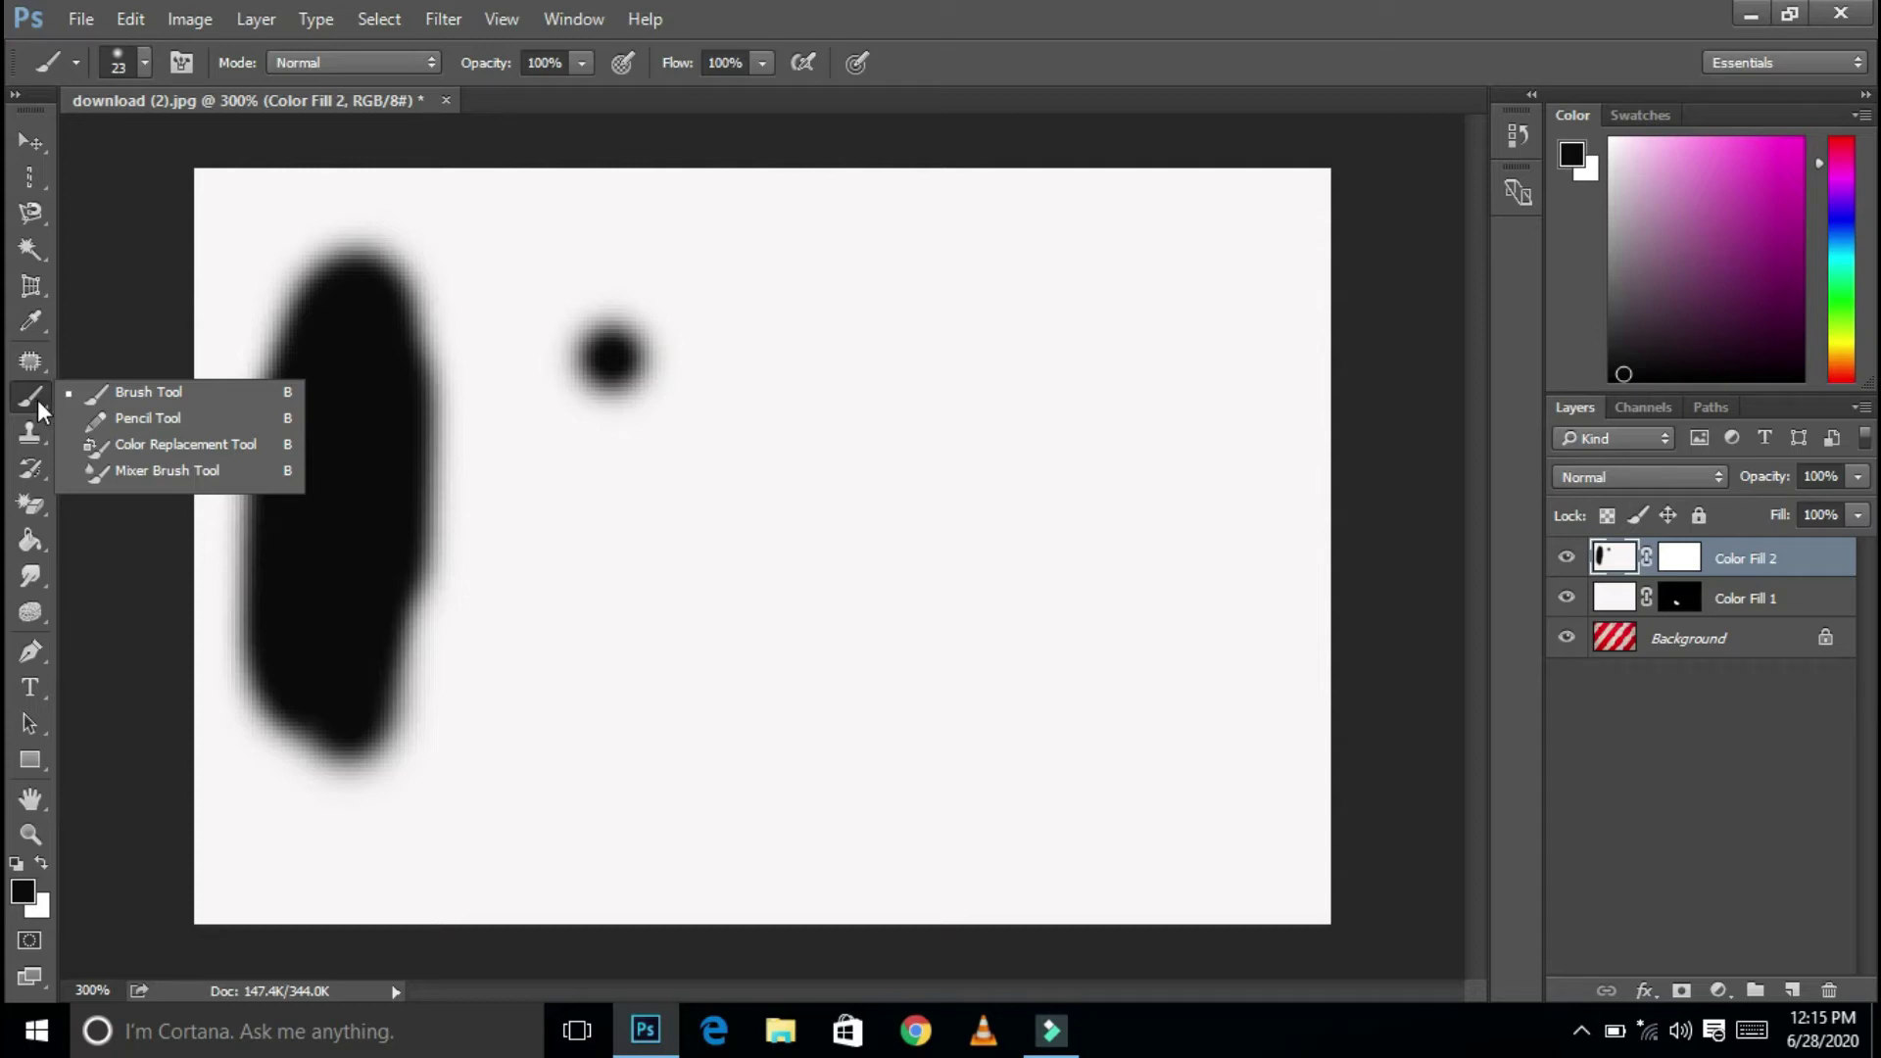
{"action": "left_click", "coordinate": [151, 468]}
{"action": "mouse_move", "coordinate": [520, 491]}
{"action": "left_mouse_down"}
{"action": "mouse_move", "coordinate": [702, 449]}
{"action": "mouse_move", "coordinate": [735, 377]}
{"action": "left_mouse_up"}
{"action": "mouse_move", "coordinate": [707, 518]}
{"action": "left_mouse_down"}
{"action": "mouse_move", "coordinate": [726, 428]}
{"action": "mouse_move", "coordinate": [714, 554]}
{"action": "mouse_move", "coordinate": [722, 416]}
{"action": "mouse_move", "coordinate": [749, 480]}
{"action": "mouse_move", "coordinate": [755, 391]}
{"action": "mouse_move", "coordinate": [849, 437]}
{"action": "mouse_move", "coordinate": [832, 549]}
{"action": "mouse_move", "coordinate": [851, 508]}
{"action": "mouse_move", "coordinate": [869, 626]}
{"action": "mouse_move", "coordinate": [886, 487]}
{"action": "mouse_move", "coordinate": [903, 643]}
{"action": "mouse_move", "coordinate": [911, 500]}
{"action": "mouse_move", "coordinate": [954, 378]}
{"action": "mouse_move", "coordinate": [940, 526]}
{"action": "mouse_move", "coordinate": [965, 411]}
{"action": "mouse_move", "coordinate": [982, 438]}
{"action": "mouse_move", "coordinate": [957, 520]}
{"action": "left_mouse_up"}
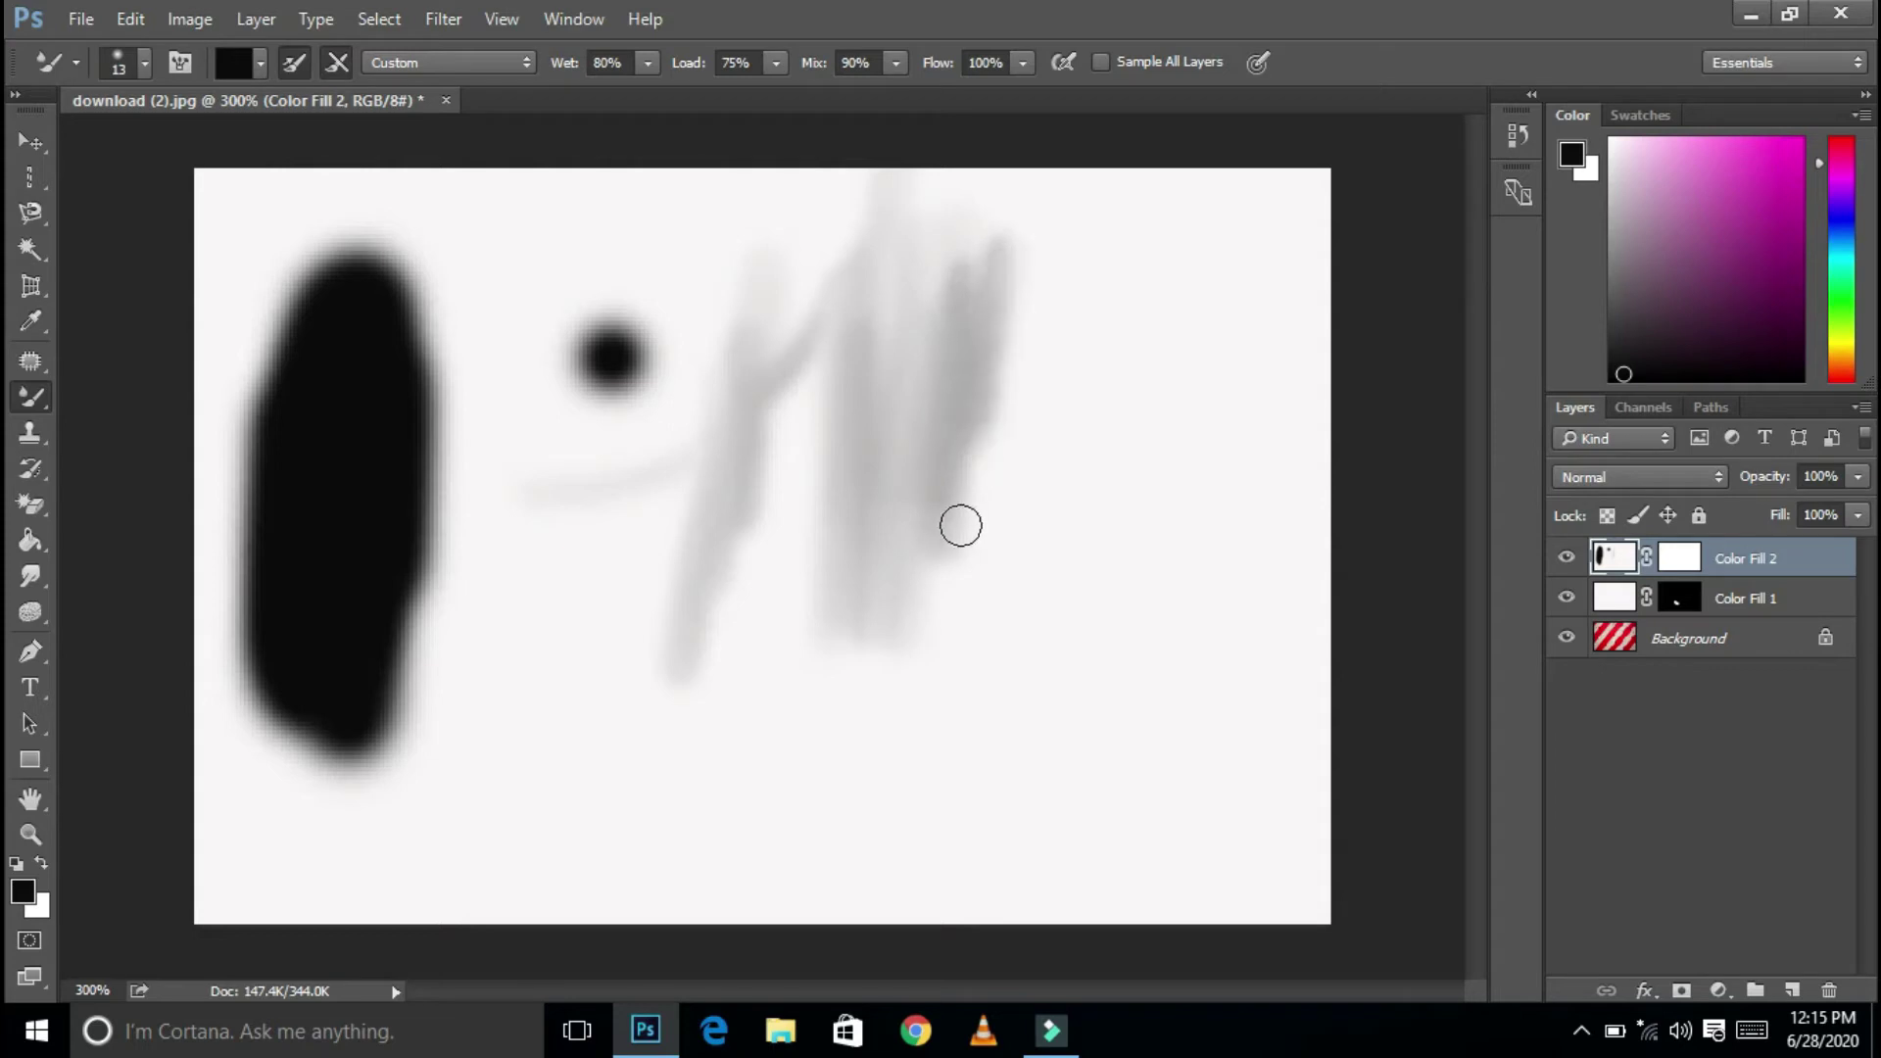
Draw two thin black loops with the Pencil Tool, lower middle and right.
{"action": "right_click", "coordinate": [27, 402]}
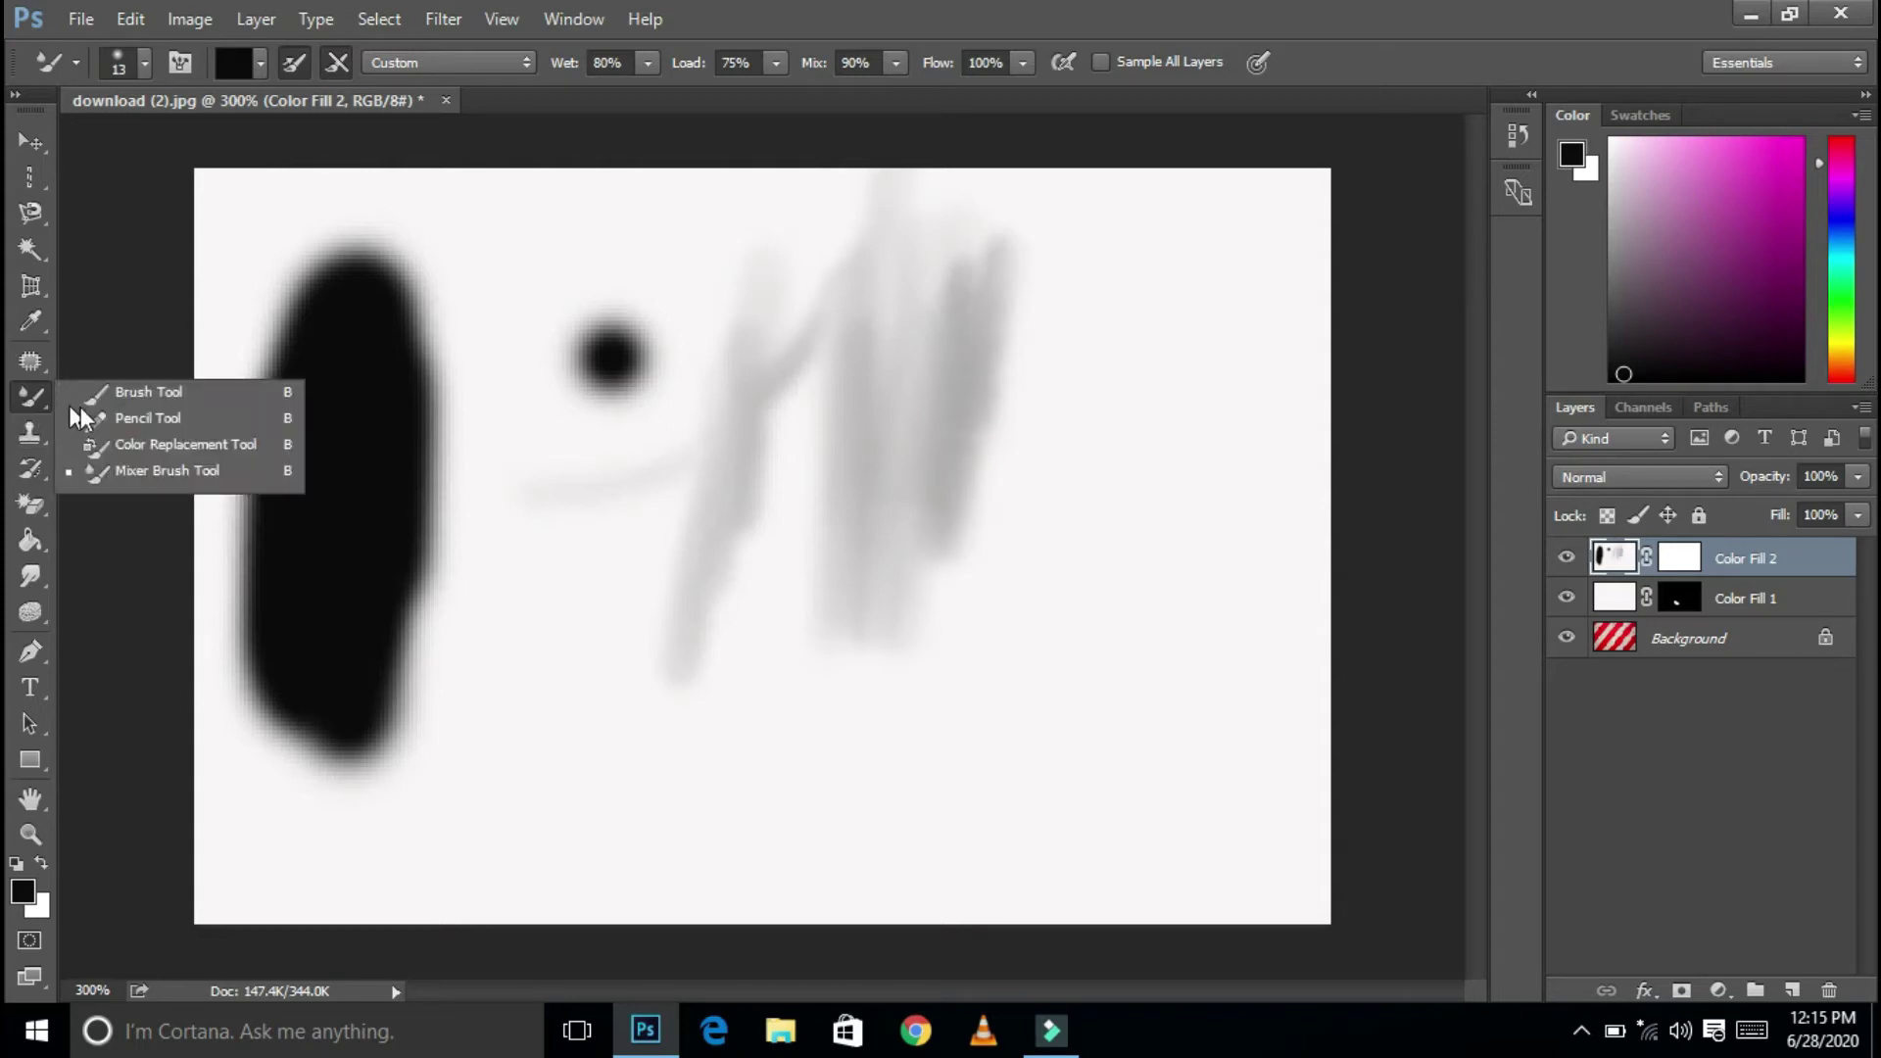
{"action": "left_click", "coordinate": [122, 417]}
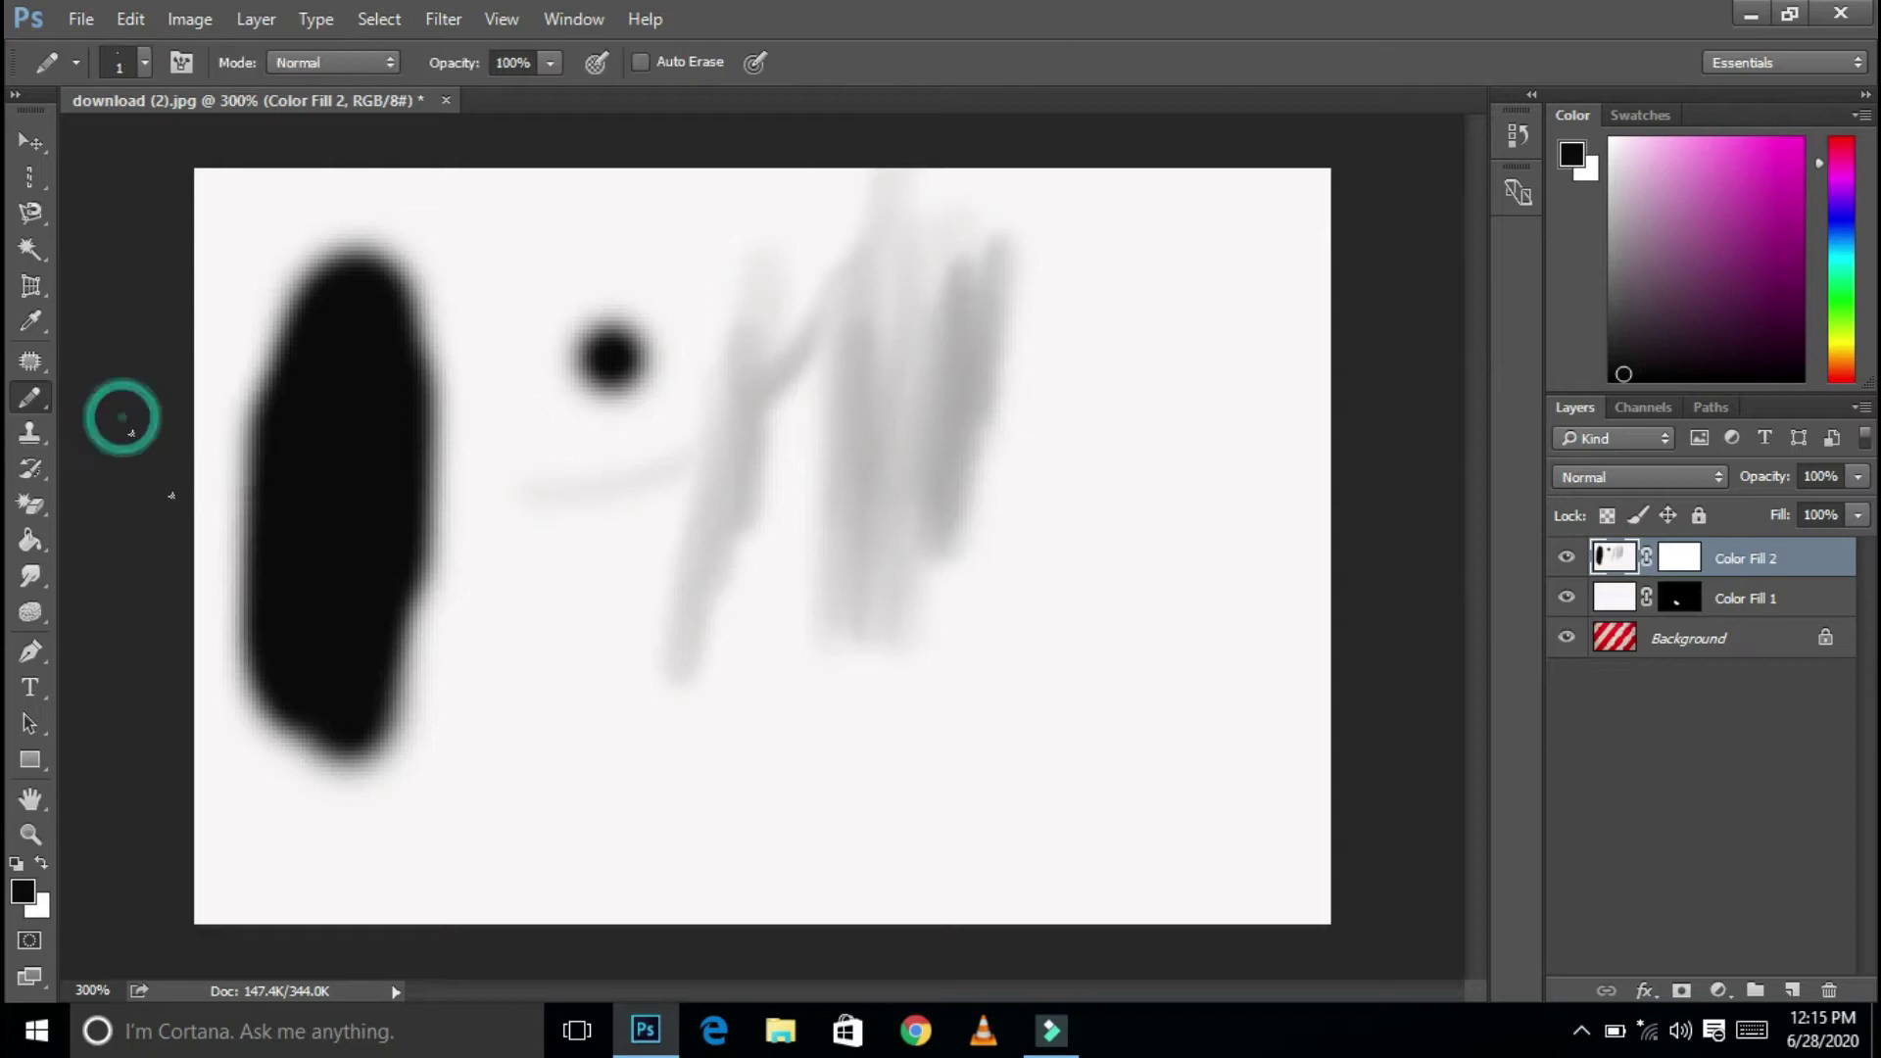
{"action": "left_click", "coordinate": [447, 698]}
{"action": "left_click_drag", "start_coordinate": [447, 697], "coordinate": [510, 709]}
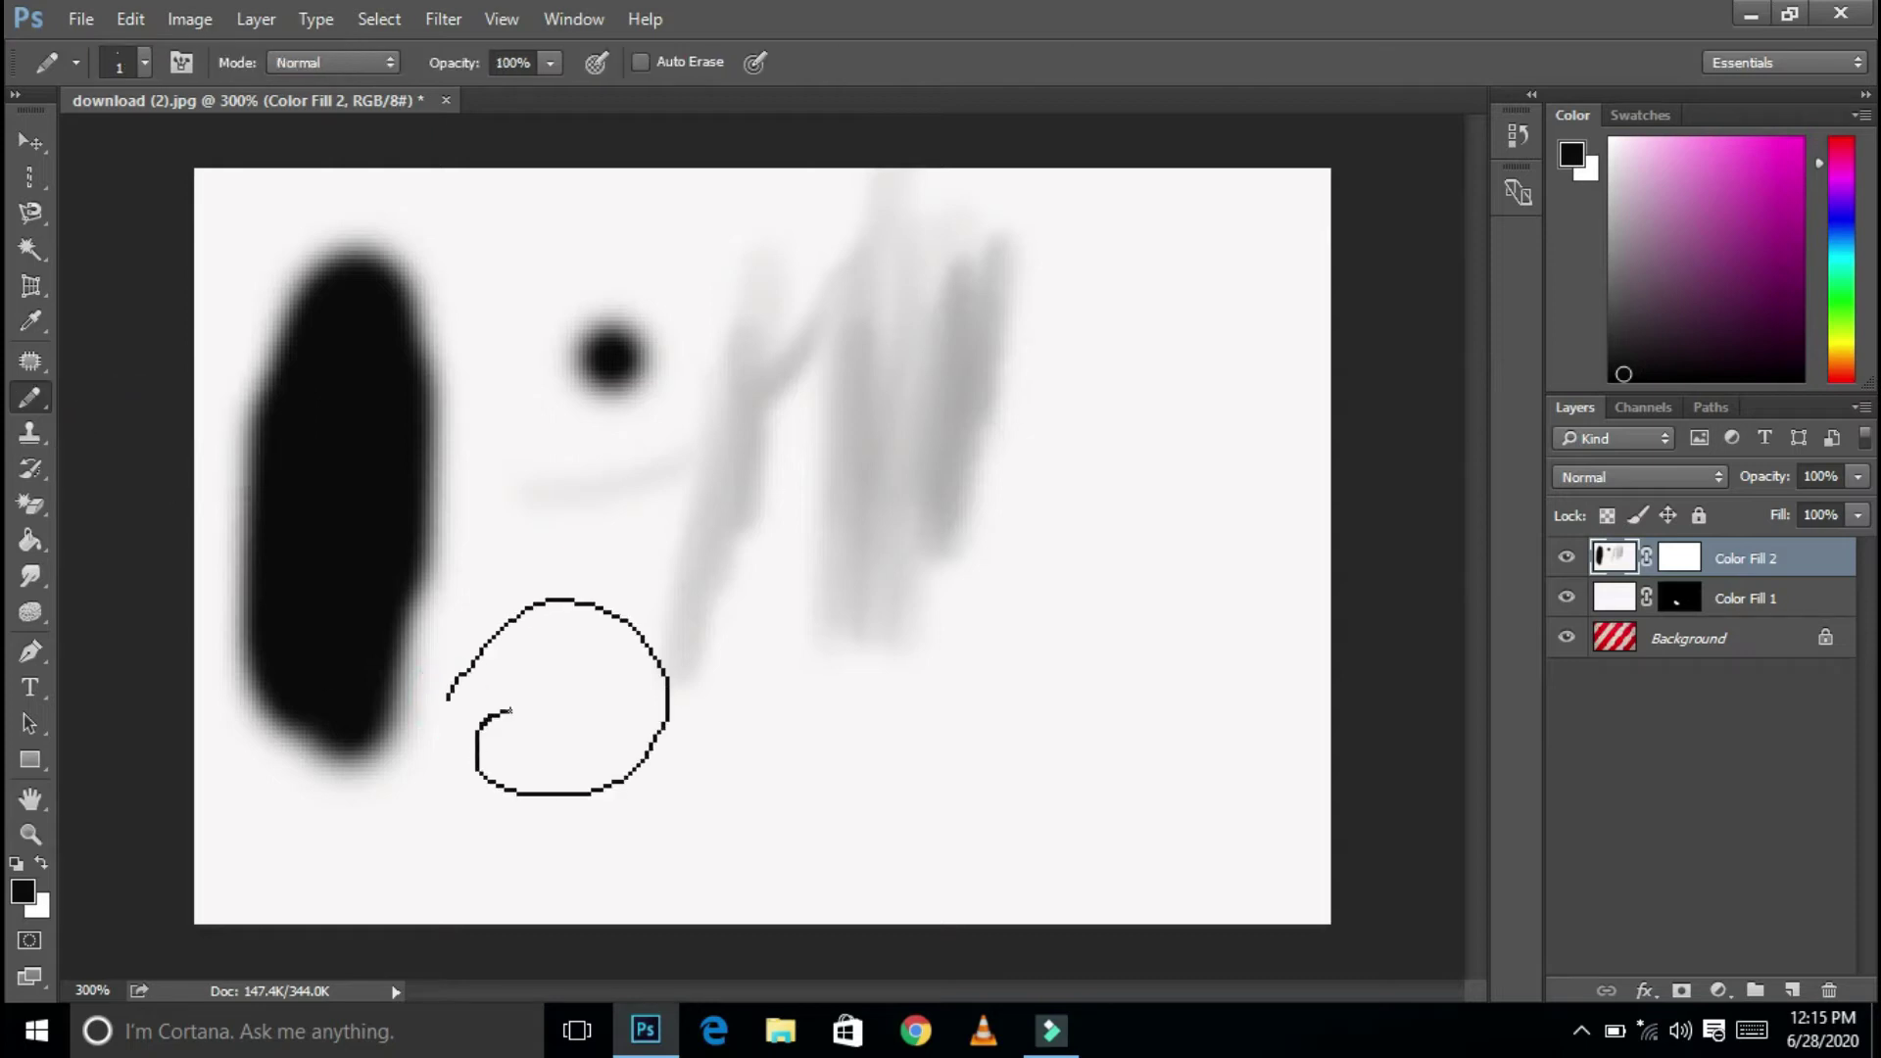
{"action": "left_click_drag", "start_coordinate": [1127, 529], "coordinate": [1068, 547]}
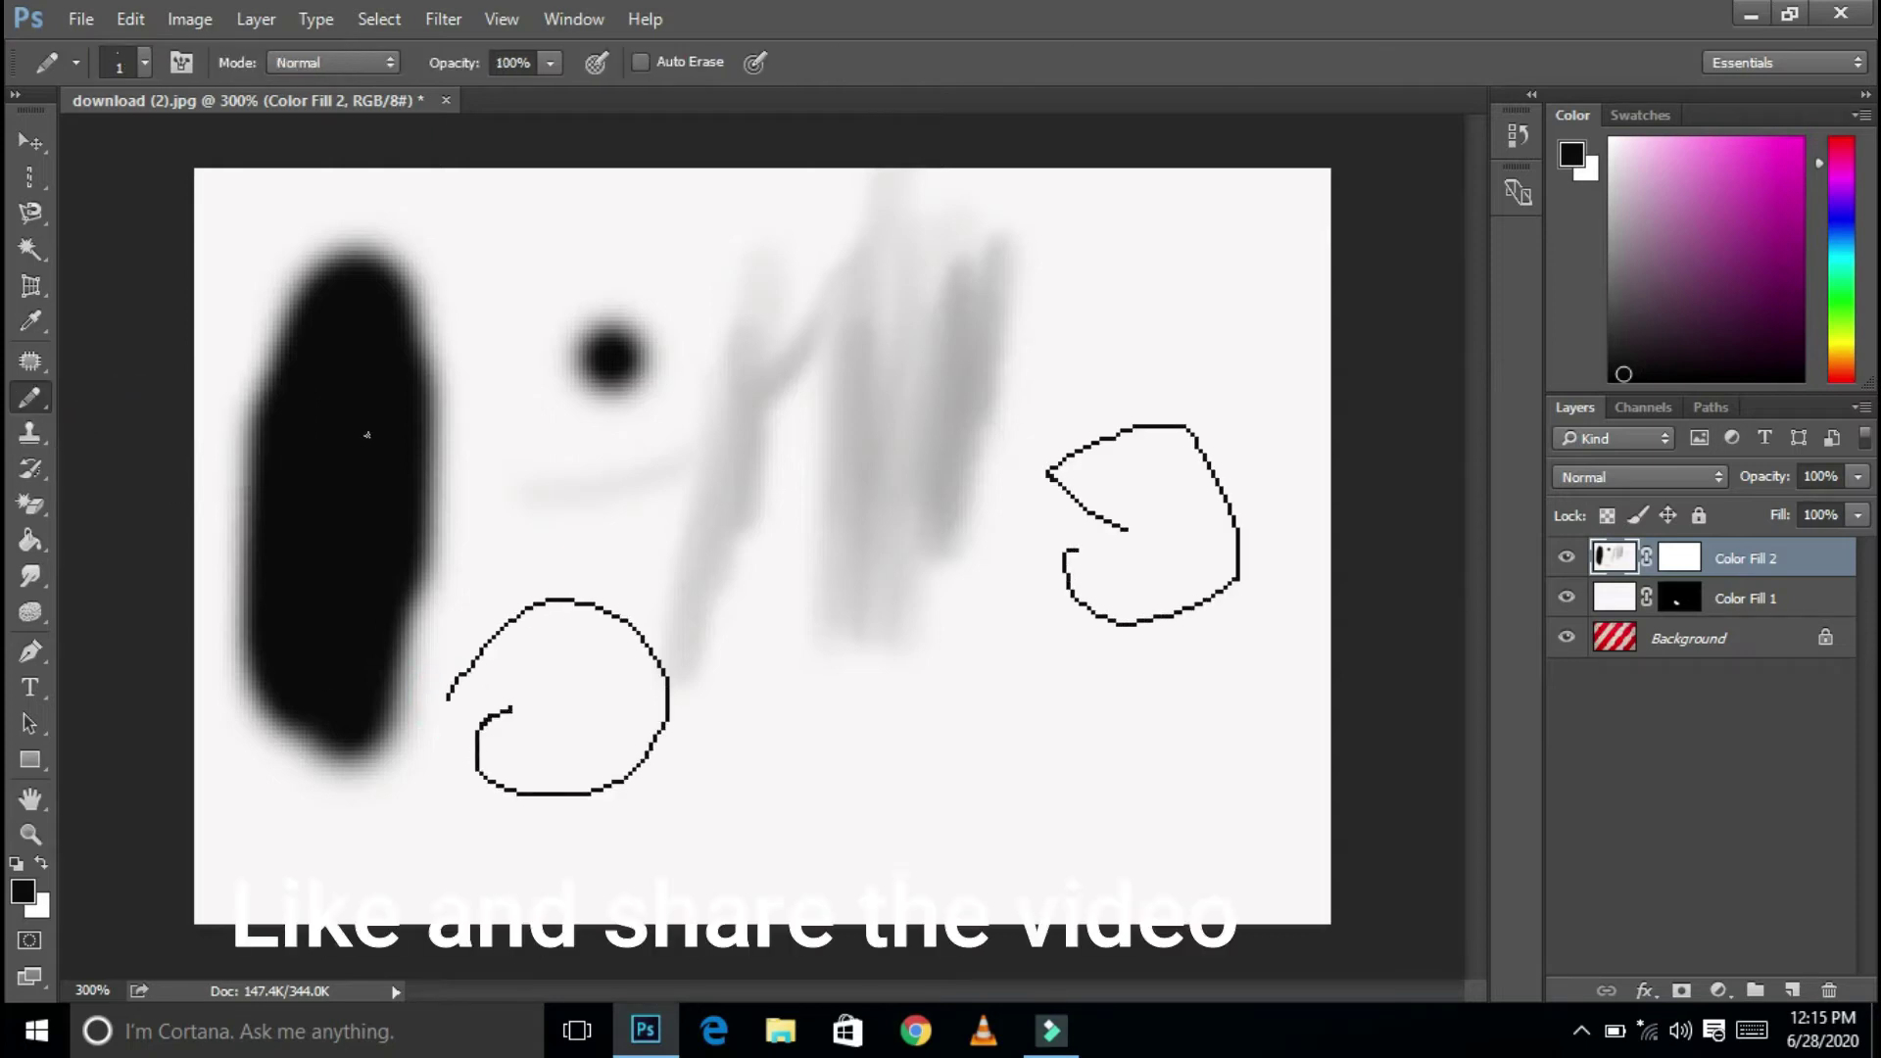
Switch to the Color Replacement Tool, then bring up the stamp tools group.
{"action": "right_click", "coordinate": [39, 398]}
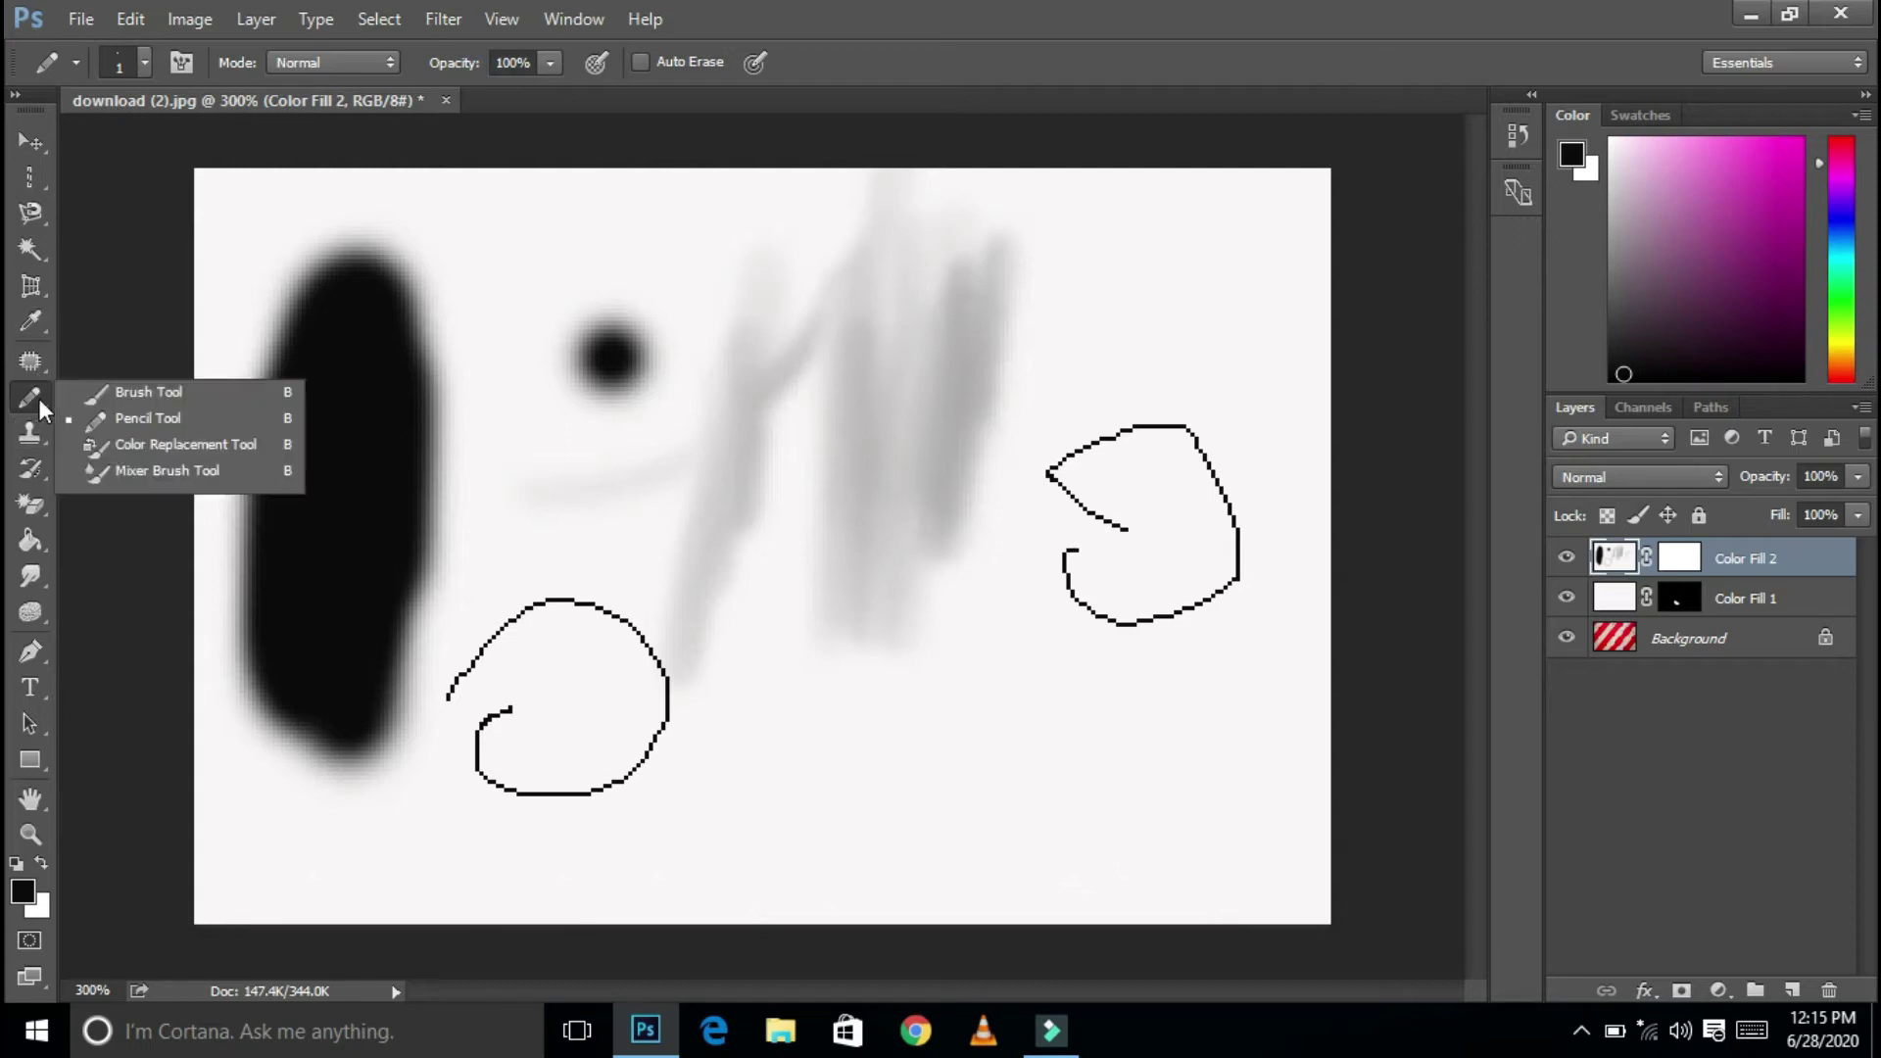
{"action": "left_click", "coordinate": [102, 442]}
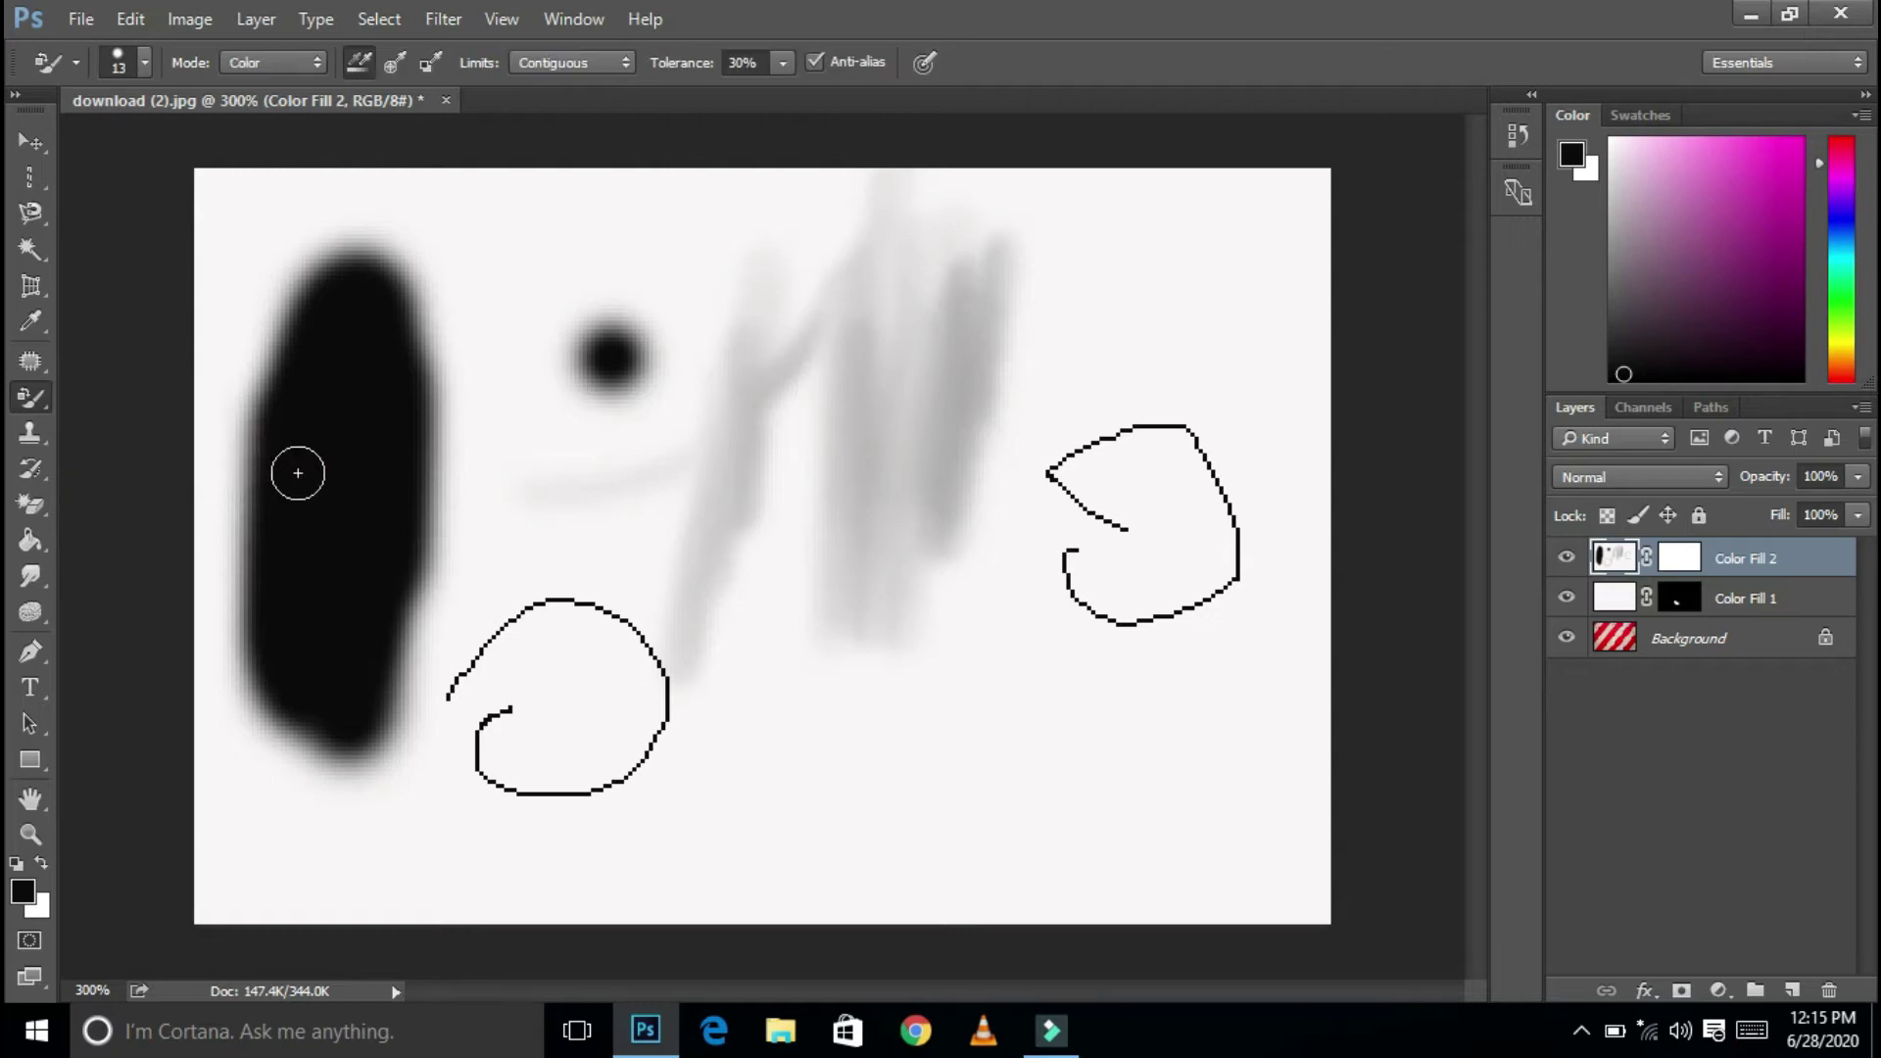
{"action": "right_click", "coordinate": [29, 398]}
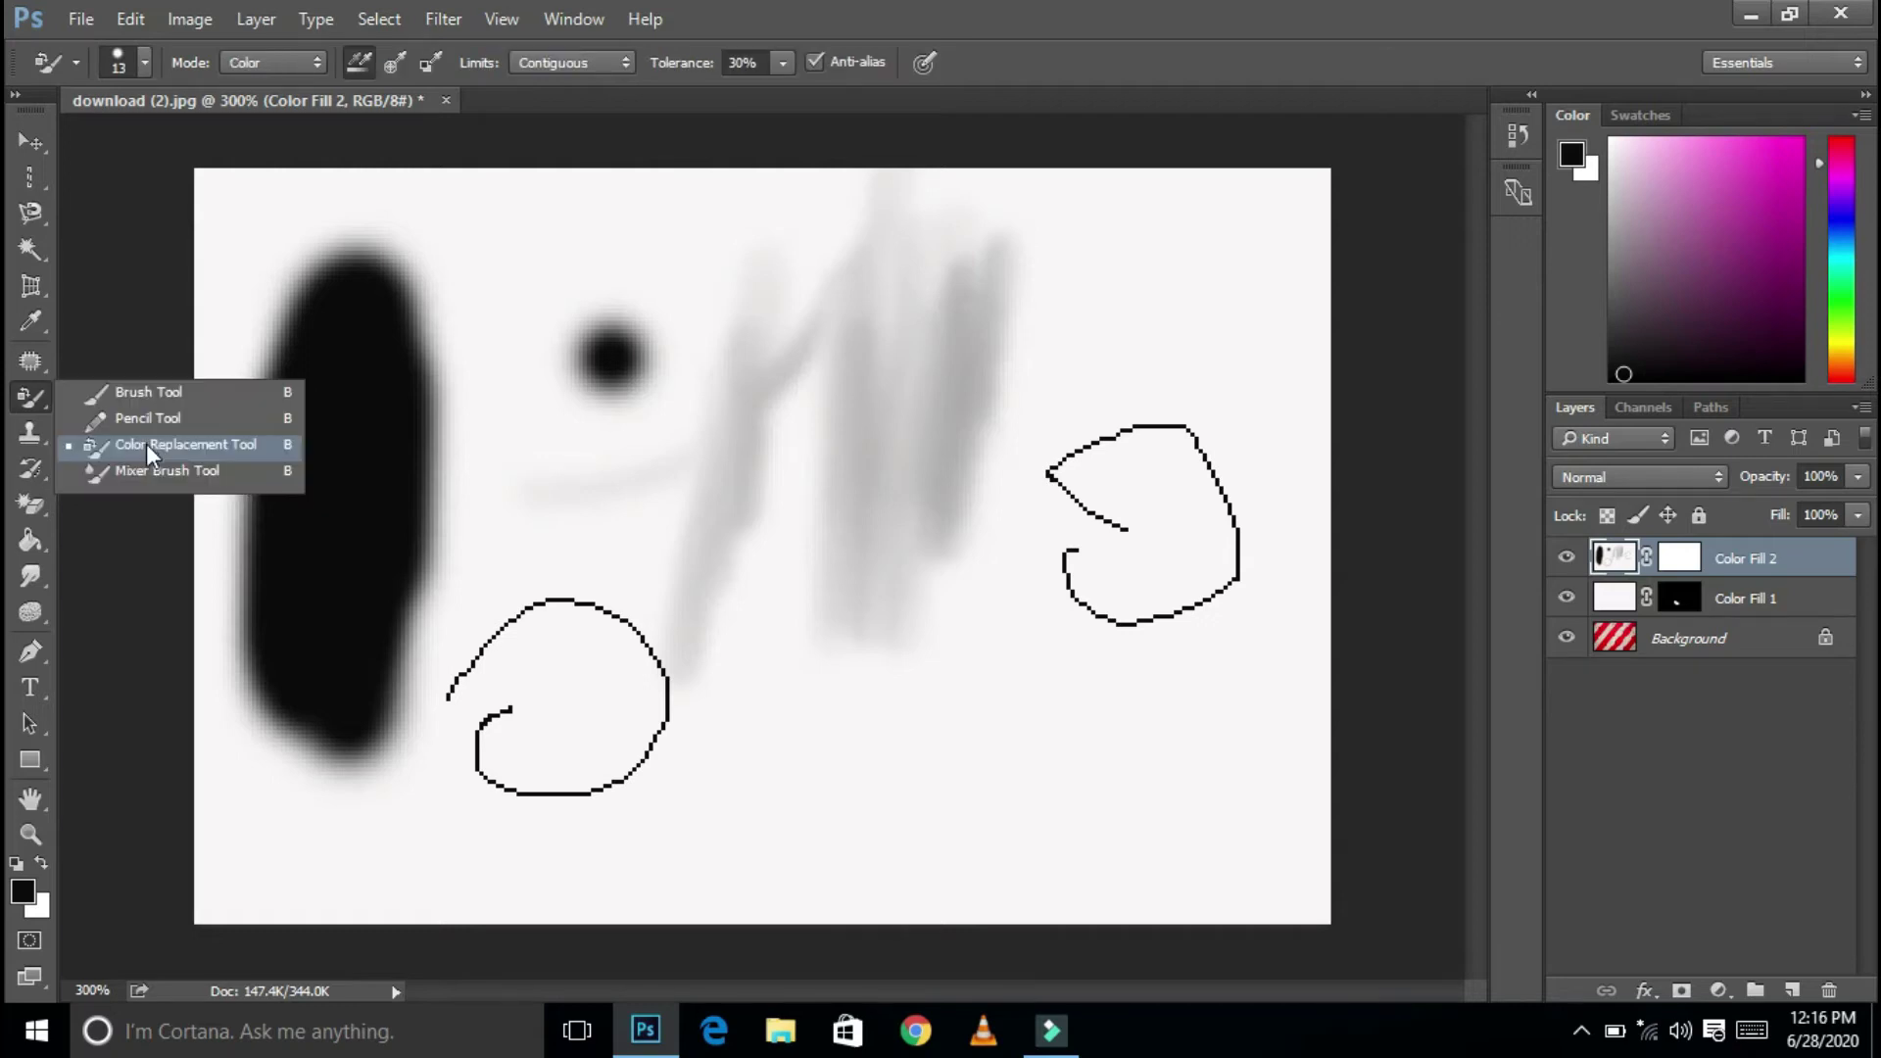
{"action": "left_click", "coordinate": [37, 433]}
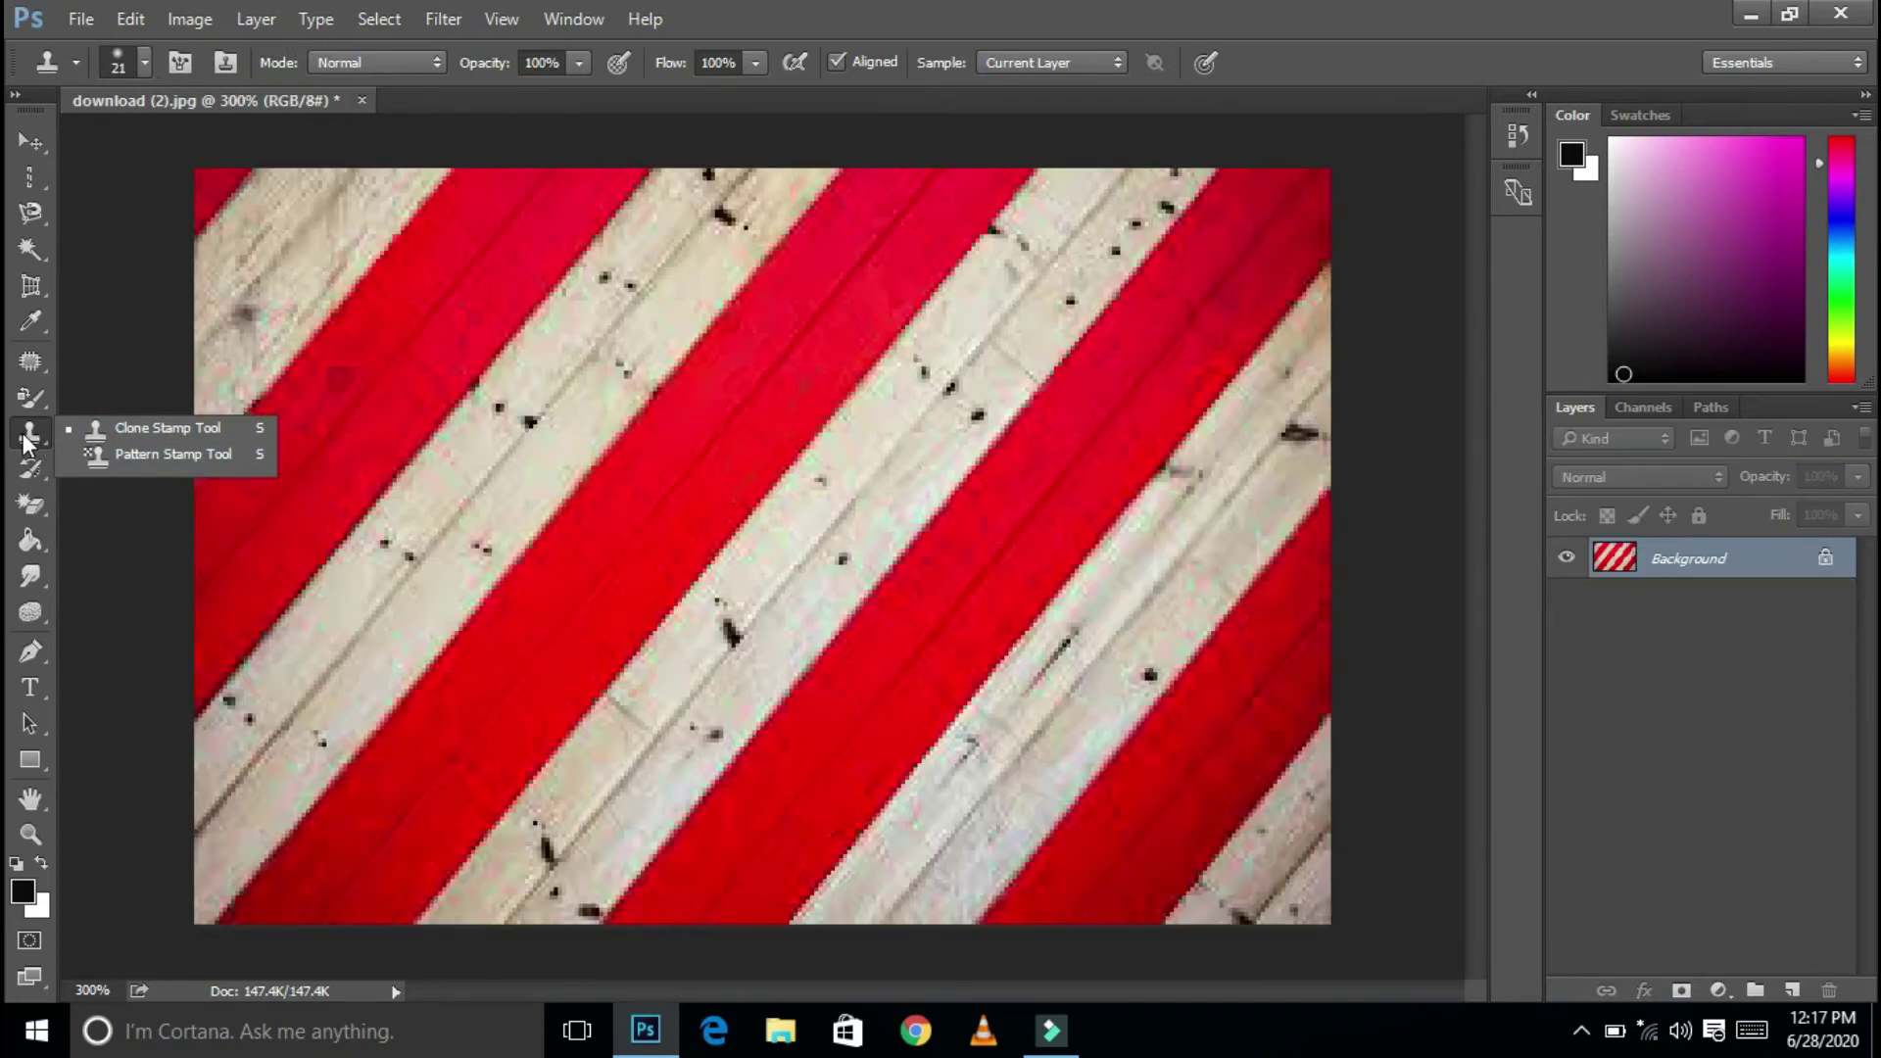
Clone a red stripe's texture into several streaks across the beige stripes with the Clone Stamp.
{"action": "left_click", "coordinate": [126, 429]}
{"action": "left_click", "coordinate": [323, 613], "text": "alt"}
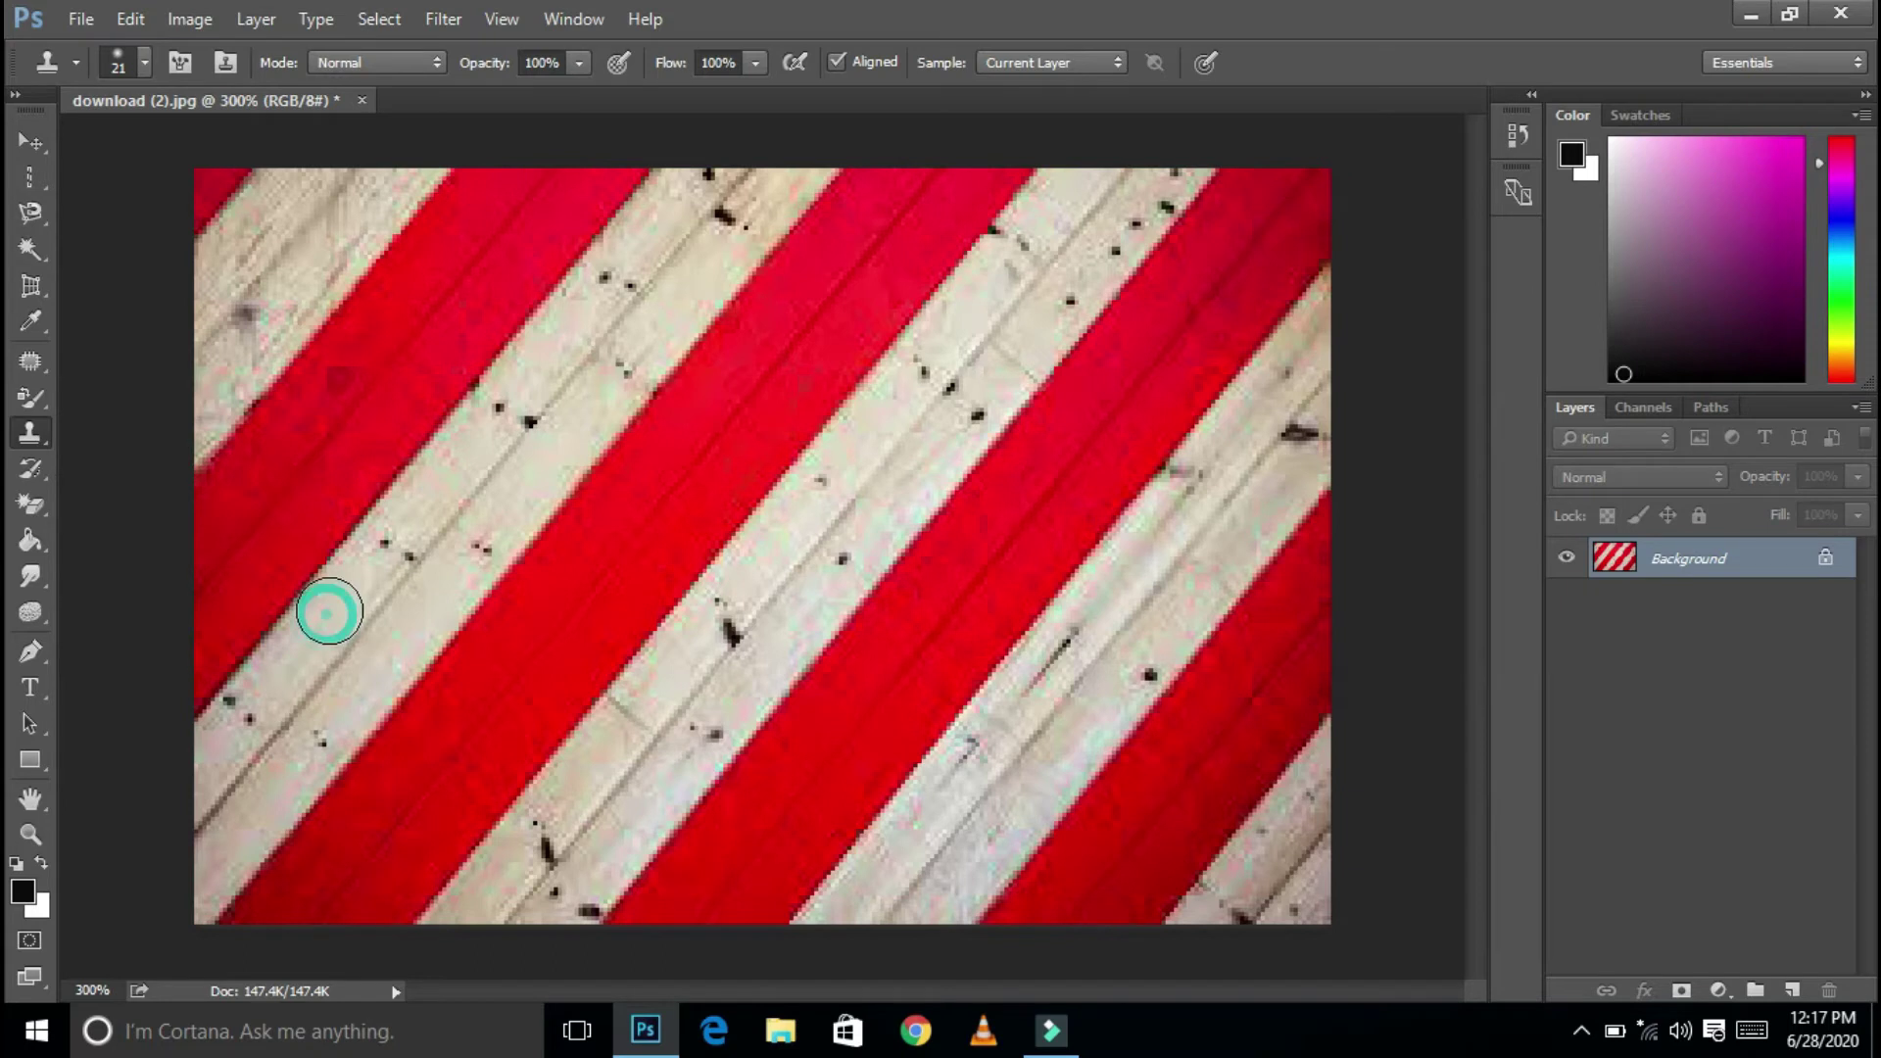
{"action": "left_click", "coordinate": [419, 545]}
{"action": "mouse_move", "coordinate": [420, 546]}
{"action": "left_mouse_down"}
{"action": "mouse_move", "coordinate": [520, 571]}
{"action": "mouse_move", "coordinate": [525, 604]}
{"action": "mouse_move", "coordinate": [731, 648]}
{"action": "left_mouse_up"}
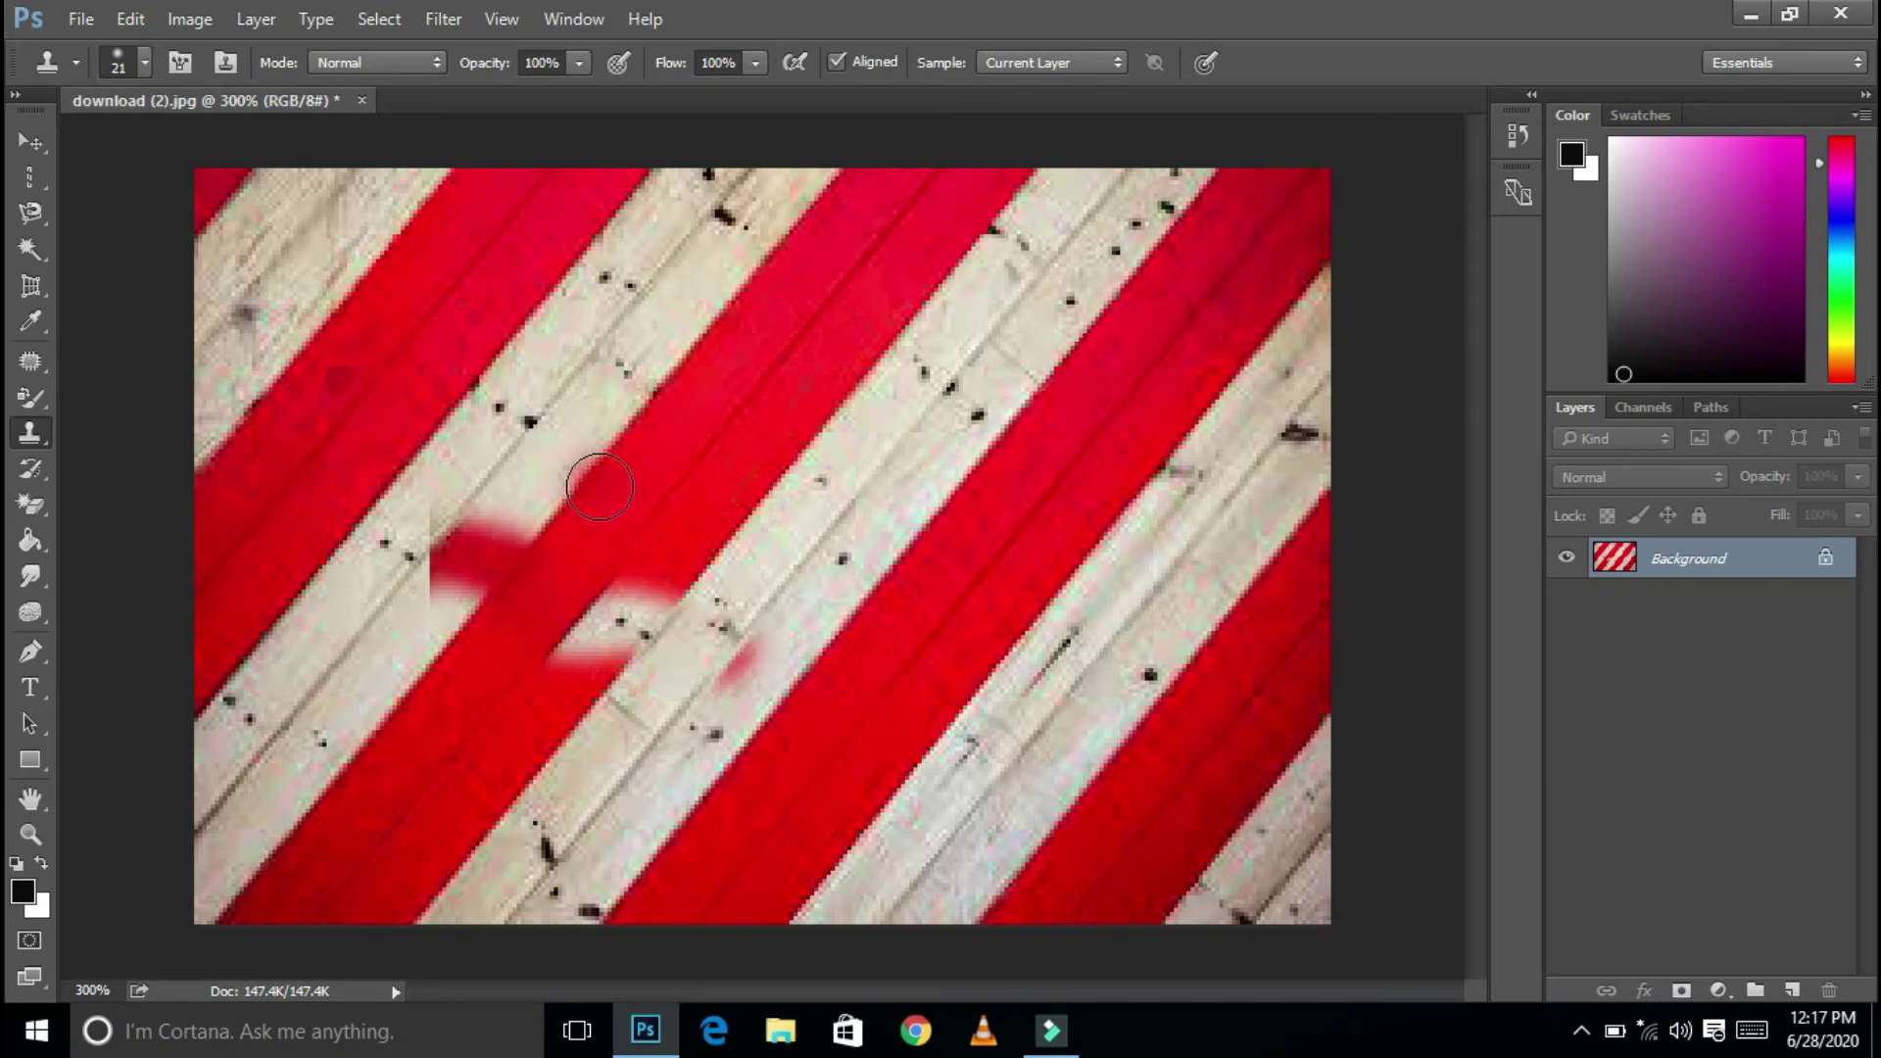
{"action": "mouse_move", "coordinate": [635, 499]}
{"action": "left_mouse_down"}
{"action": "mouse_move", "coordinate": [842, 548]}
{"action": "mouse_move", "coordinate": [900, 445]}
{"action": "mouse_move", "coordinate": [840, 399]}
{"action": "mouse_move", "coordinate": [747, 399]}
{"action": "mouse_move", "coordinate": [787, 462]}
{"action": "left_mouse_up"}
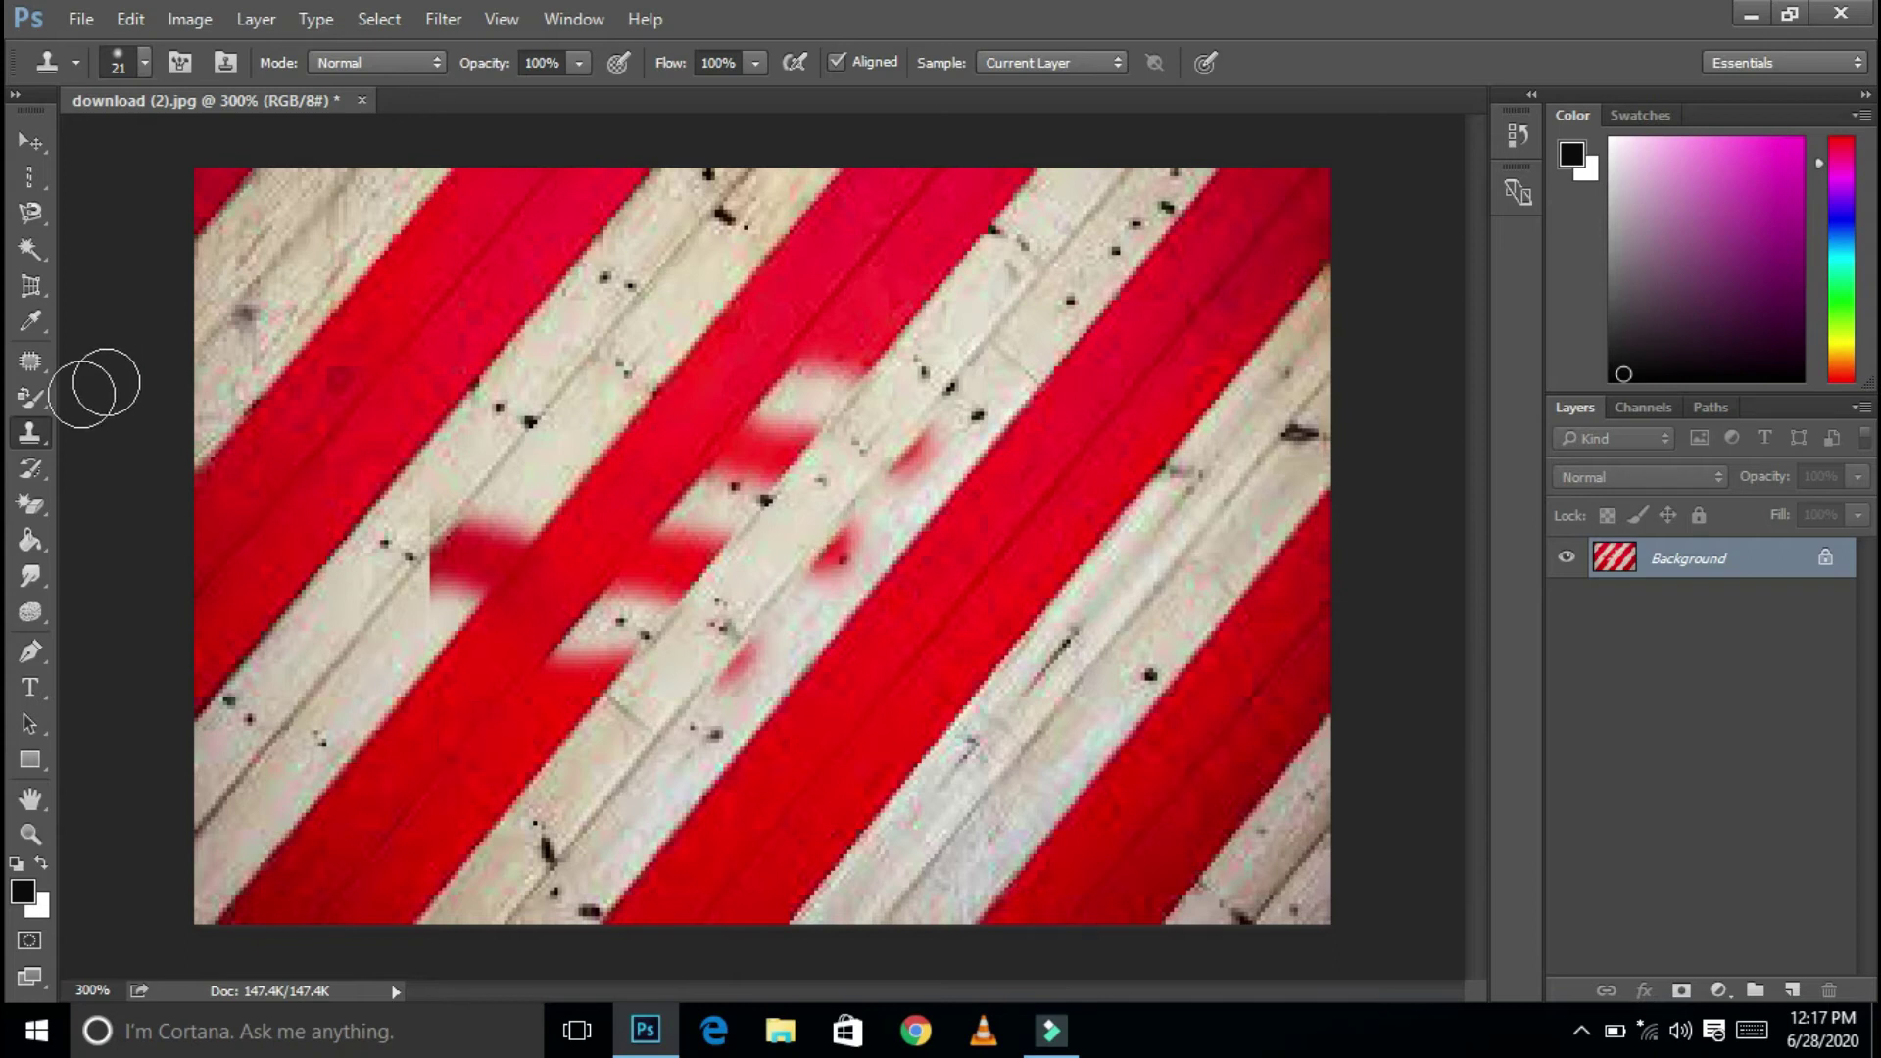
{"action": "right_click", "coordinate": [37, 437]}
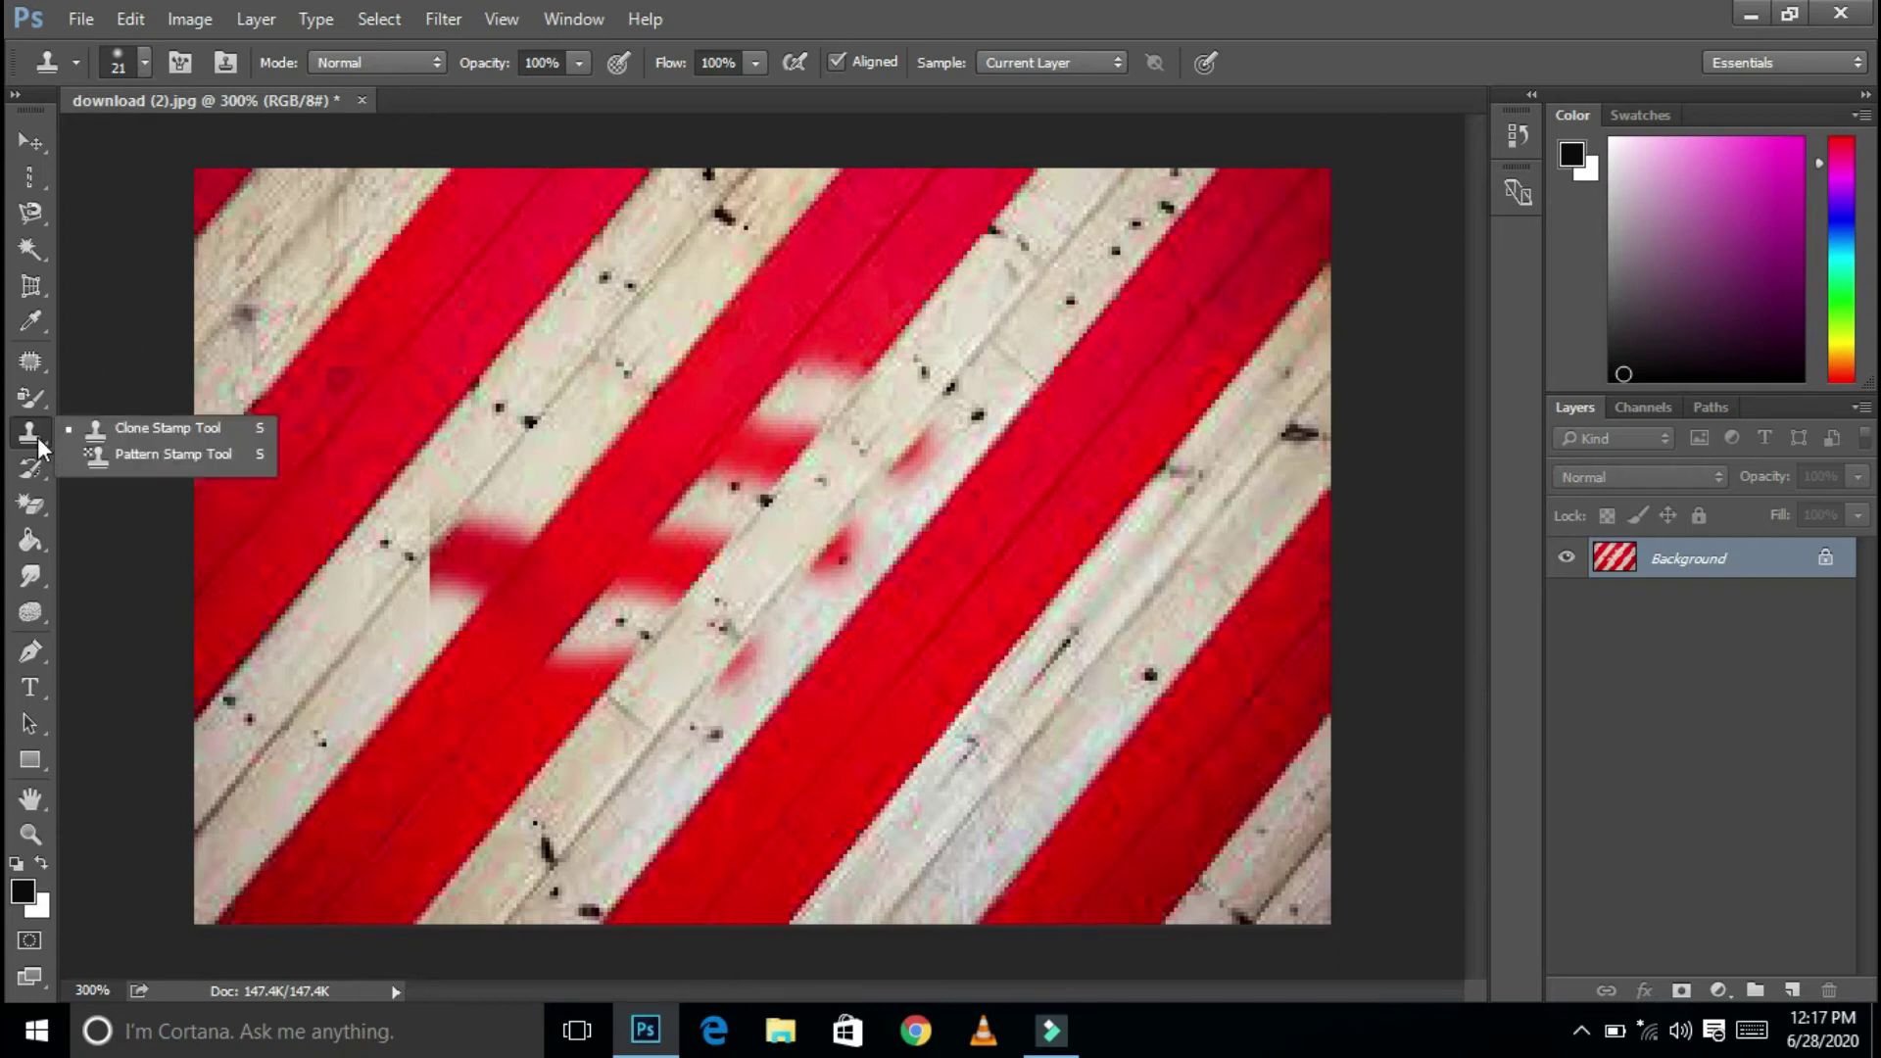
Pattern-stamp a grey mottled stripe, then a white black-dotted pattern along another stripe.
{"action": "left_click", "coordinate": [120, 452]}
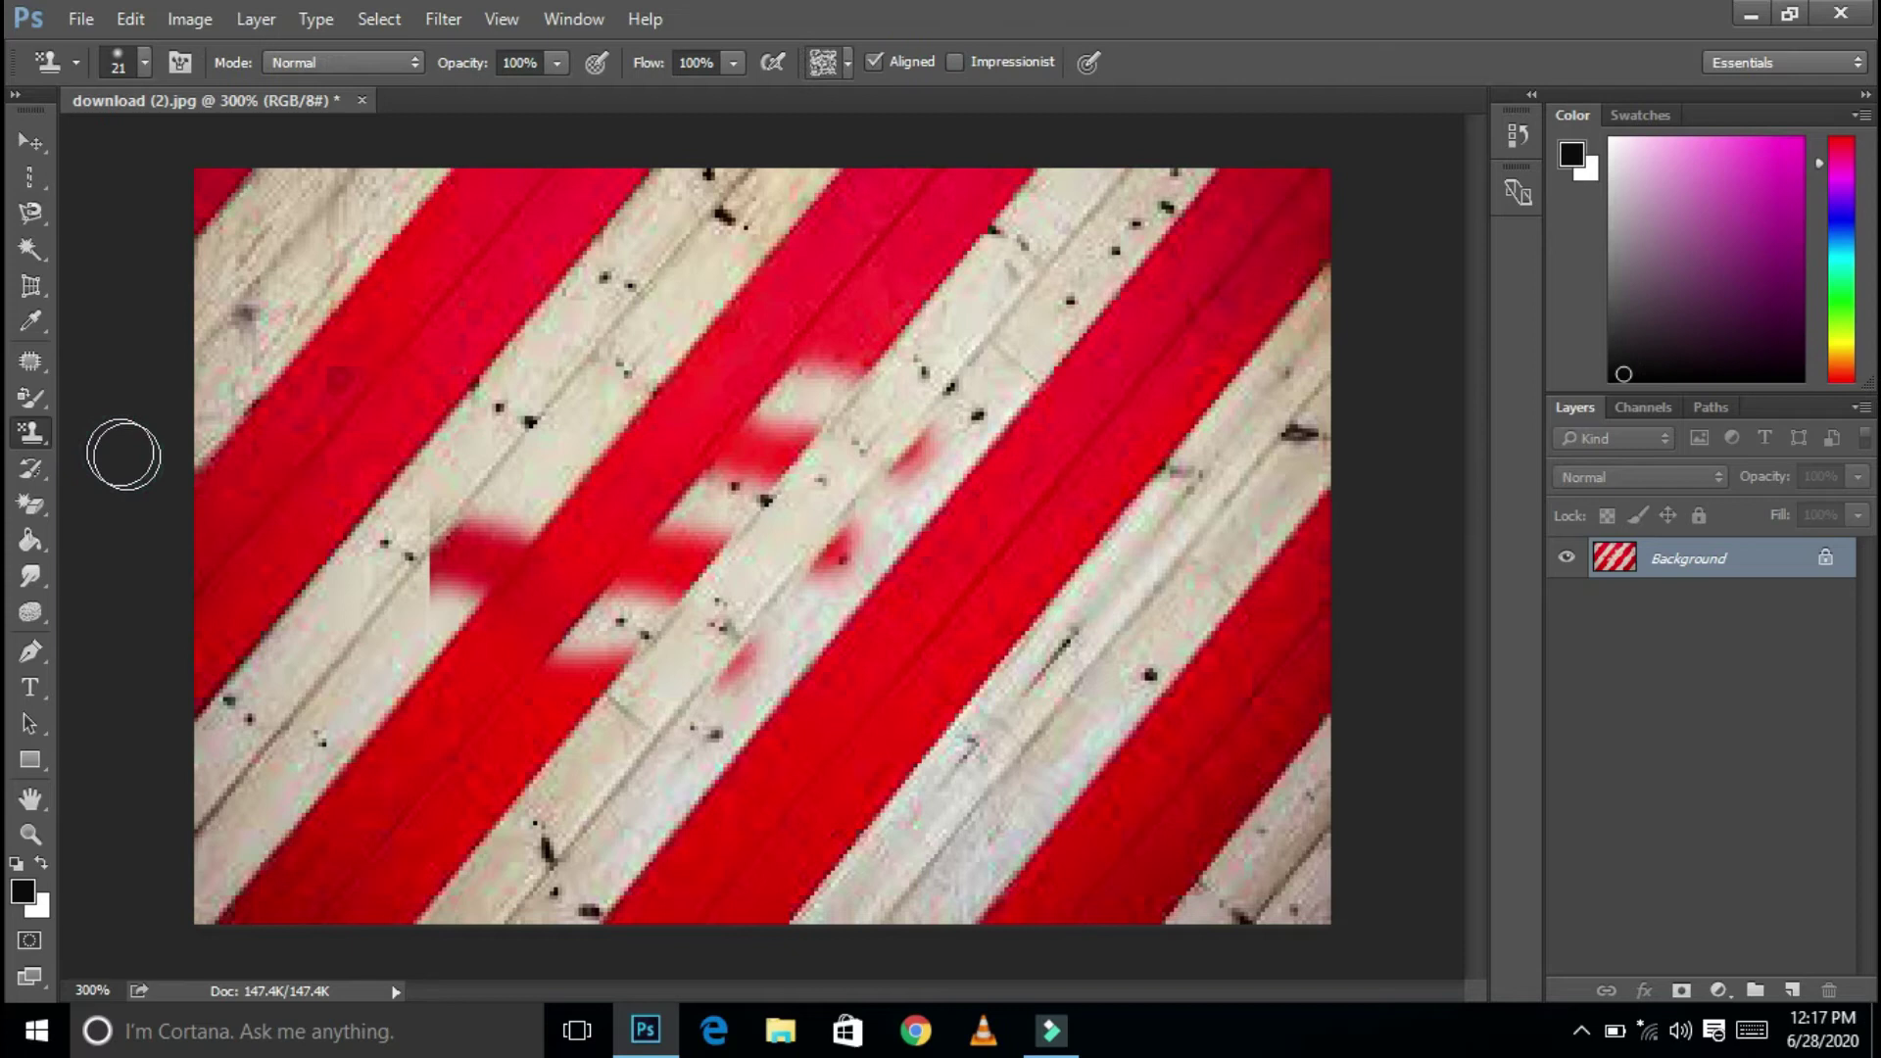
{"action": "mouse_move", "coordinate": [496, 449]}
{"action": "left_mouse_down"}
{"action": "mouse_move", "coordinate": [273, 748]}
{"action": "mouse_move", "coordinate": [251, 734]}
{"action": "mouse_move", "coordinate": [685, 189]}
{"action": "mouse_move", "coordinate": [693, 235]}
{"action": "left_mouse_up"}
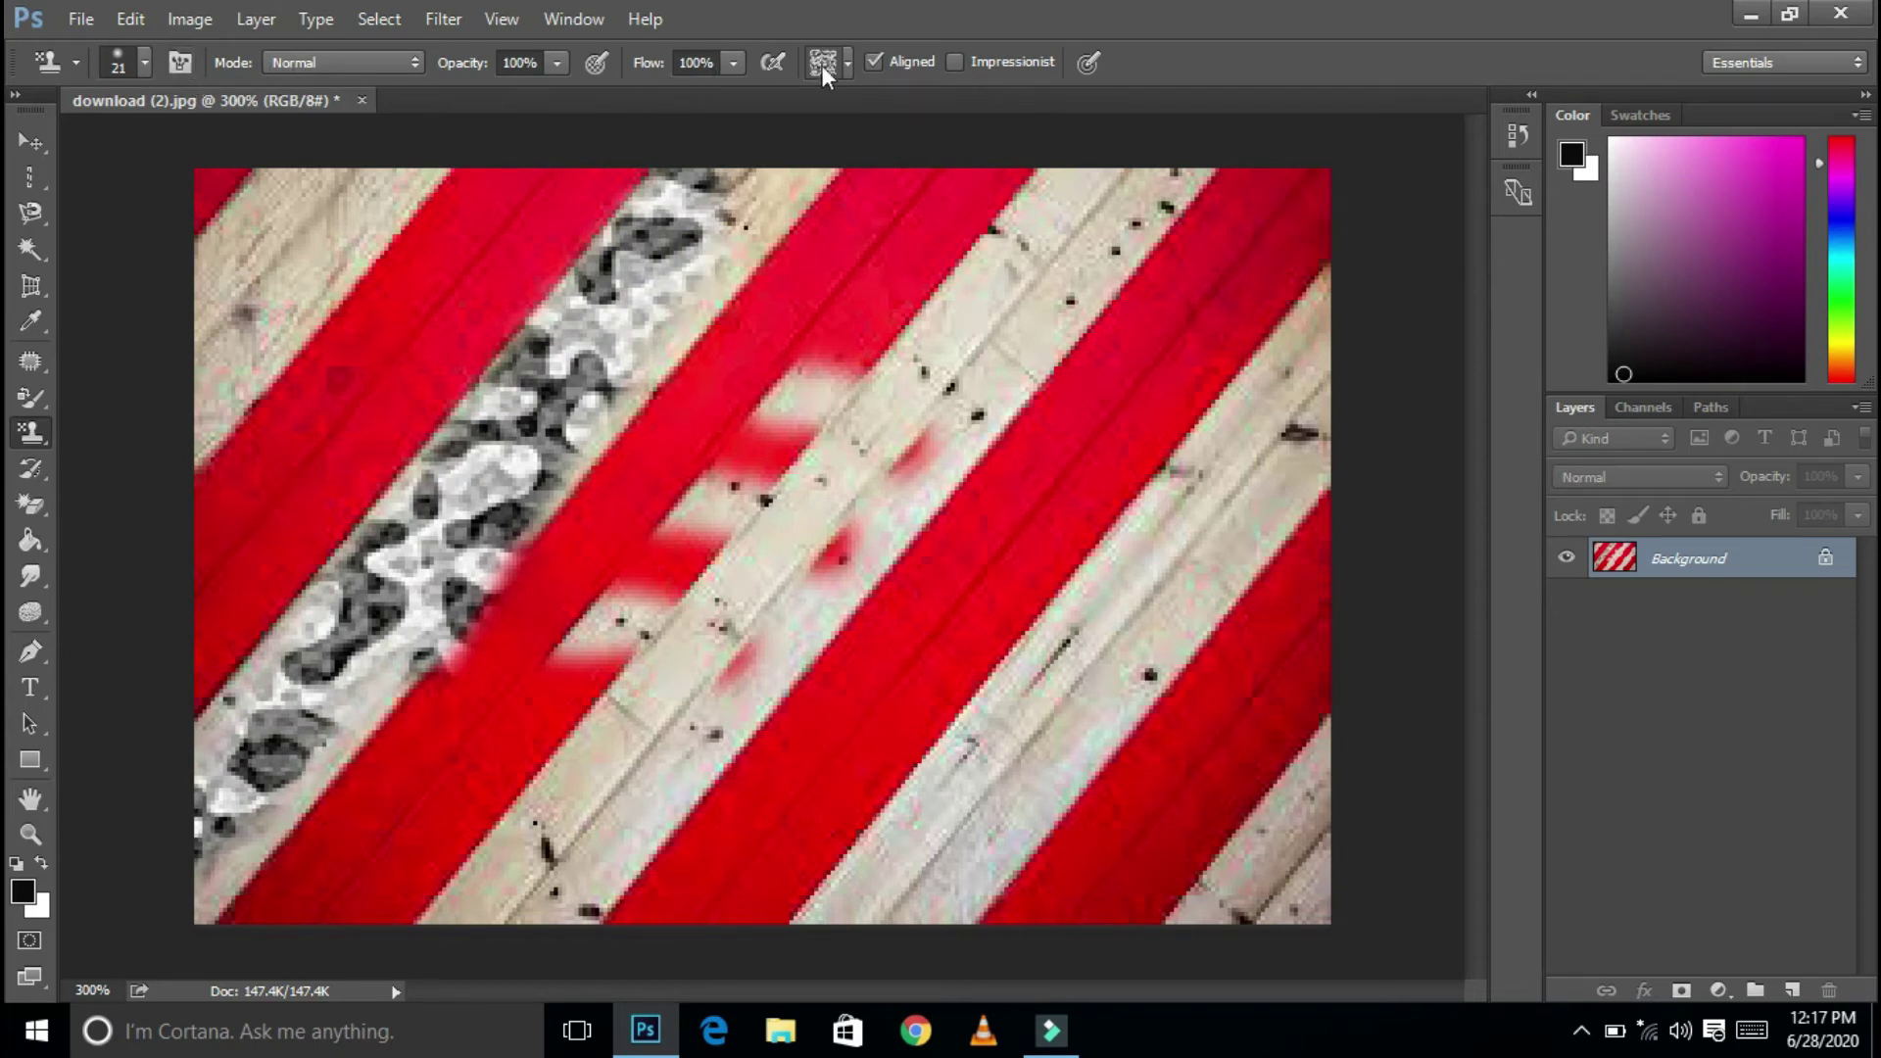
{"action": "left_click", "coordinate": [848, 65]}
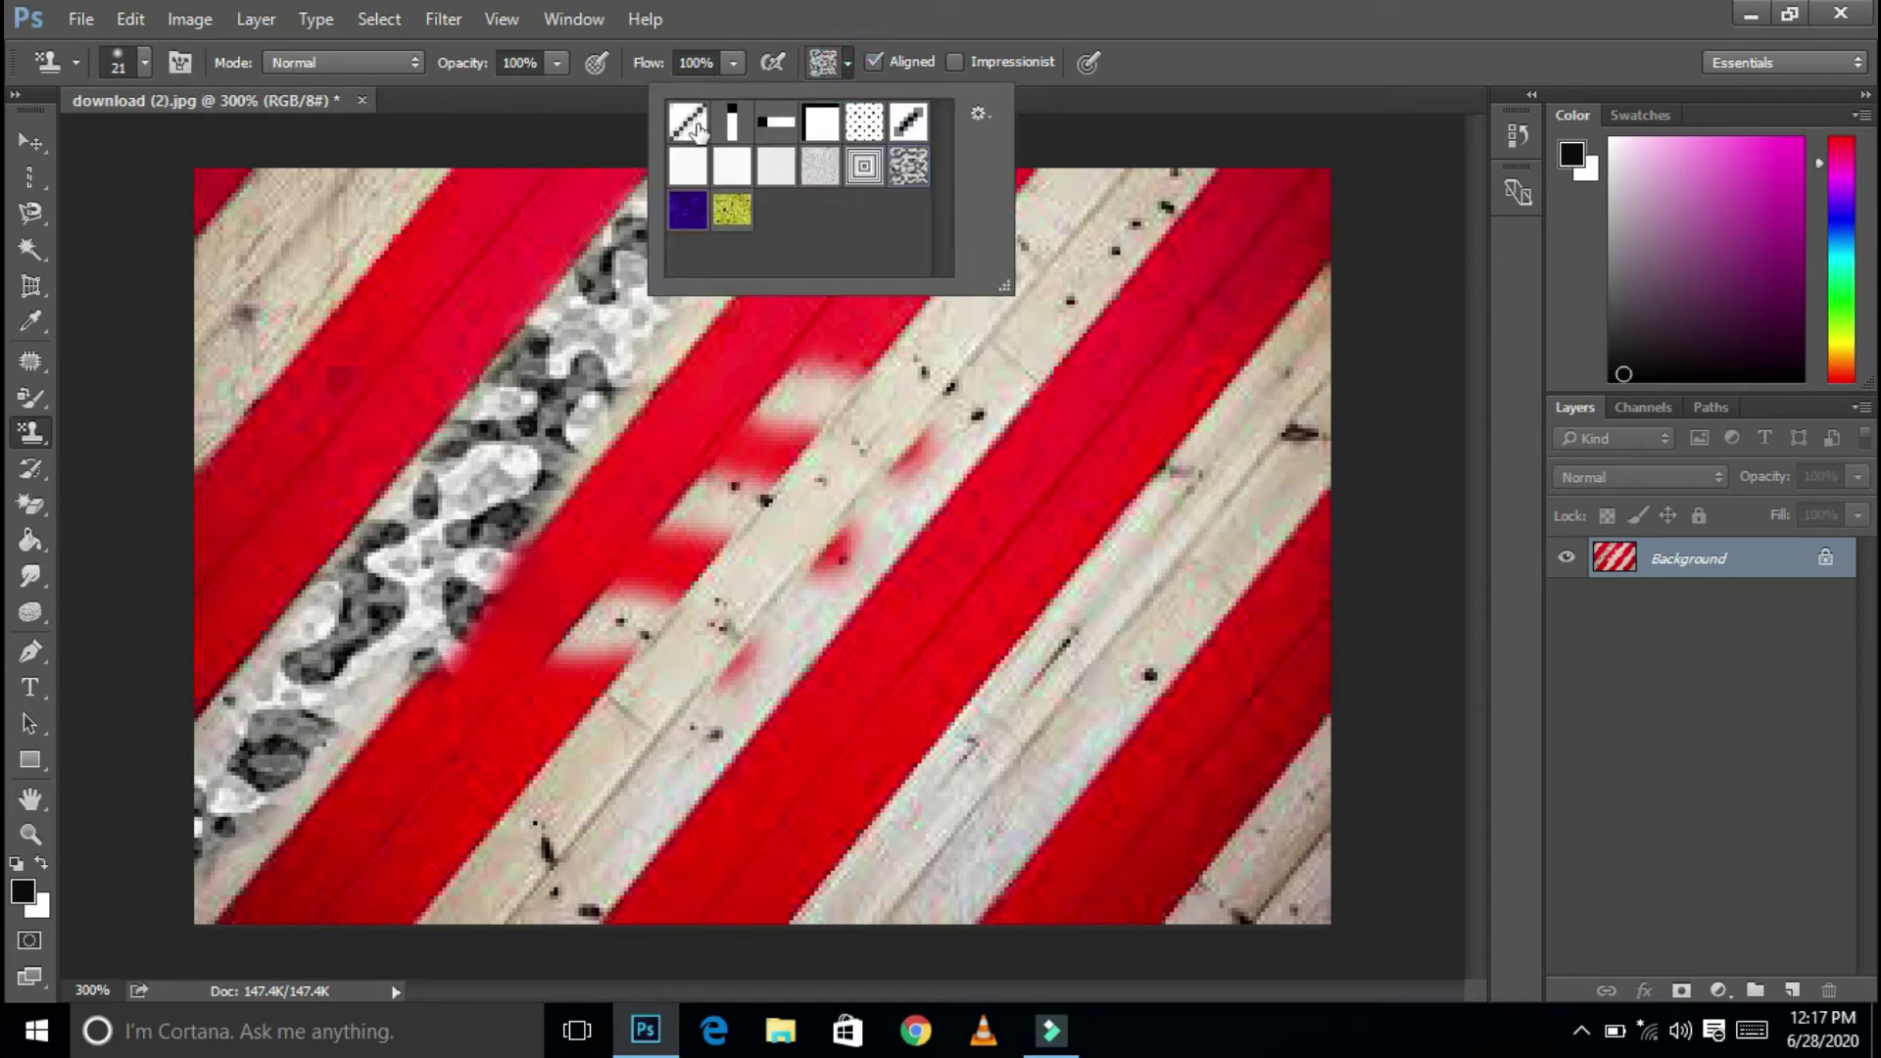
{"action": "left_click", "coordinate": [861, 124]}
{"action": "mouse_move", "coordinate": [755, 597]}
{"action": "left_mouse_down"}
{"action": "mouse_move", "coordinate": [884, 416]}
{"action": "mouse_move", "coordinate": [644, 718]}
{"action": "left_mouse_up"}
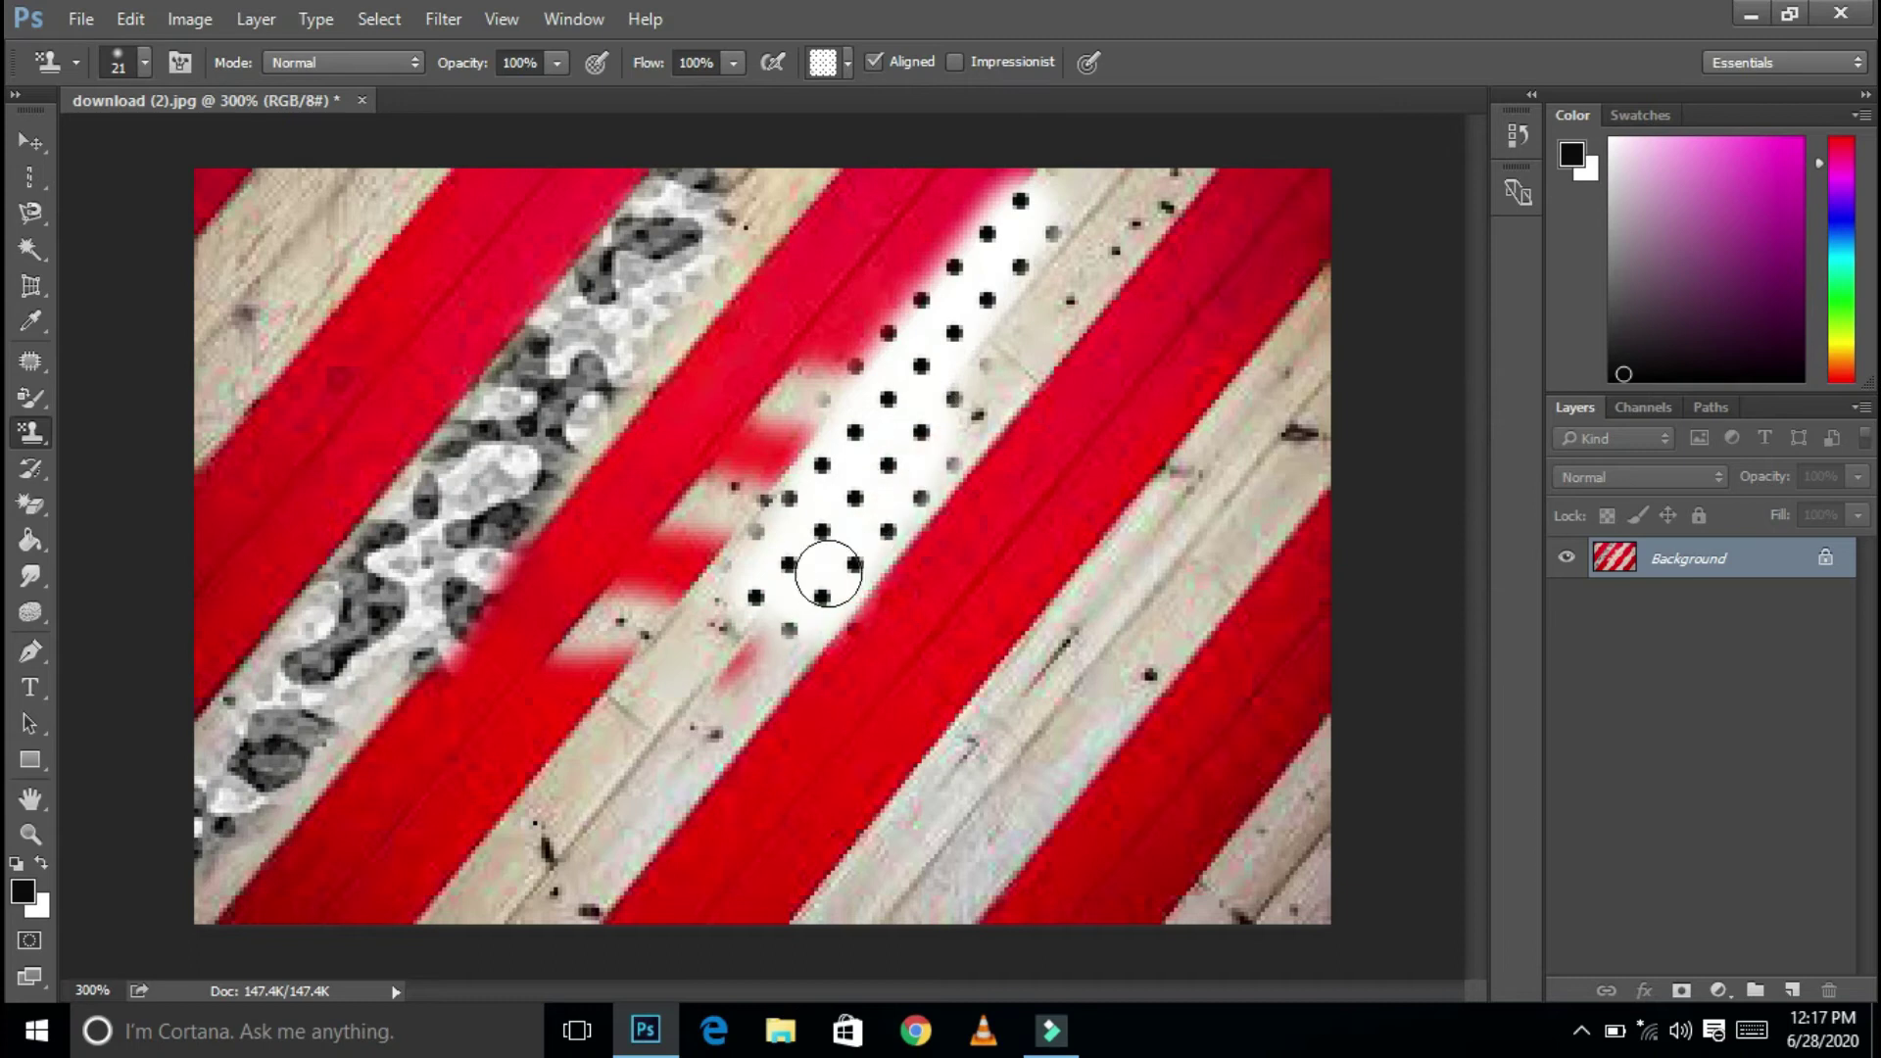
{"action": "left_click", "coordinate": [30, 471]}
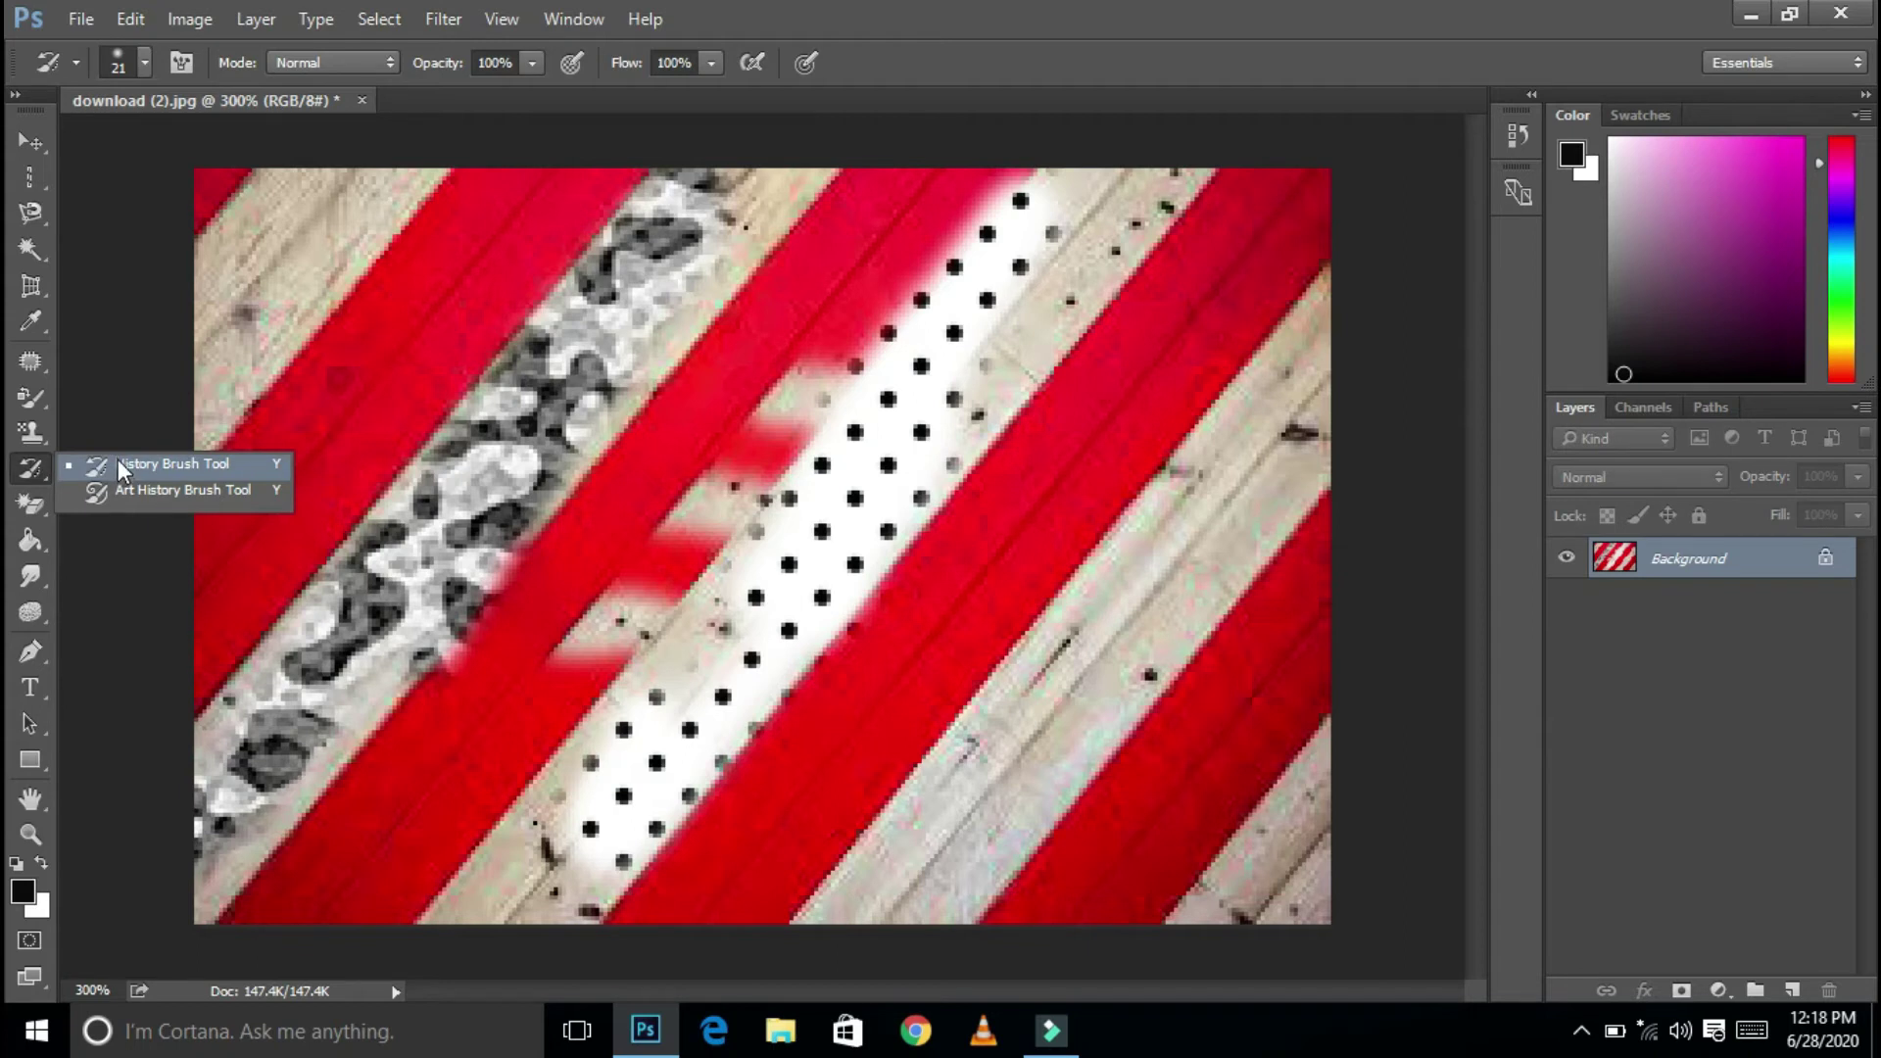
Select the Magic Eraser Tool and open download (3).jpg.
{"action": "left_click", "coordinate": [115, 427]}
{"action": "left_click", "coordinate": [32, 501]}
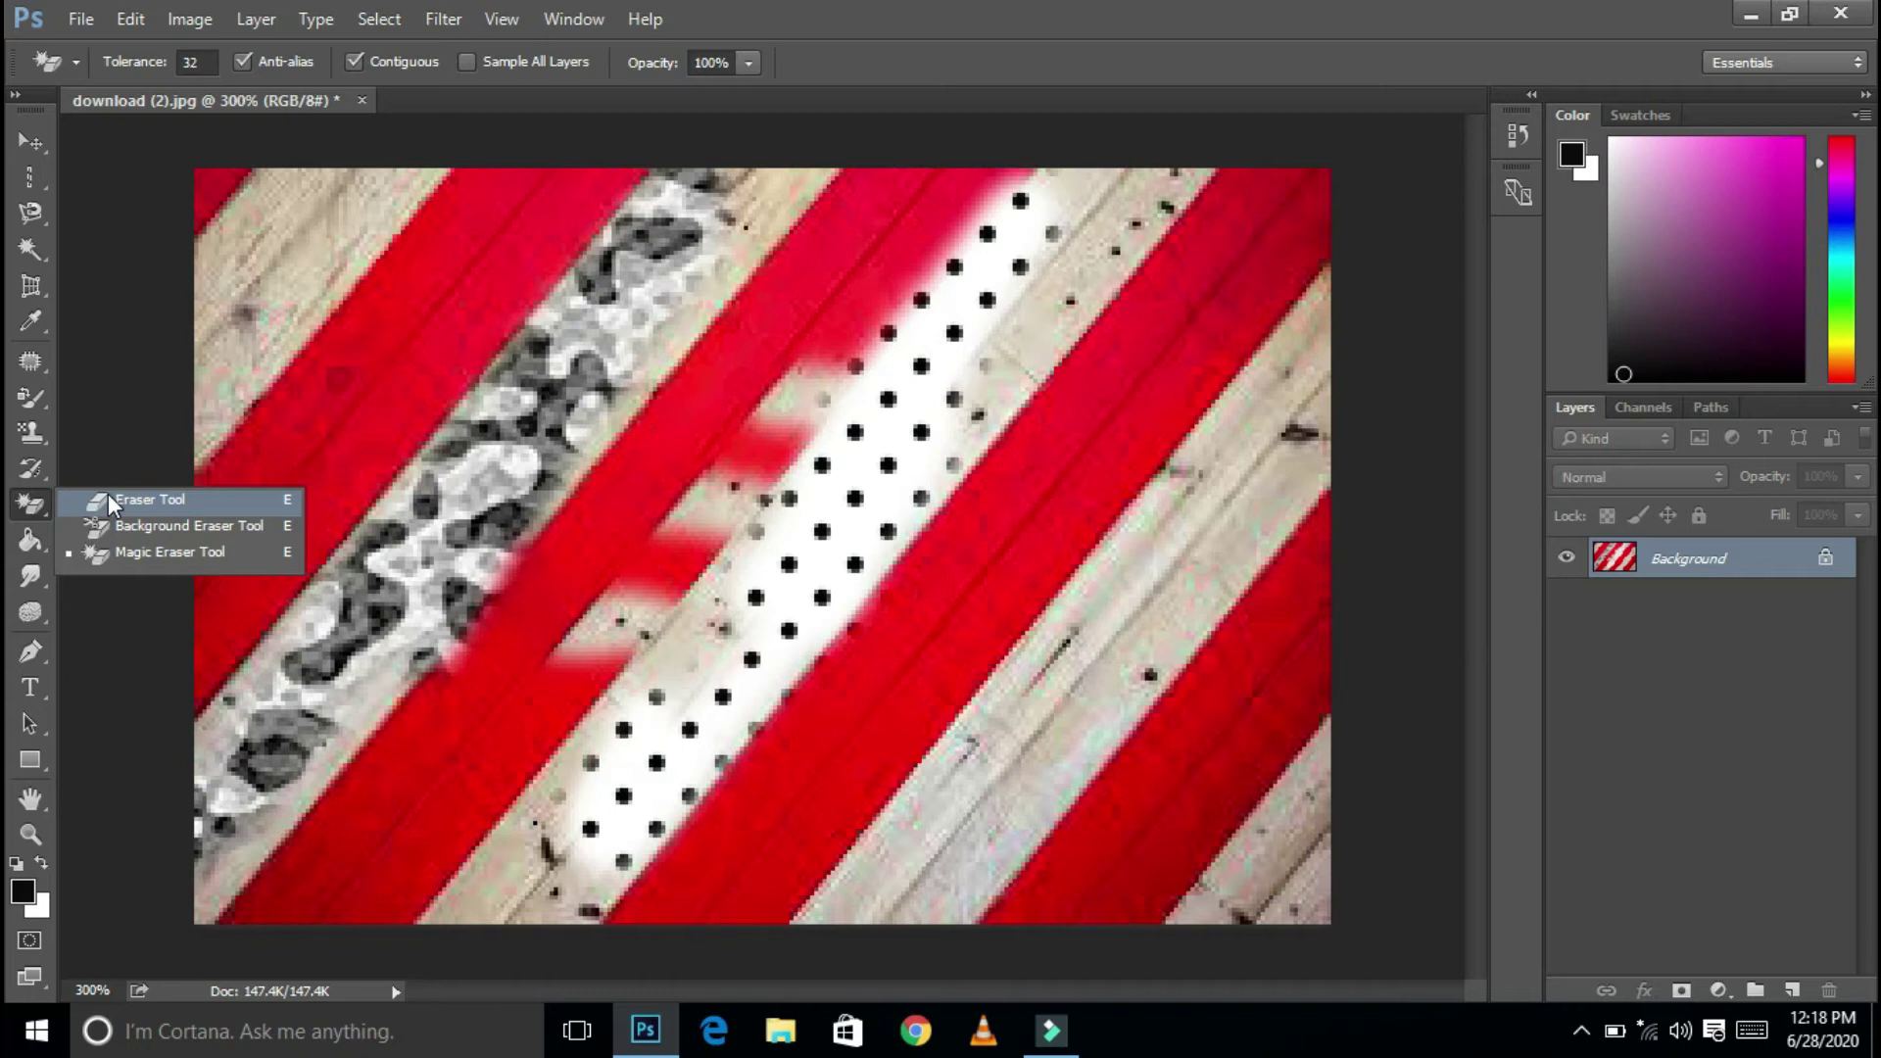
{"action": "left_click", "coordinate": [81, 19]}
{"action": "left_click", "coordinate": [96, 79]}
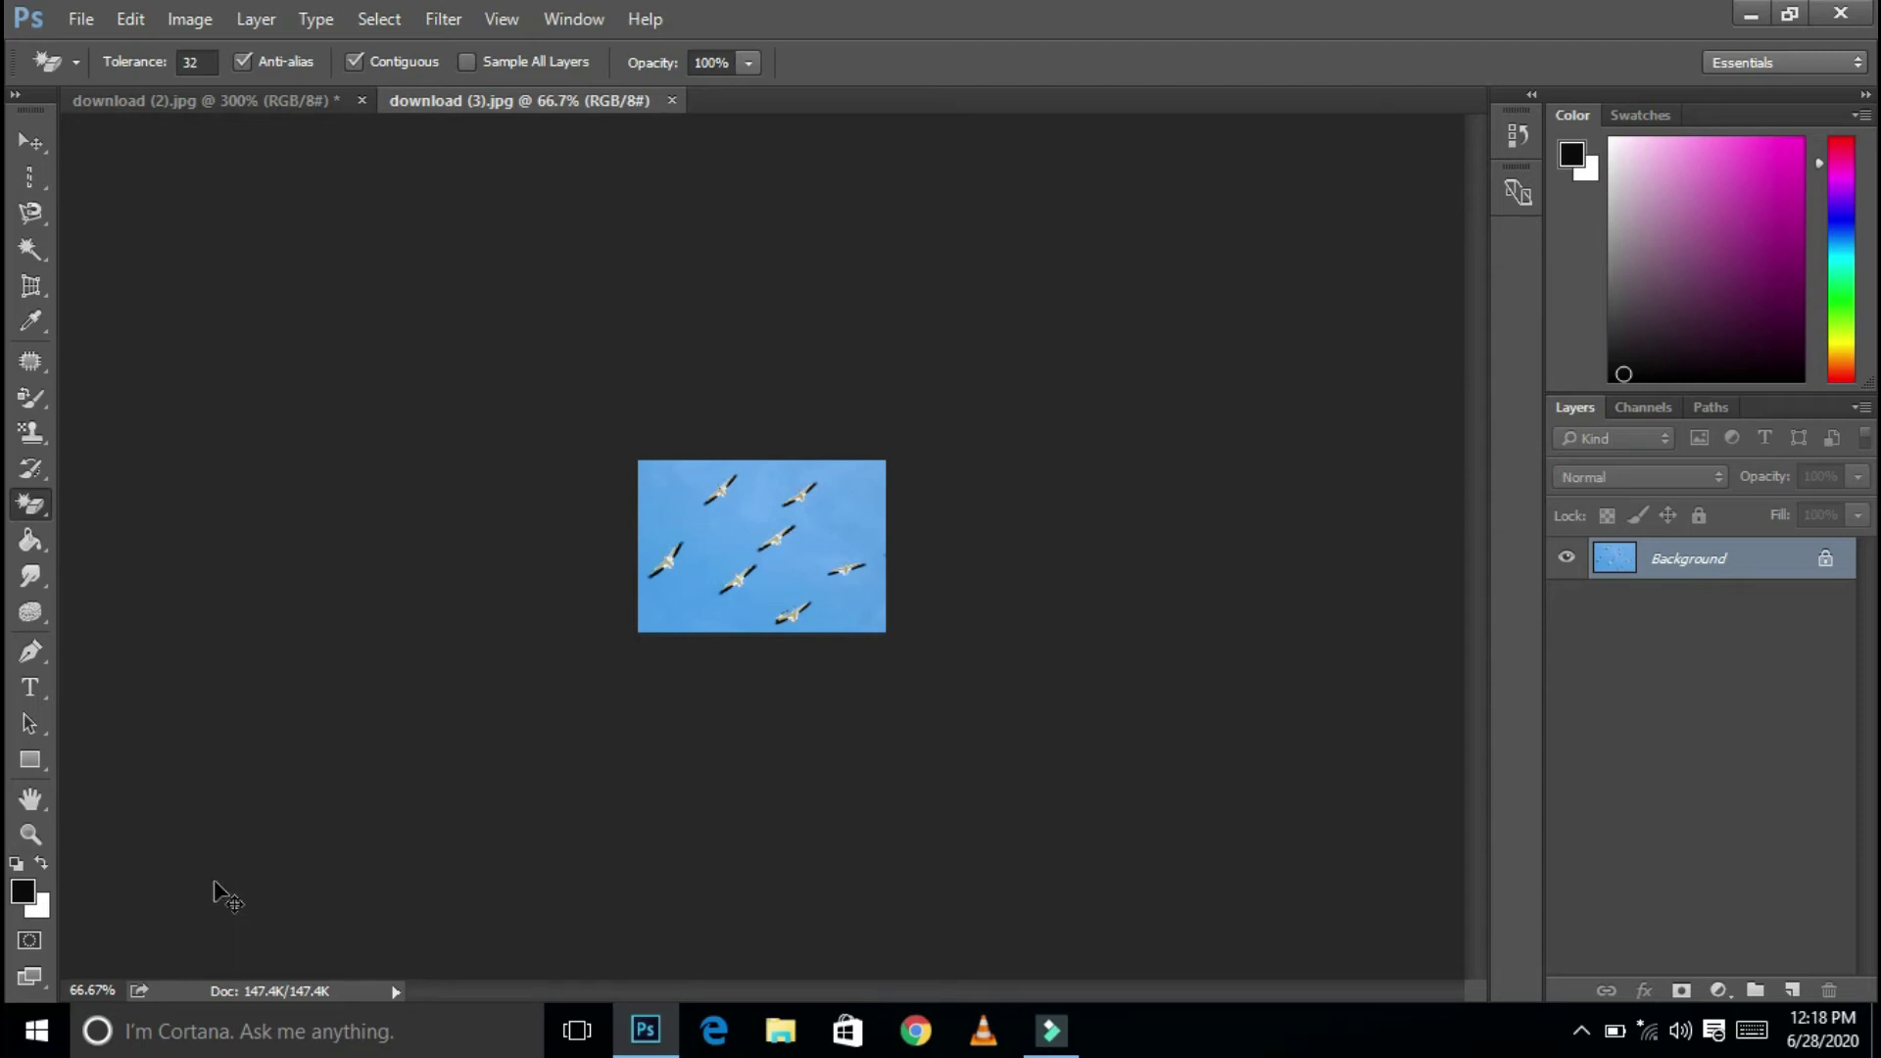
Zoom the birds photo to 300%, then show the eraser tool variants.
{"action": "key", "text": "ctrl+plus"}
{"action": "key", "text": "ctrl+plus"}
{"action": "key", "text": "ctrl+plus"}
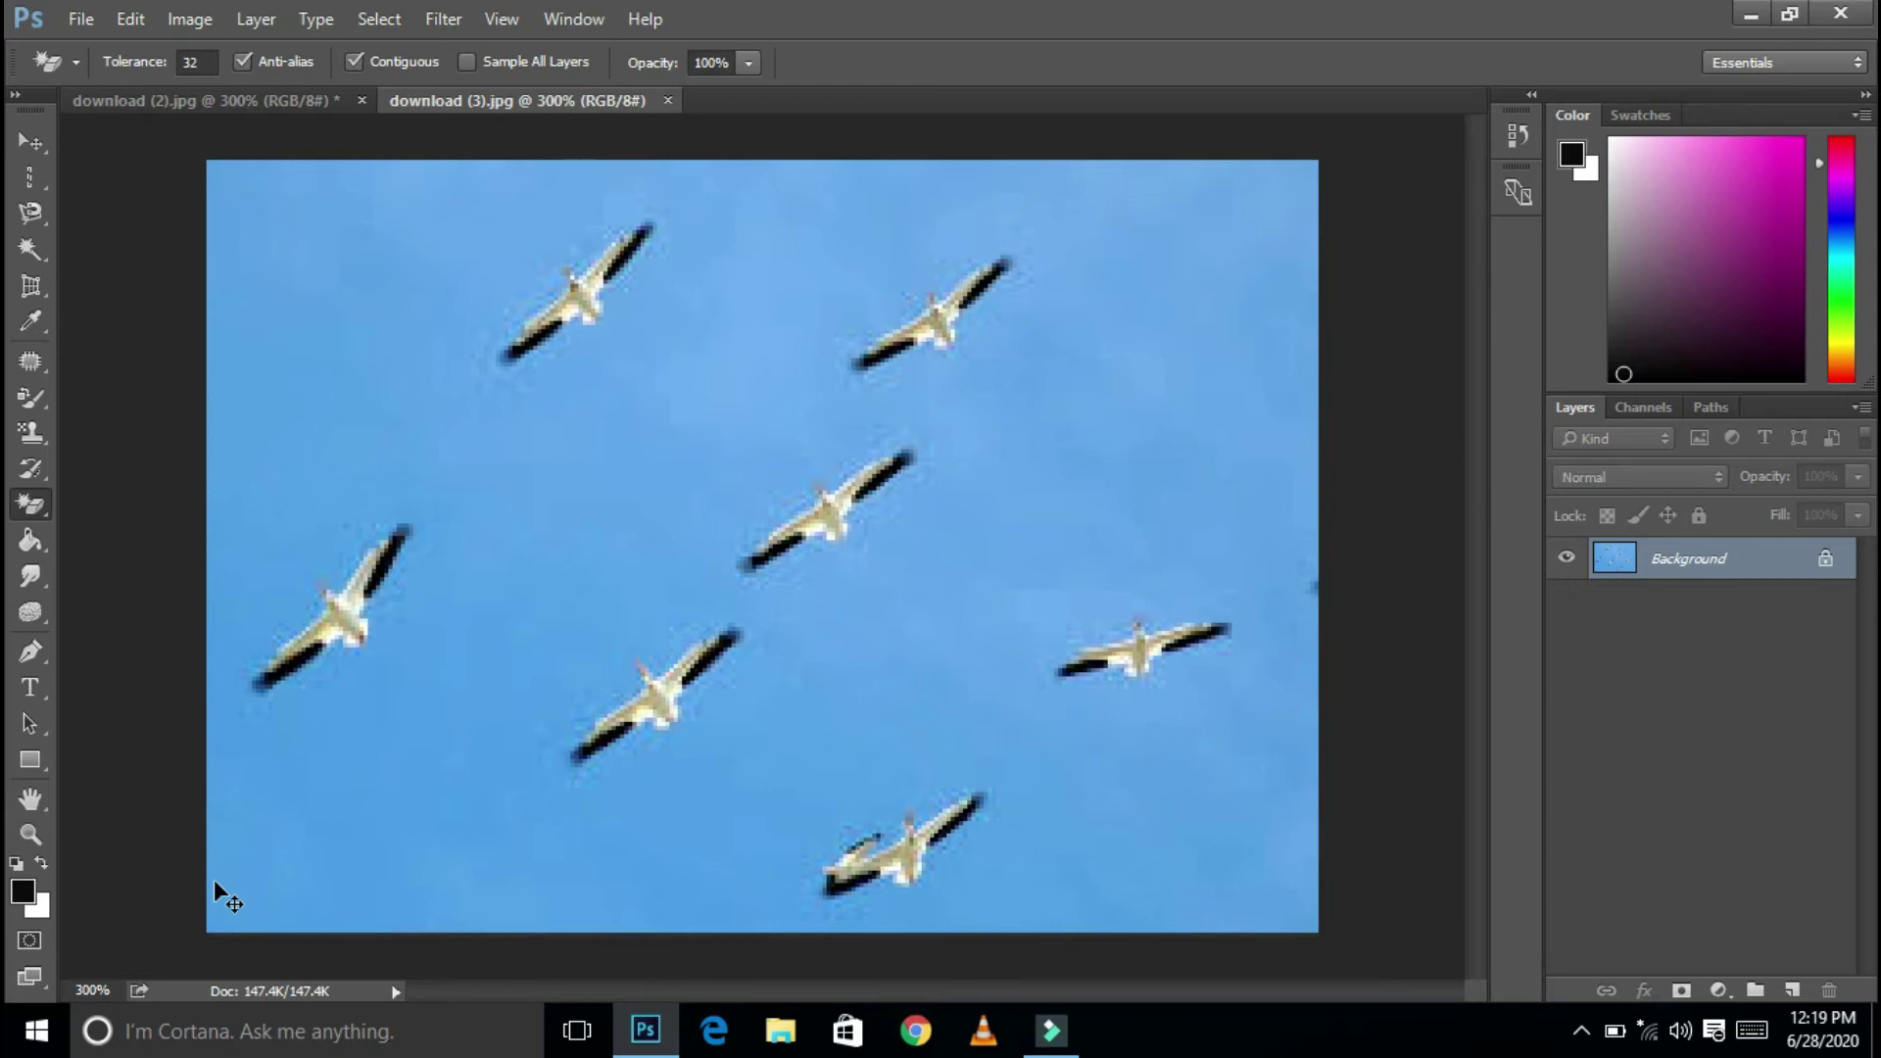
{"action": "key", "text": "ctrl+1"}
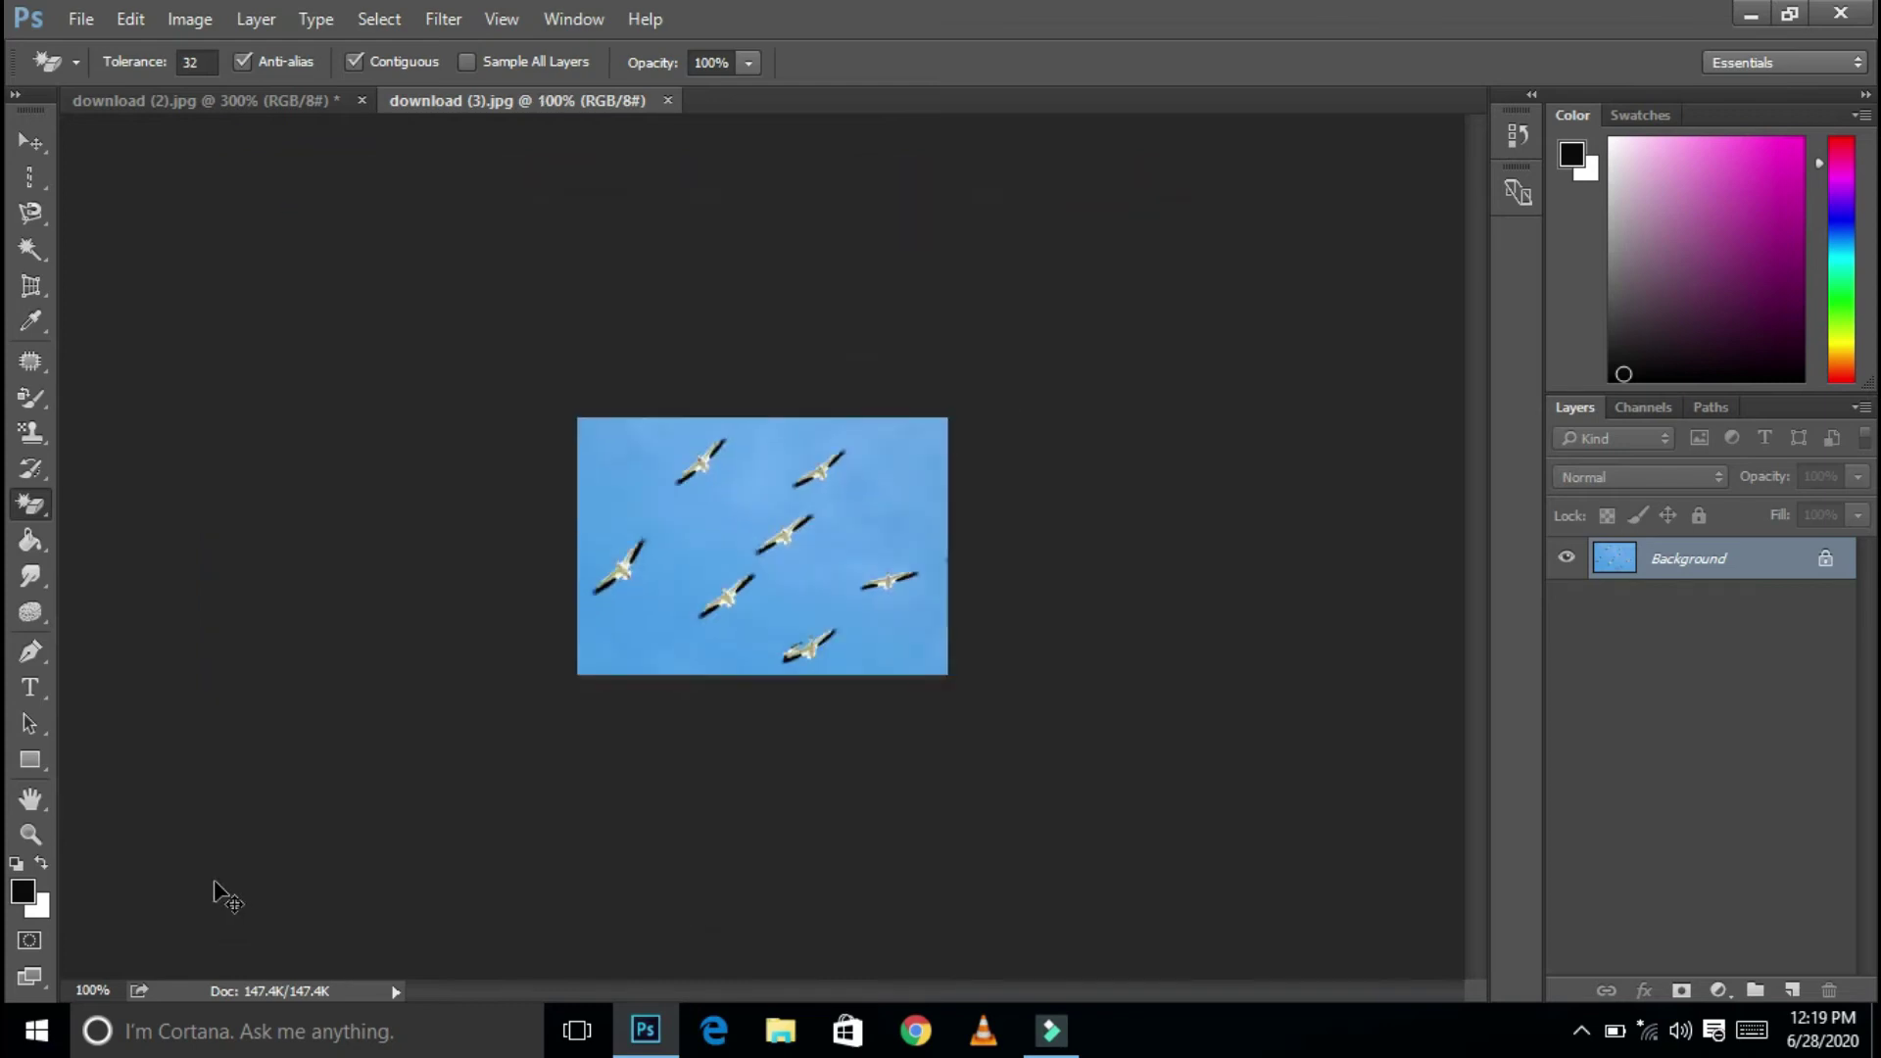
{"action": "key", "text": "ctrl+plus"}
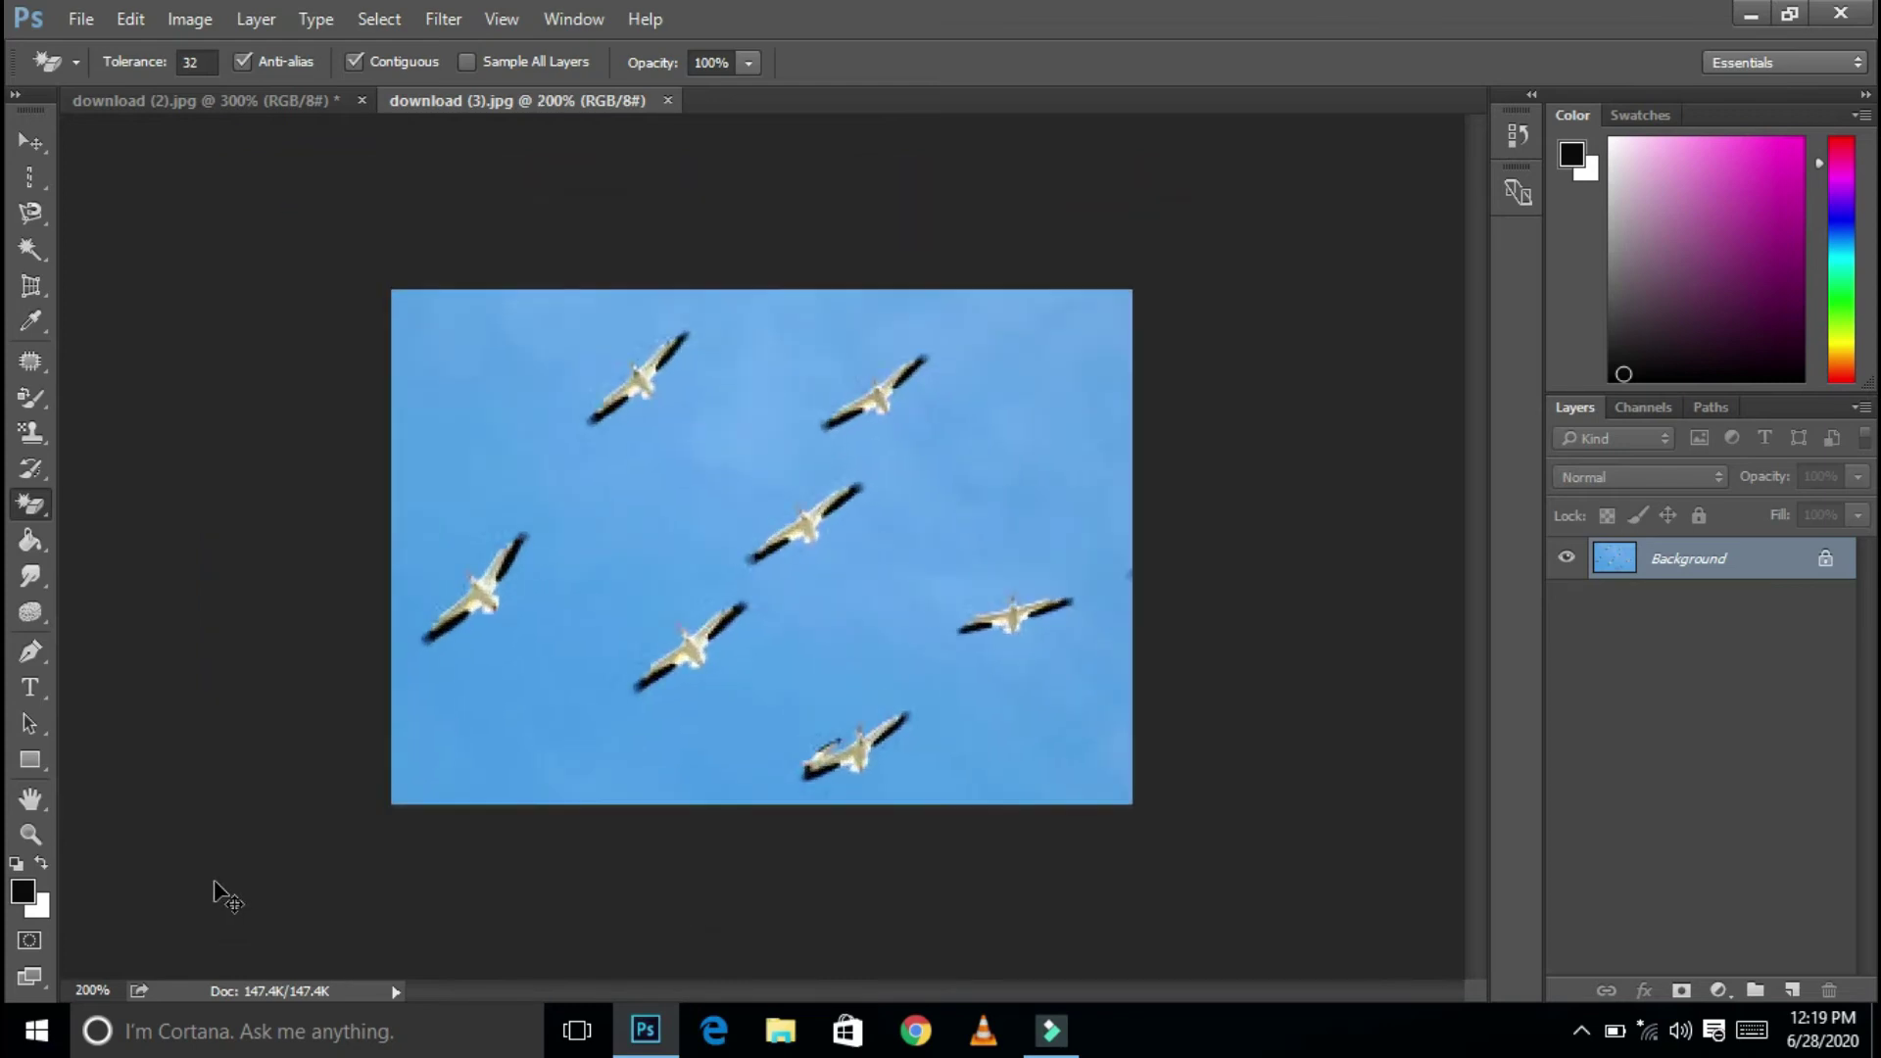
{"action": "key", "text": "ctrl+plus"}
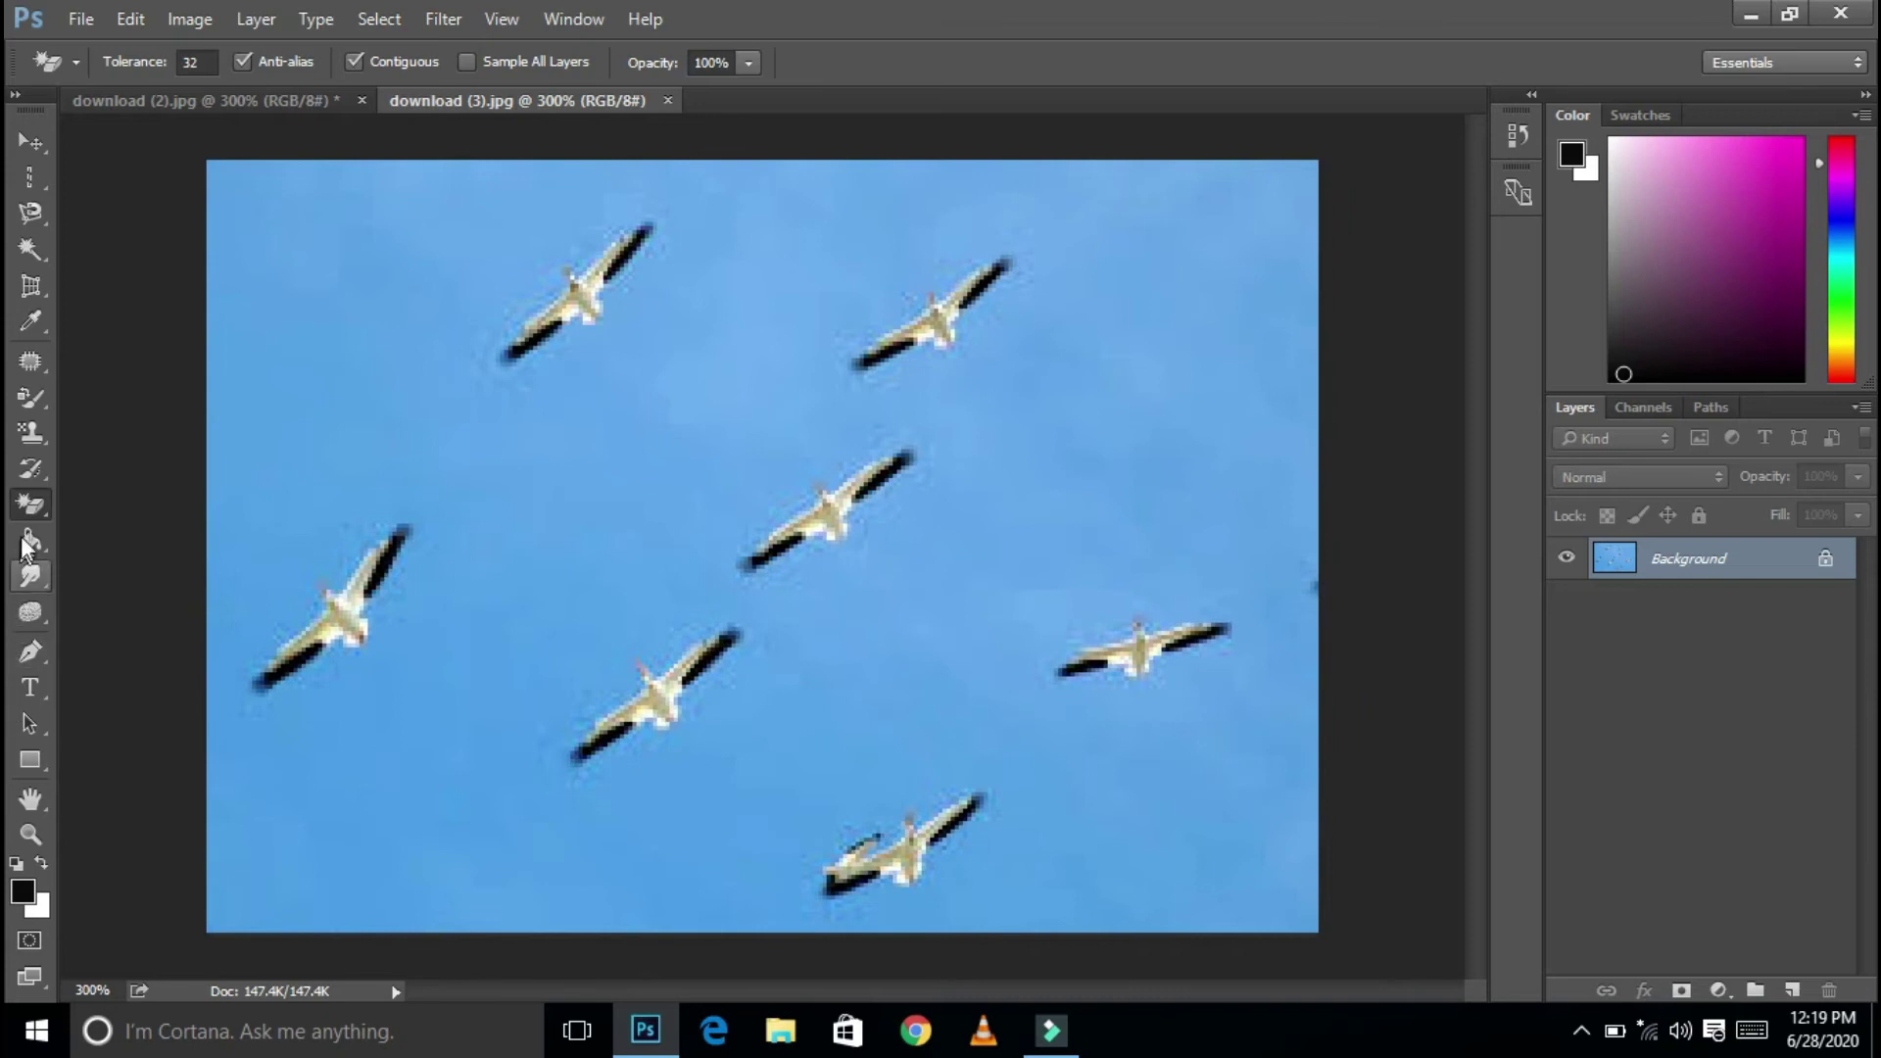
{"action": "right_click", "coordinate": [38, 501]}
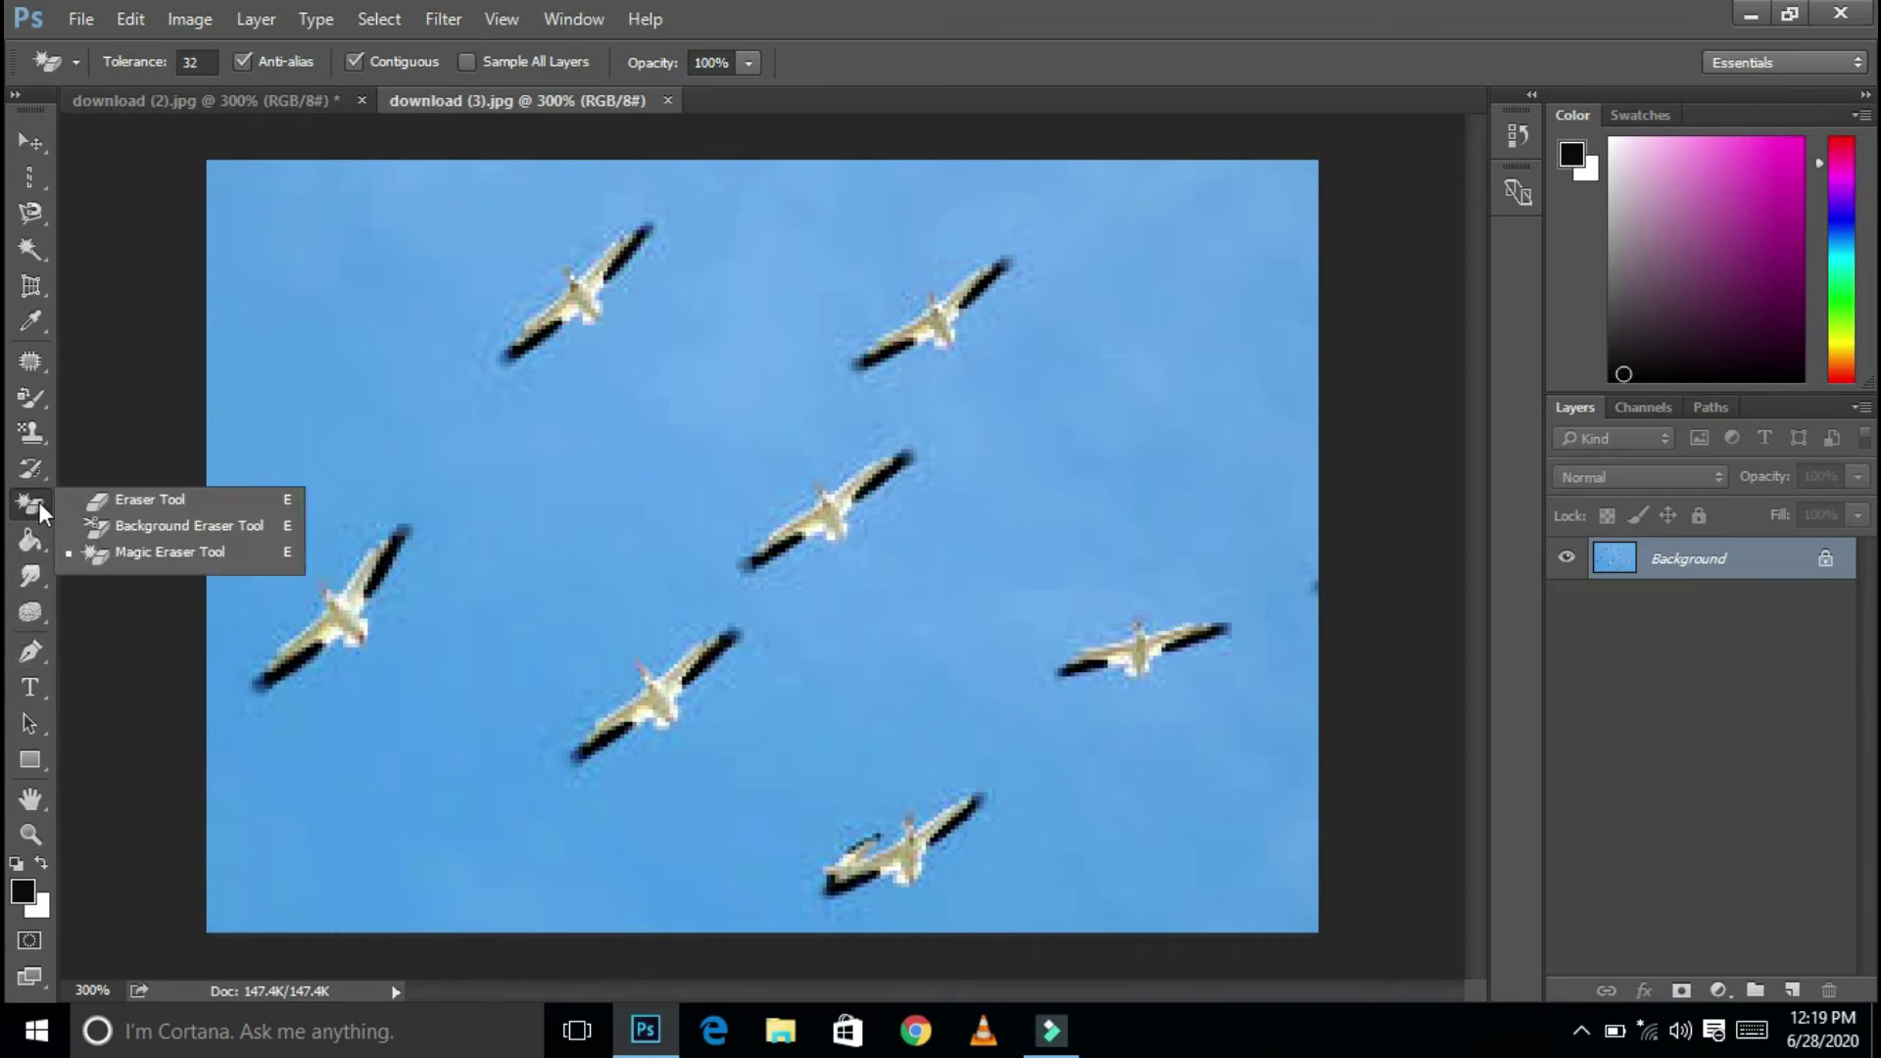
Test the standard Eraser on the sky, undo it, and switch to the Magic Eraser Tool.
{"action": "left_click", "coordinate": [119, 497]}
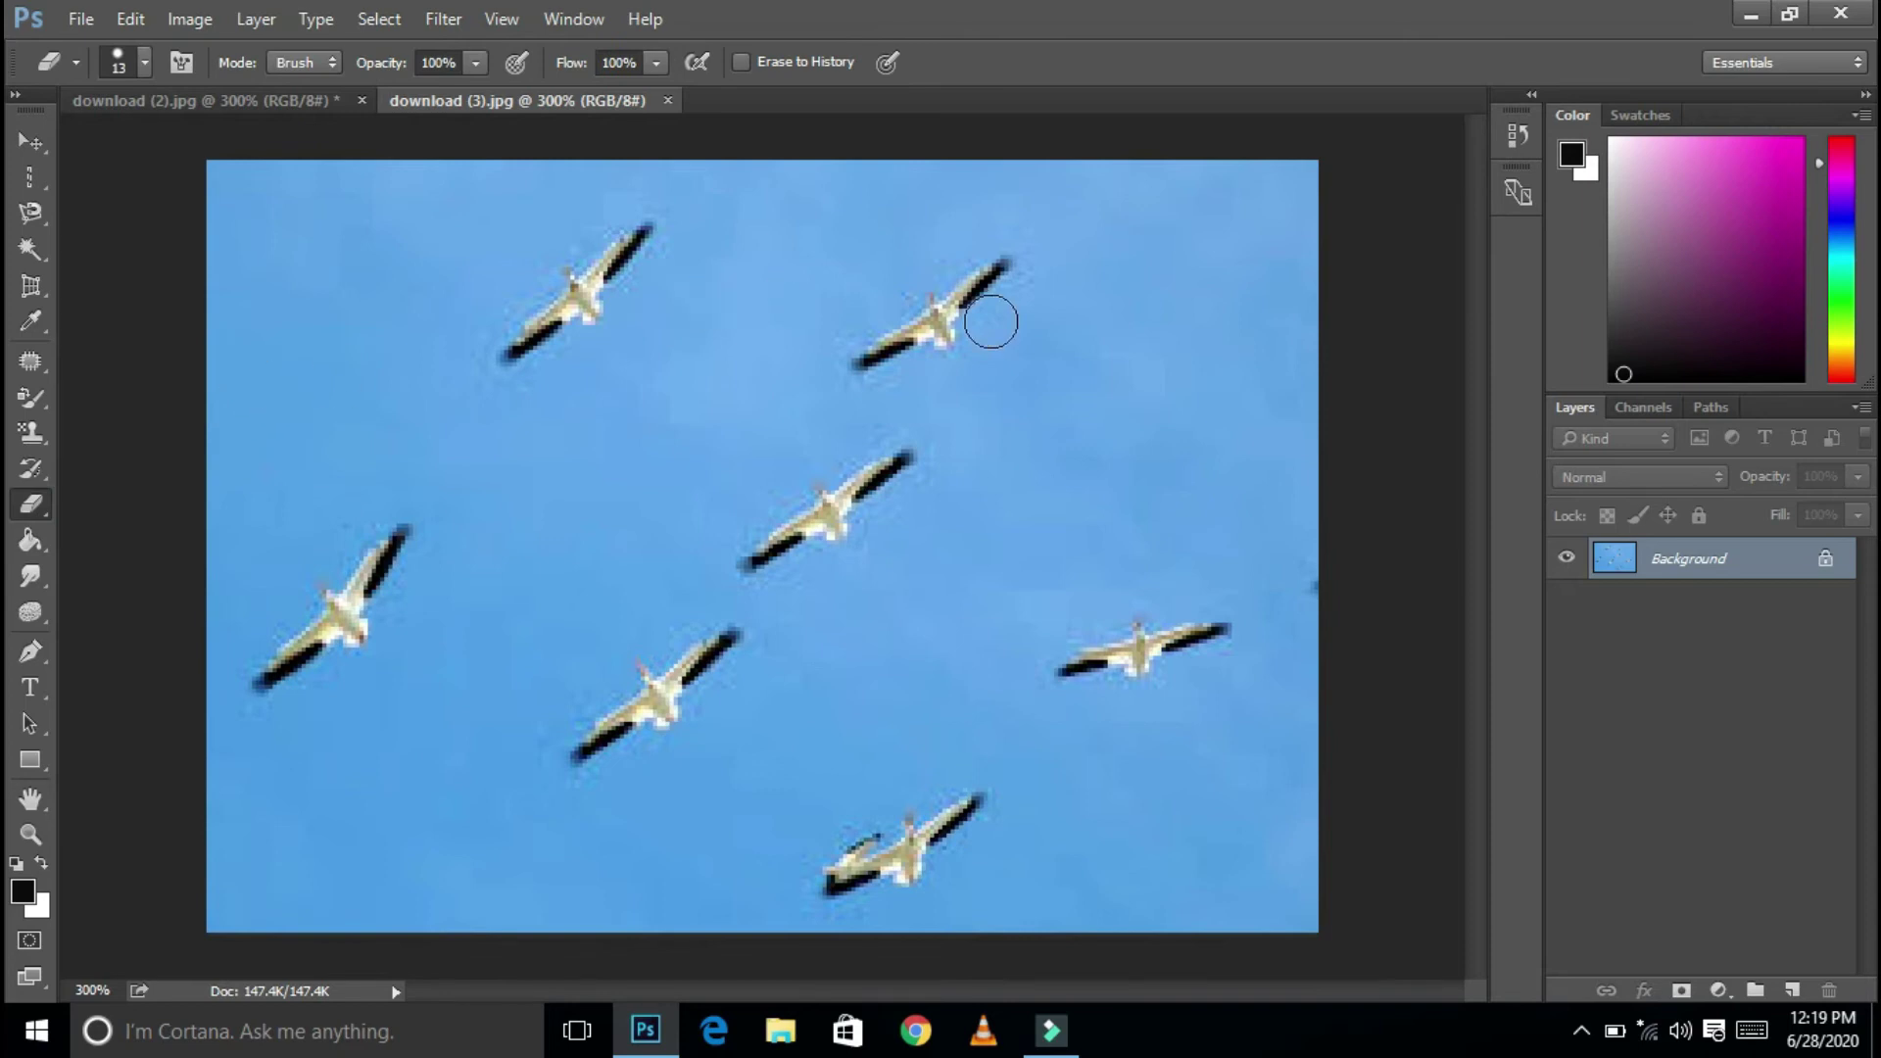
{"action": "mouse_move", "coordinate": [1138, 266]}
{"action": "left_mouse_down"}
{"action": "mouse_move", "coordinate": [1157, 302]}
{"action": "mouse_move", "coordinate": [1156, 260]}
{"action": "left_mouse_up"}
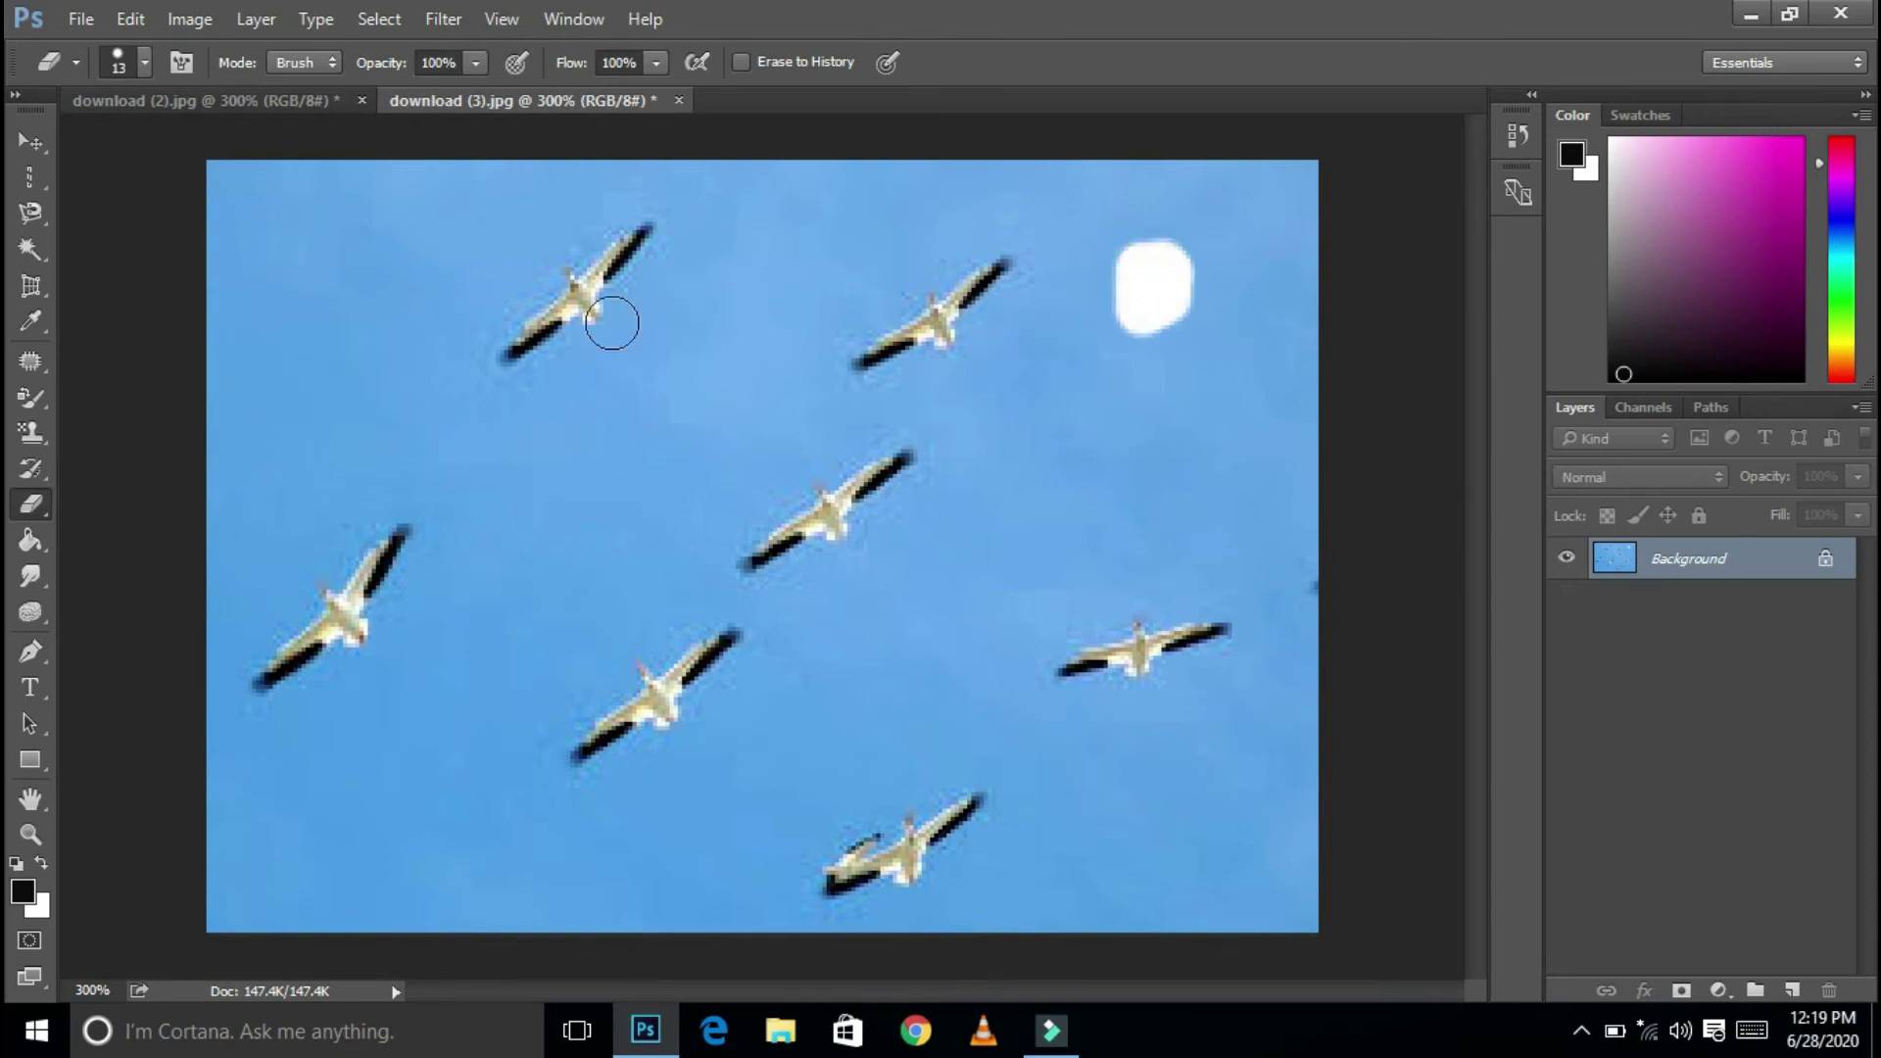
{"action": "key", "text": "ctrl+z"}
{"action": "right_click", "coordinate": [25, 509]}
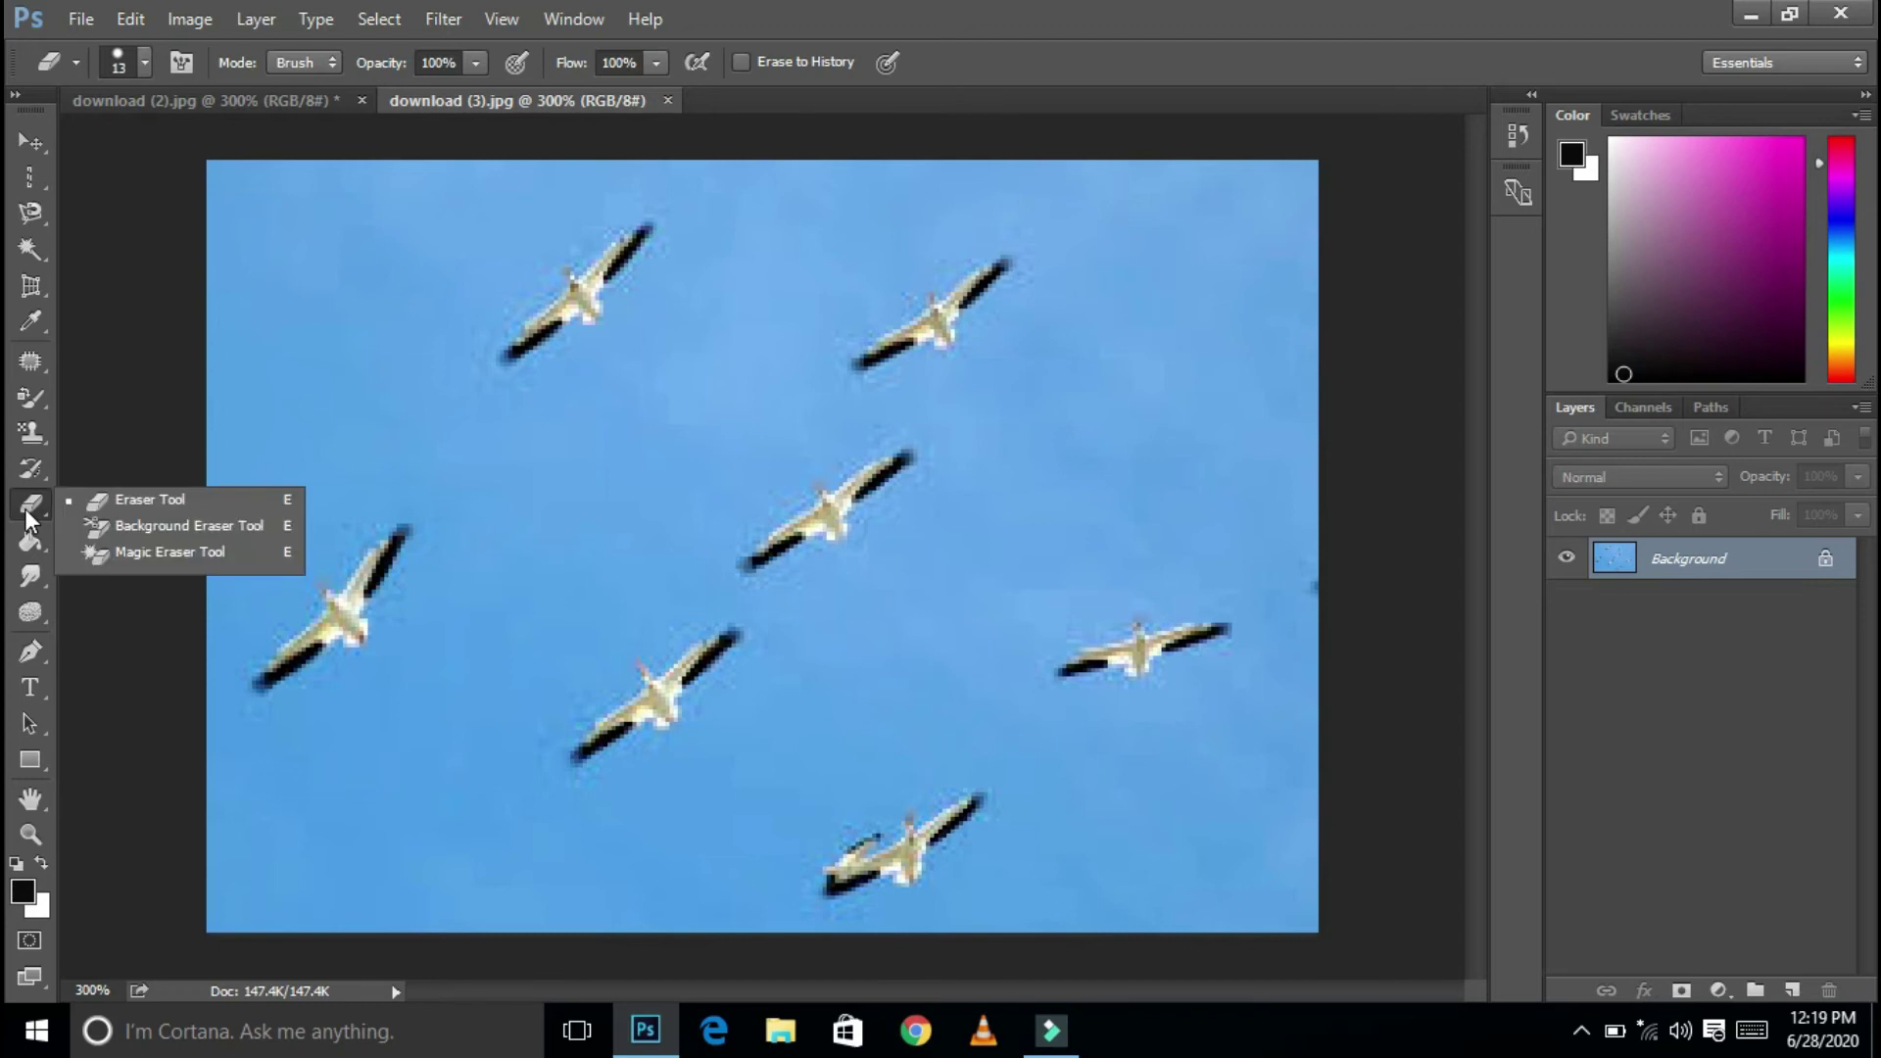
{"action": "left_click", "coordinate": [118, 550]}
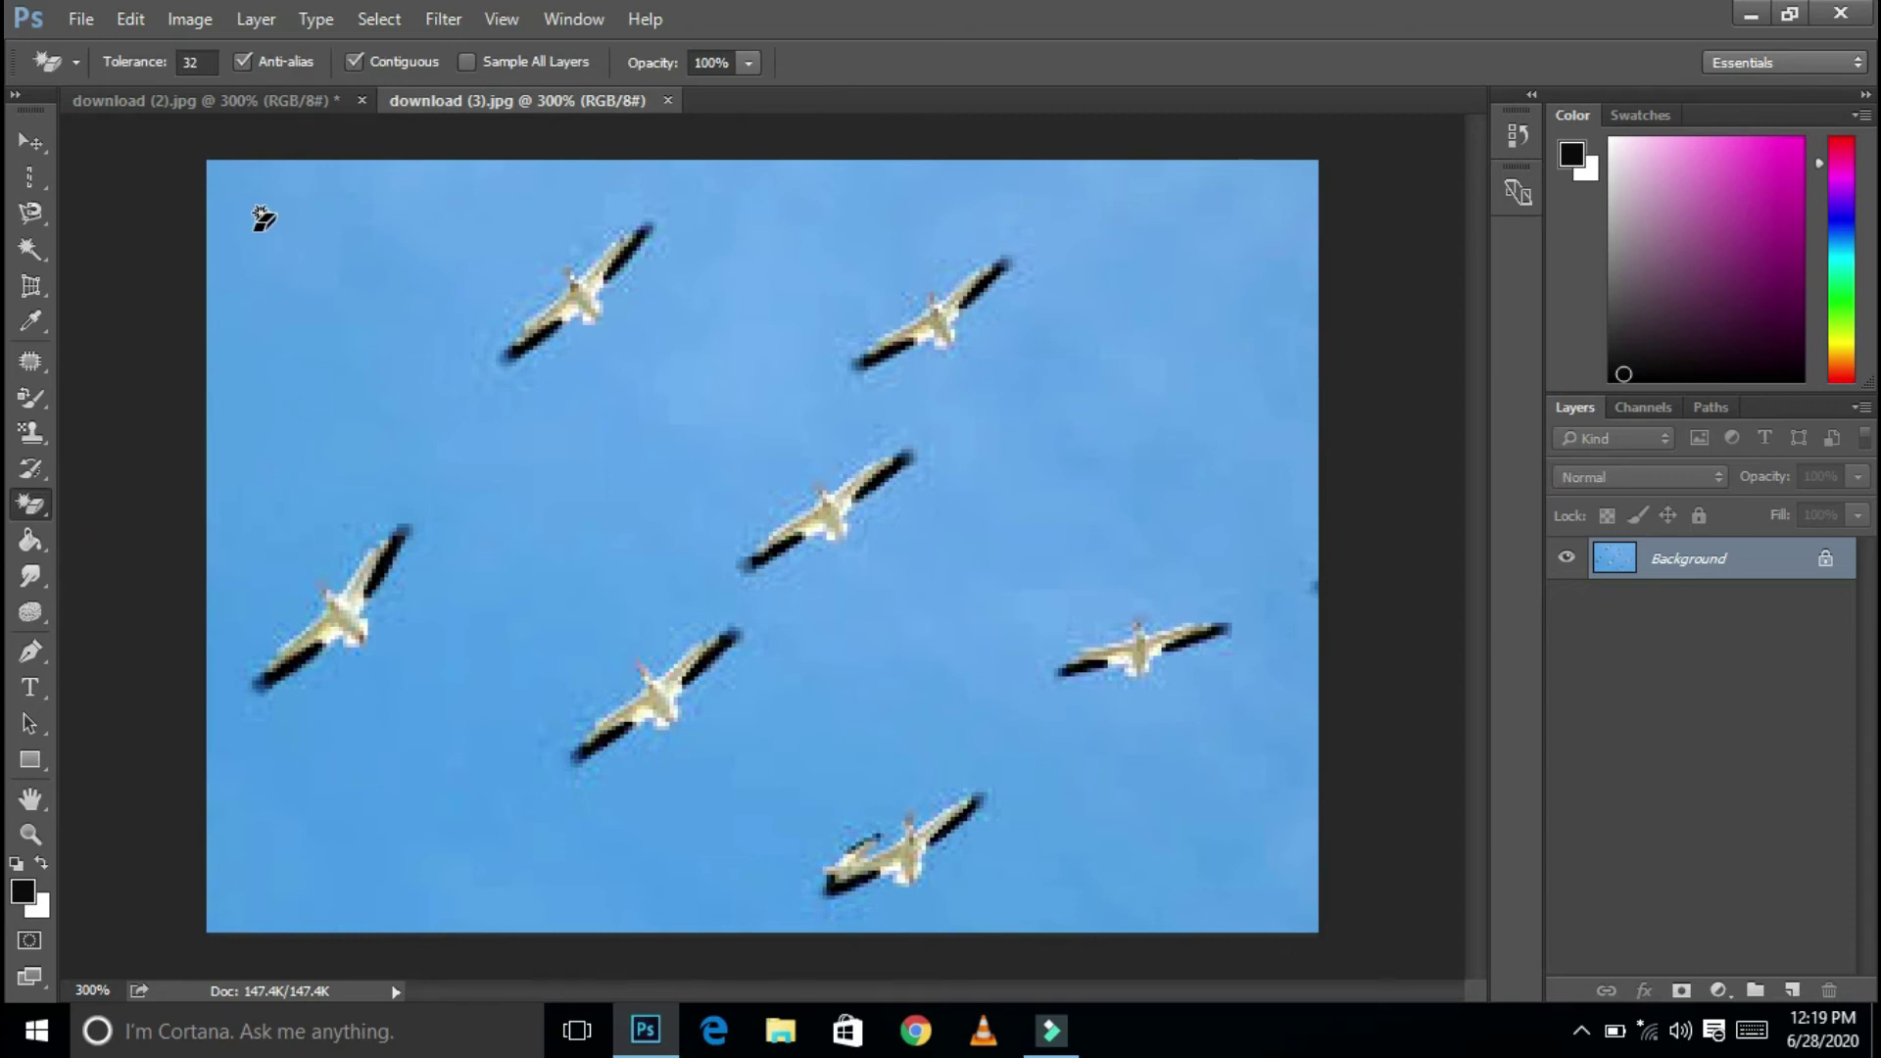
Try and undo a Magic Eraser sky click, then Background-erase a patch of top-left sky.
{"action": "left_click", "coordinate": [261, 216]}
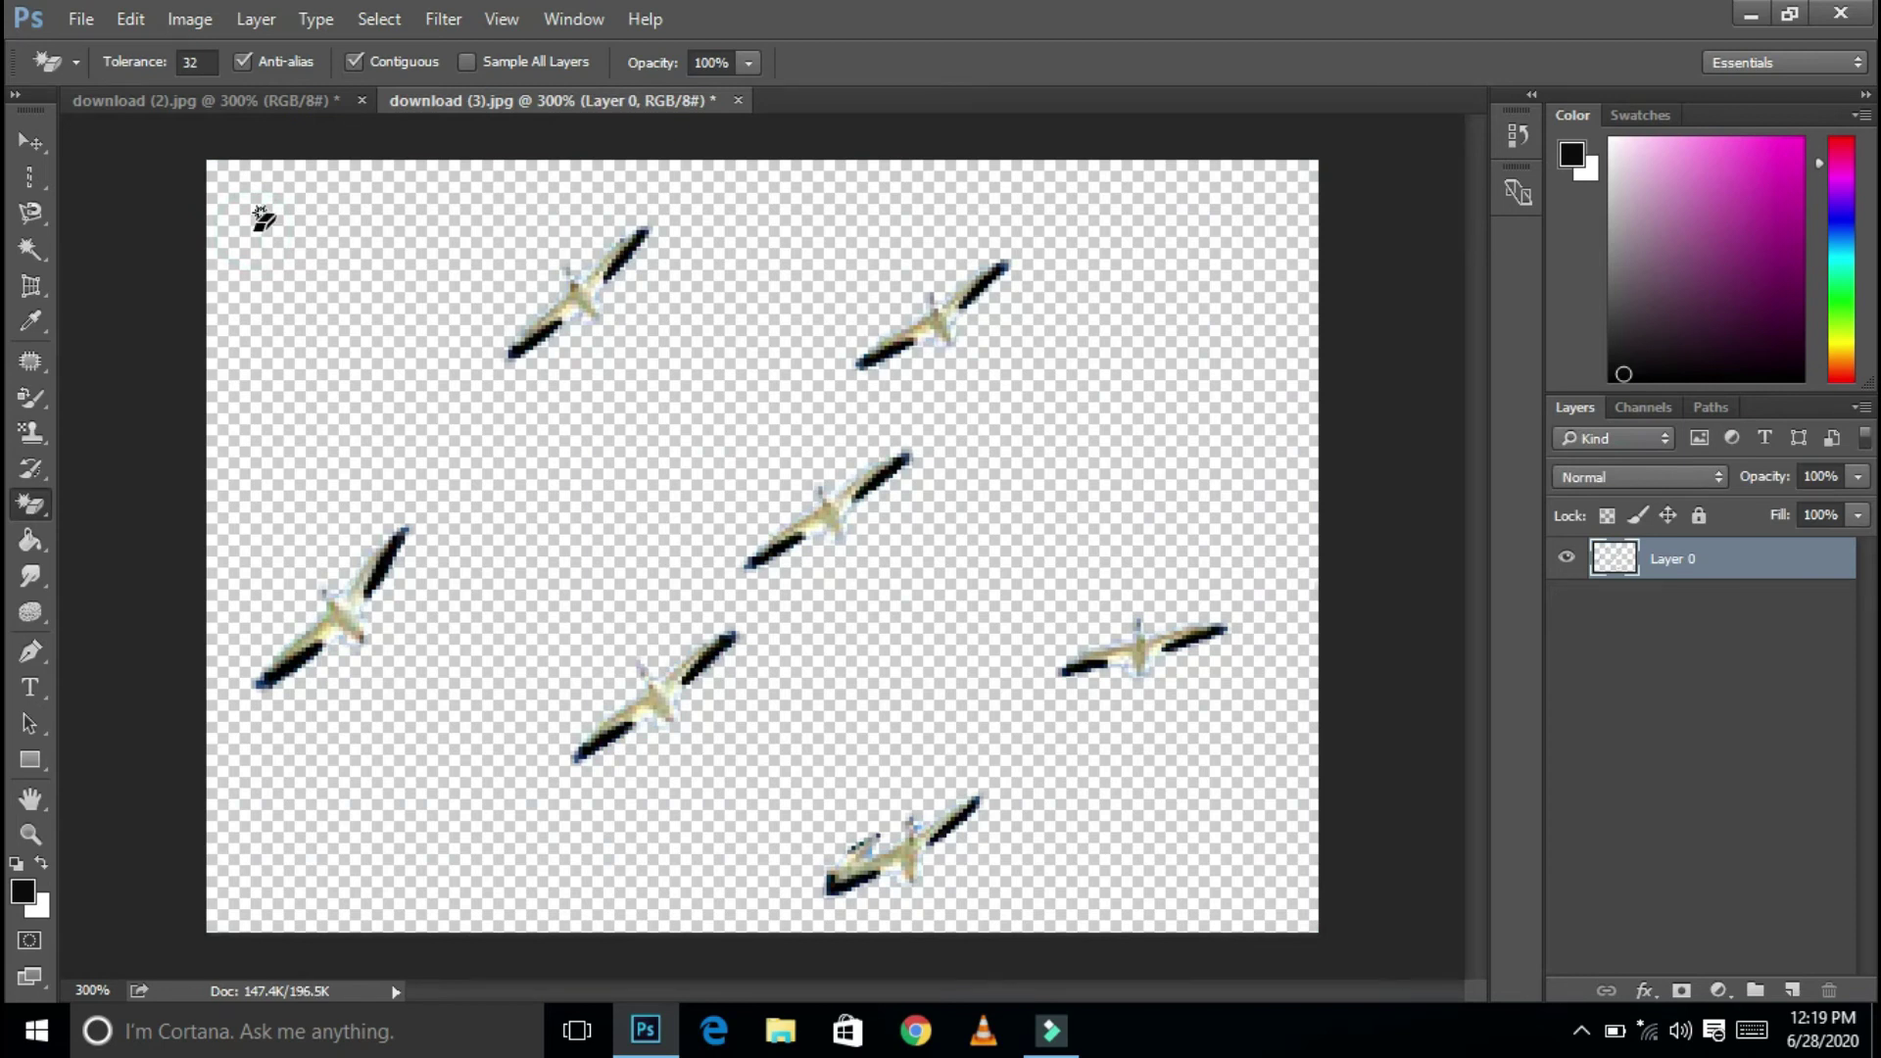
{"action": "key", "text": "ctrl+z"}
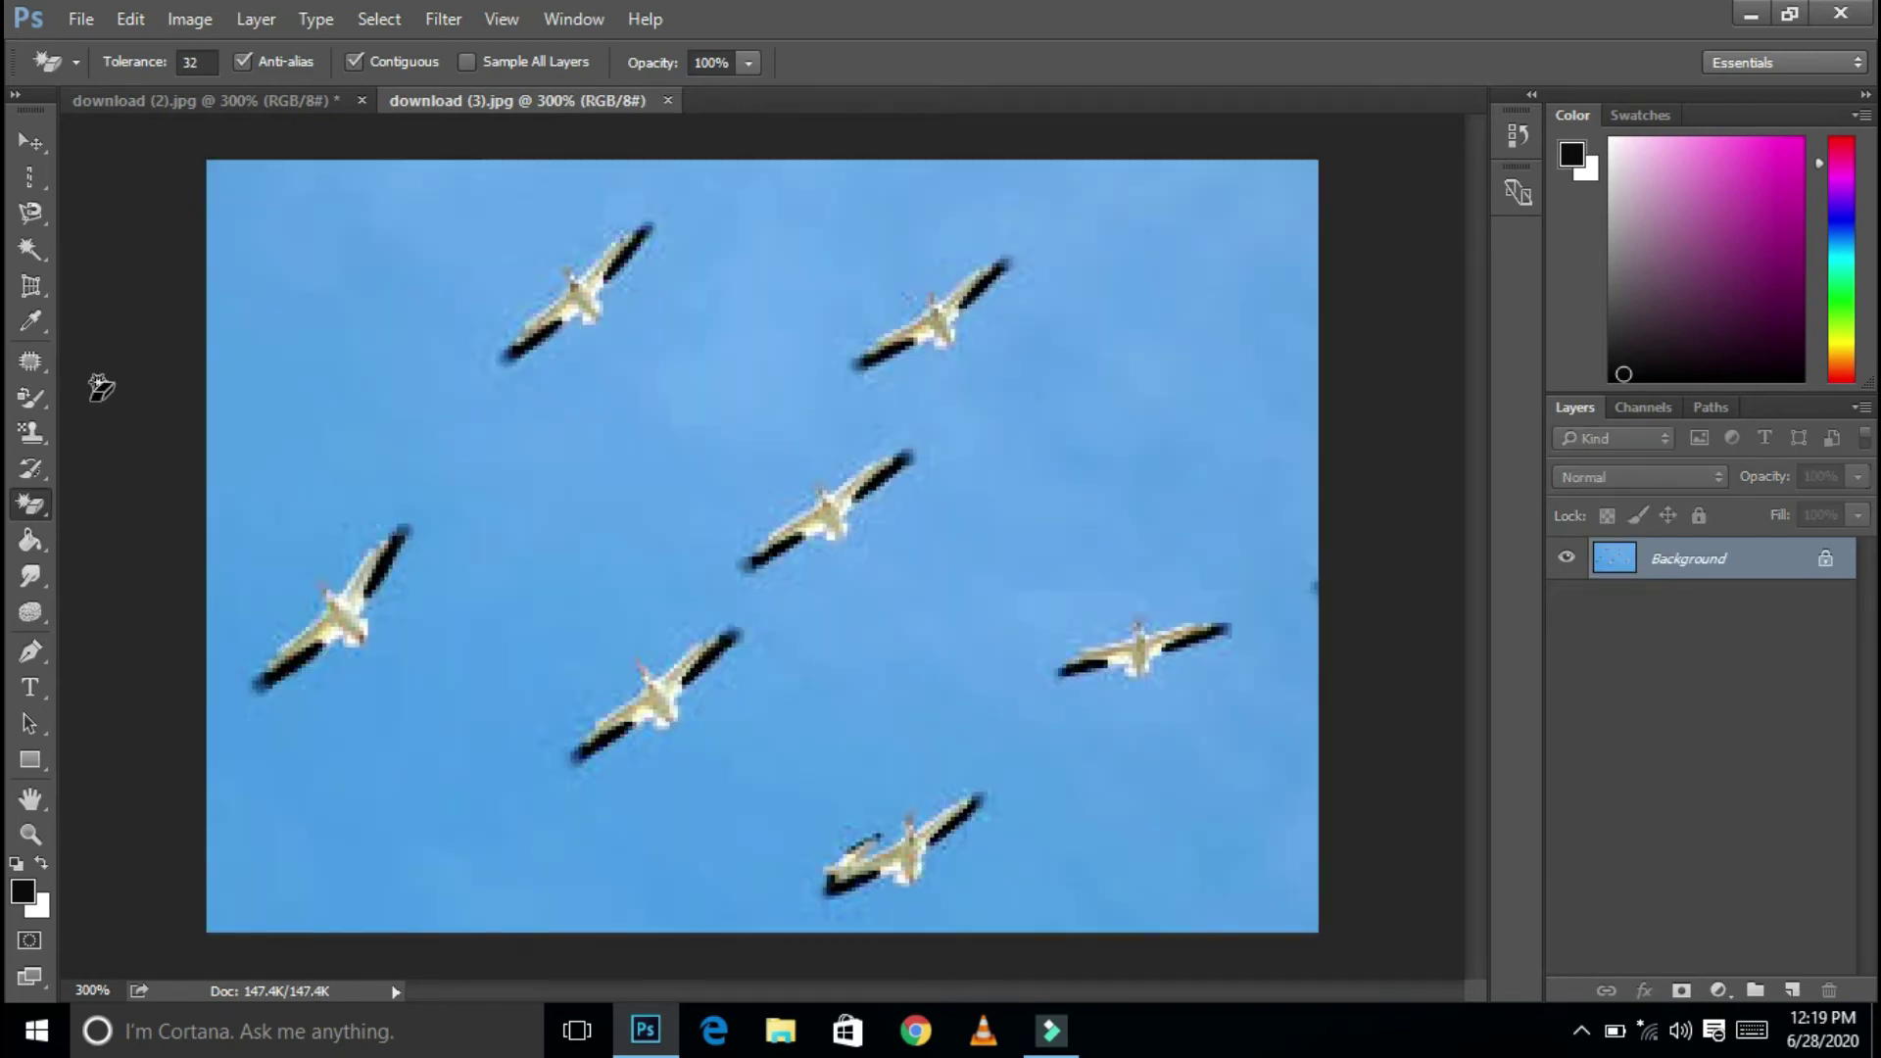
{"action": "right_click", "coordinate": [33, 505]}
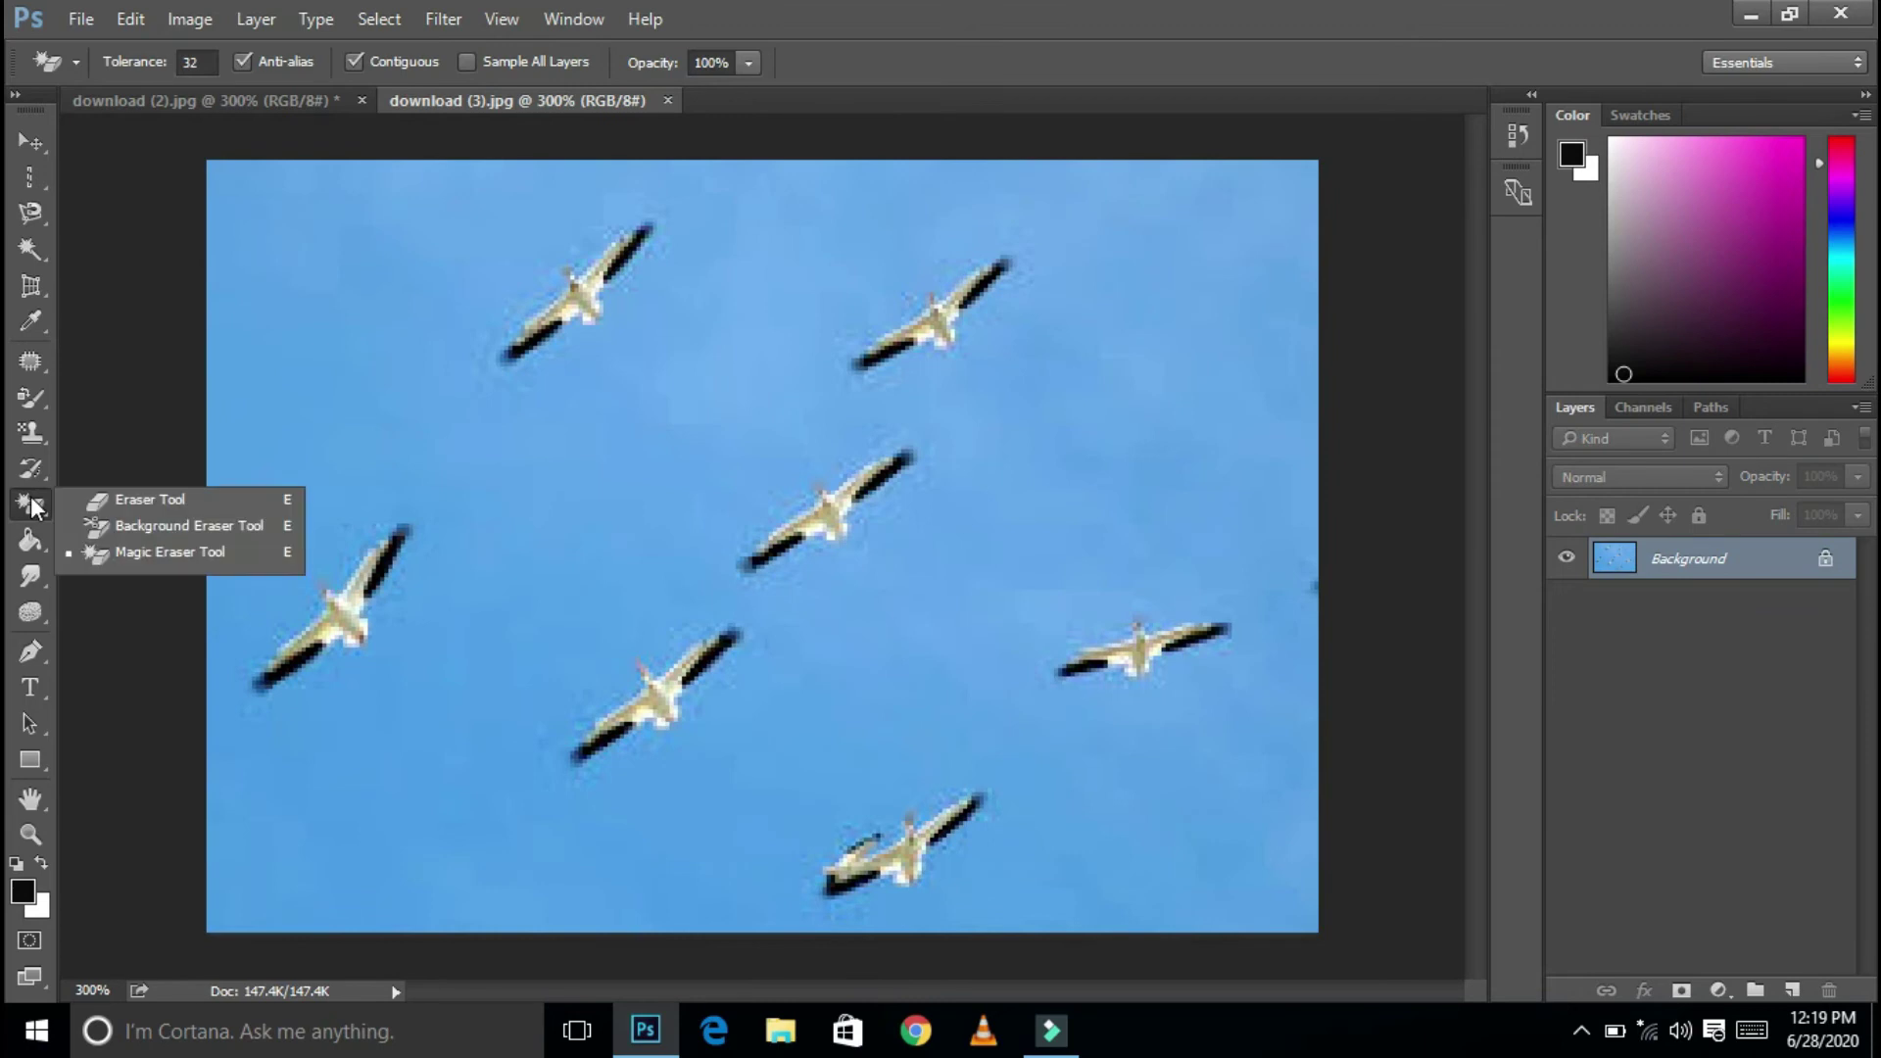
{"action": "left_click", "coordinate": [122, 526]}
{"action": "mouse_move", "coordinate": [327, 436]}
{"action": "left_mouse_down"}
{"action": "mouse_move", "coordinate": [278, 356]}
{"action": "mouse_move", "coordinate": [281, 302]}
{"action": "mouse_move", "coordinate": [326, 277]}
{"action": "mouse_move", "coordinate": [313, 391]}
{"action": "left_mouse_up"}
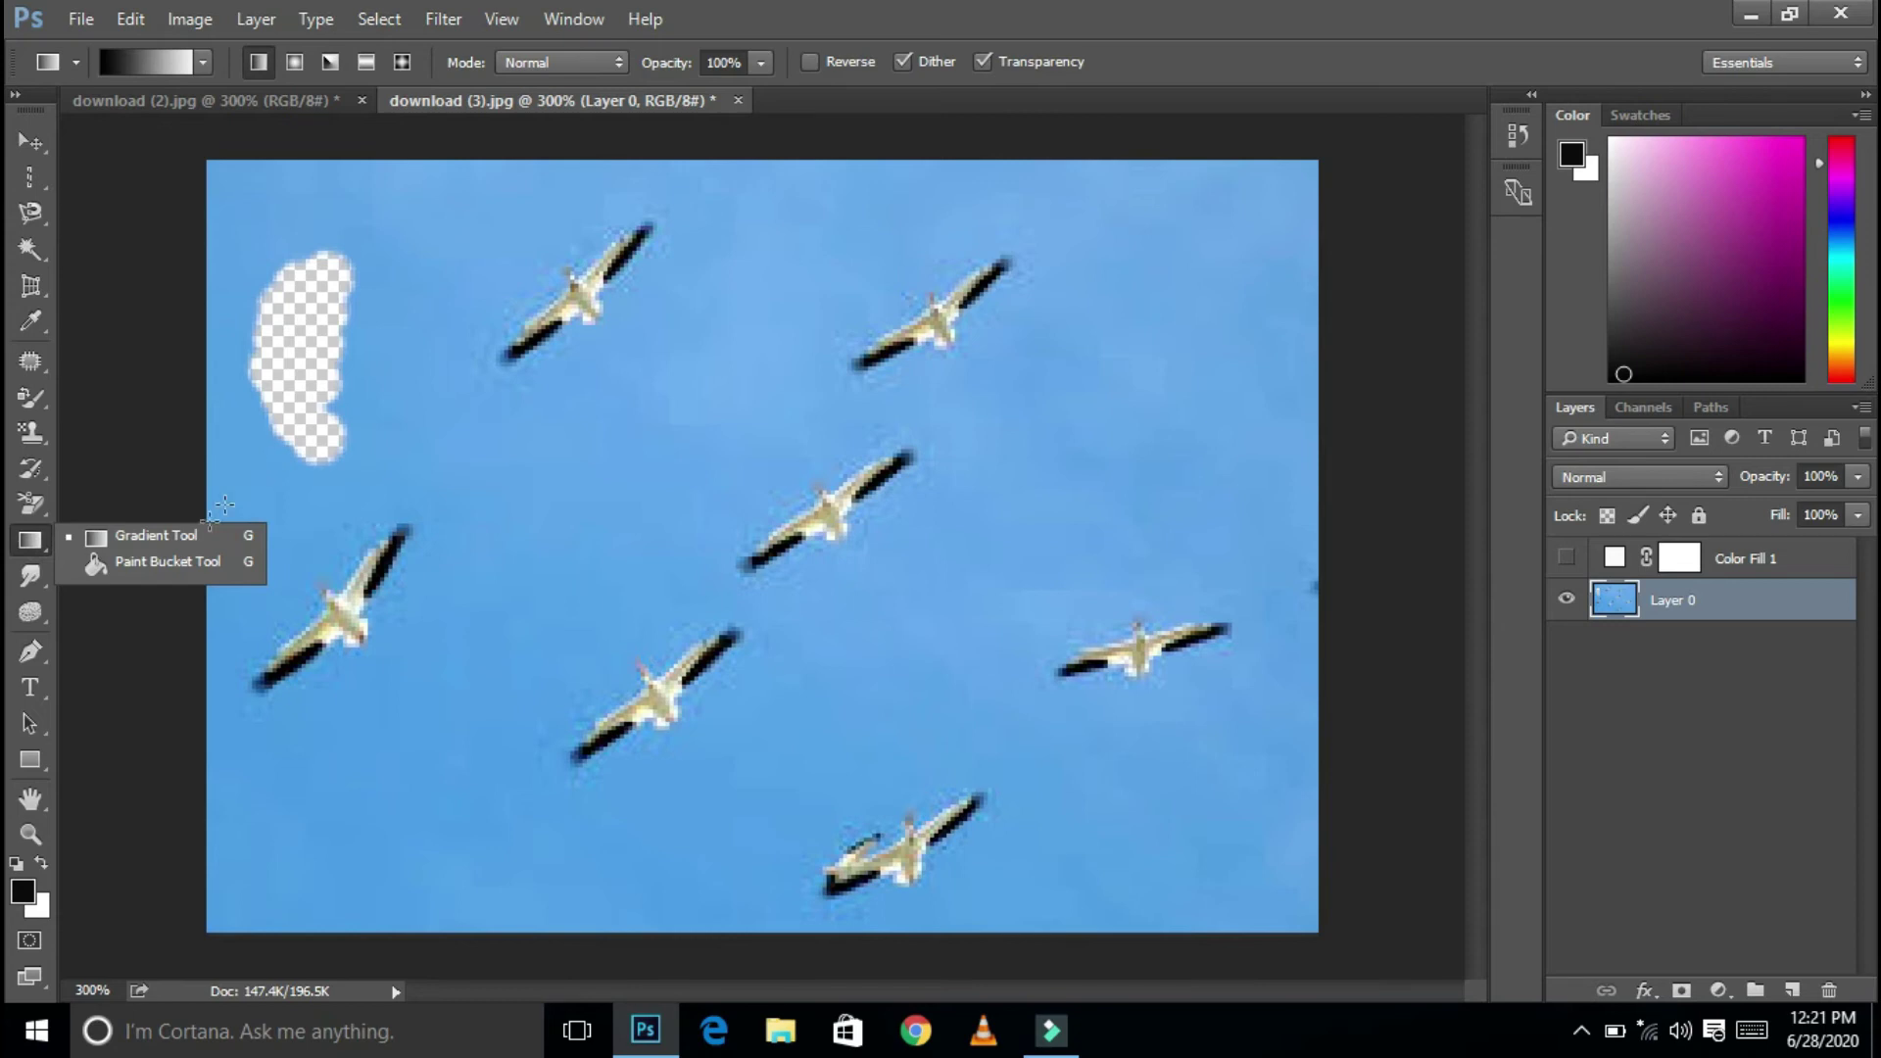
Fill Layer 0 with a black-to-white gradient, redrawing it in radial and then angle style.
{"action": "left_click", "coordinate": [185, 532]}
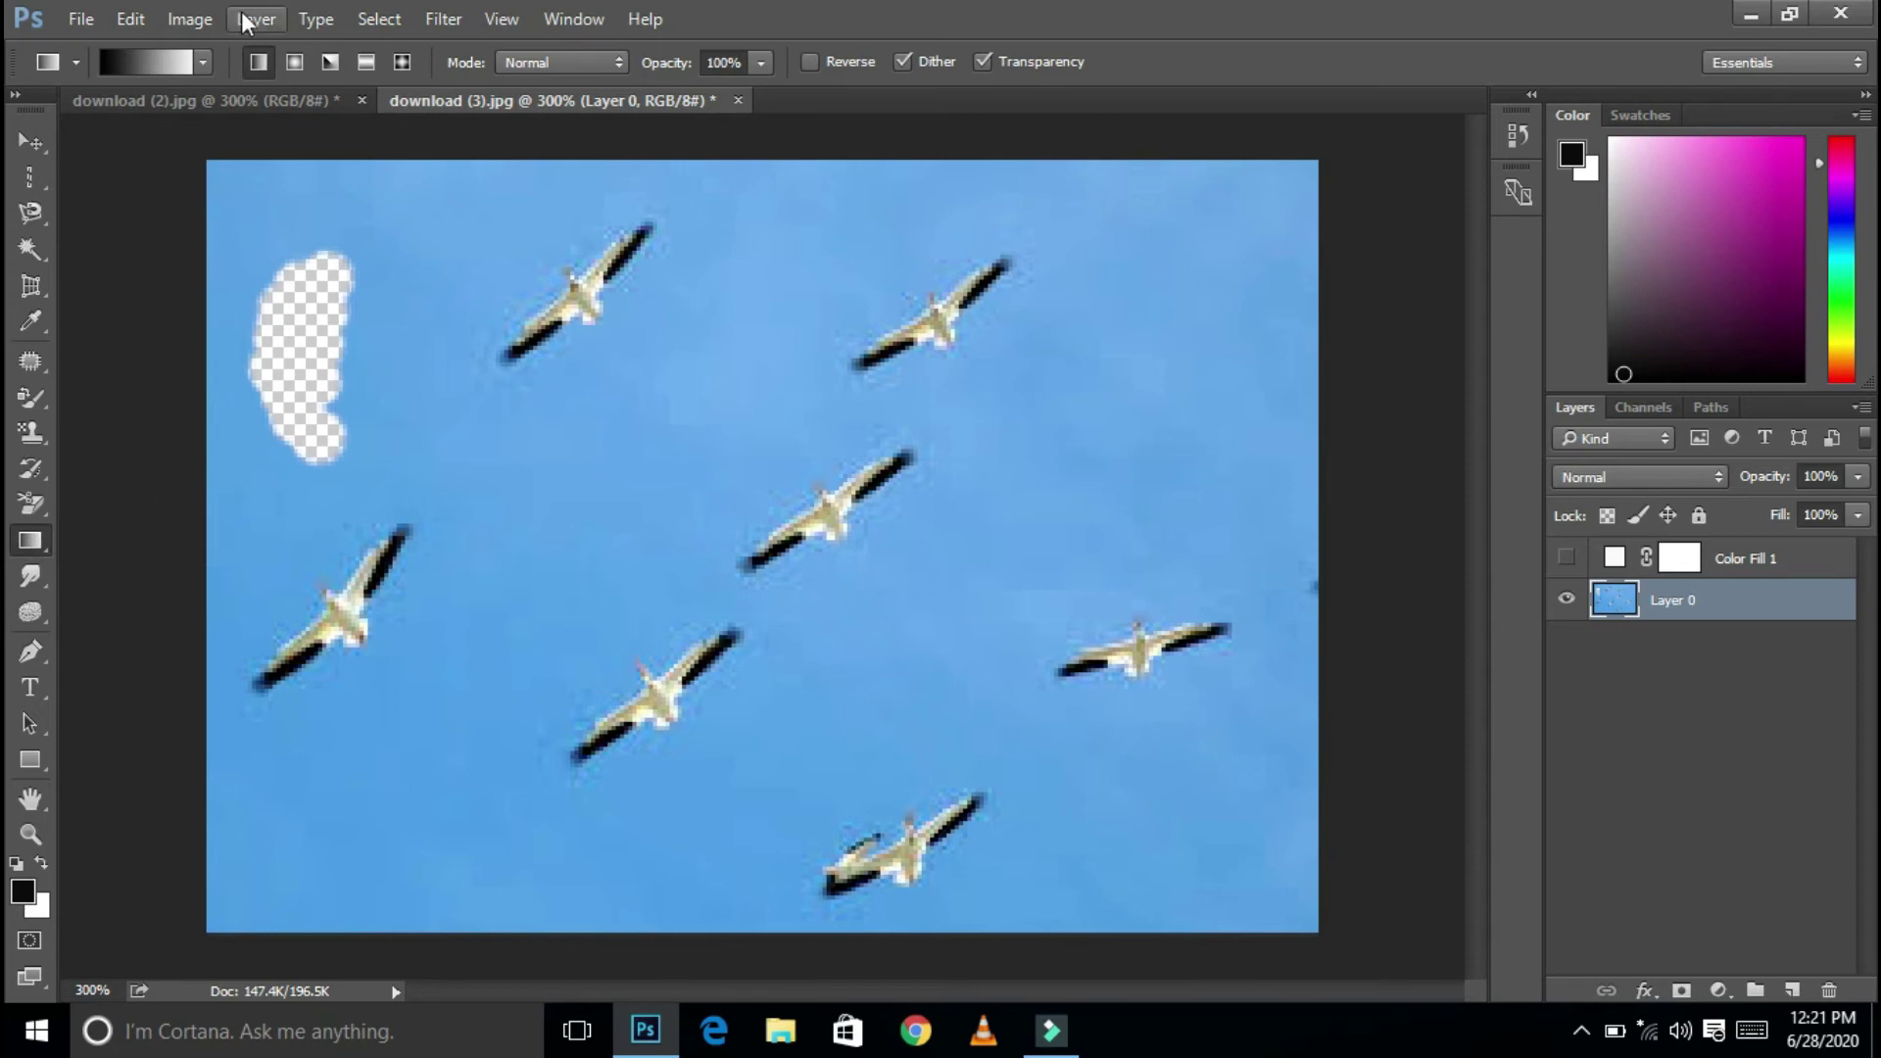
{"action": "left_click", "coordinate": [202, 57]}
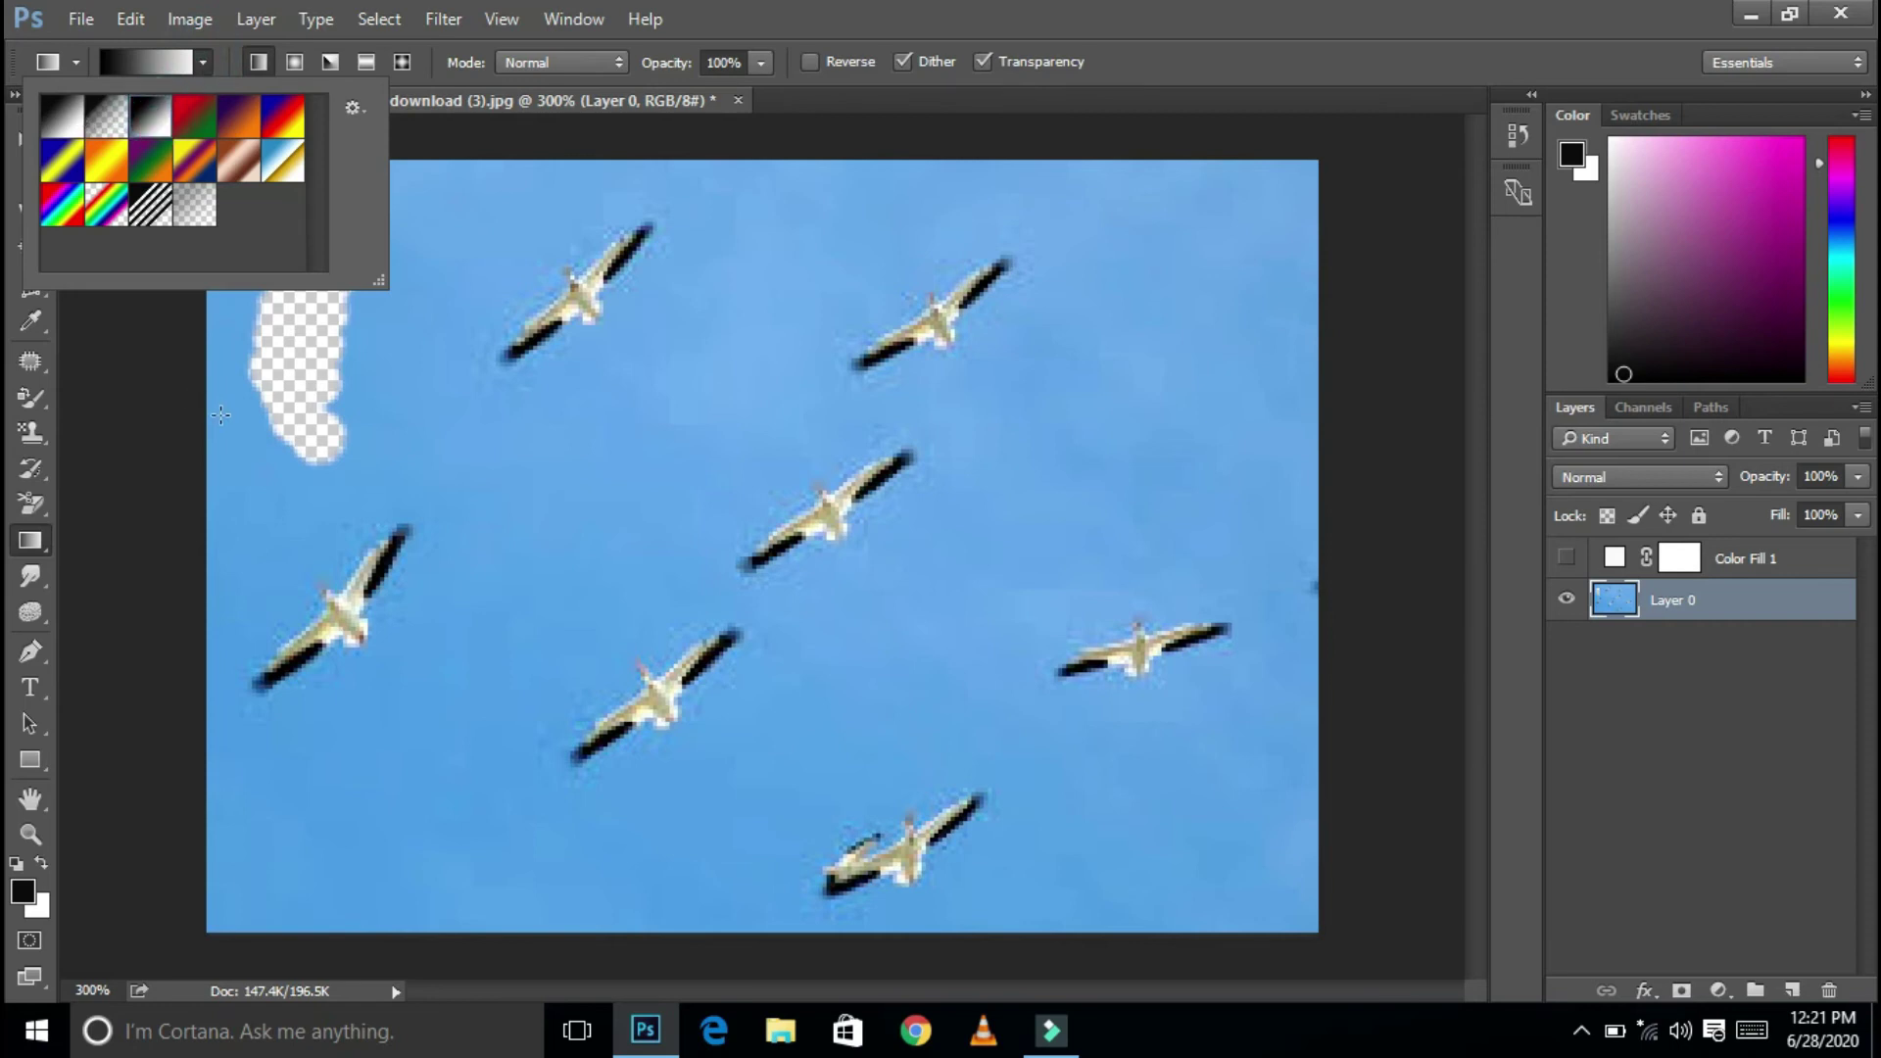
{"action": "mouse_move", "coordinate": [208, 420]}
{"action": "left_mouse_down"}
{"action": "mouse_move", "coordinate": [642, 370]}
{"action": "mouse_move", "coordinate": [1318, 452]}
{"action": "left_mouse_up"}
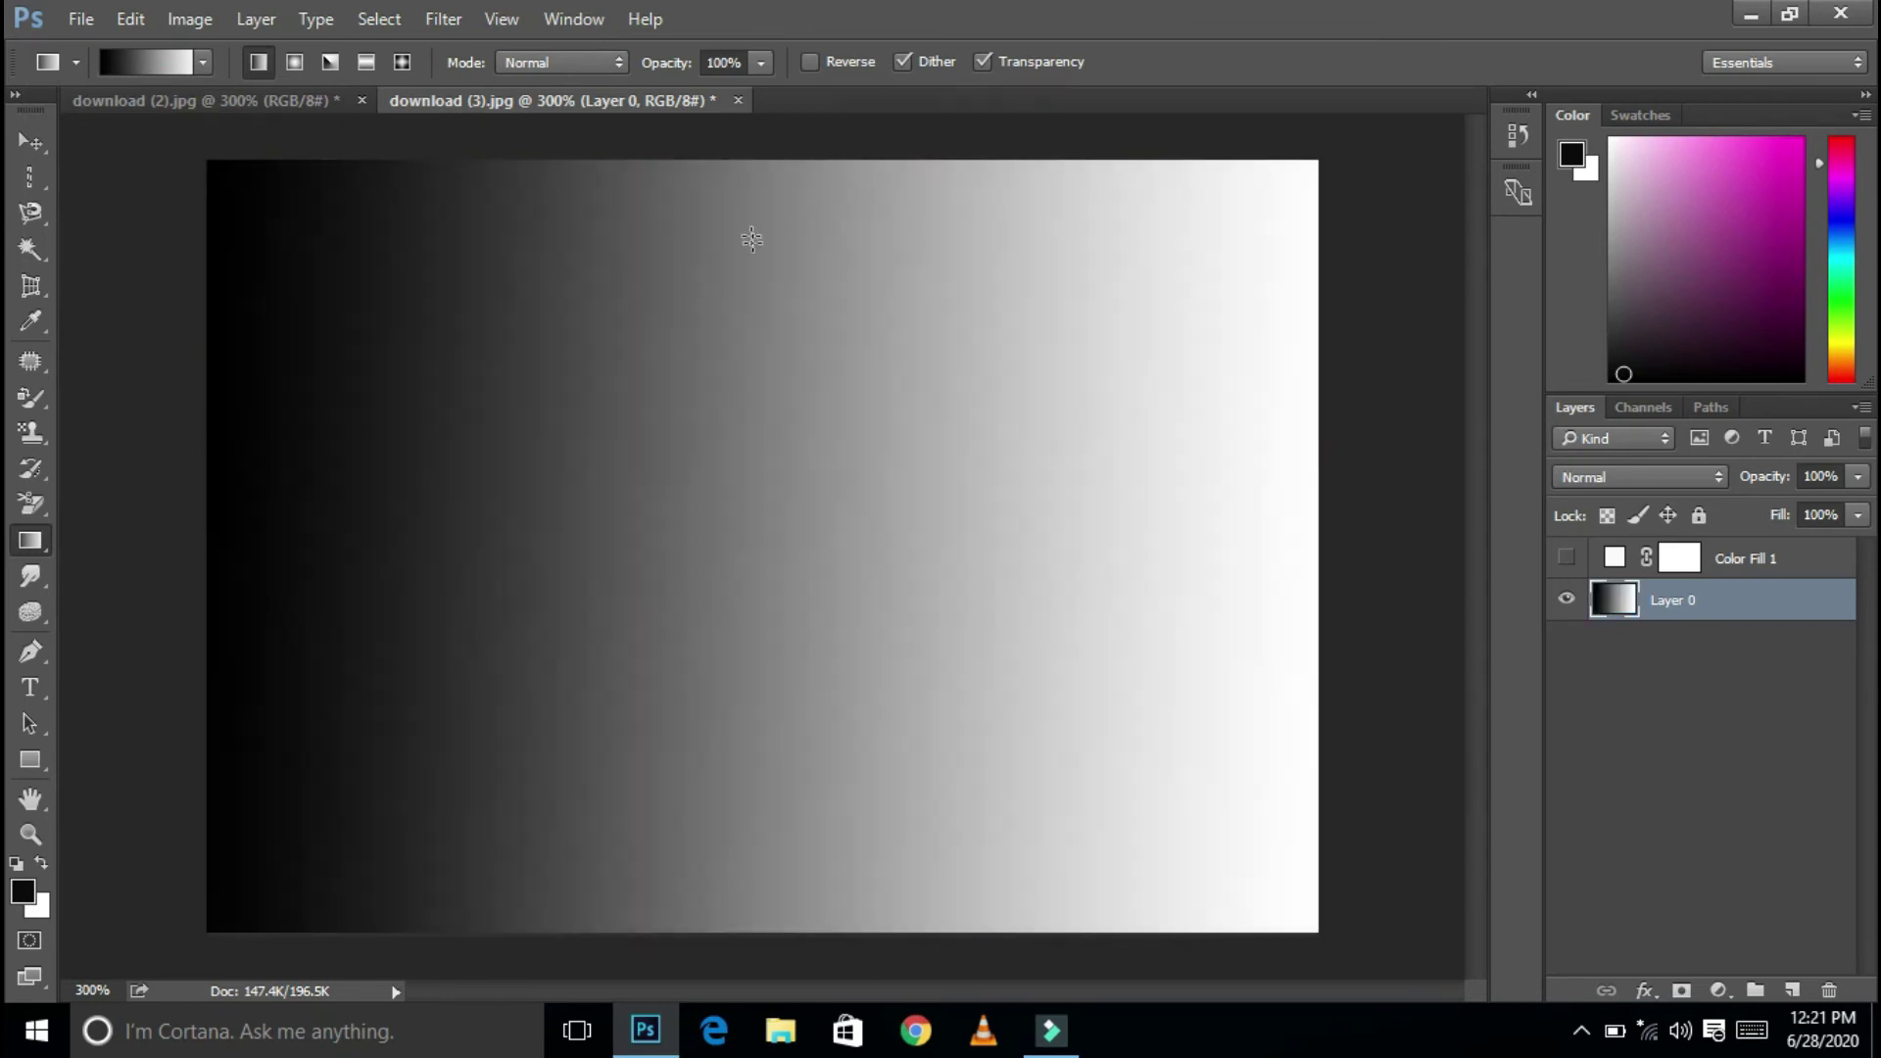
{"action": "left_click", "coordinate": [294, 61]}
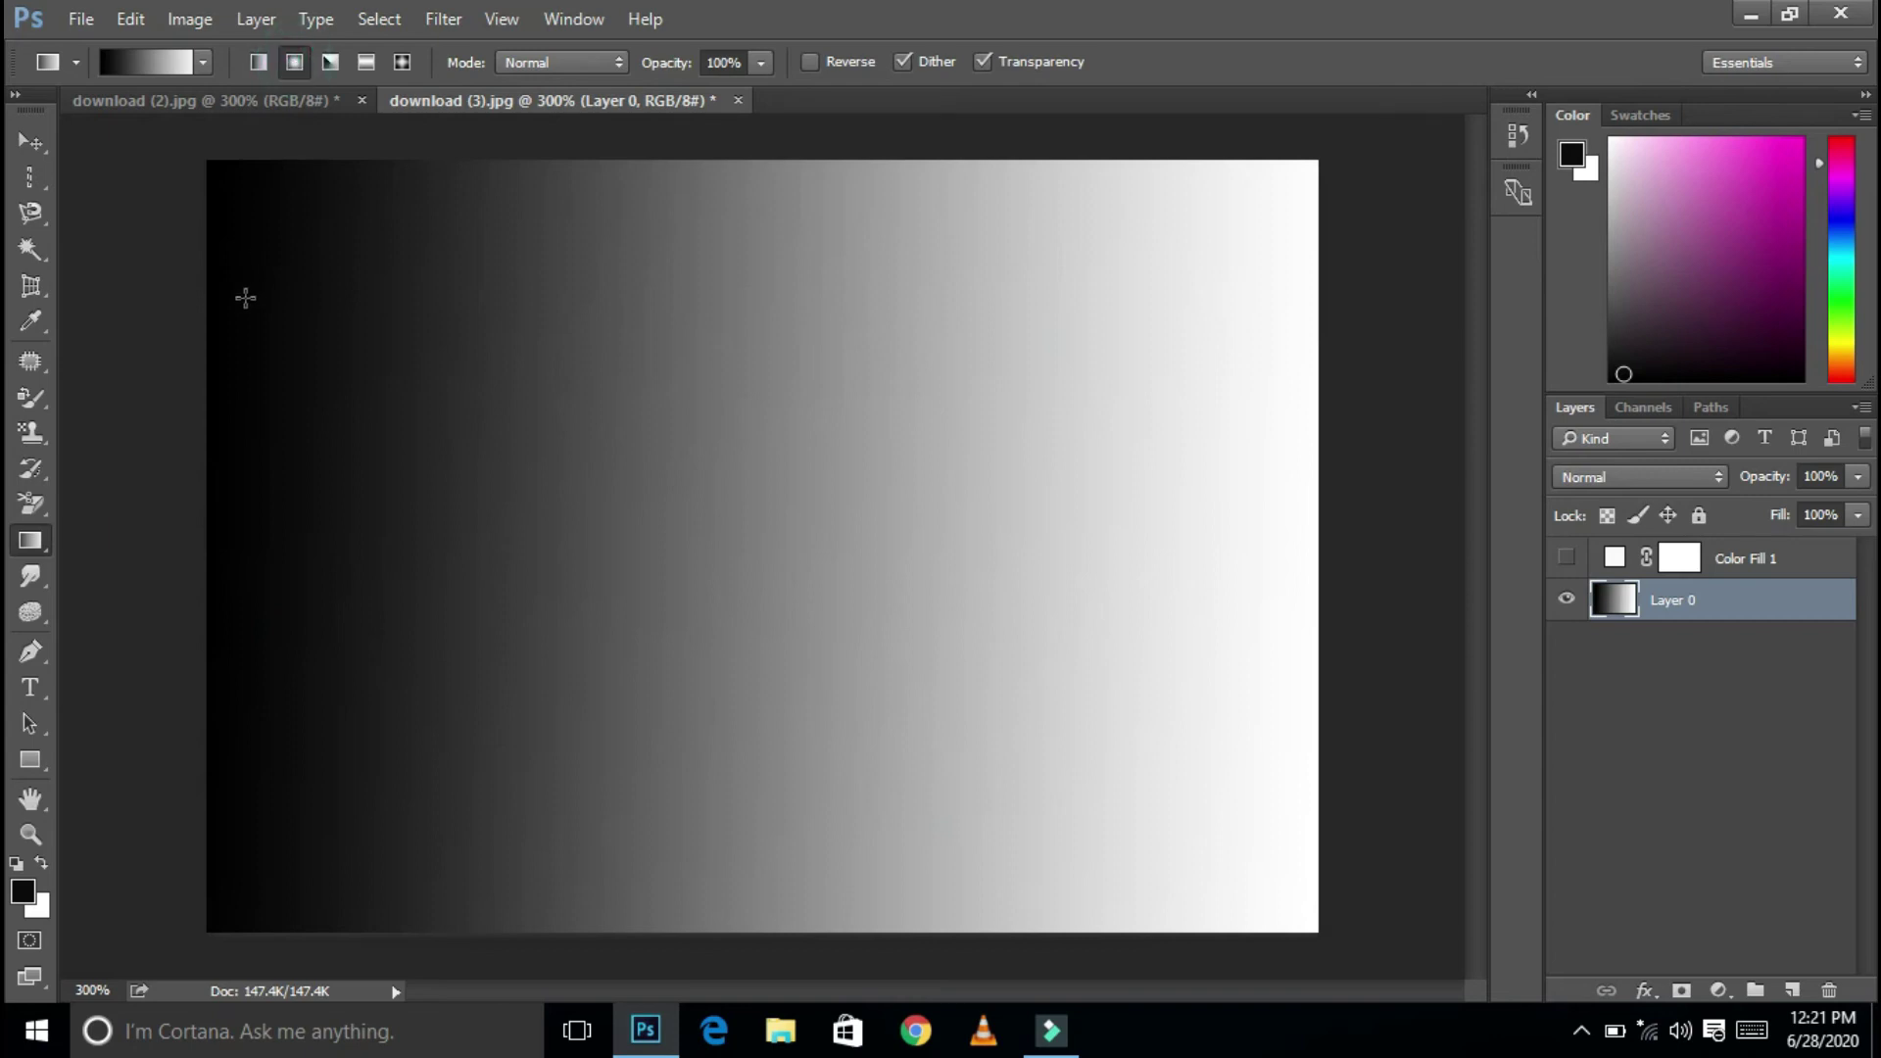
{"action": "left_click_drag", "start_coordinate": [209, 343], "coordinate": [1166, 352]}
{"action": "left_click_drag", "start_coordinate": [209, 321], "coordinate": [1036, 397]}
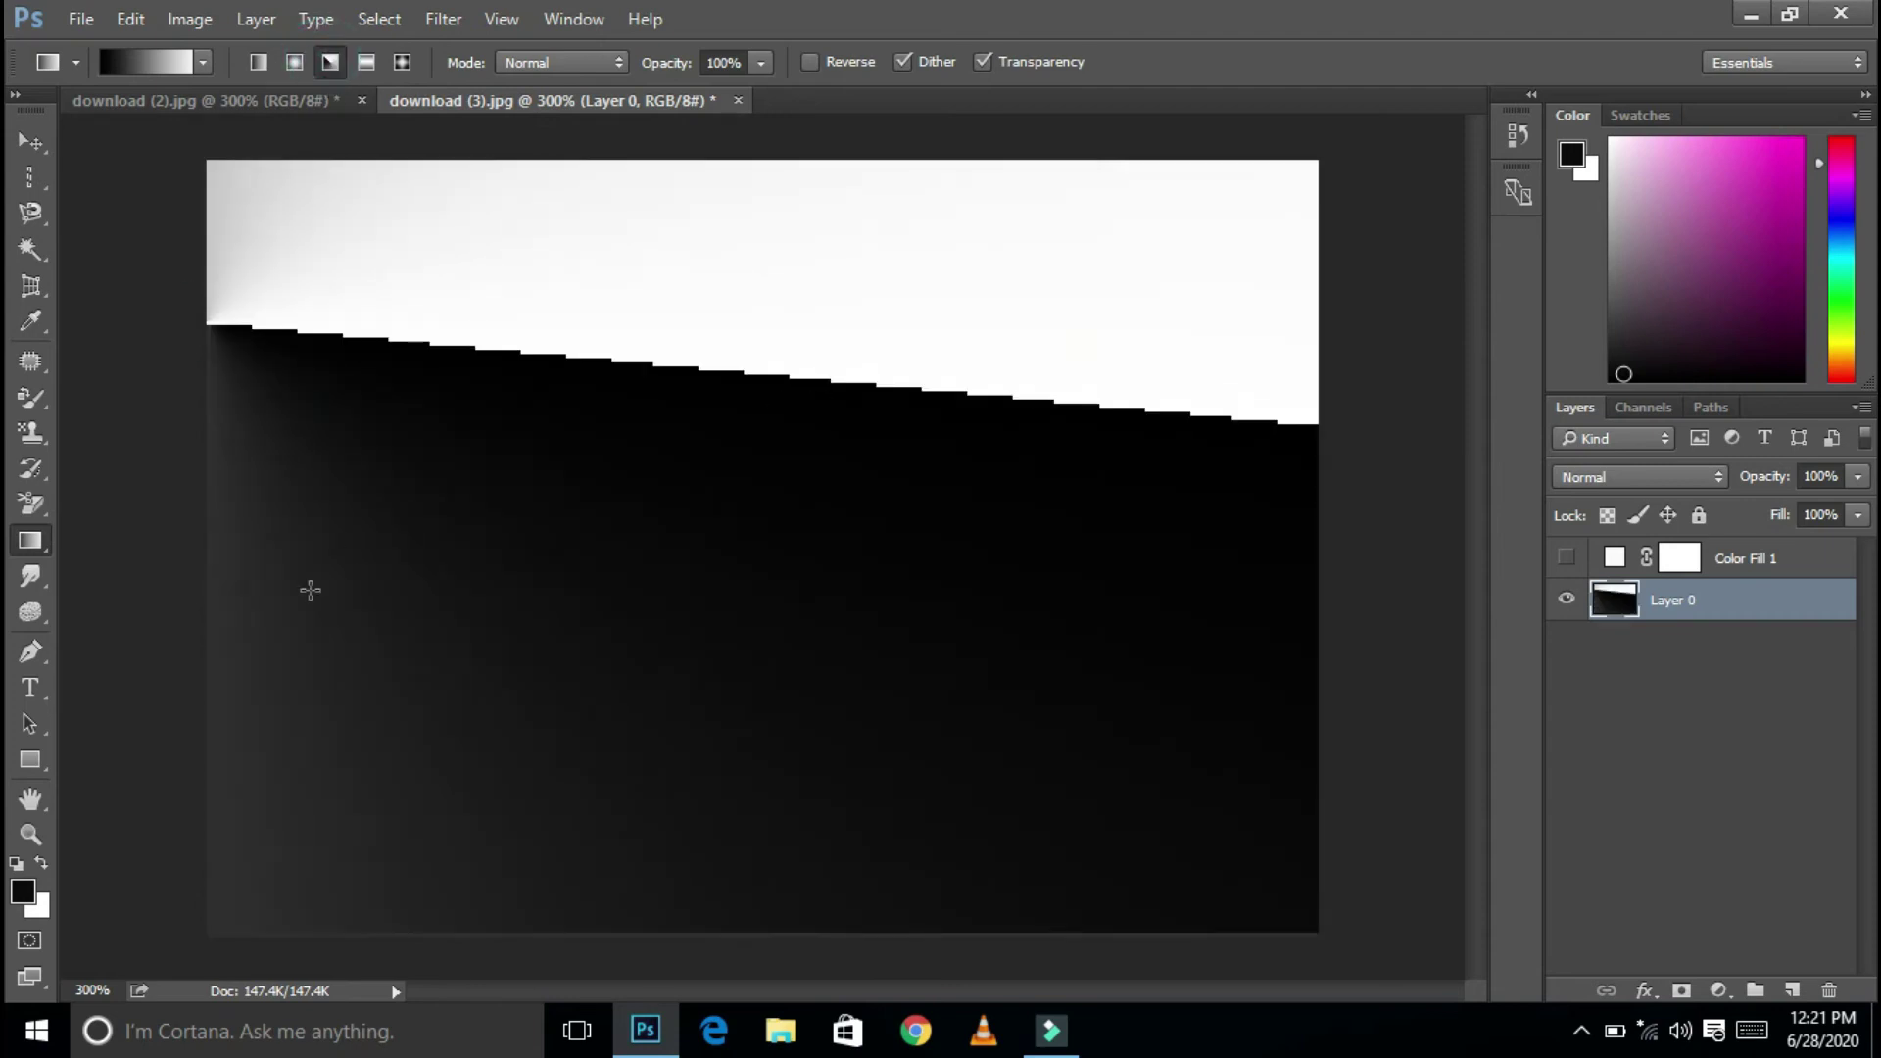
Set a cyan foreground colour and confirm the background colour in the colour pickers.
{"action": "left_click", "coordinate": [22, 891]}
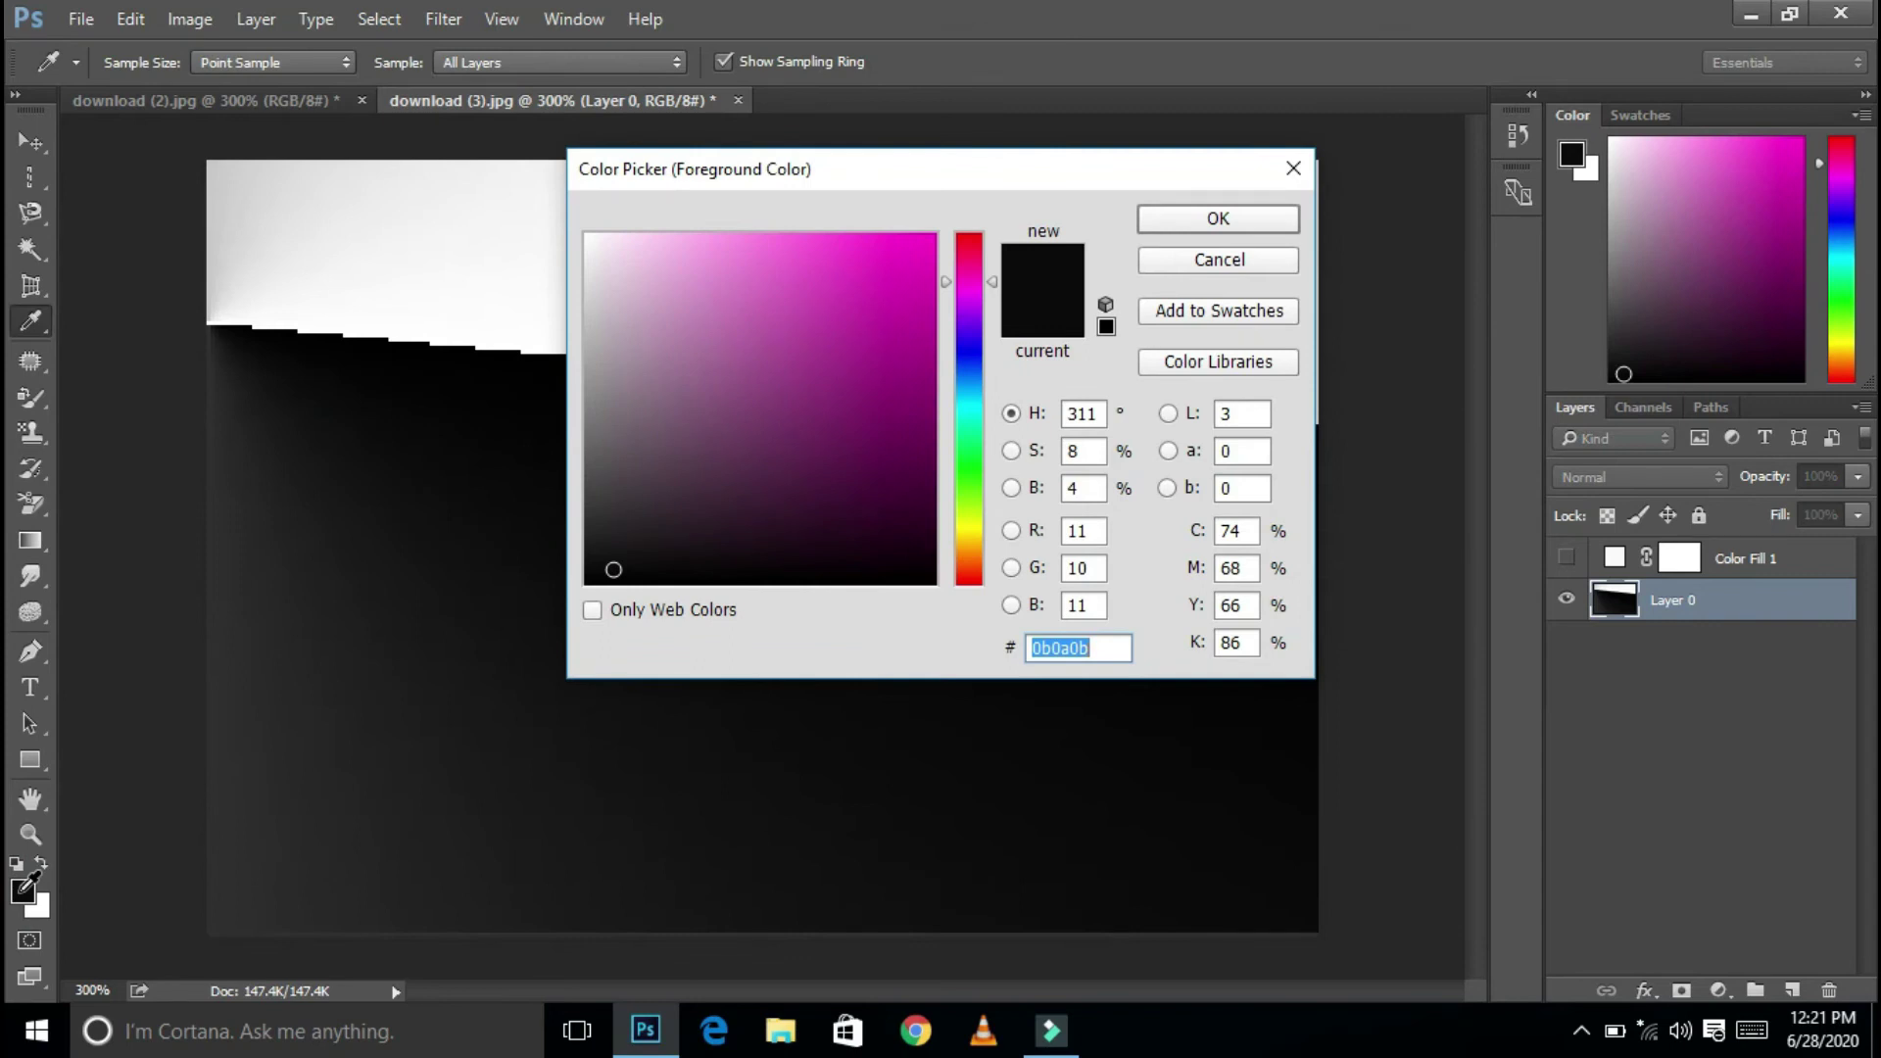
{"action": "left_click", "coordinate": [966, 407]}
{"action": "left_click", "coordinate": [1211, 217]}
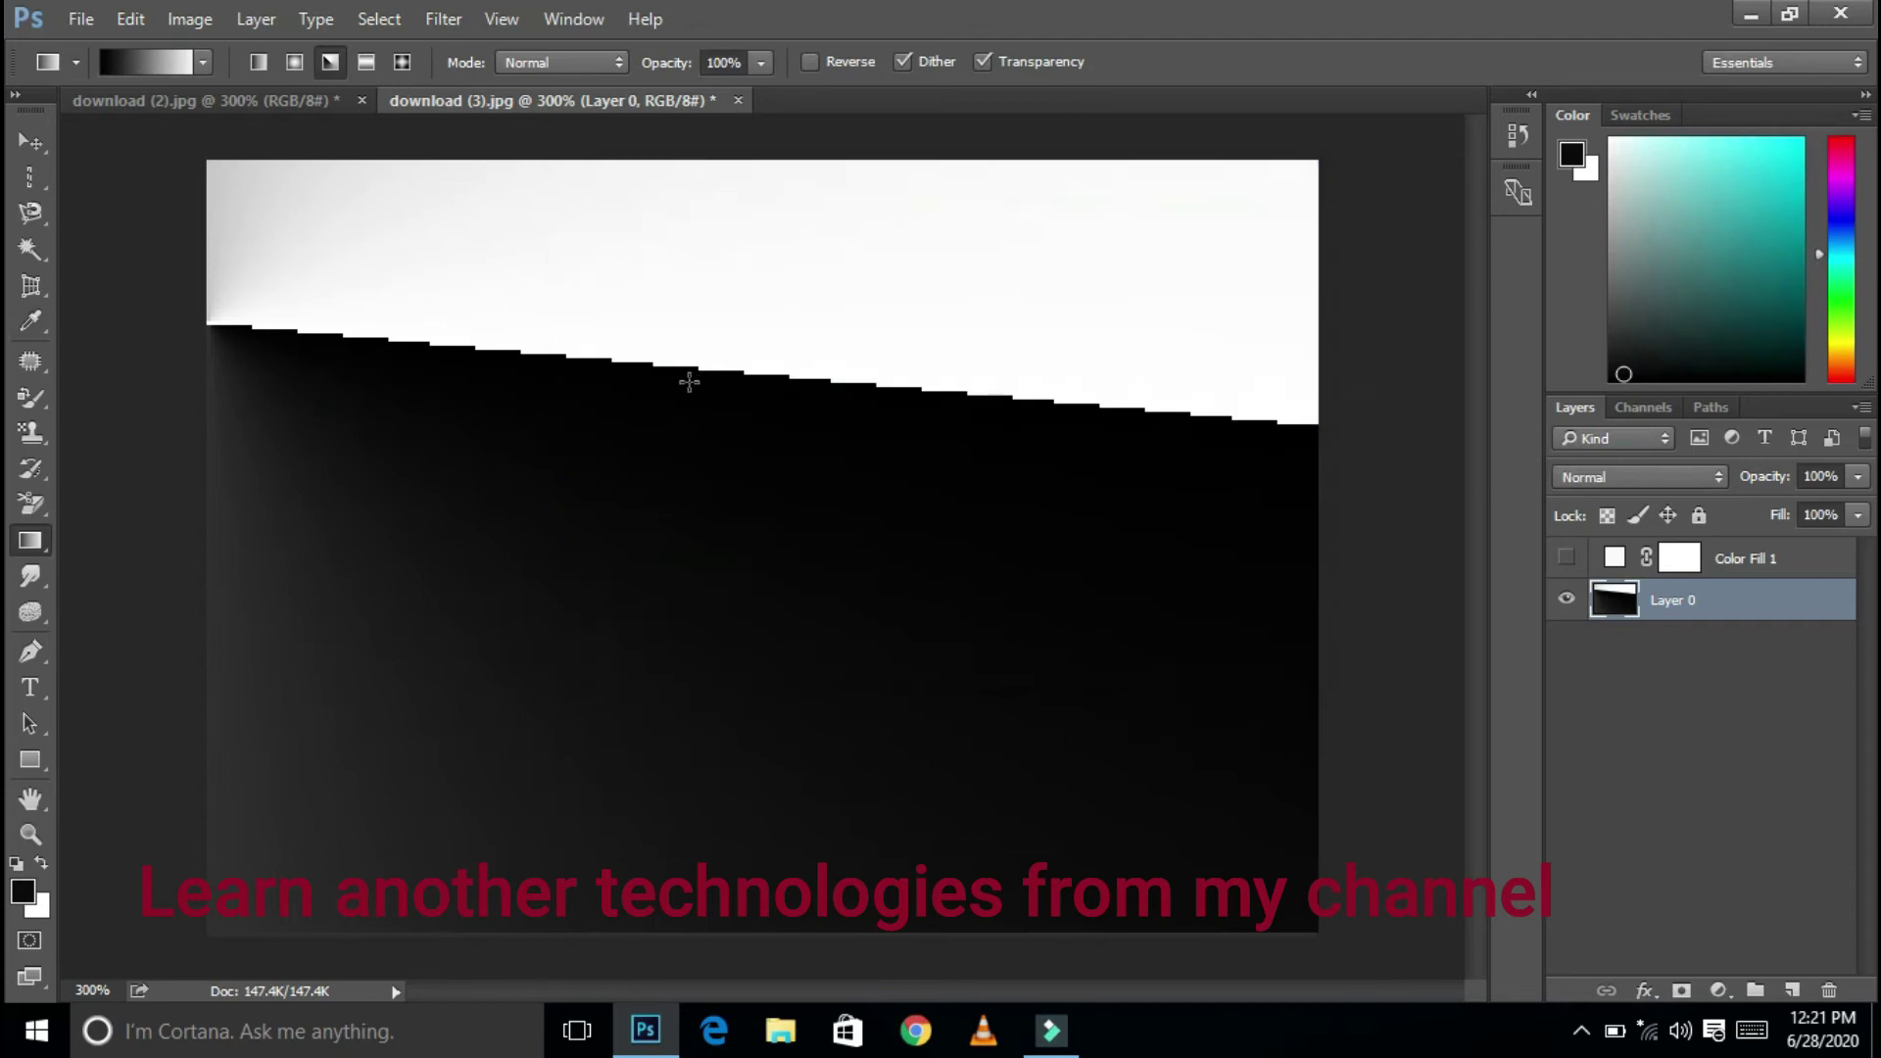
{"action": "left_click", "coordinate": [39, 903]}
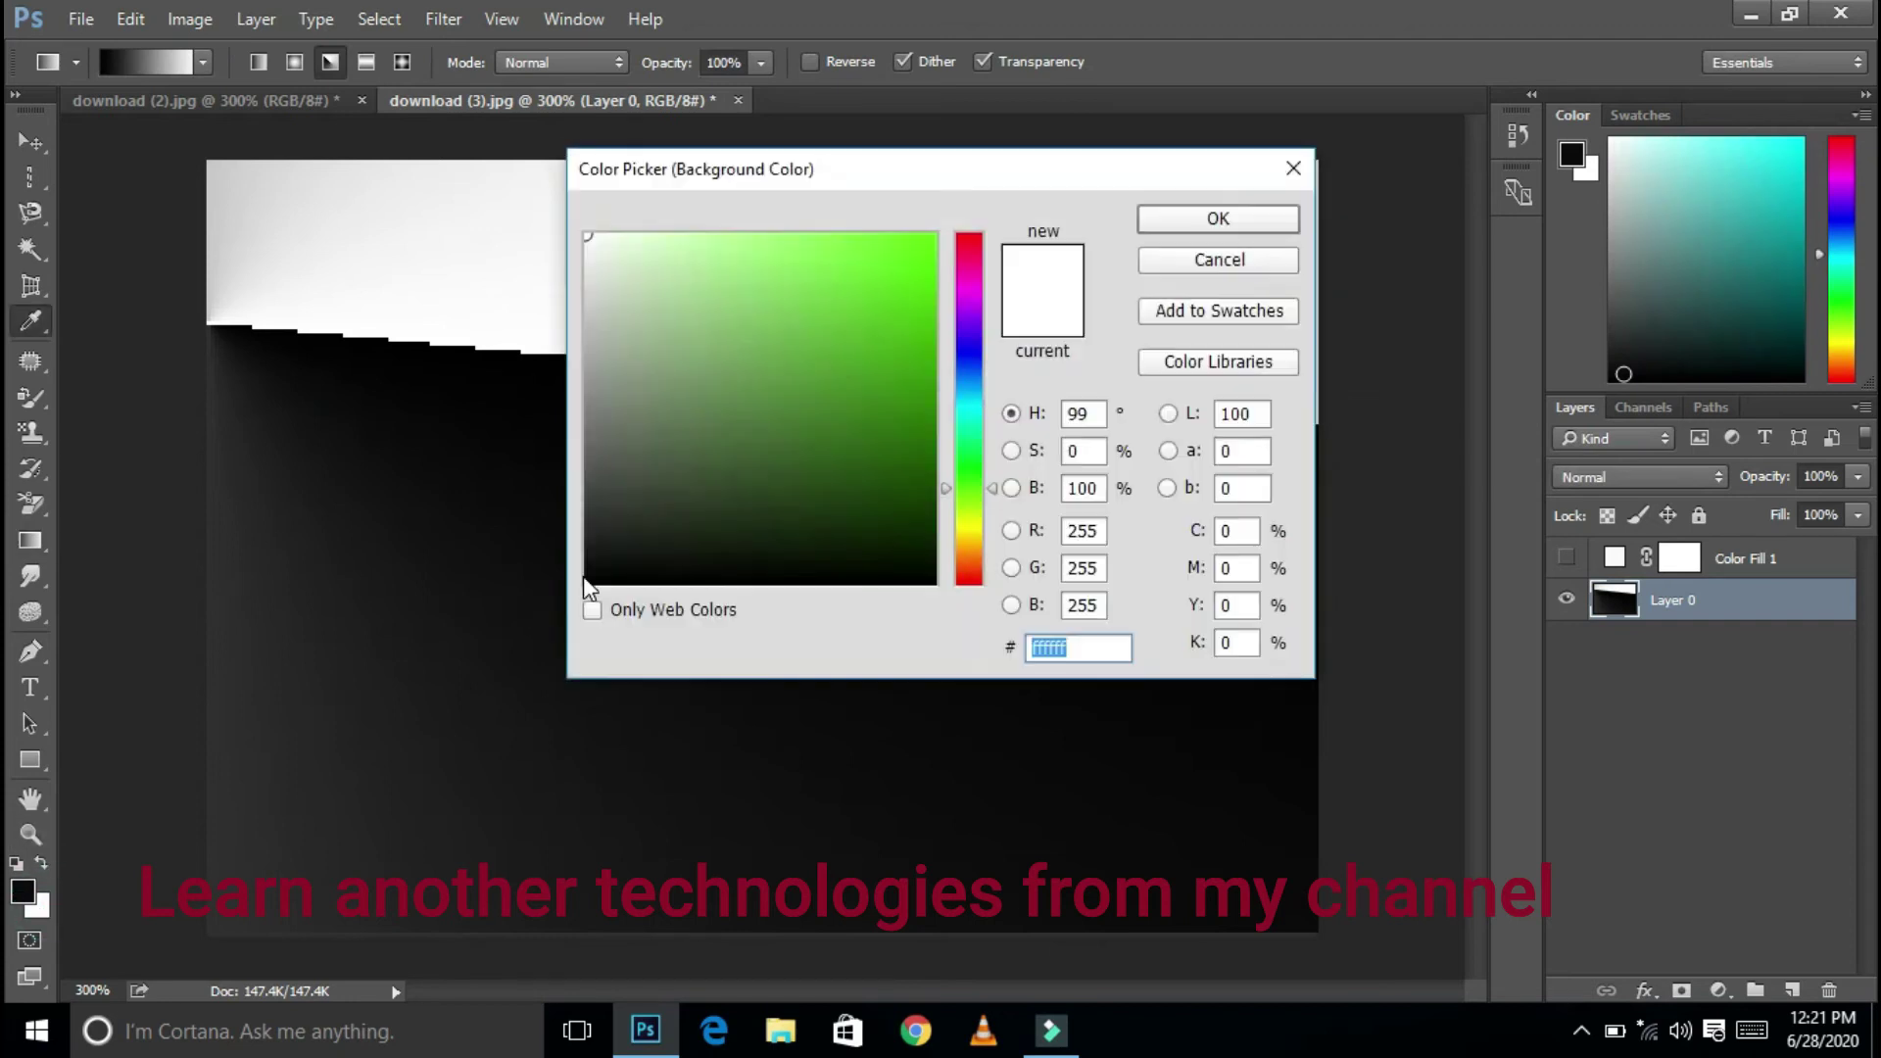
{"action": "left_click", "coordinate": [1218, 218]}
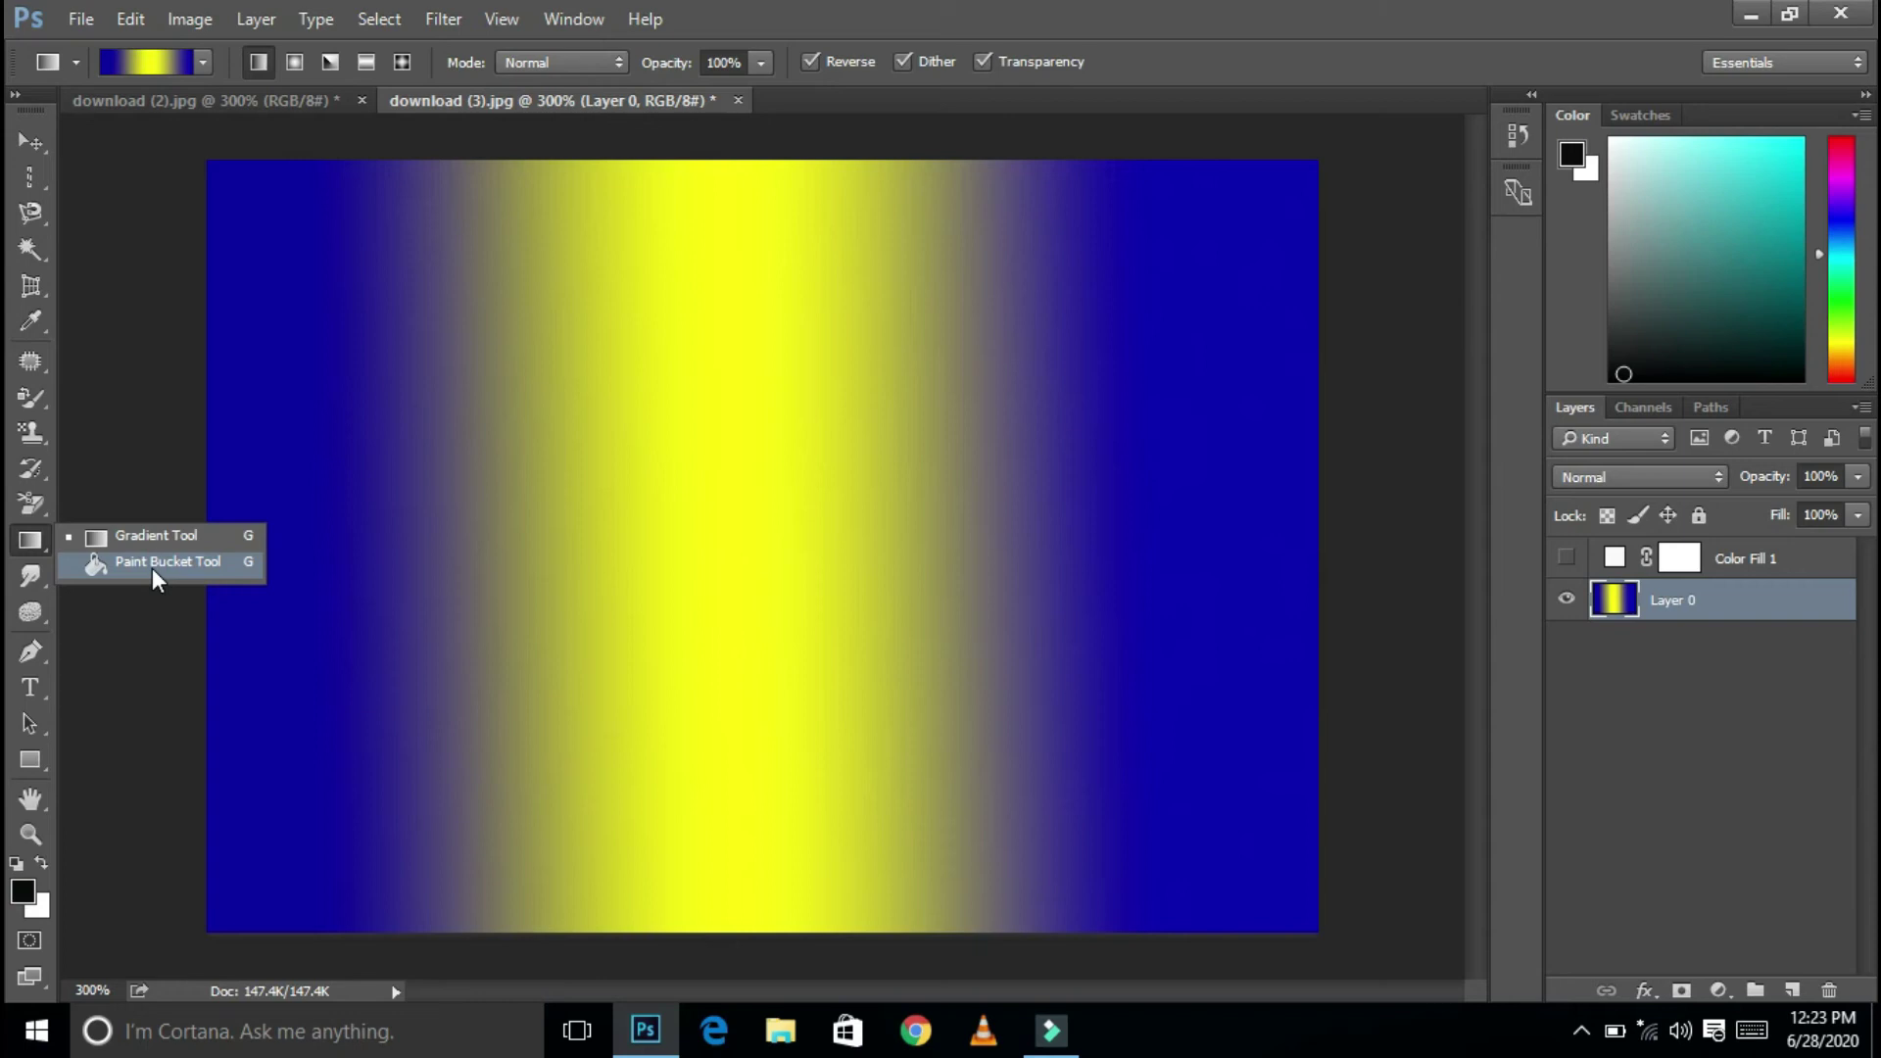
Switch to the Paint Bucket, pick a red foreground colour, and fill the left blue strip.
{"action": "left_click", "coordinate": [151, 562]}
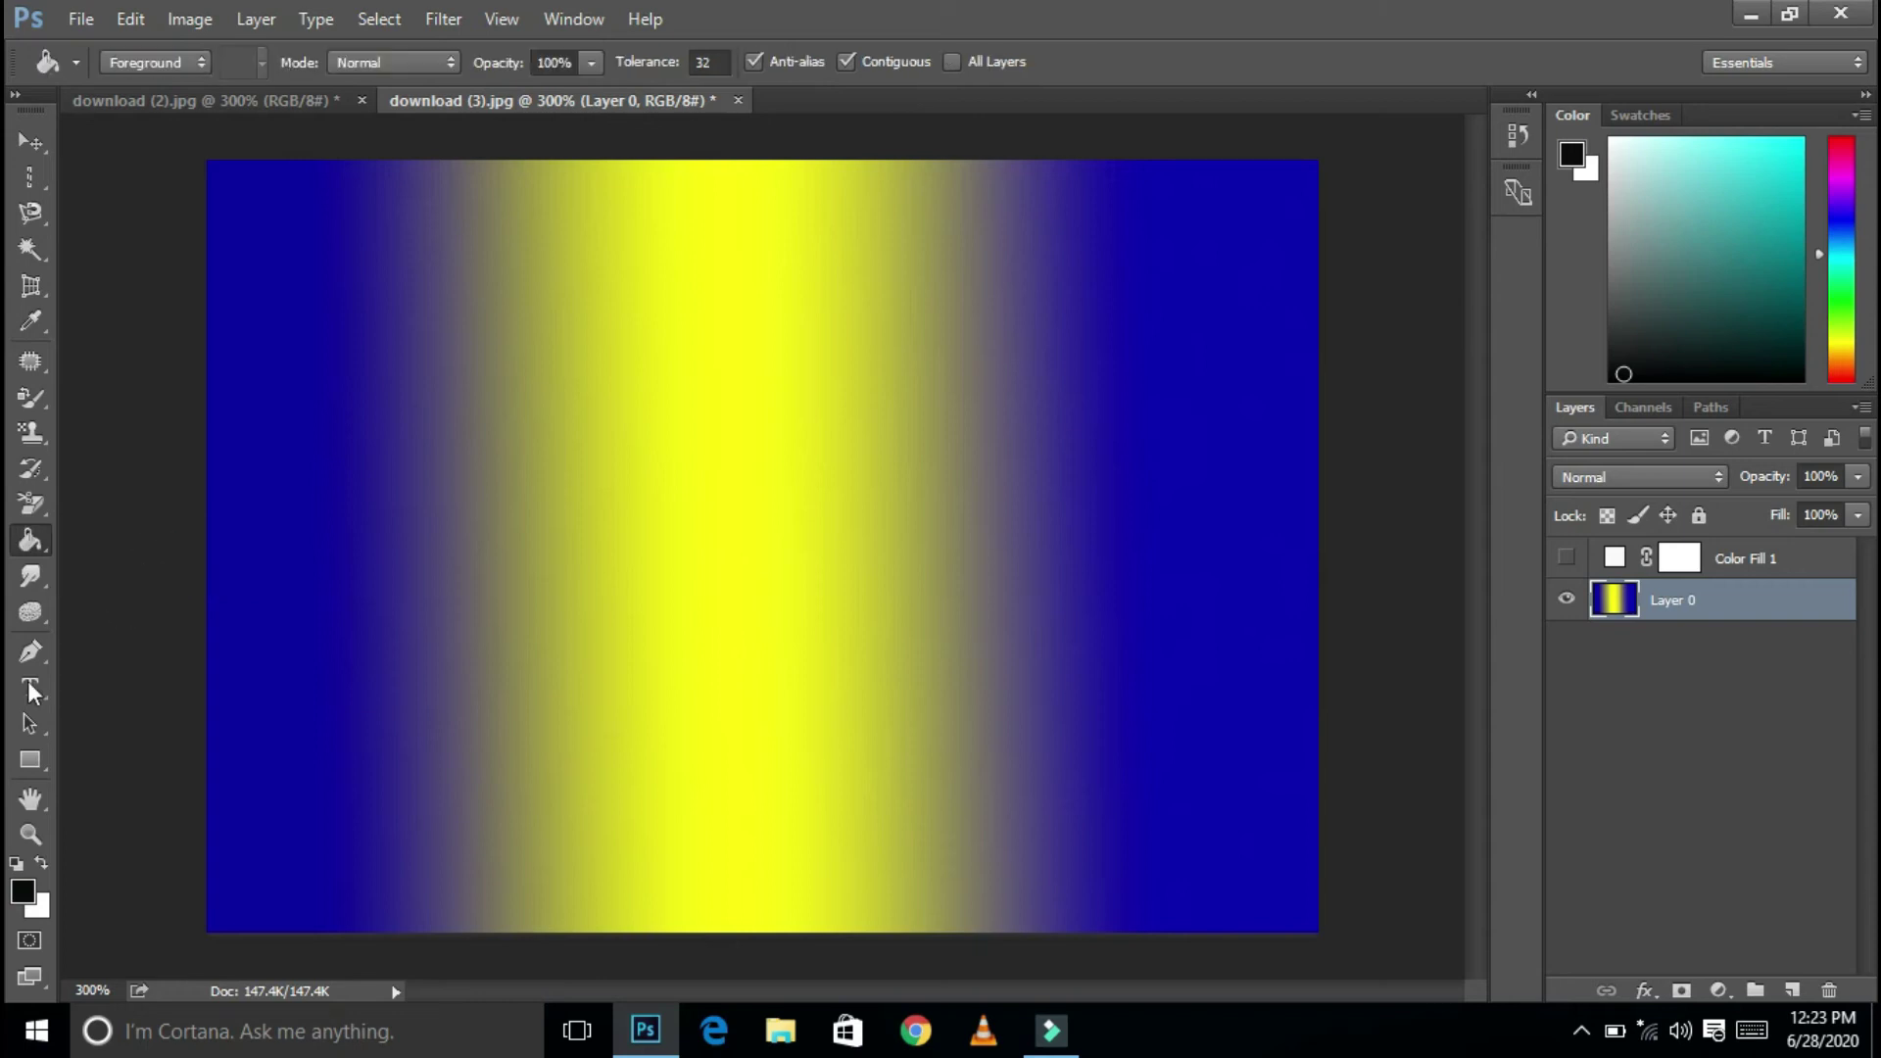
{"action": "left_click", "coordinate": [27, 891]}
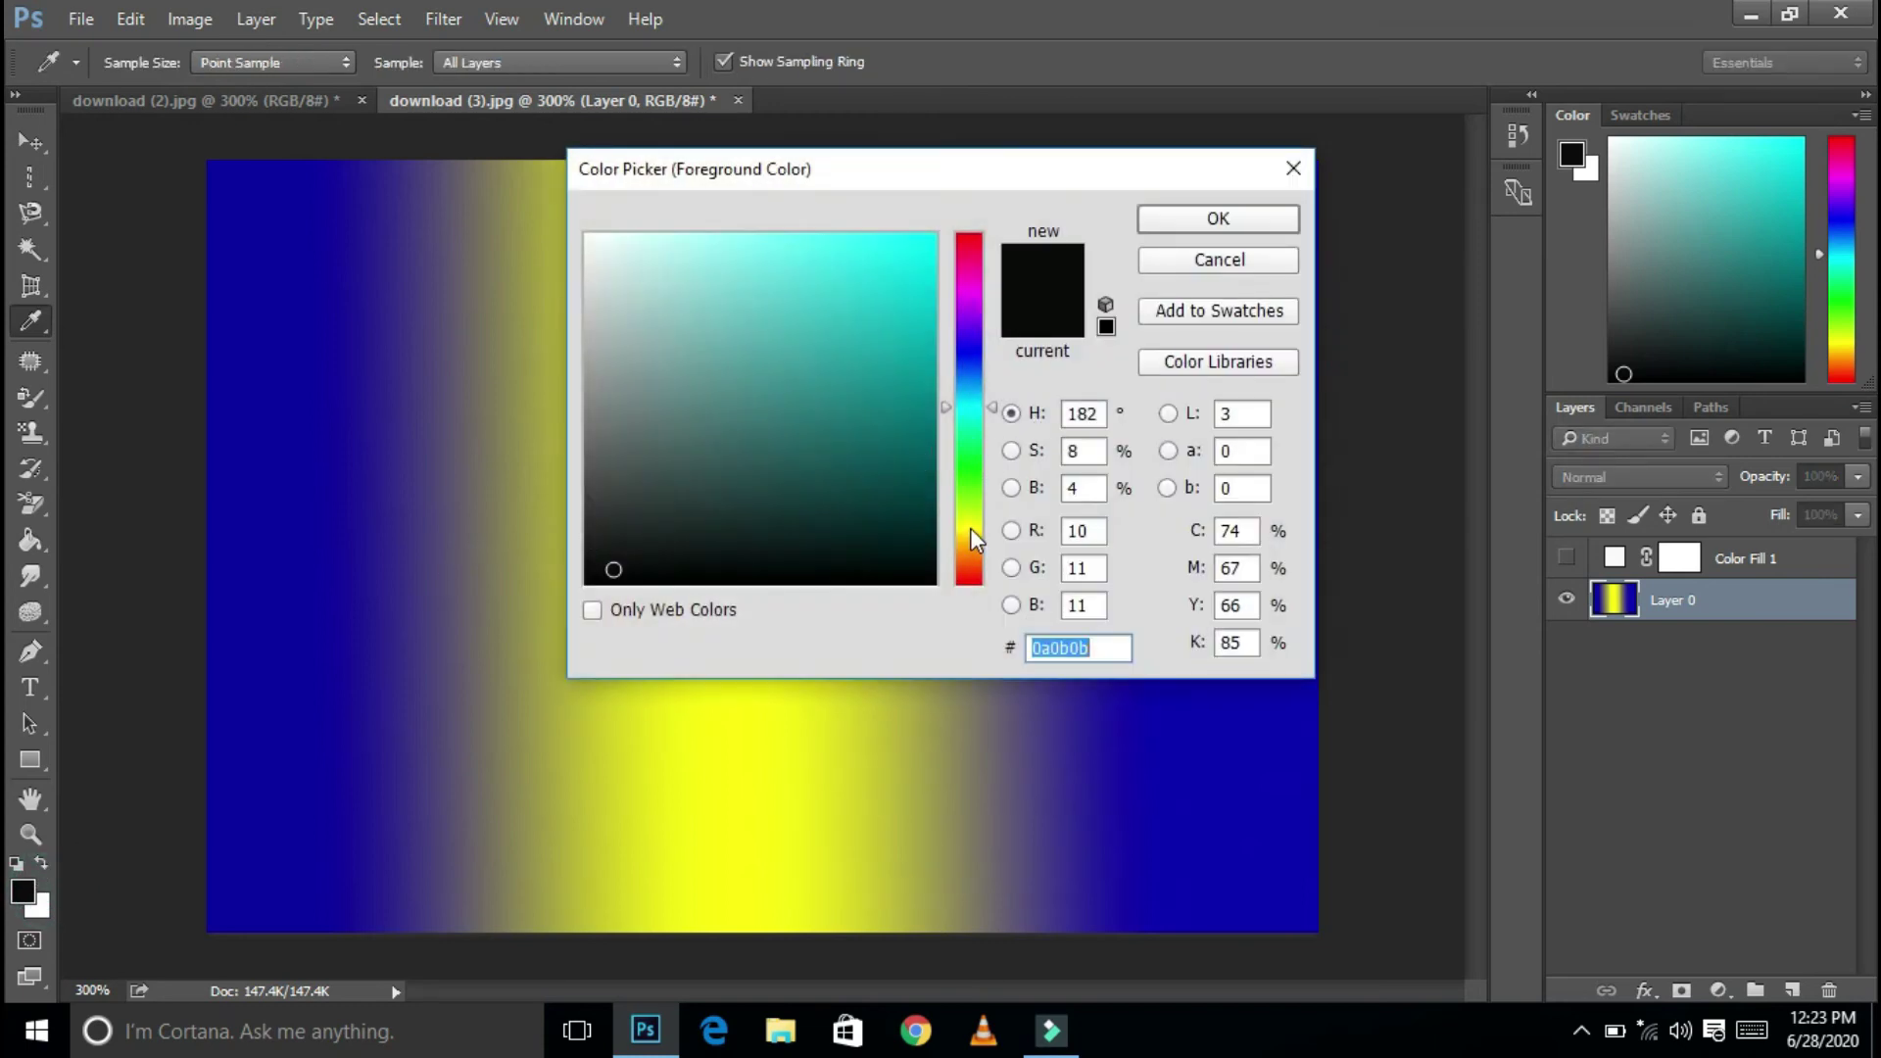
{"action": "left_click", "coordinate": [972, 572]}
{"action": "left_click", "coordinate": [1217, 219]}
{"action": "key", "text": "g"}
{"action": "left_click", "coordinate": [280, 365]}
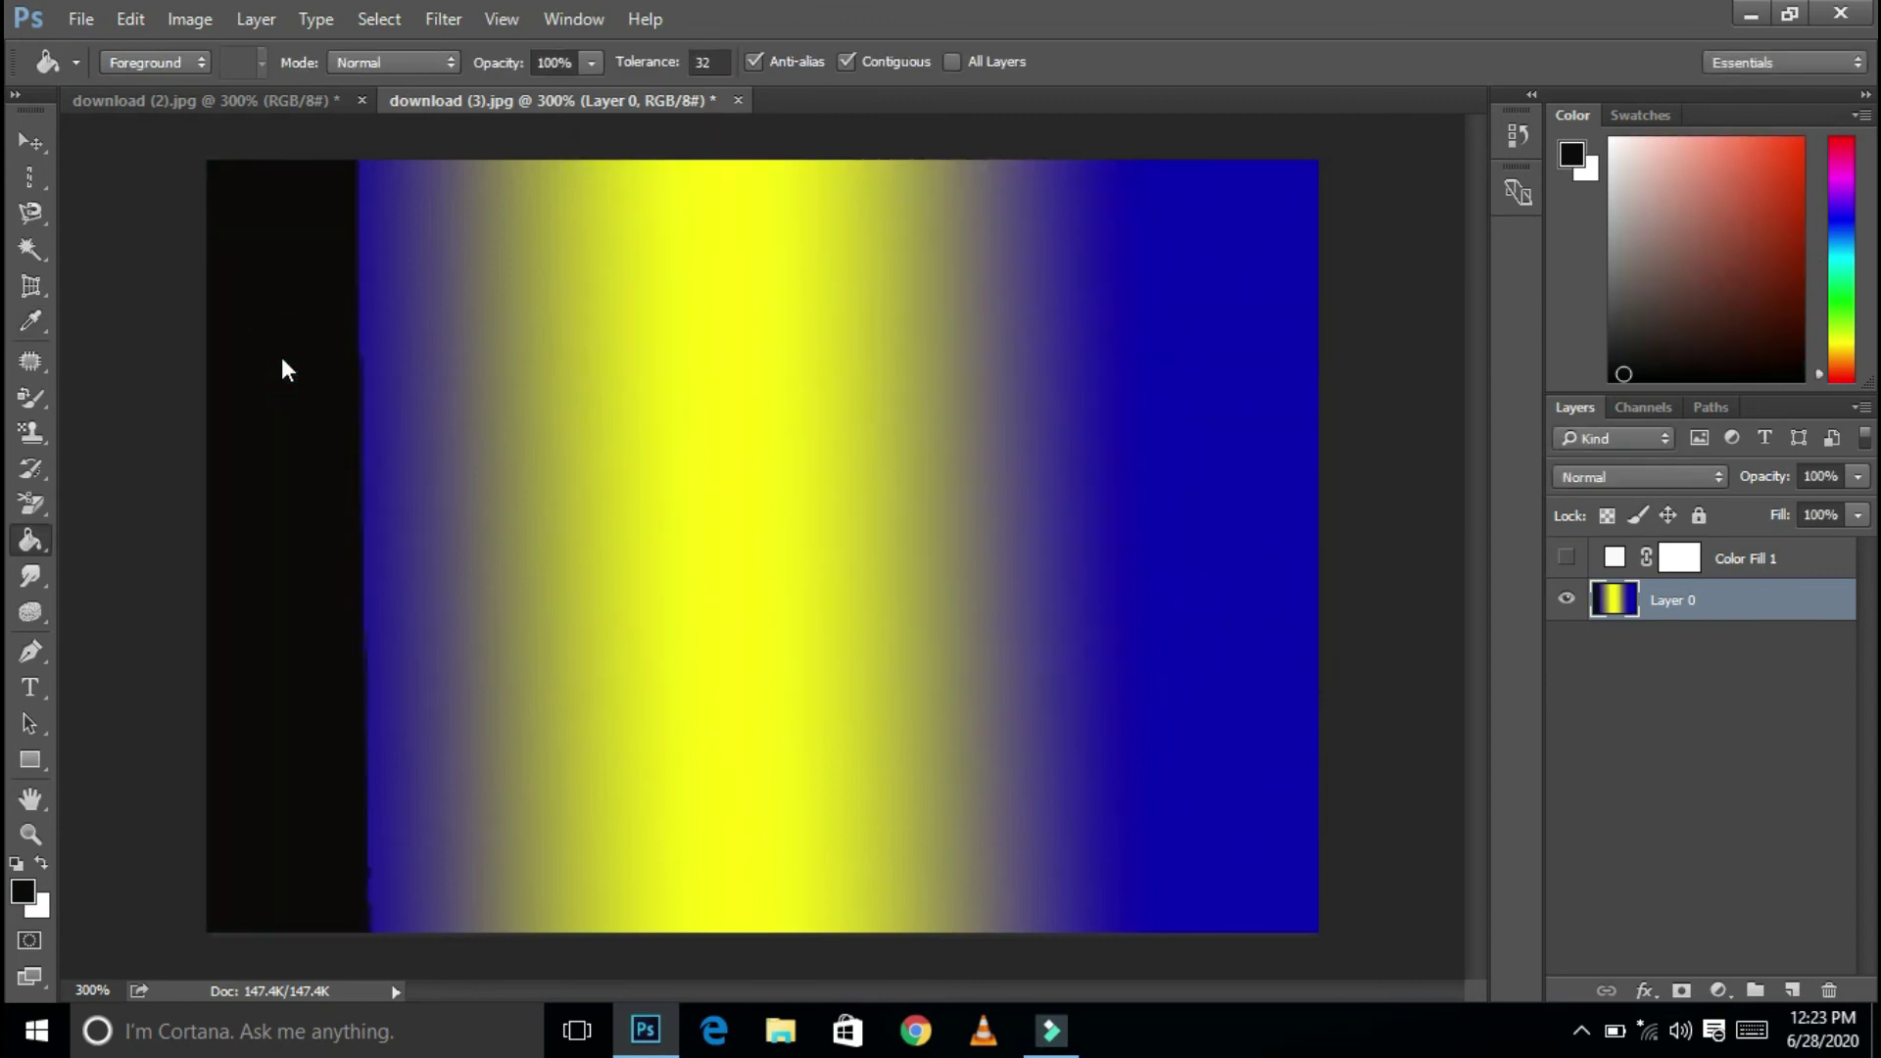
Set the bucket fill source to Foreground, fill two right-side strips black, and show the Gradient/Paint Bucket flyout.
{"action": "left_click", "coordinate": [24, 889]}
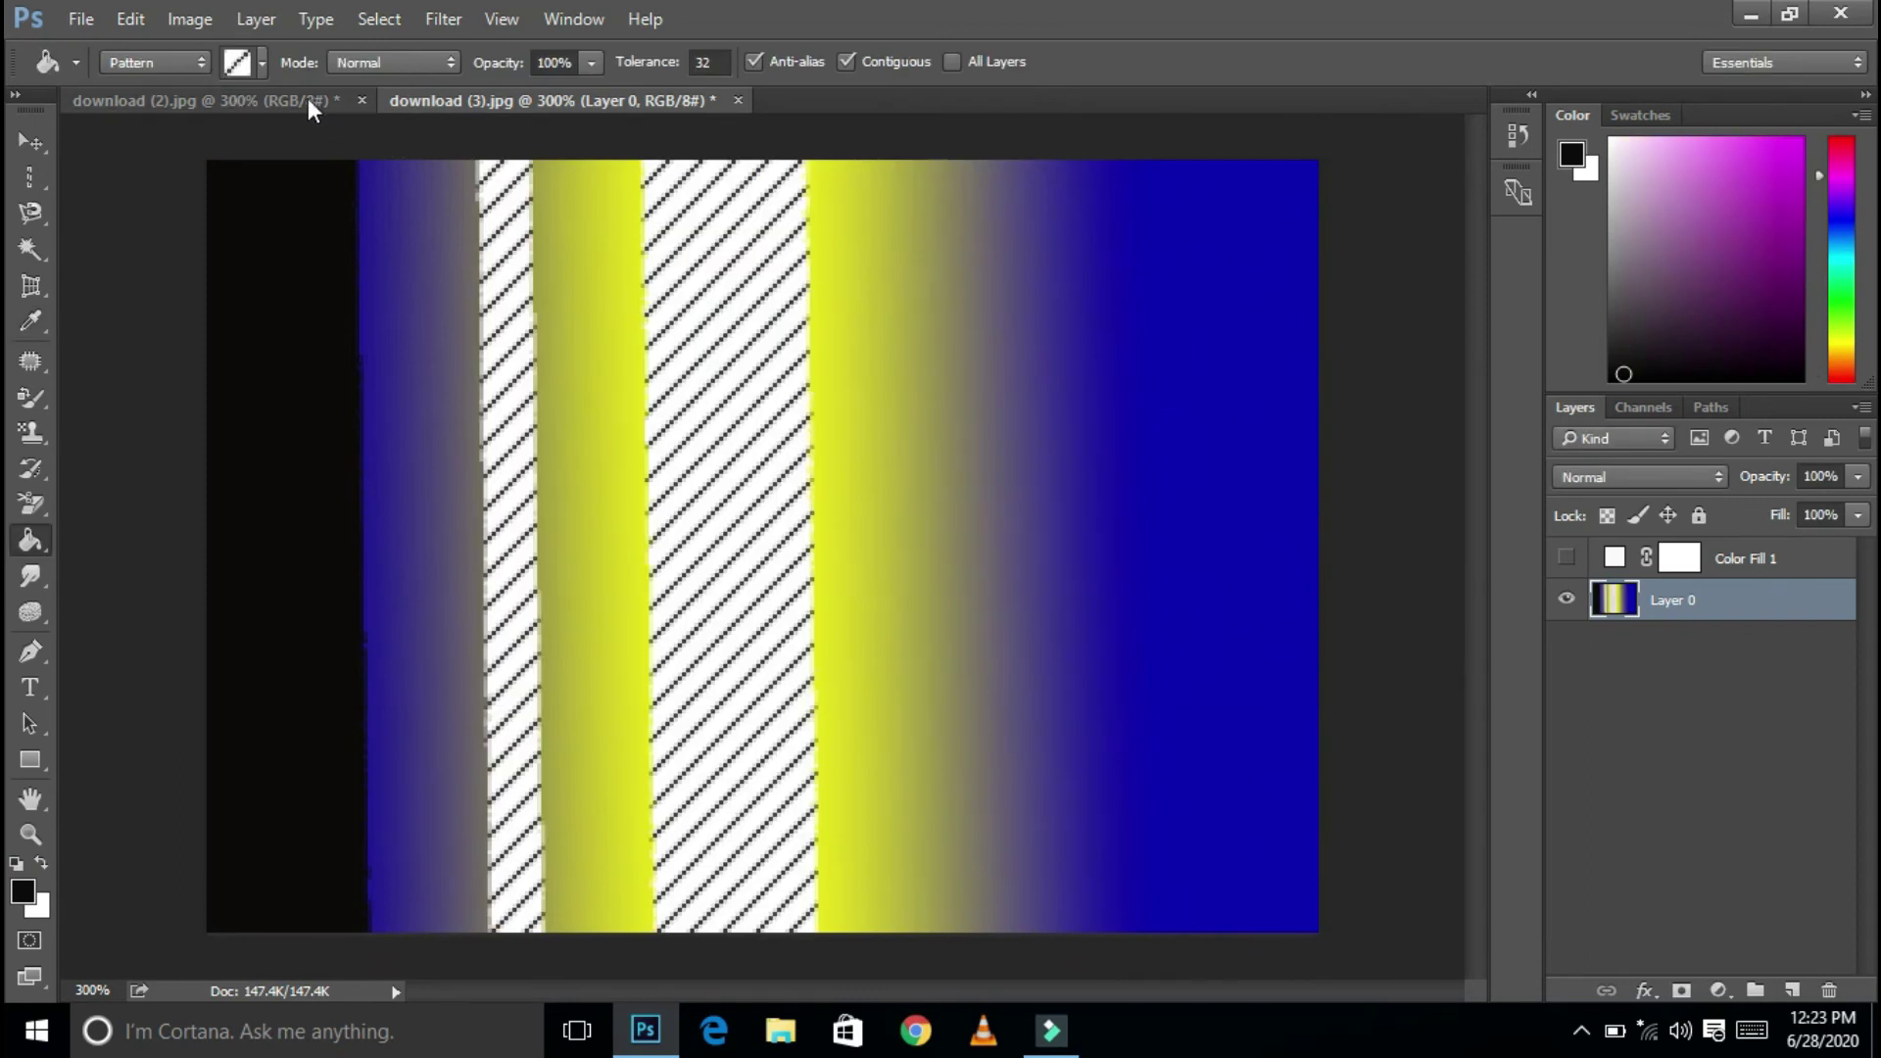
{"action": "left_click", "coordinate": [199, 62]}
{"action": "left_click", "coordinate": [164, 88]}
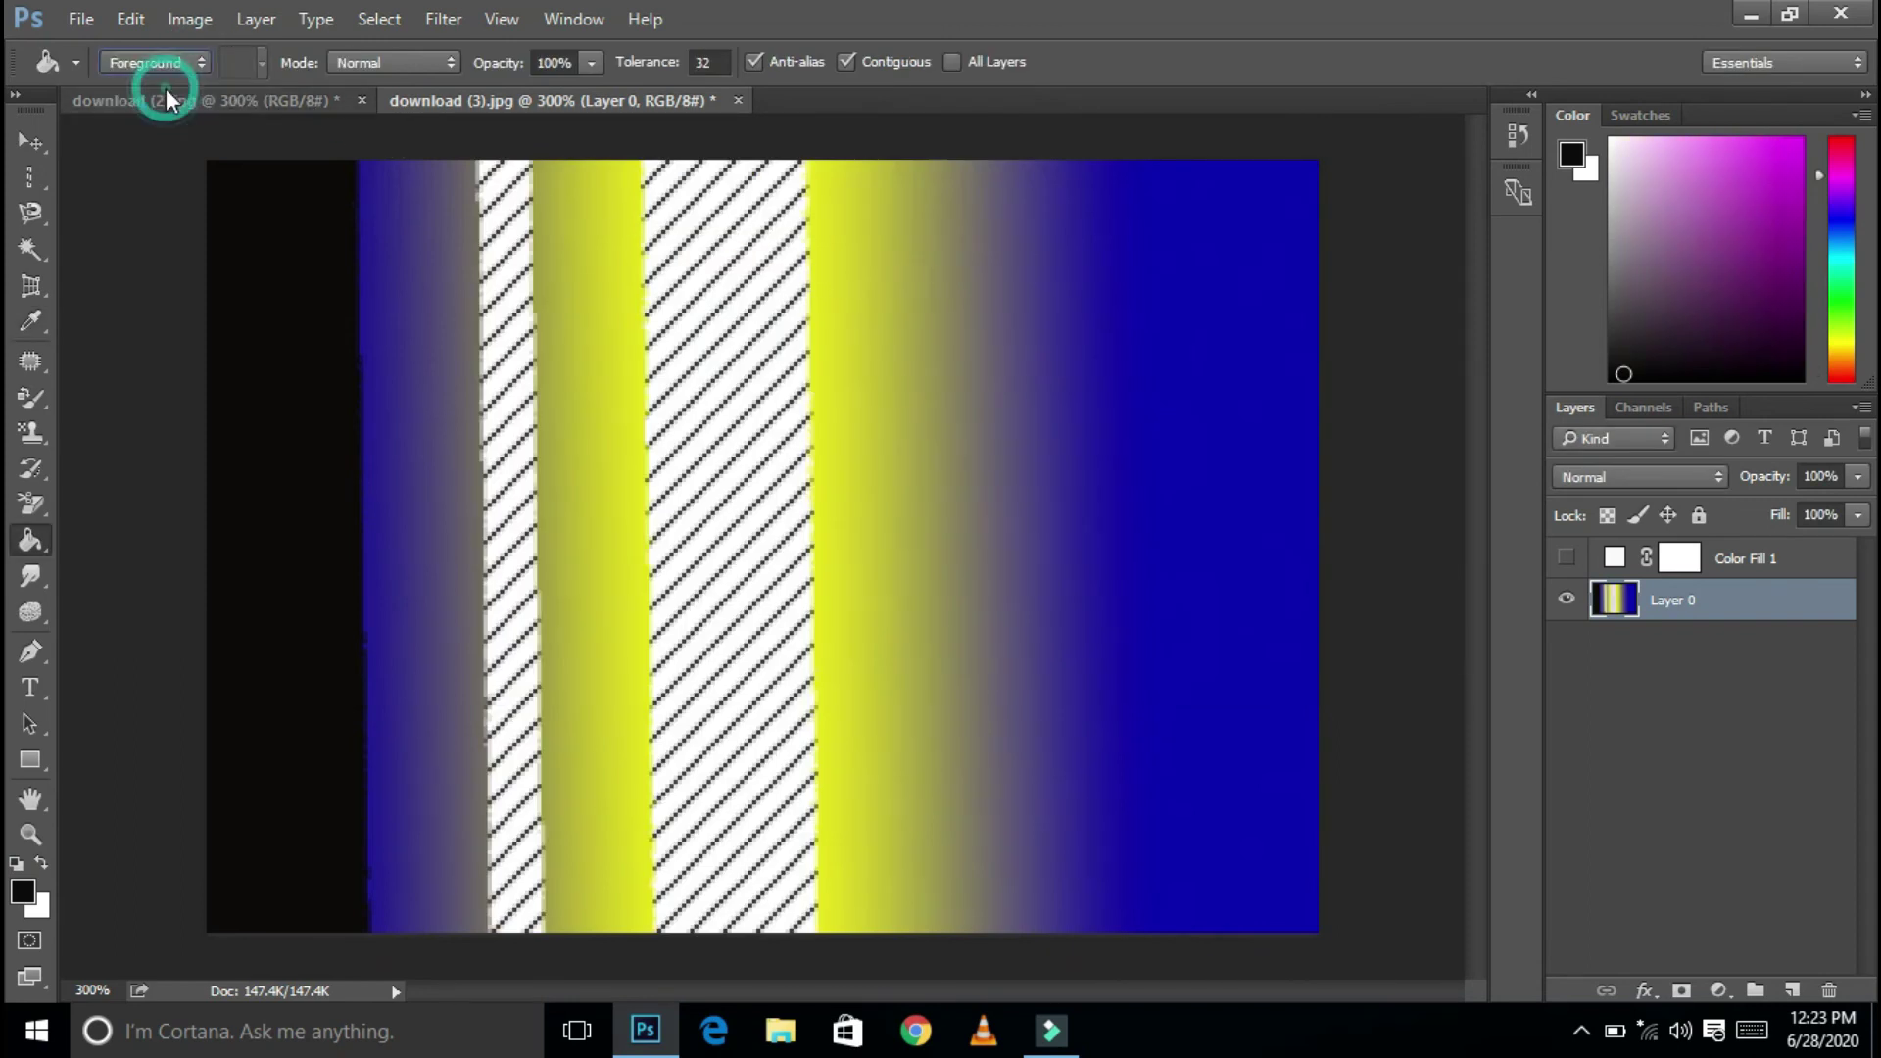
{"action": "left_click", "coordinate": [1082, 279]}
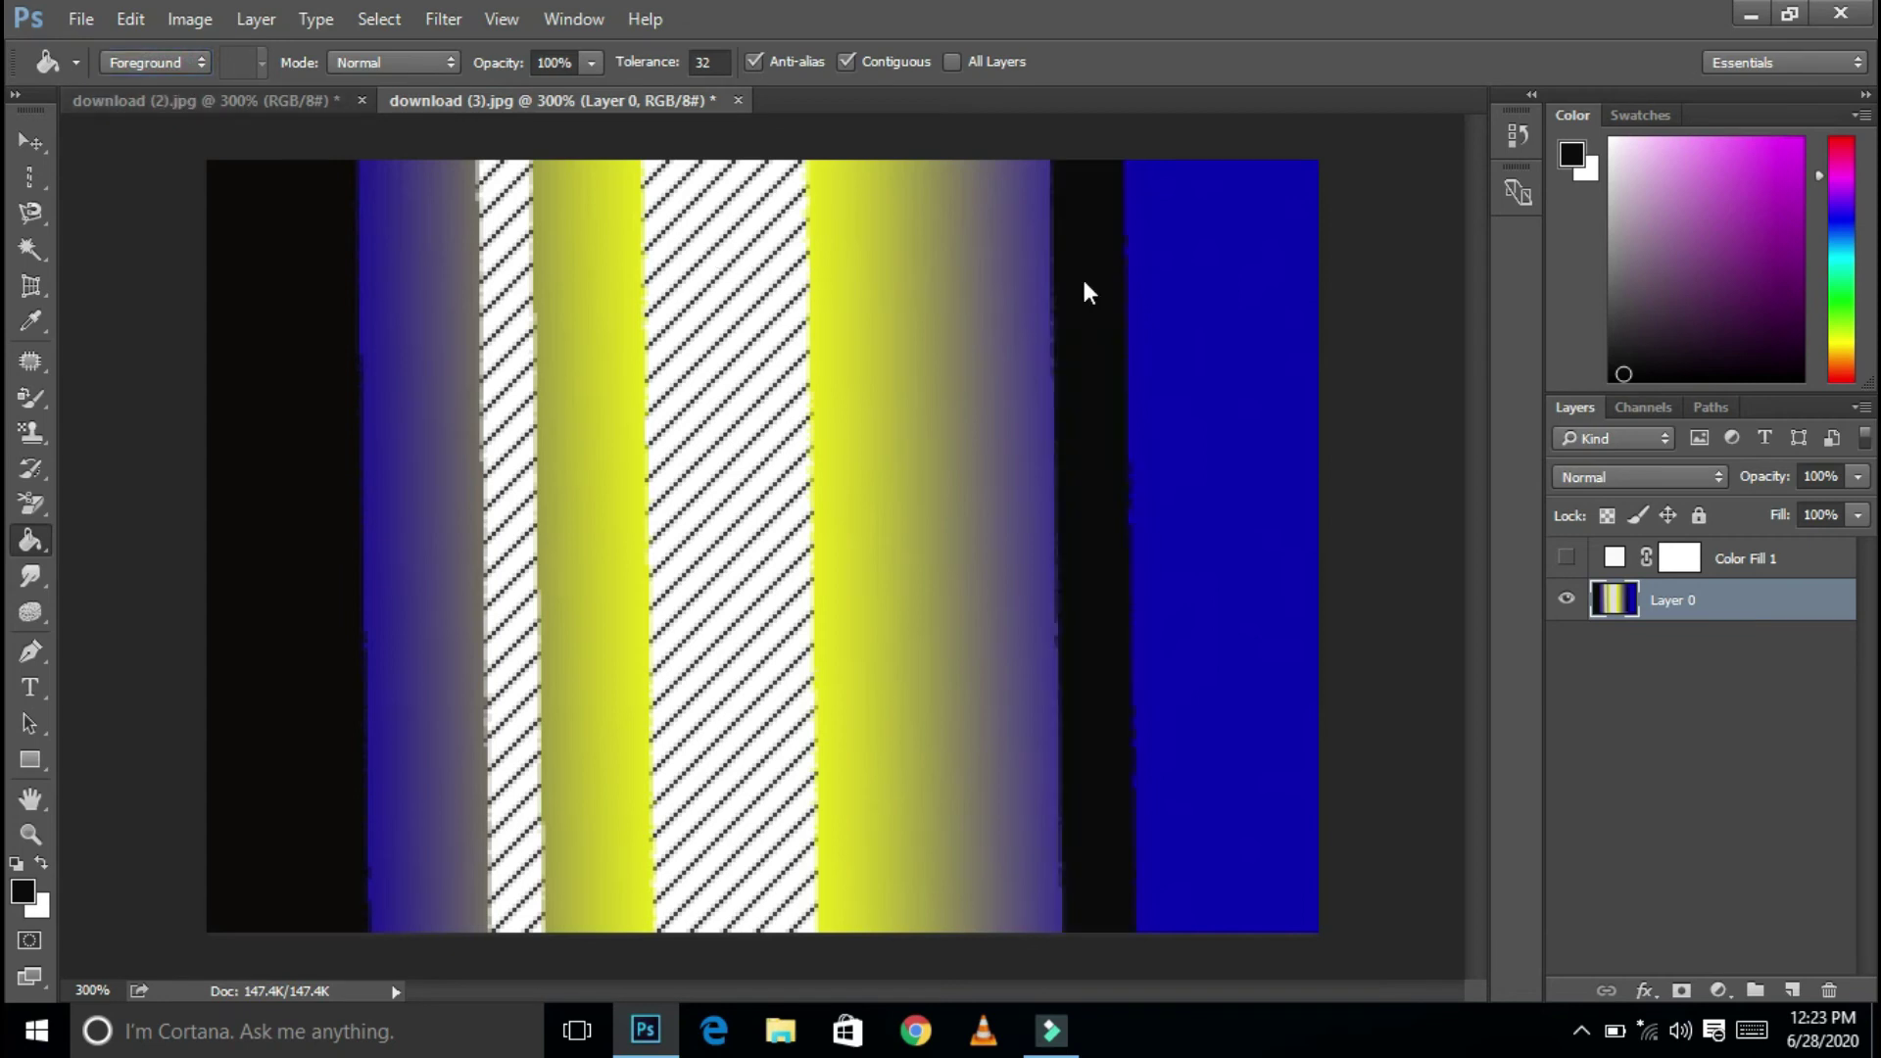
{"action": "left_click", "coordinate": [1163, 285]}
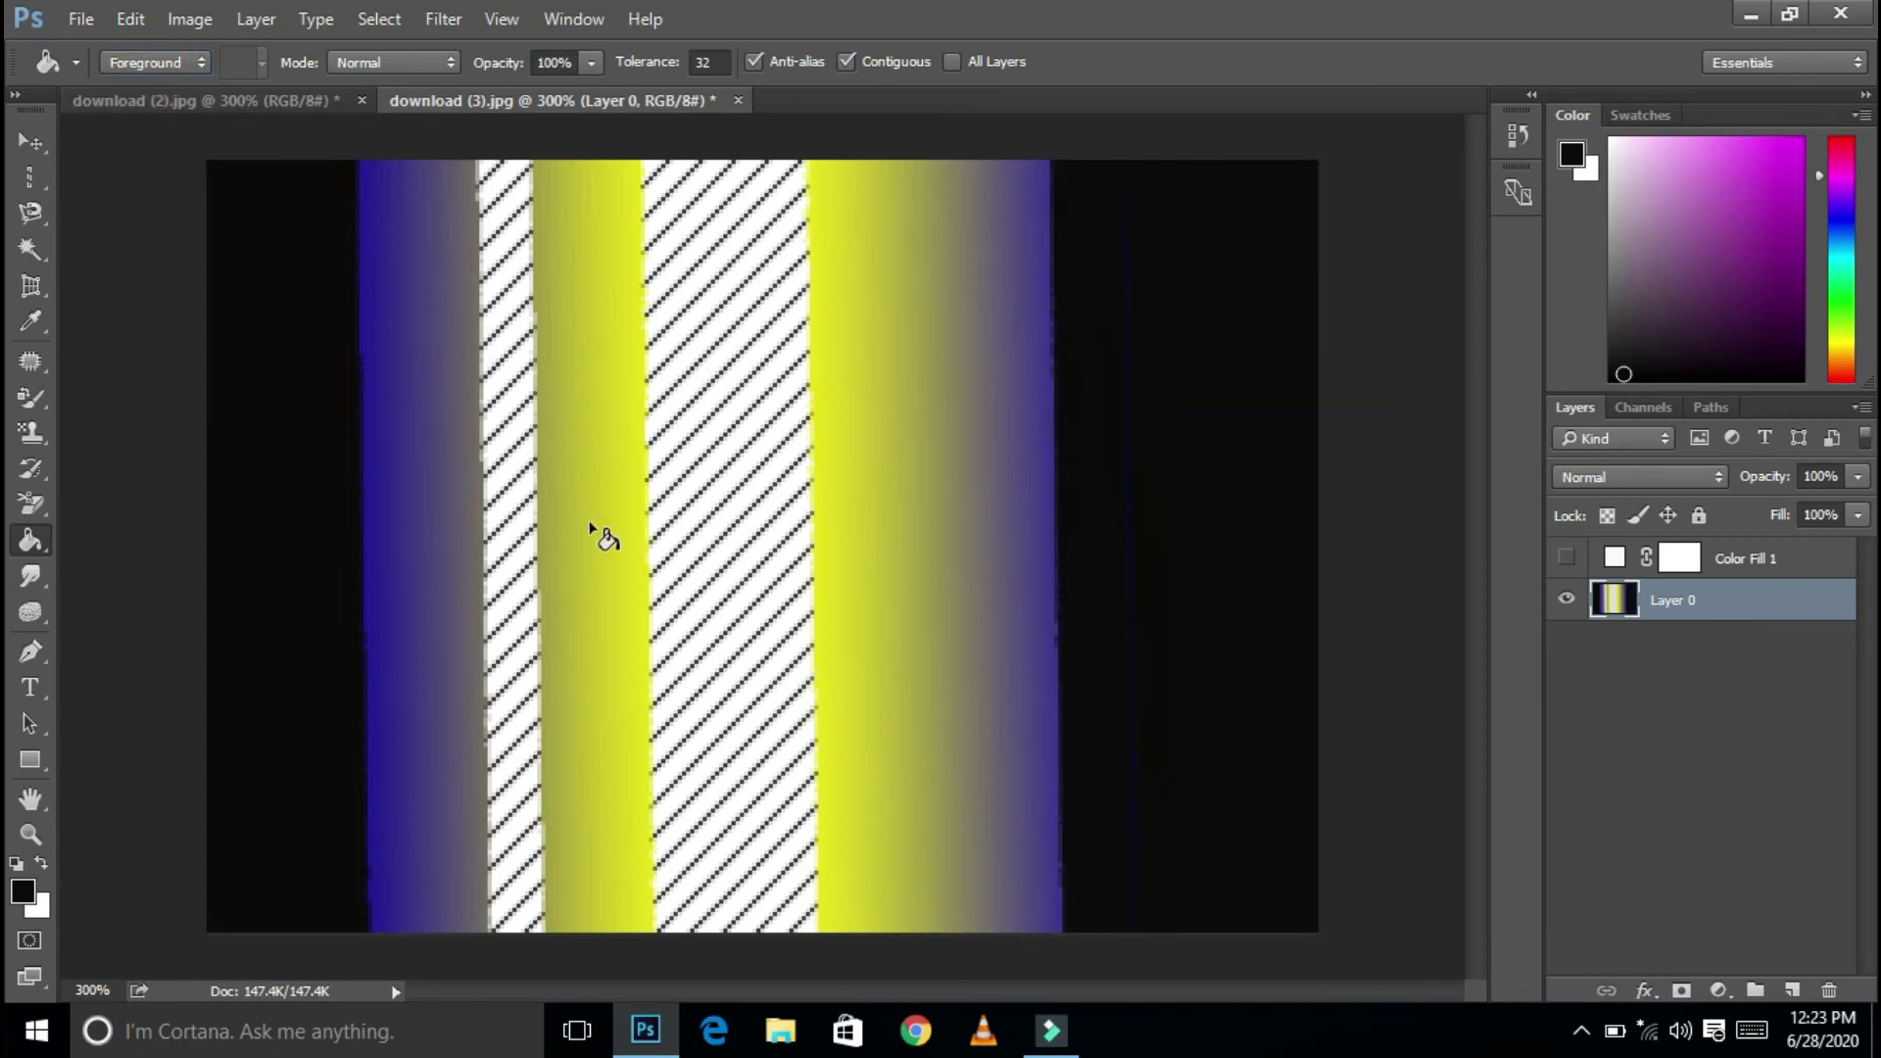
{"action": "right_click", "coordinate": [30, 529]}
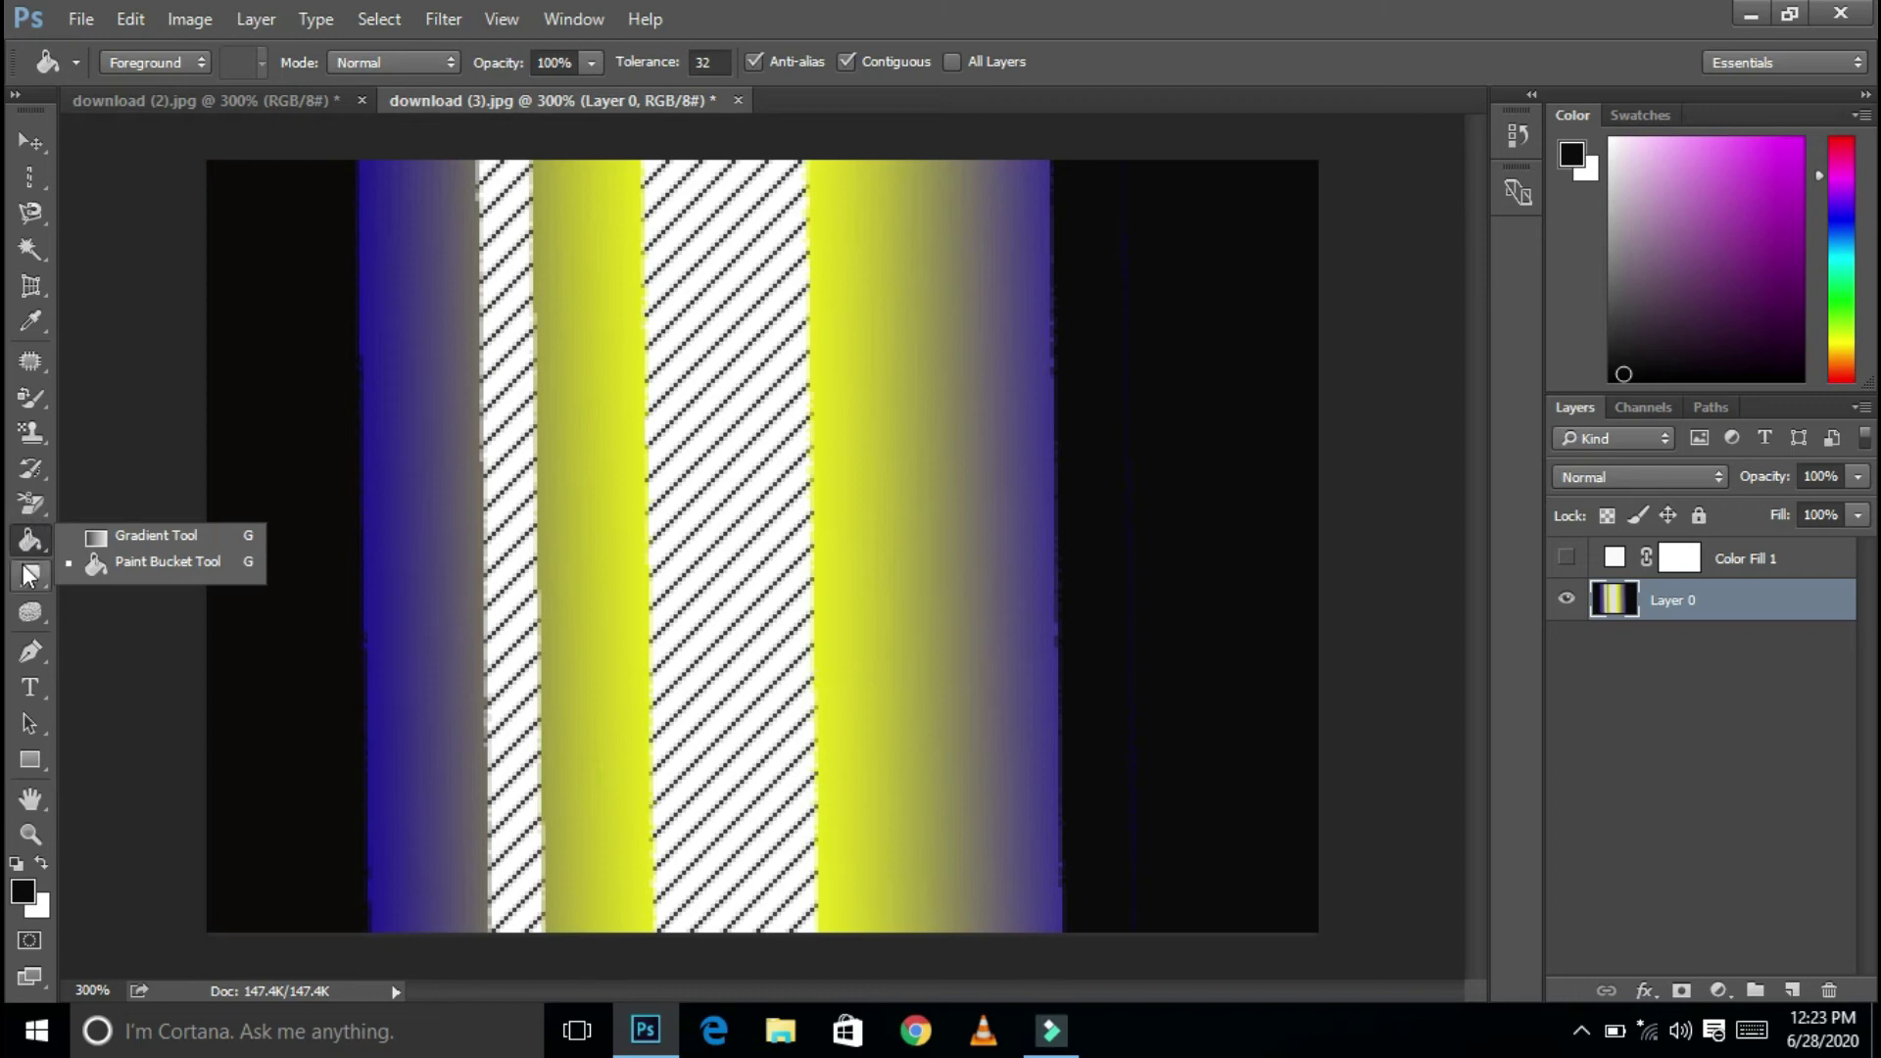
Open the lightbulb photo images2.jpg from the File menu.
{"action": "left_click", "coordinate": [31, 578]}
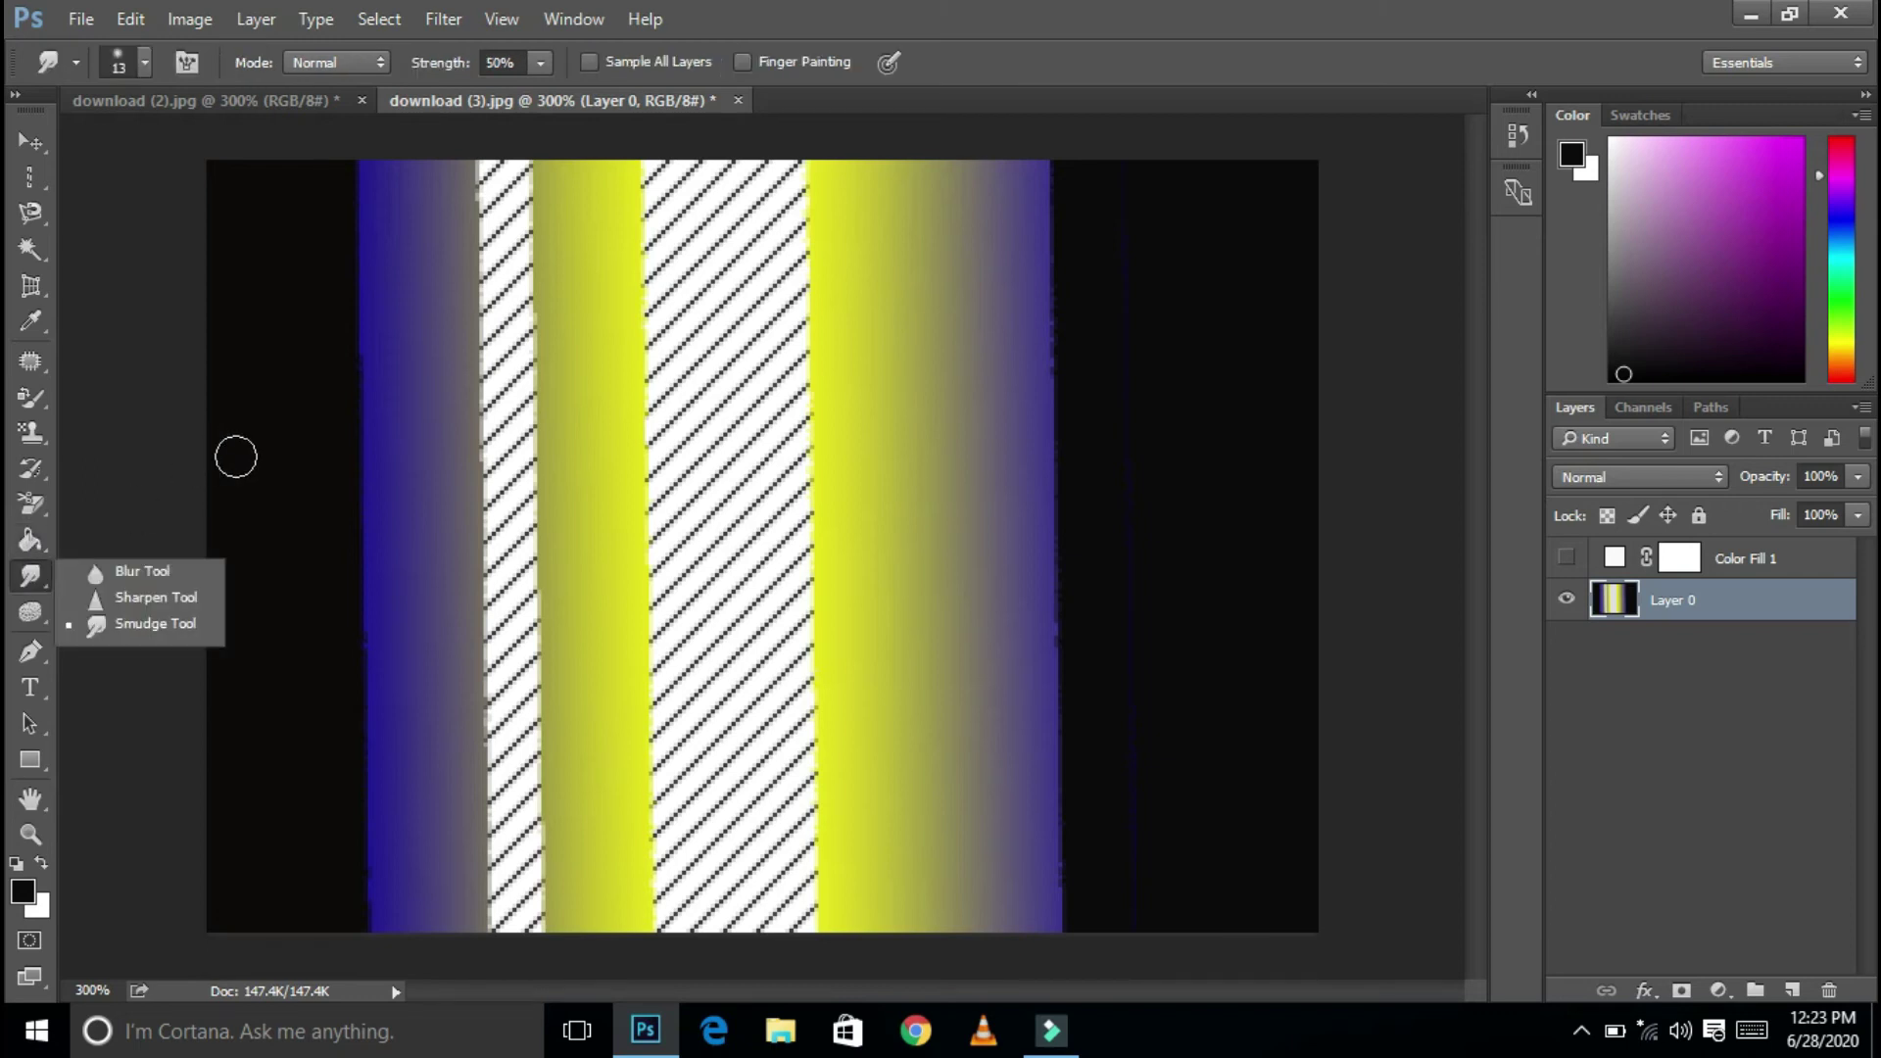
{"action": "left_click", "coordinate": [223, 450]}
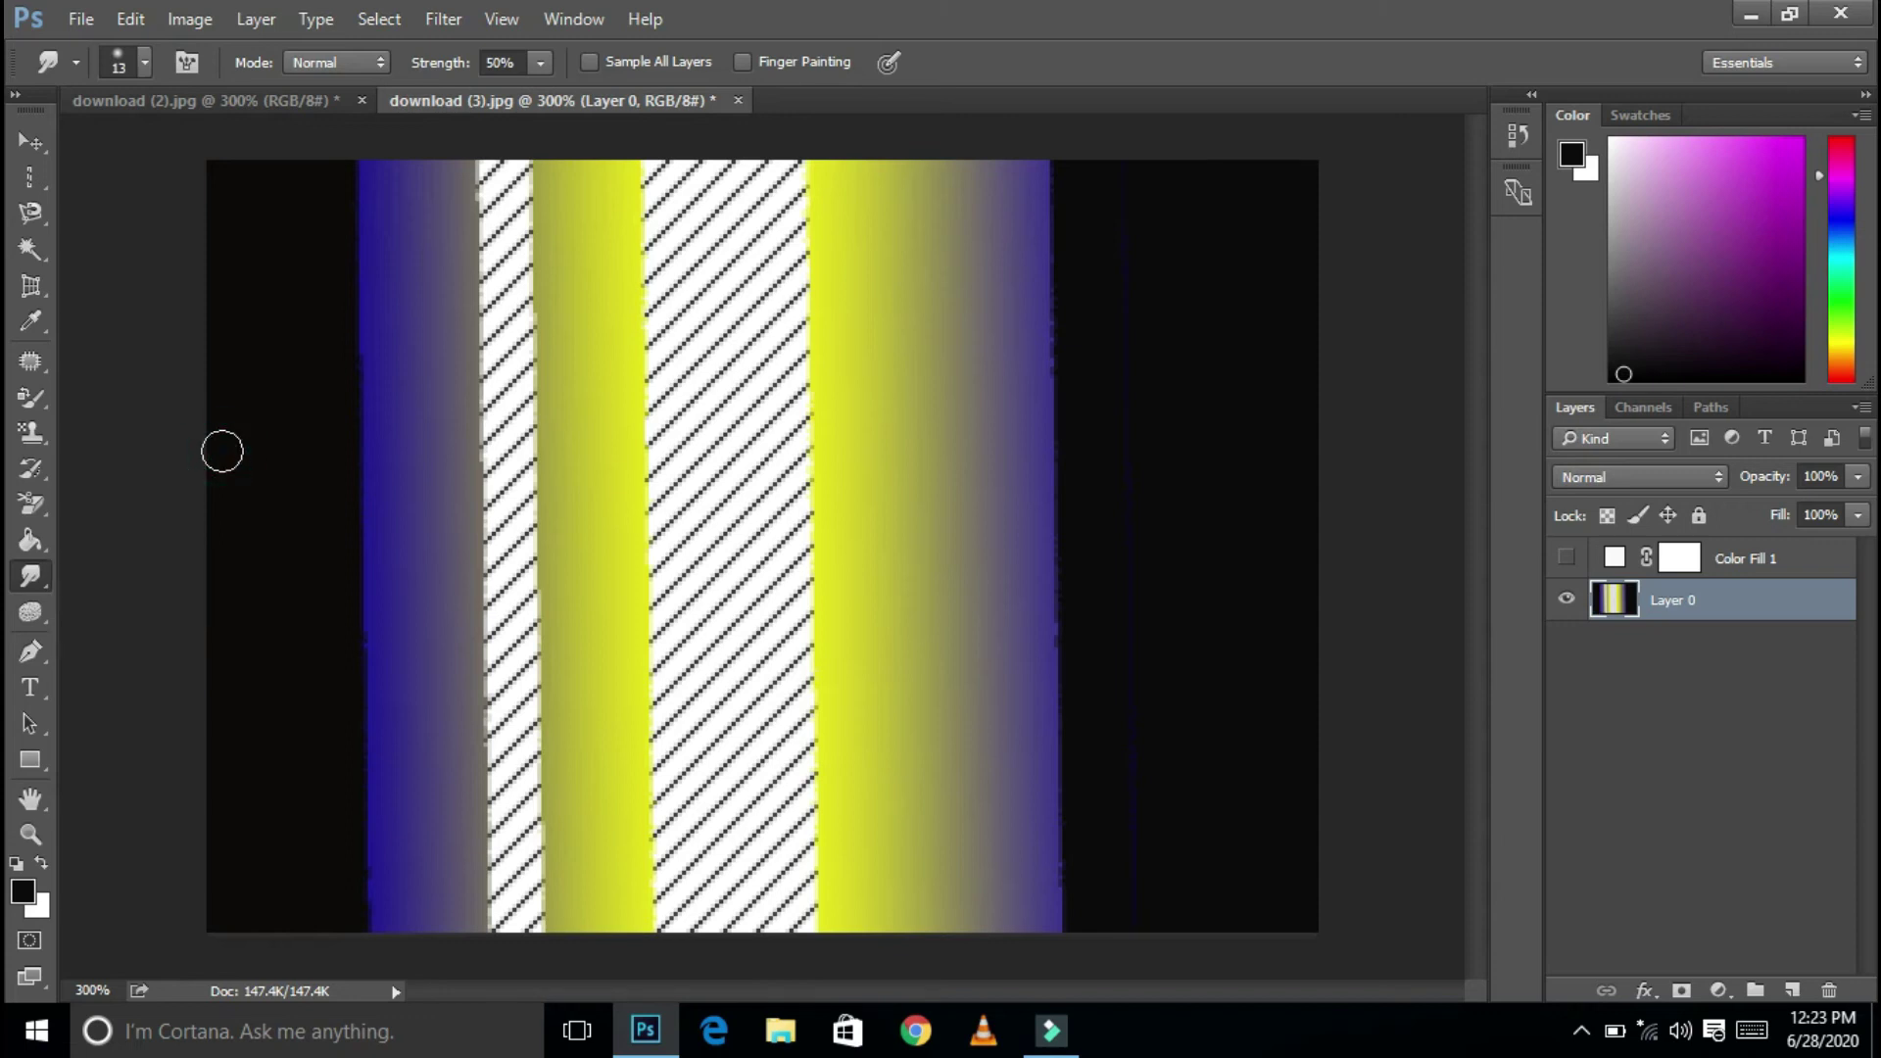
{"action": "left_click", "coordinate": [80, 19]}
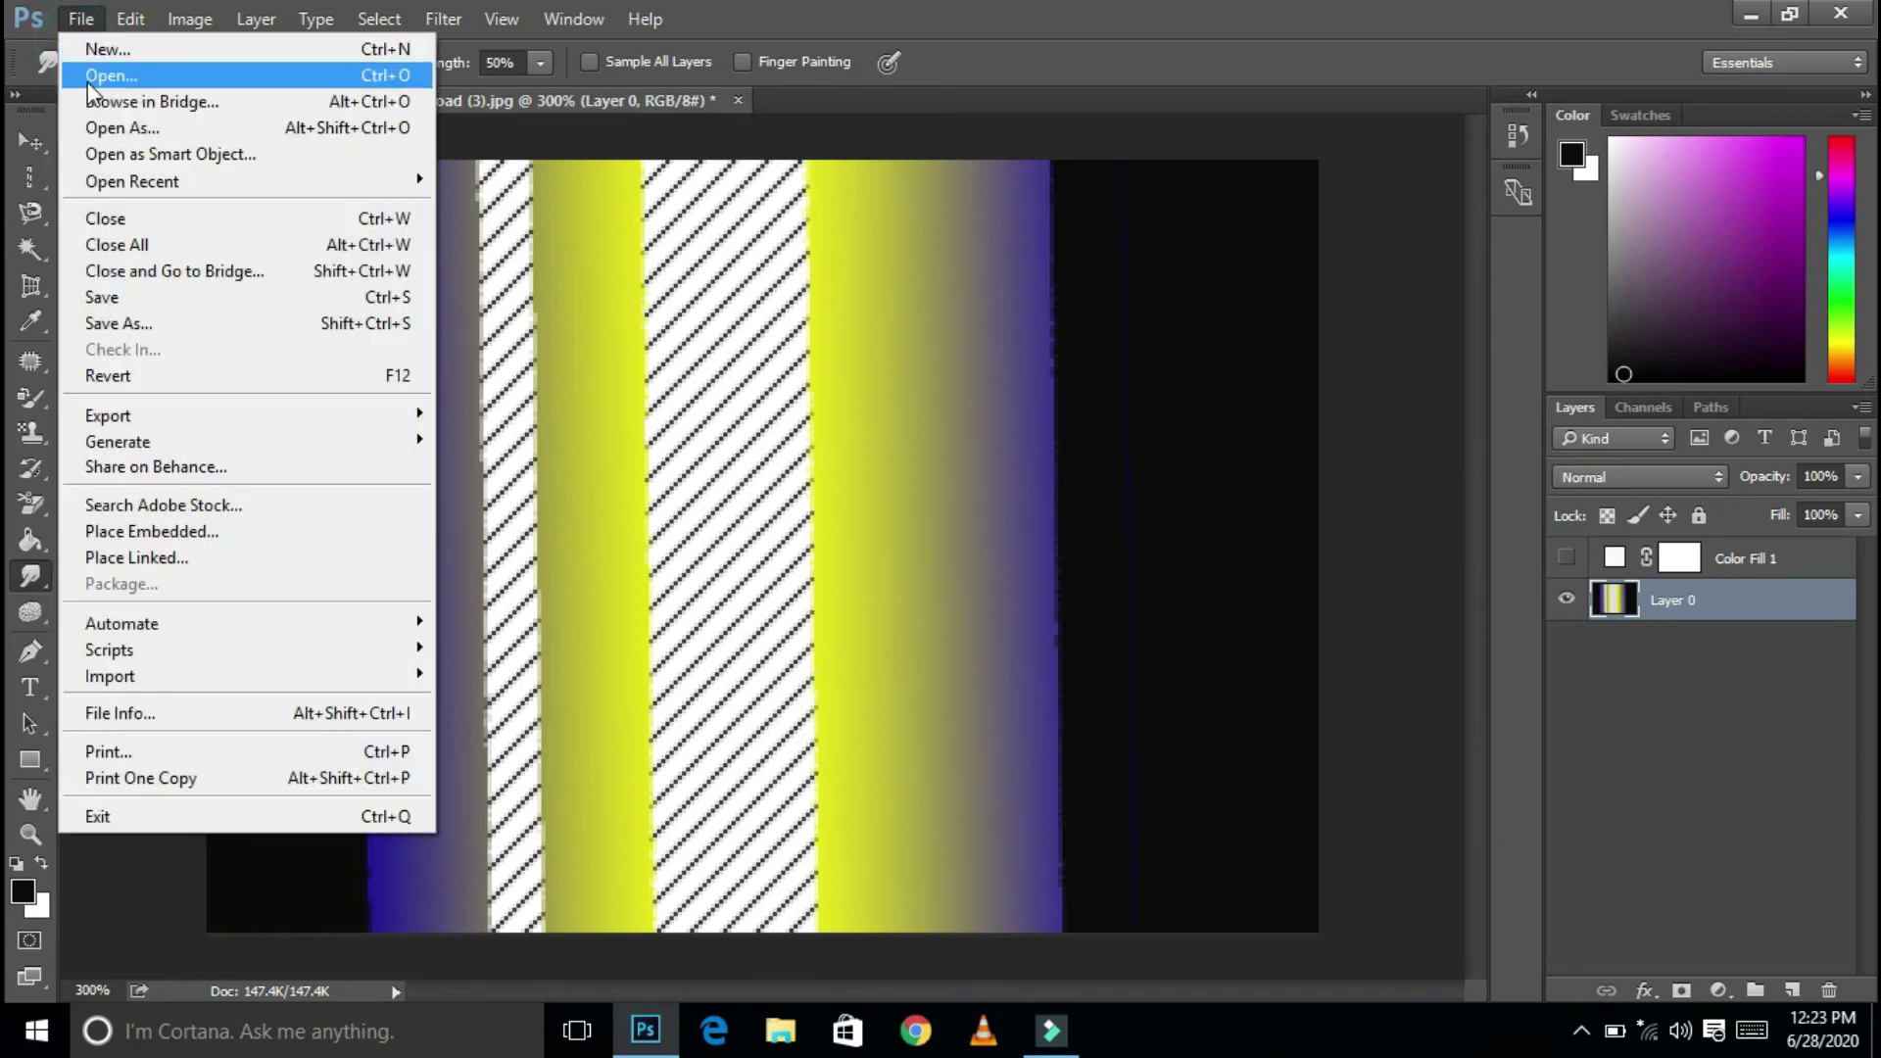
{"action": "left_click", "coordinate": [86, 81]}
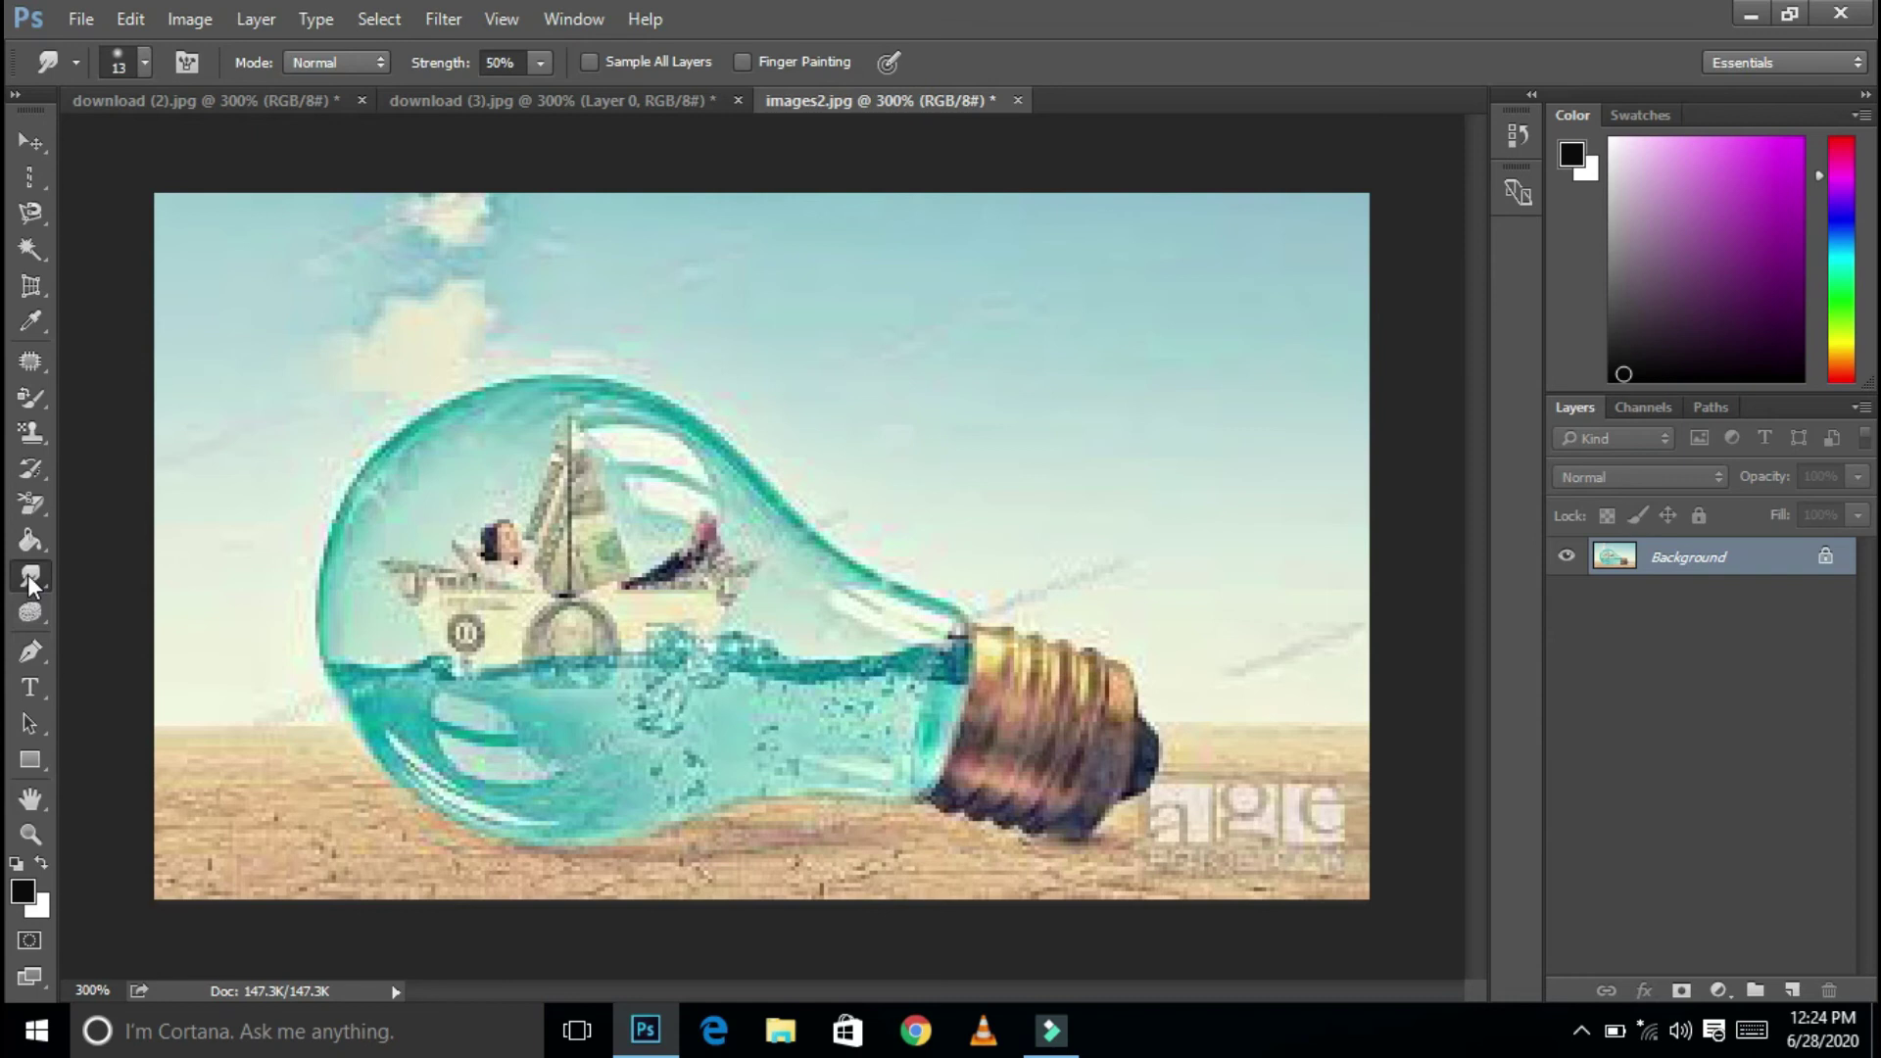
{"action": "right_click", "coordinate": [27, 574]}
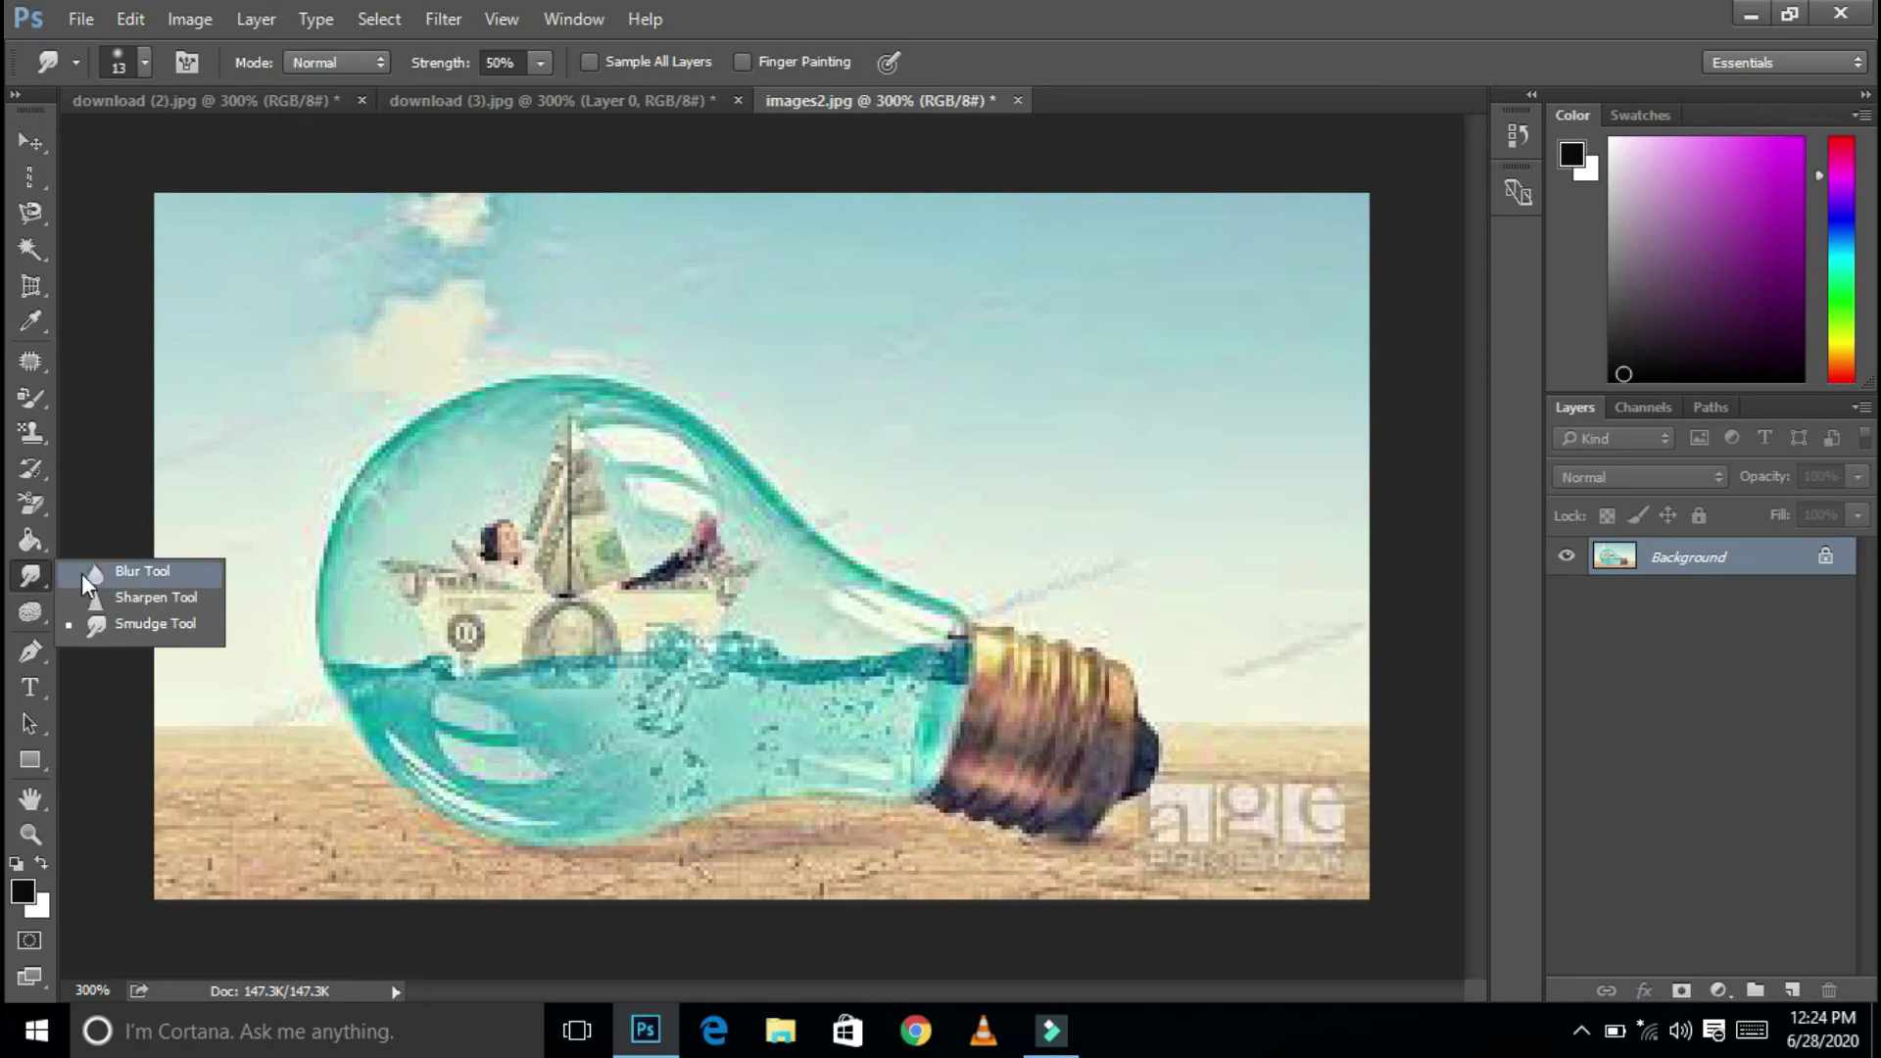
Blur the bulb's brass screw base, then sharpen the bulb's left glass edge down to the waterline.
{"action": "left_click", "coordinate": [117, 576]}
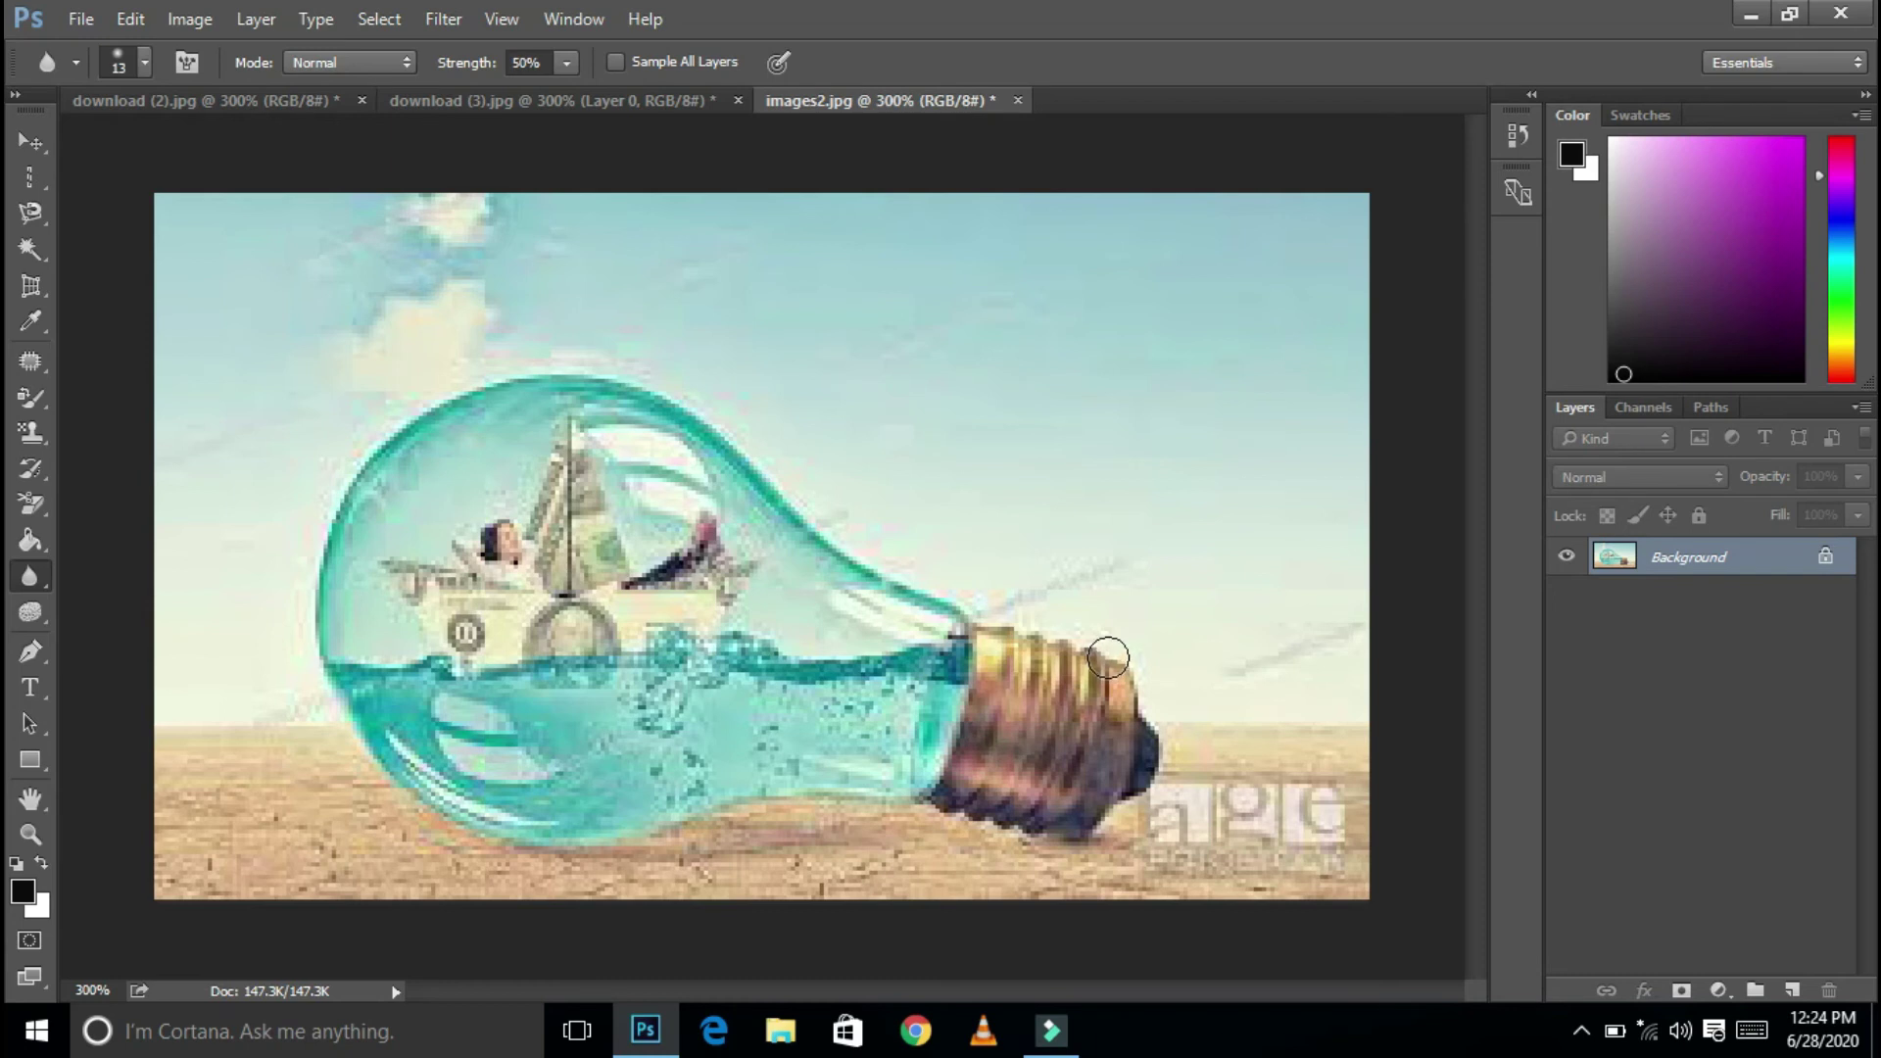
{"action": "mouse_move", "coordinate": [1108, 657]}
{"action": "left_mouse_down"}
{"action": "mouse_move", "coordinate": [1176, 655]}
{"action": "mouse_move", "coordinate": [1001, 628]}
{"action": "mouse_move", "coordinate": [1091, 630]}
{"action": "mouse_move", "coordinate": [1131, 732]}
{"action": "left_mouse_up"}
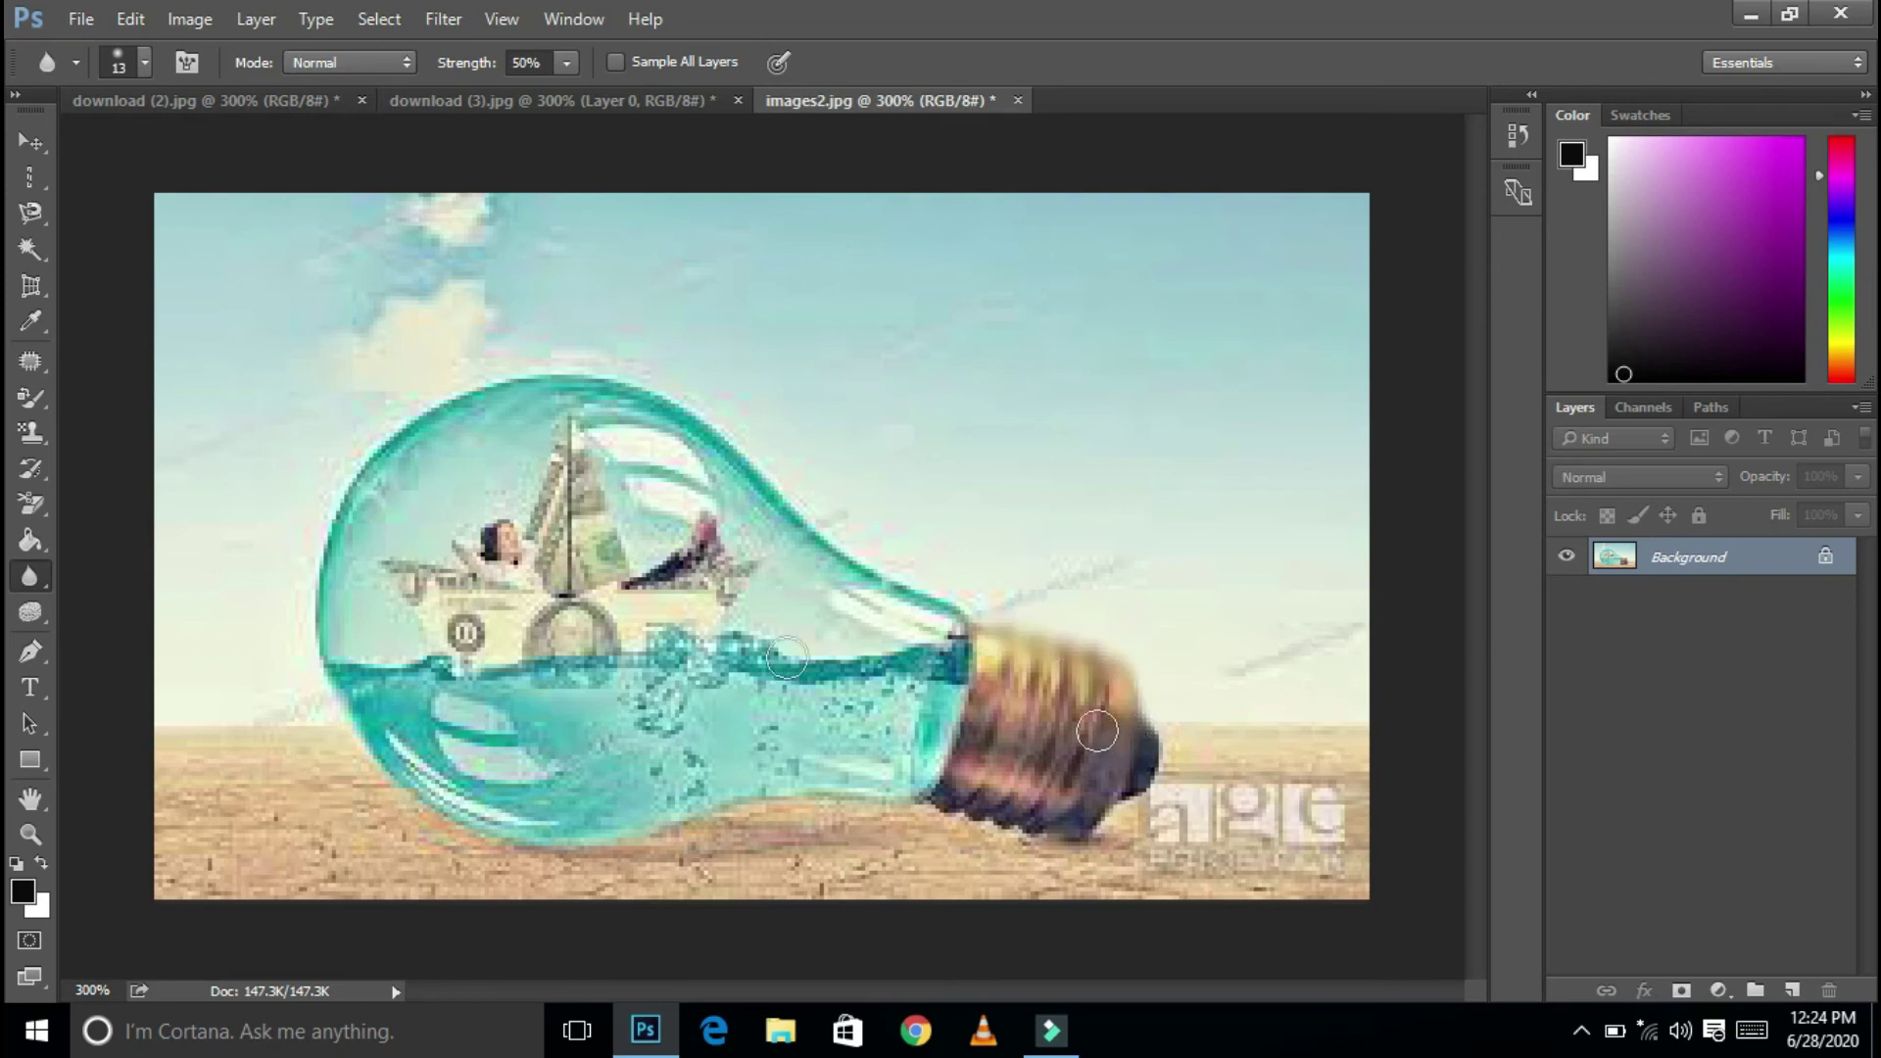
{"action": "left_click", "coordinate": [32, 546]}
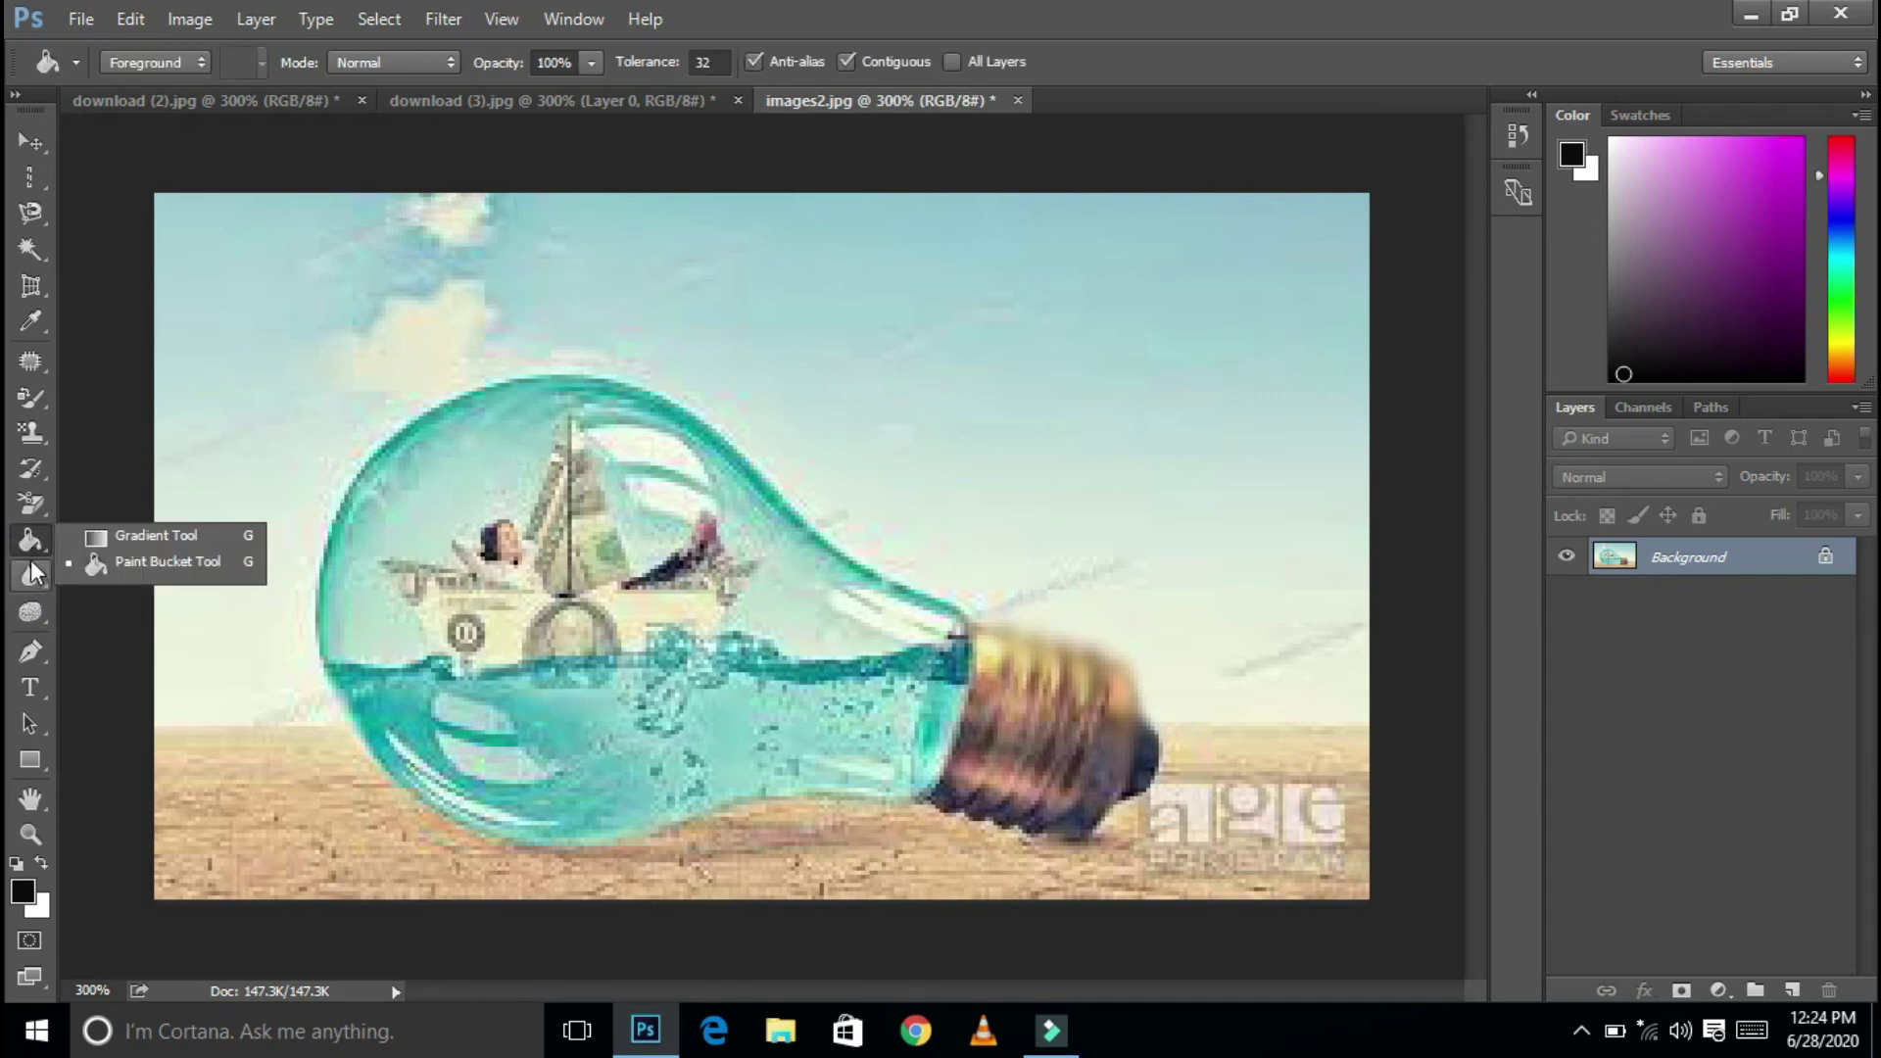
{"action": "left_click", "coordinate": [31, 575]}
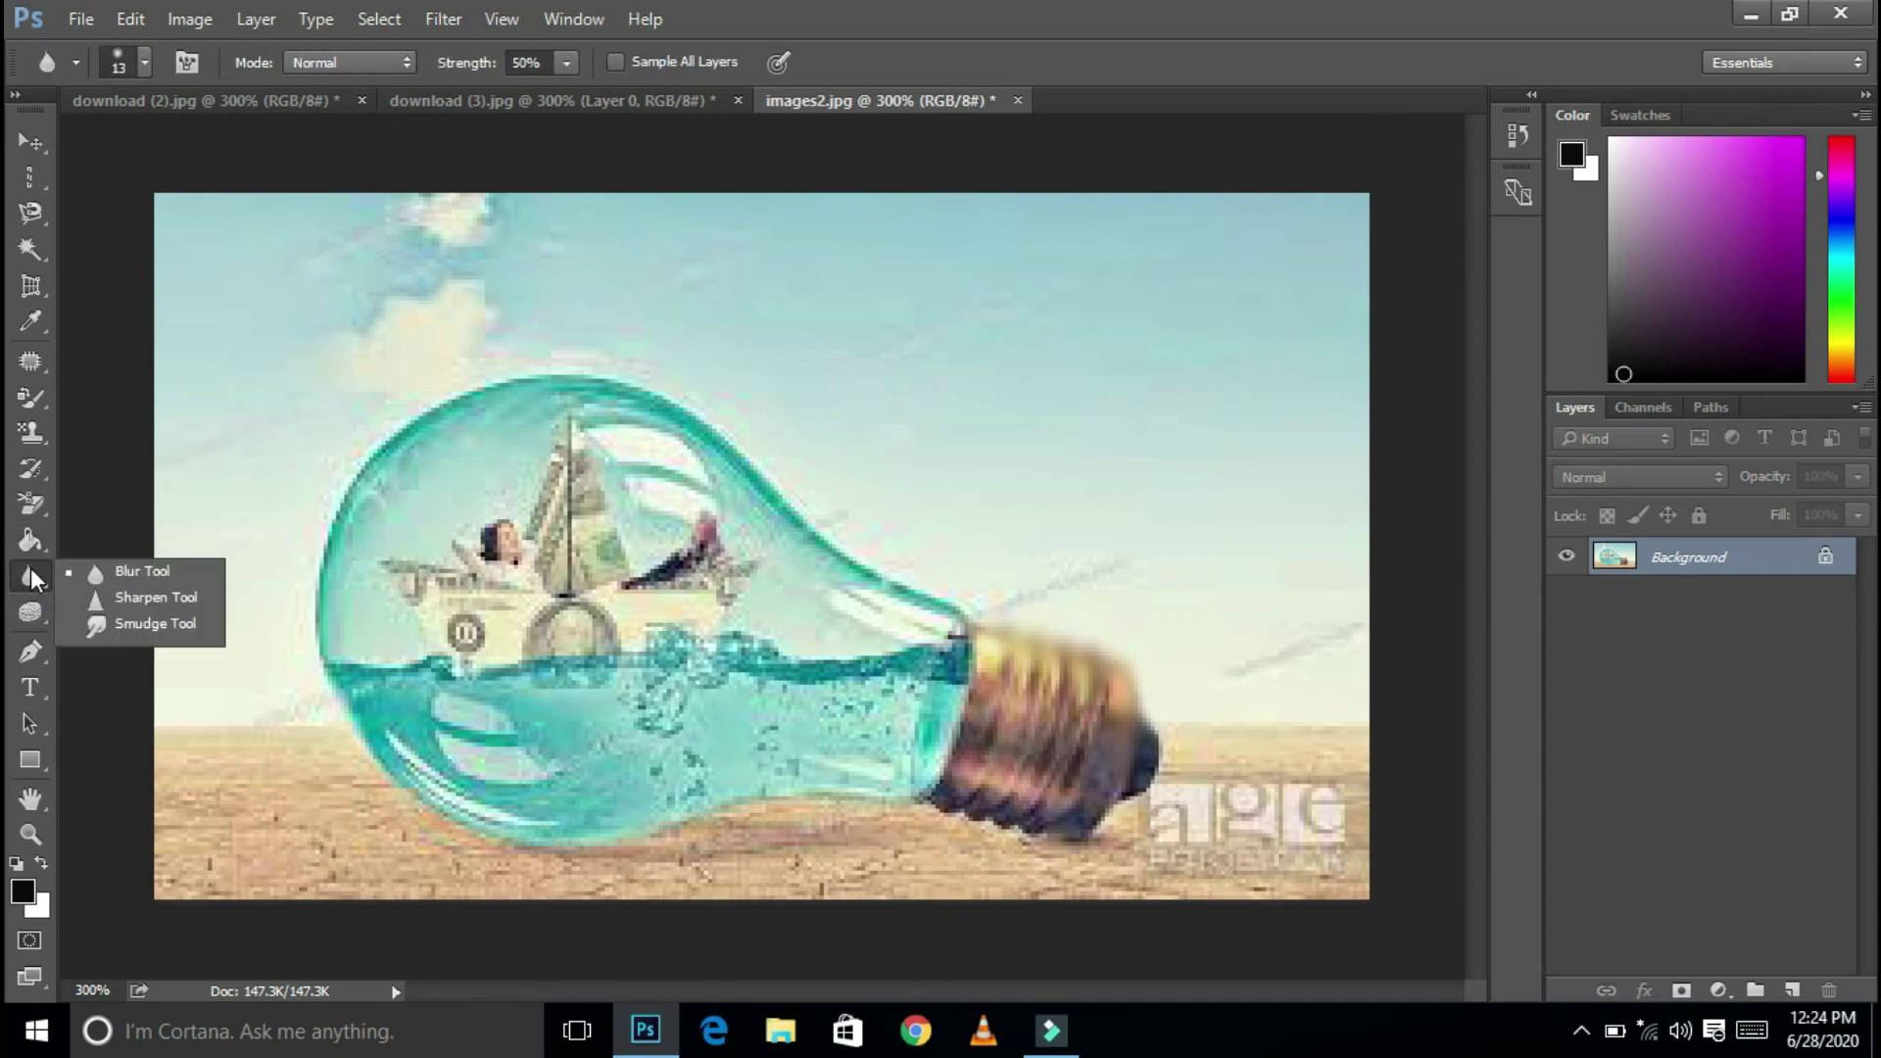
{"action": "left_click", "coordinate": [134, 601]}
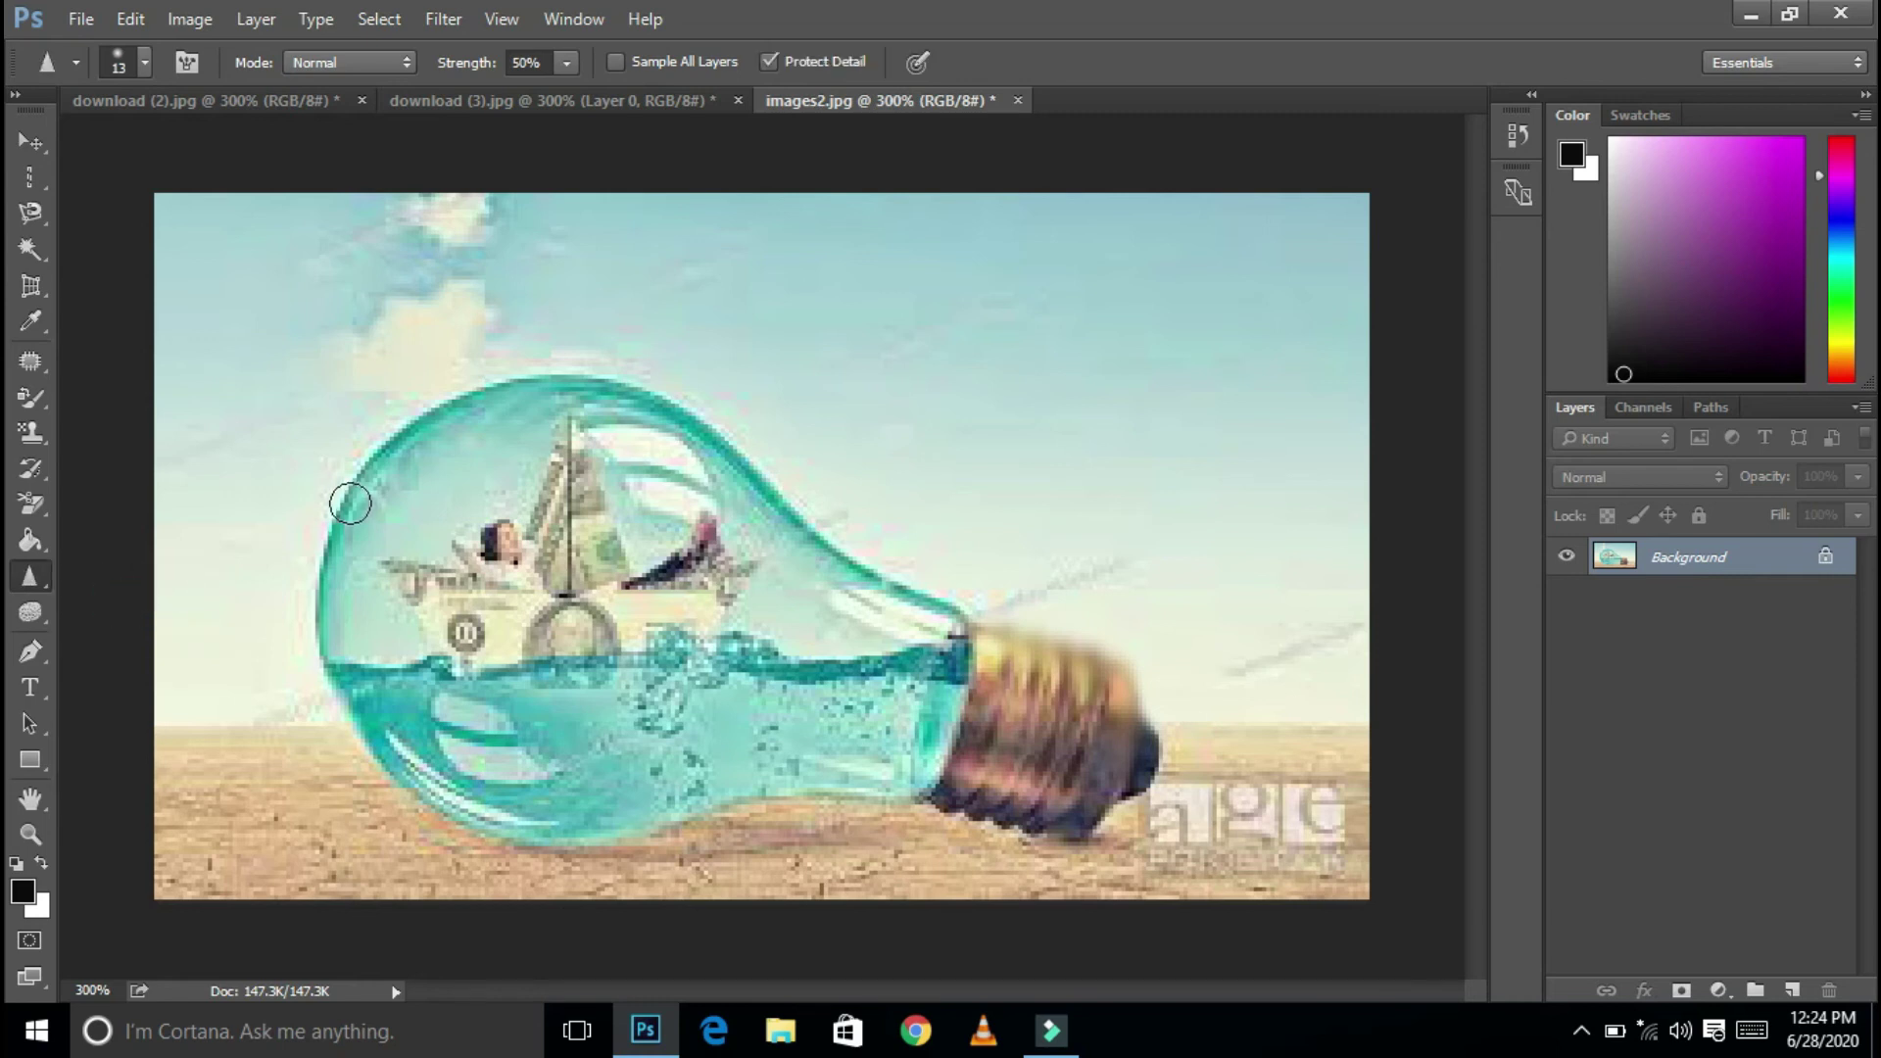
{"action": "mouse_move", "coordinate": [350, 500]}
{"action": "left_mouse_down"}
{"action": "mouse_move", "coordinate": [572, 387]}
{"action": "mouse_move", "coordinate": [338, 654]}
{"action": "left_mouse_up"}
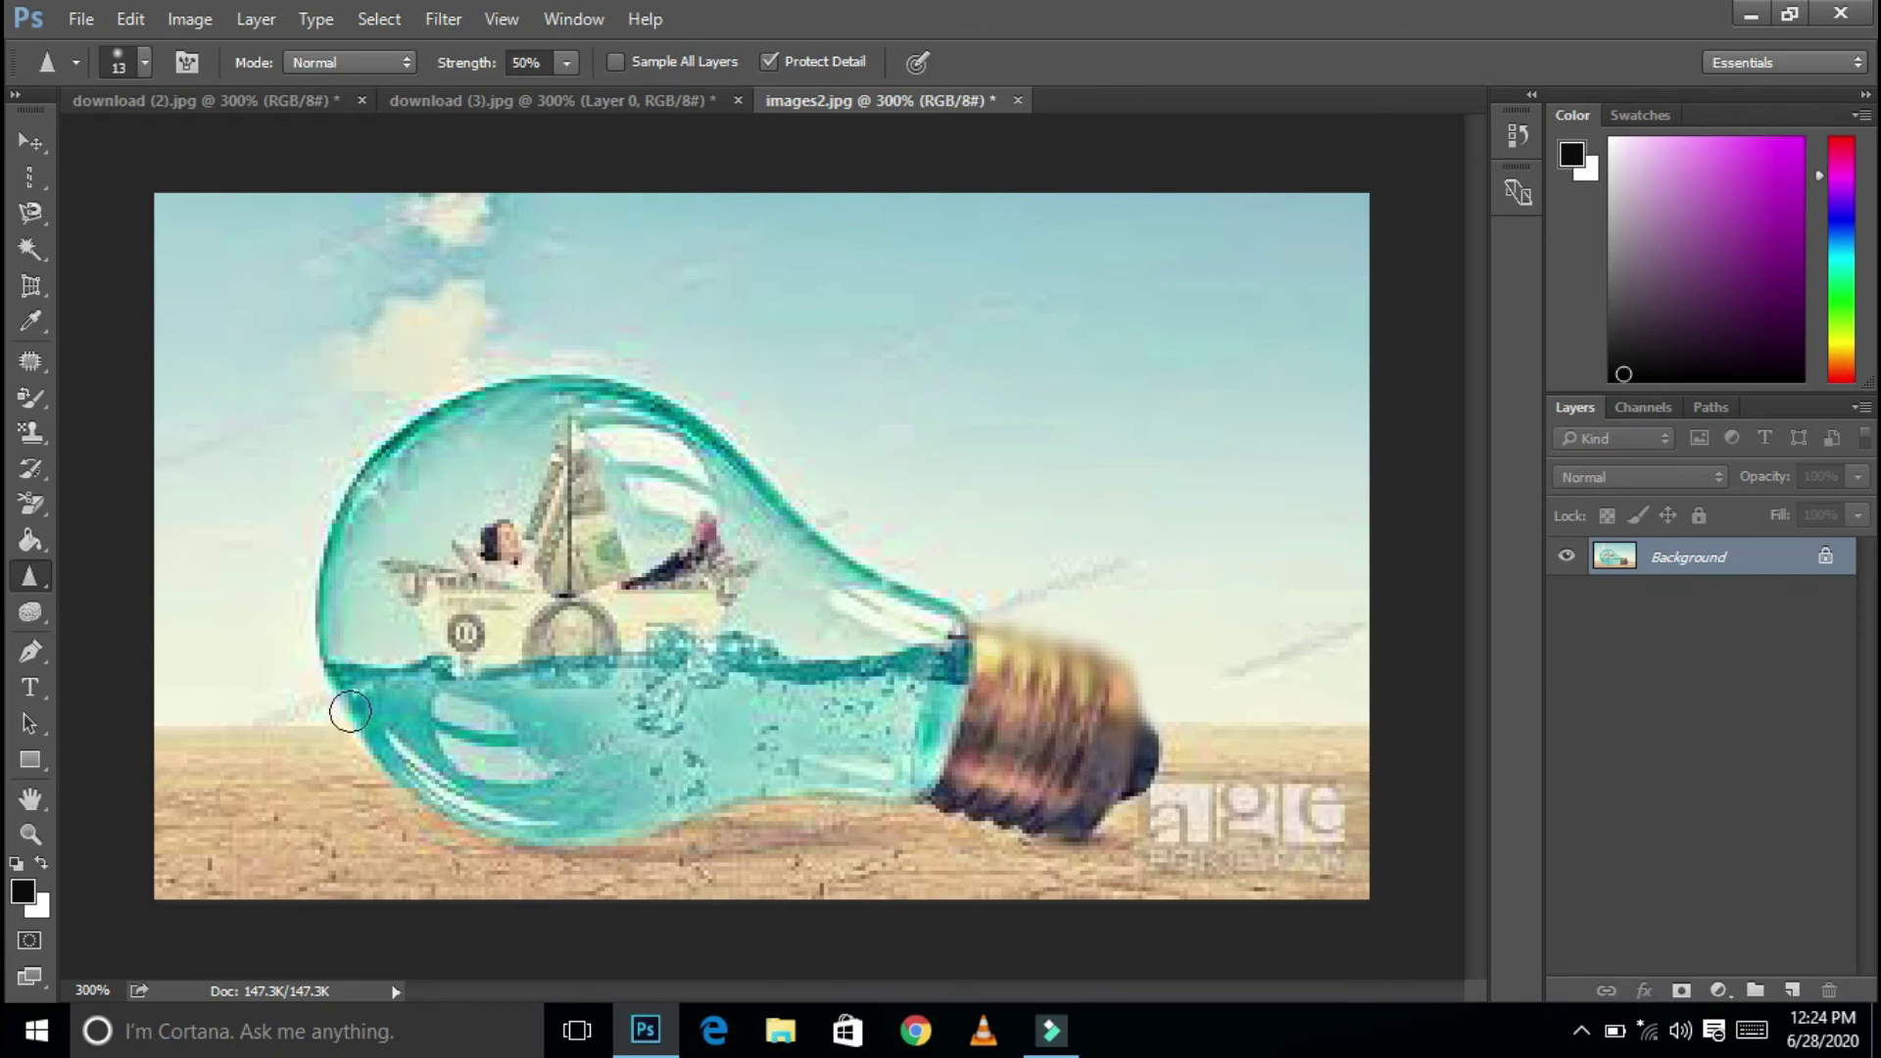
{"action": "left_click_drag", "start_coordinate": [338, 655], "coordinate": [331, 667]}
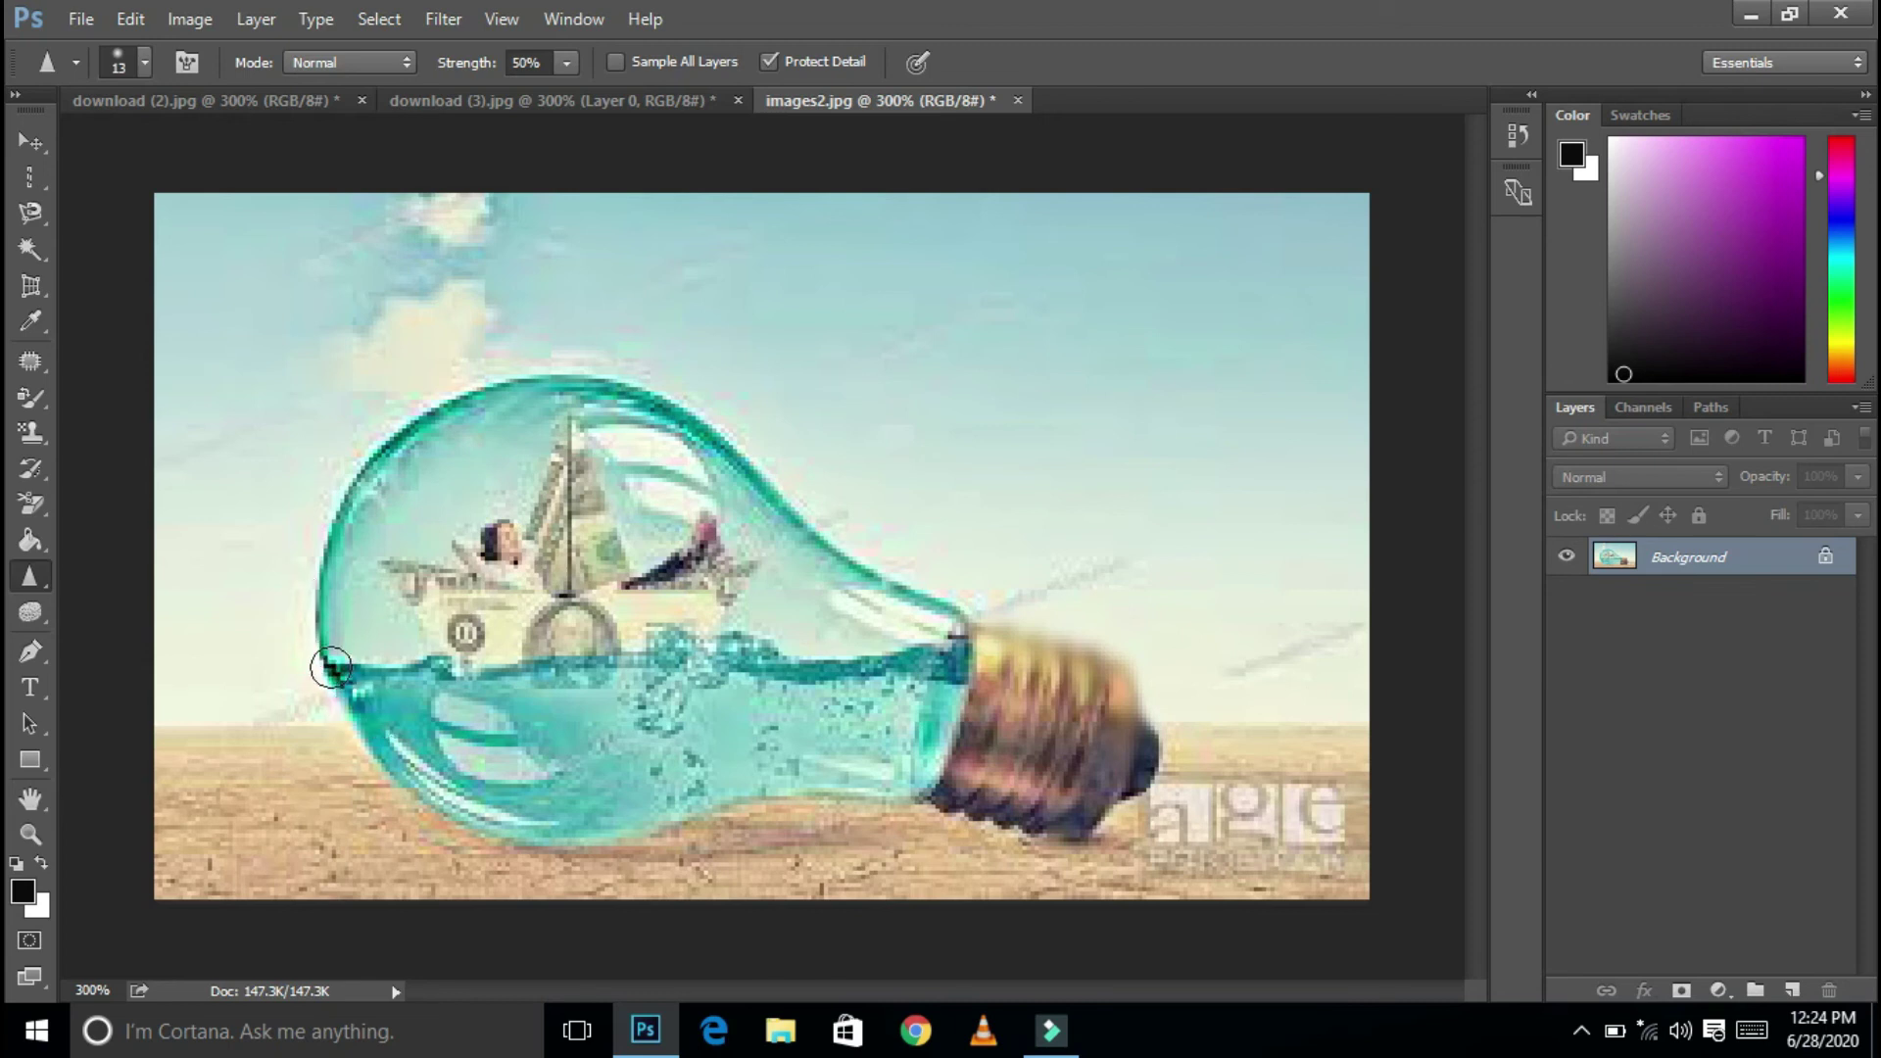
Smudge the bulb's upper-left glass edge out into the sky with the Smudge Tool.
{"action": "right_click", "coordinate": [29, 576]}
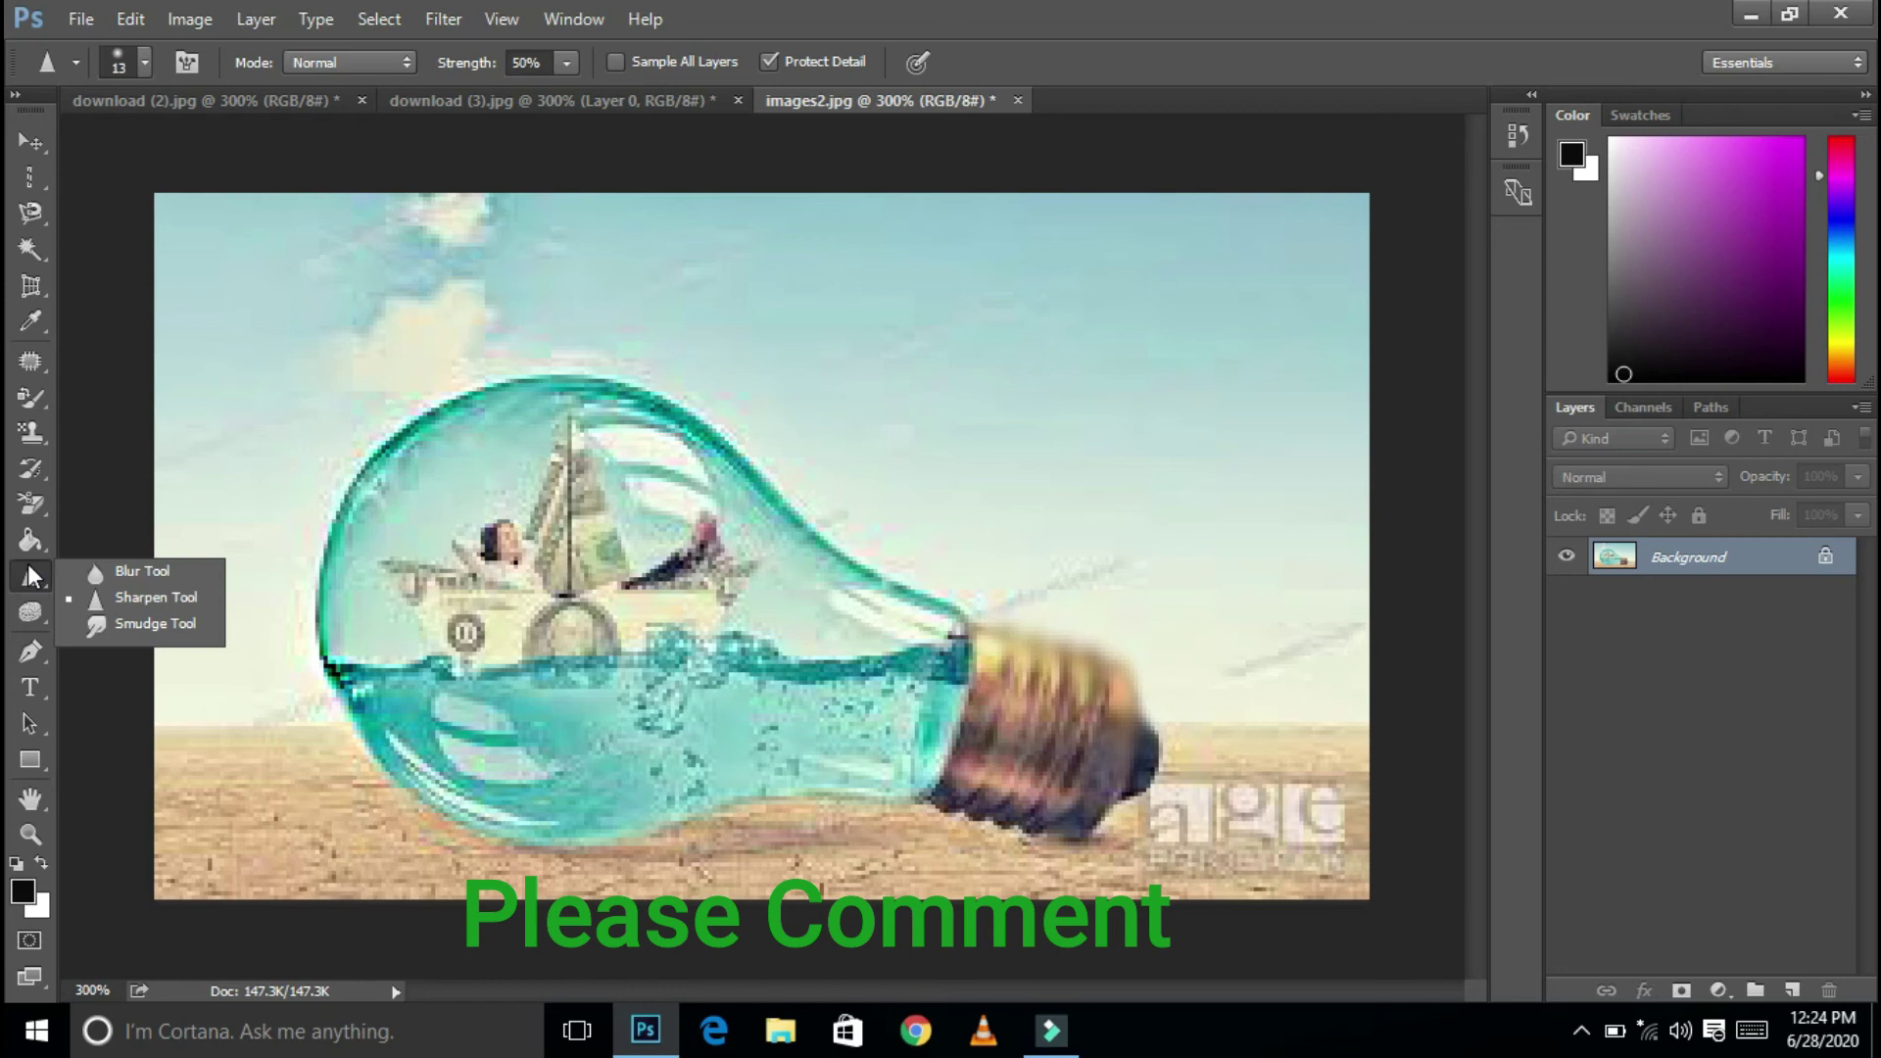
{"action": "left_click", "coordinate": [108, 623]}
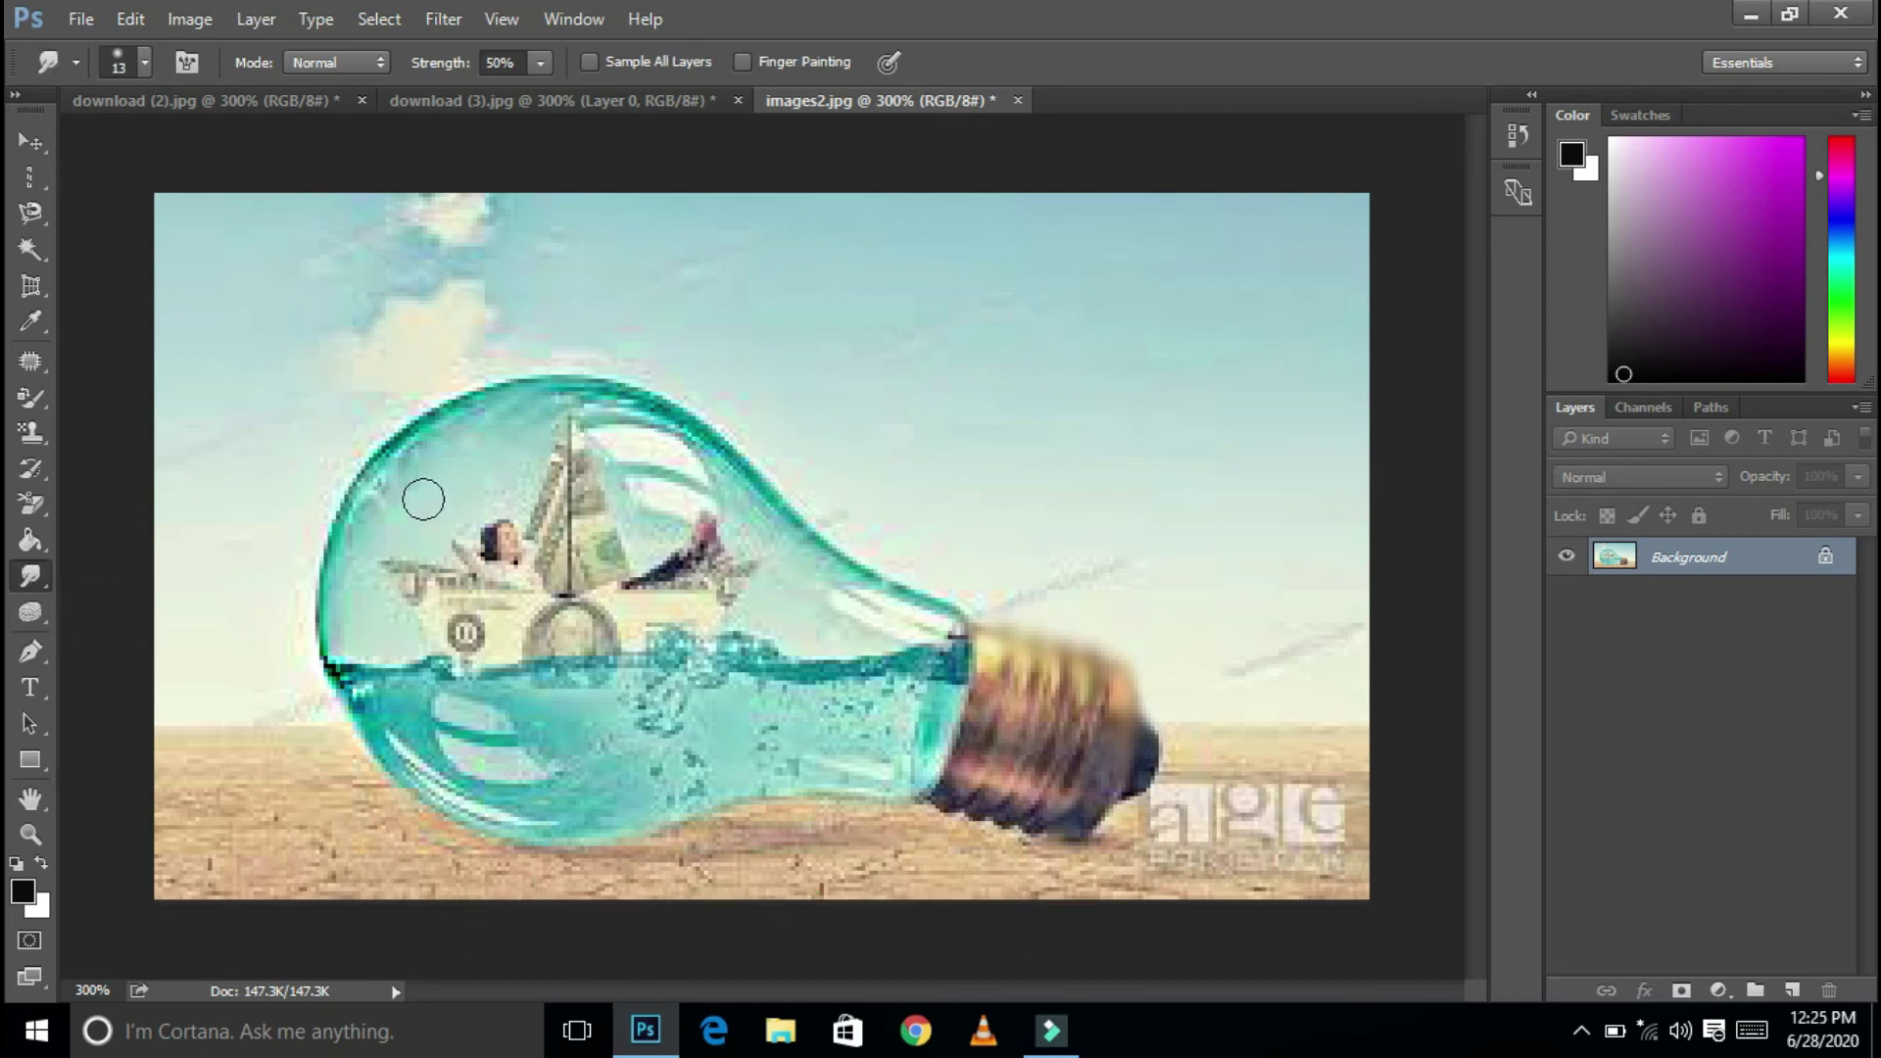
{"action": "mouse_move", "coordinate": [413, 480]}
{"action": "left_mouse_down"}
{"action": "mouse_move", "coordinate": [516, 356]}
{"action": "mouse_move", "coordinate": [432, 378]}
{"action": "mouse_move", "coordinate": [340, 449]}
{"action": "mouse_move", "coordinate": [372, 479]}
{"action": "mouse_move", "coordinate": [338, 554]}
{"action": "mouse_move", "coordinate": [344, 647]}
{"action": "mouse_move", "coordinate": [406, 737]}
{"action": "mouse_move", "coordinate": [532, 808]}
{"action": "left_mouse_up"}
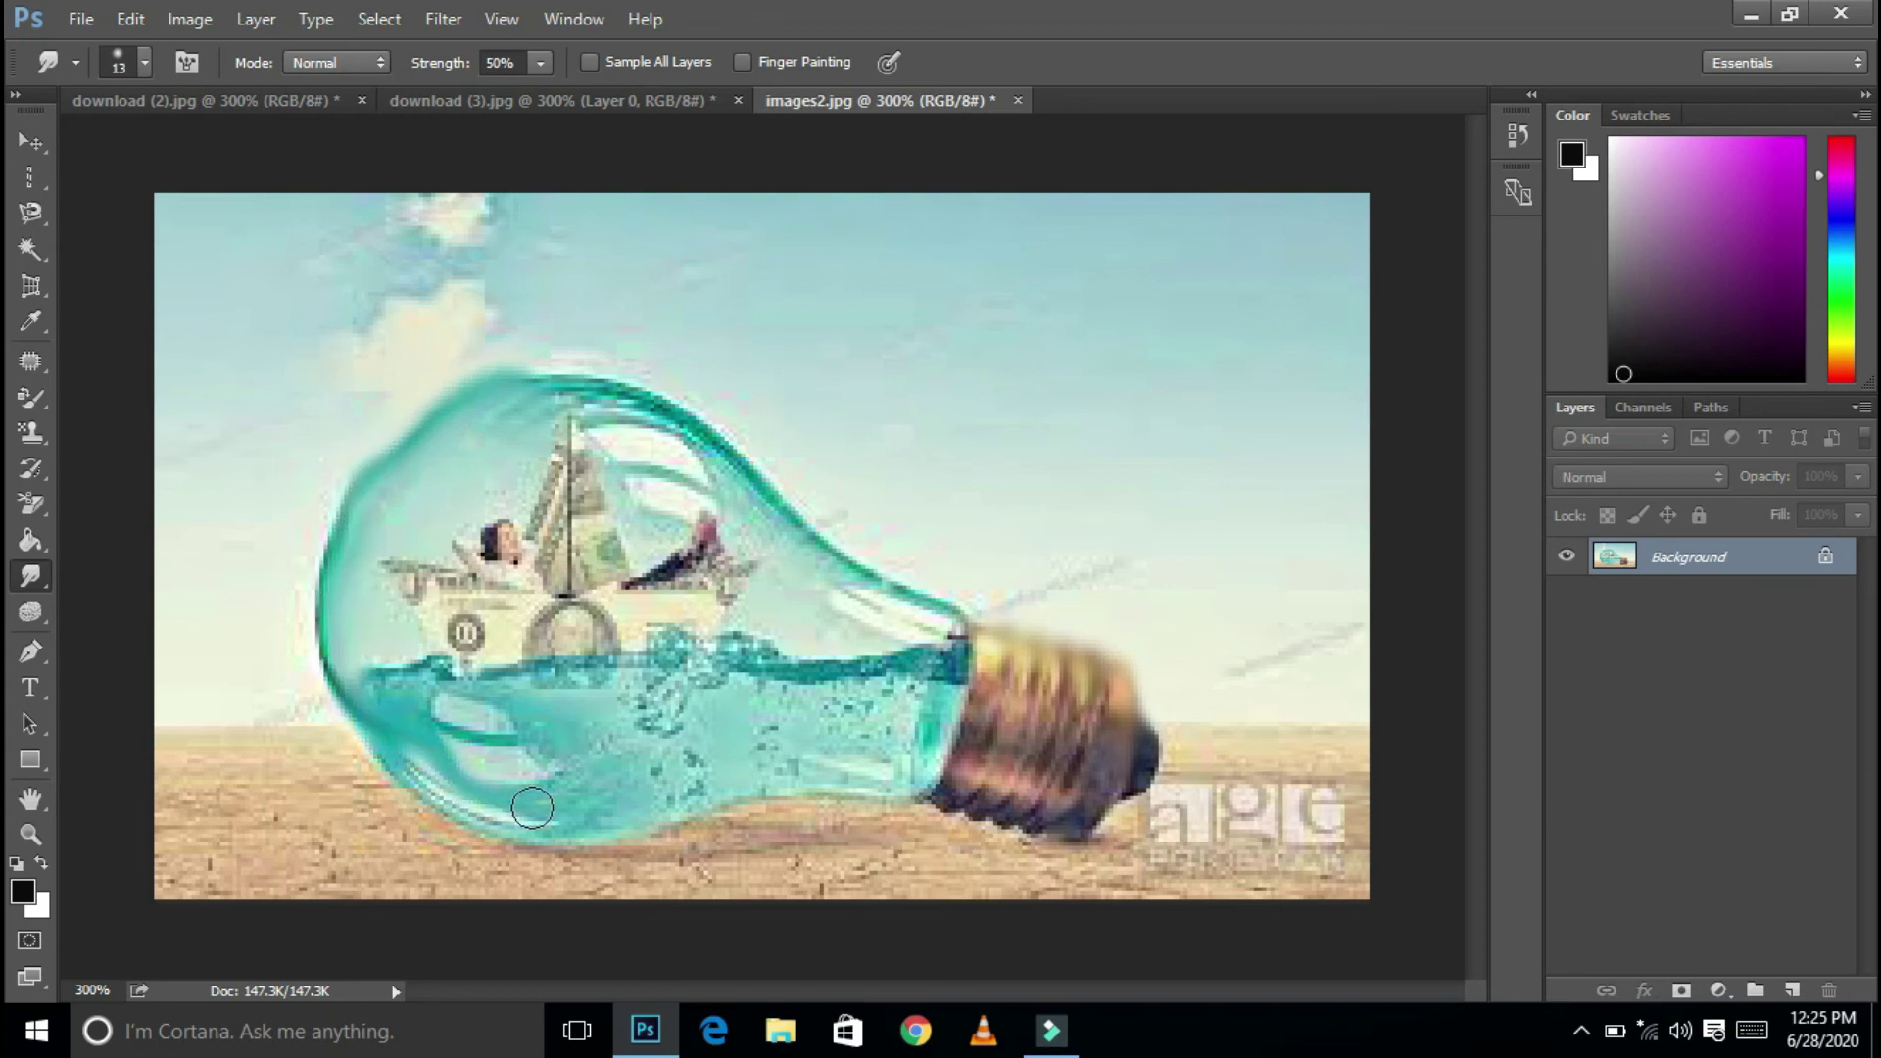
Dodge a bright sun-like spot into the sky above the bulb with two clicks.
{"action": "left_click", "coordinate": [38, 613]}
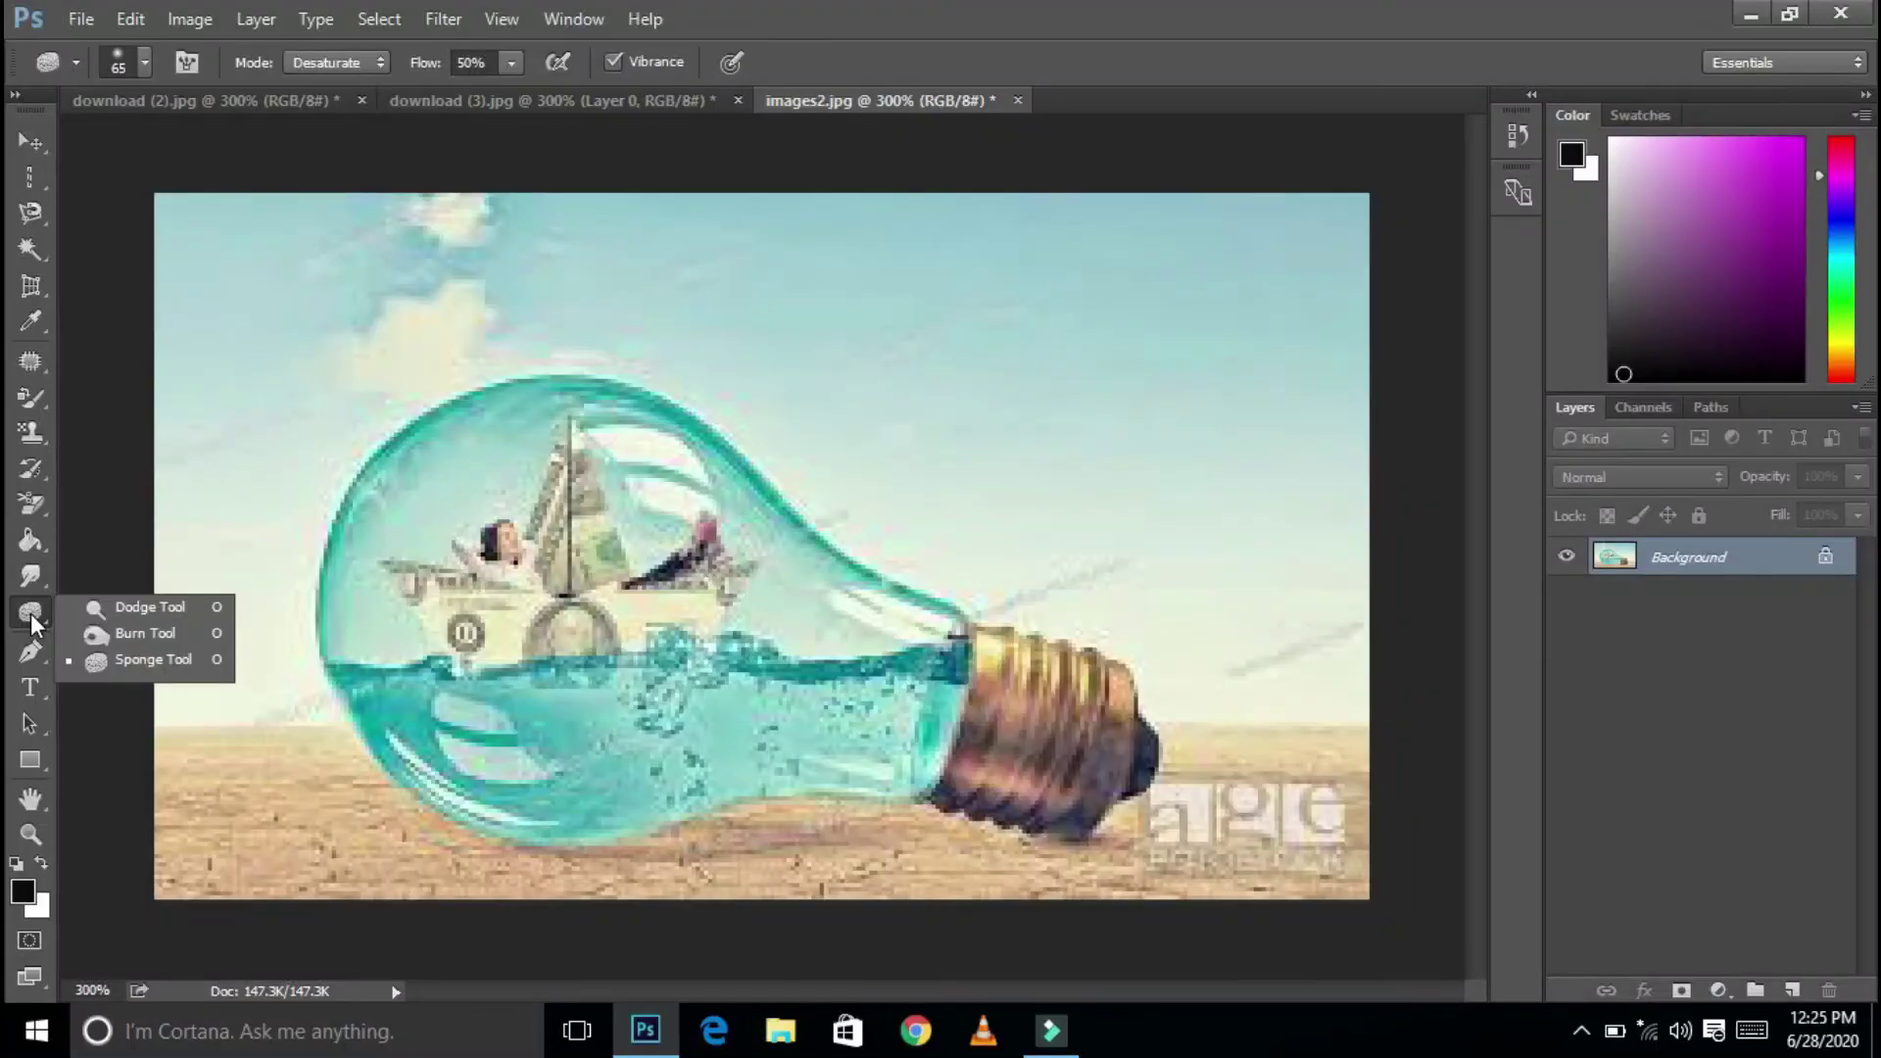
{"action": "left_click", "coordinate": [136, 607]}
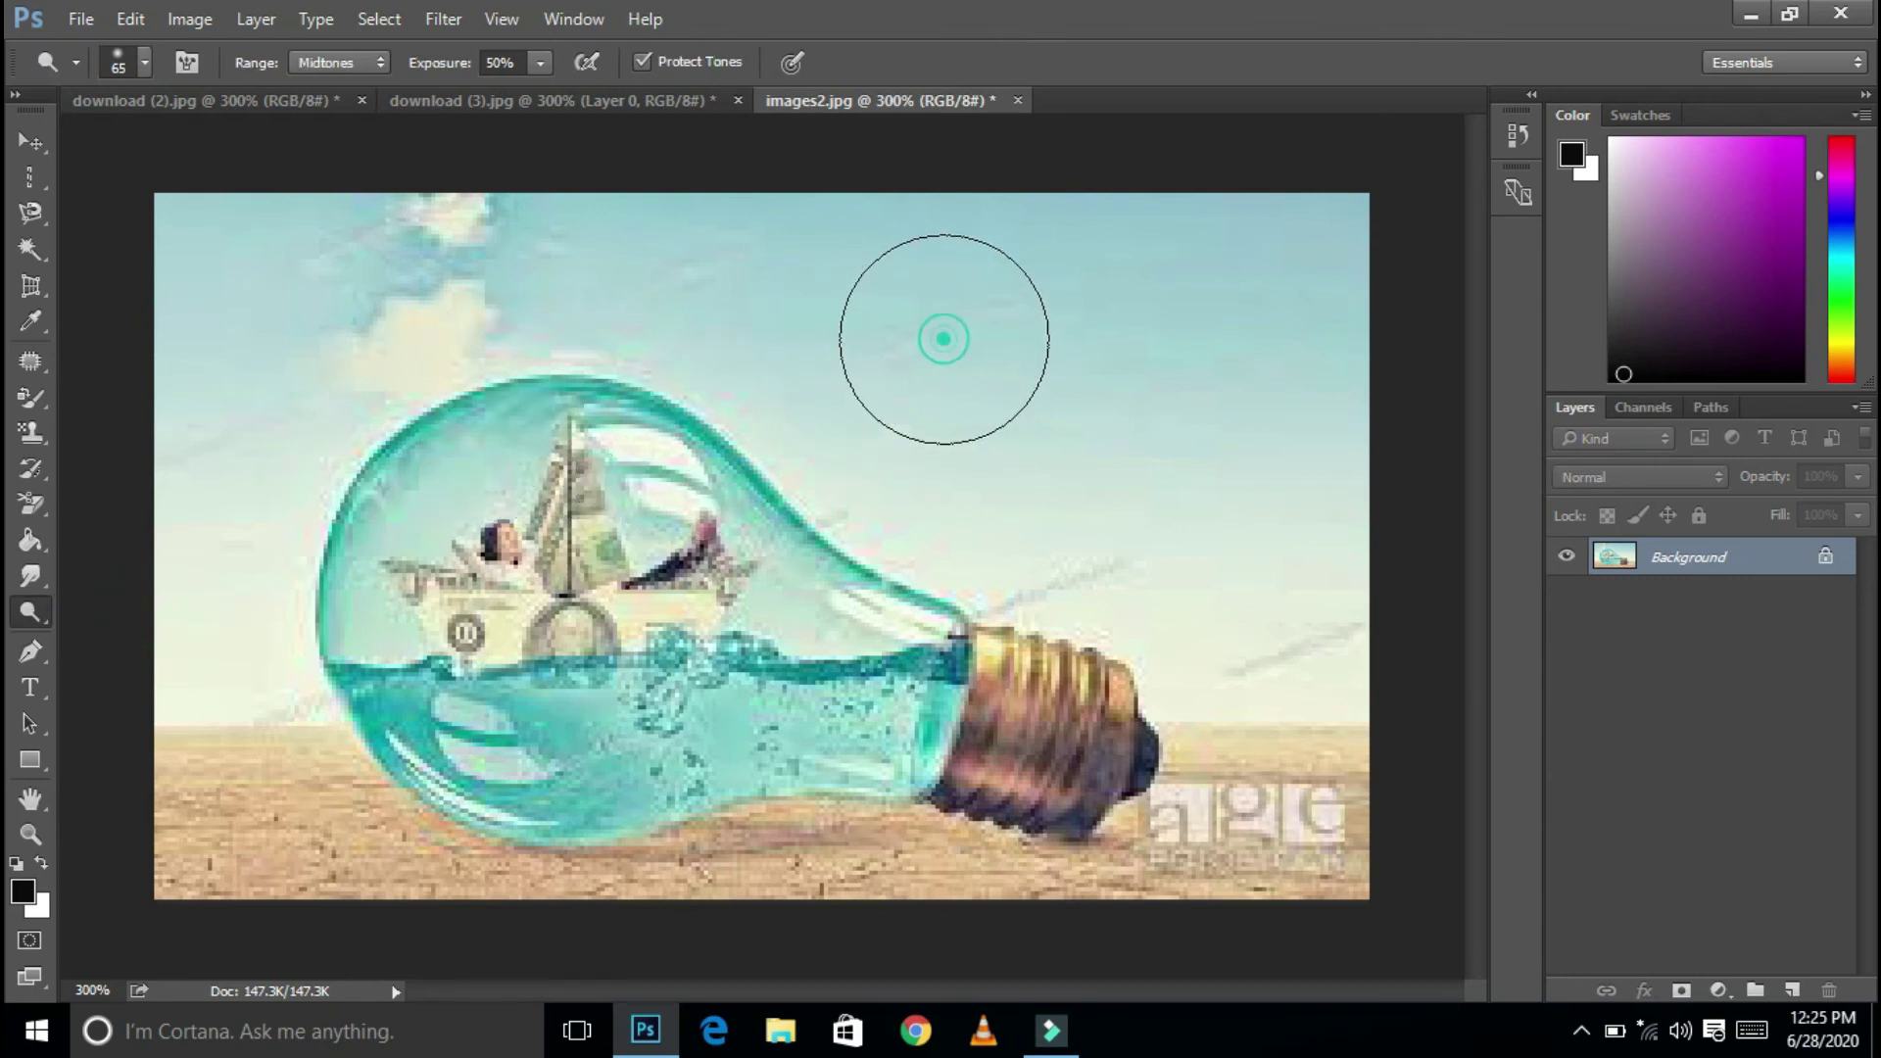
{"action": "left_click", "coordinate": [943, 338]}
{"action": "left_click", "coordinate": [943, 338]}
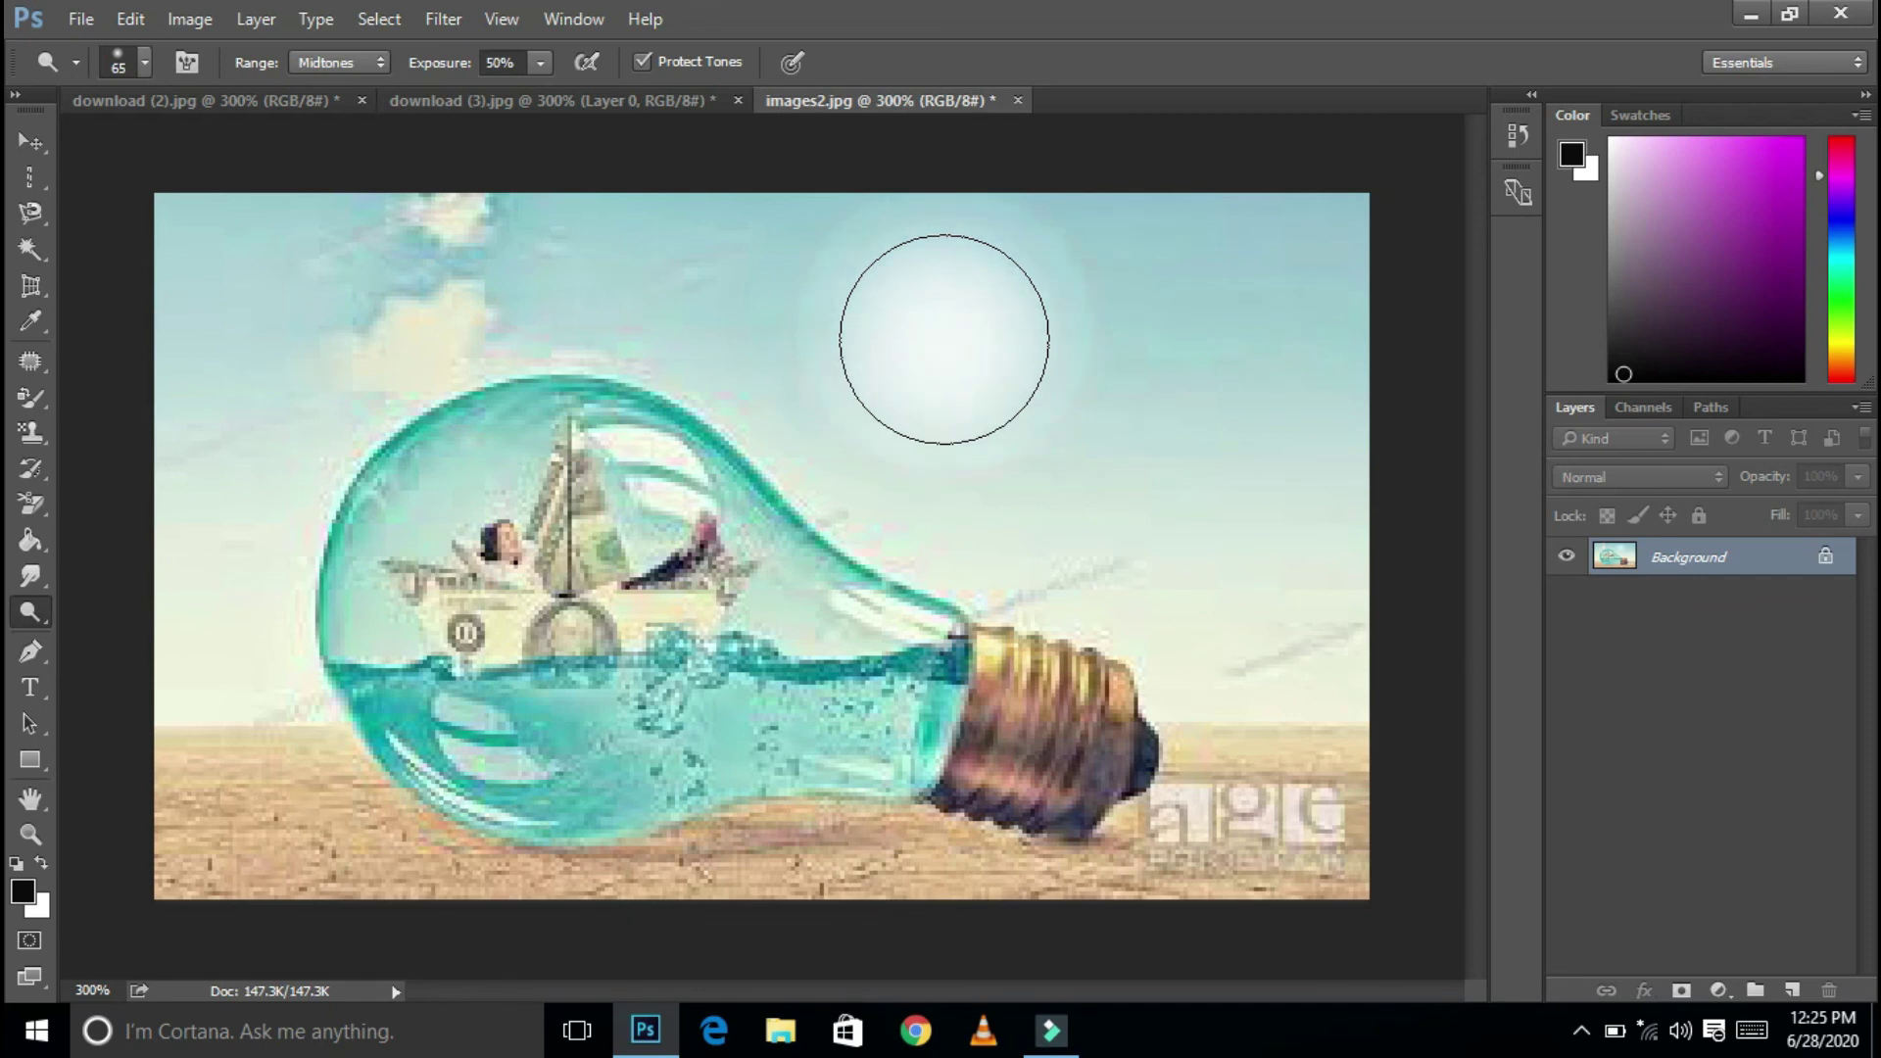
{"action": "left_click", "coordinate": [37, 572]}
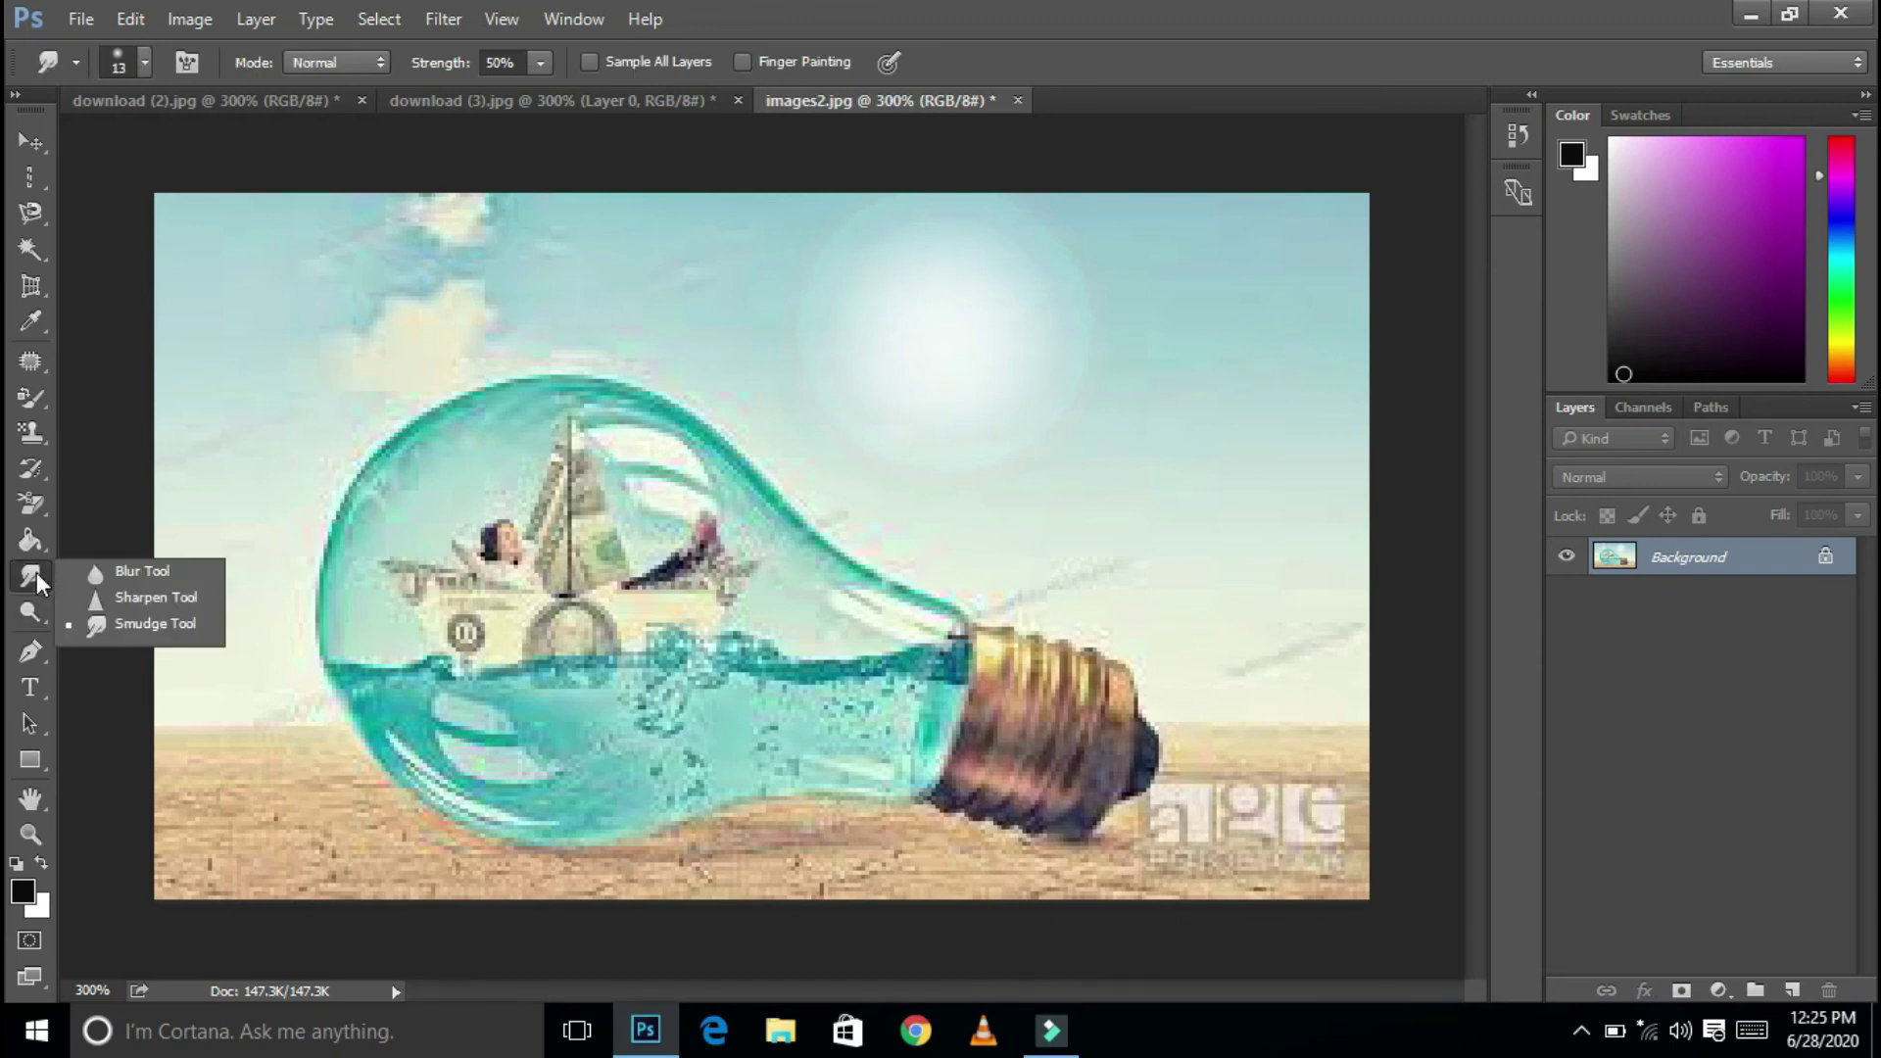
Burn the bright sky spot, a lower-right sky patch, and the upper-left clouds darker.
{"action": "left_click", "coordinate": [33, 614]}
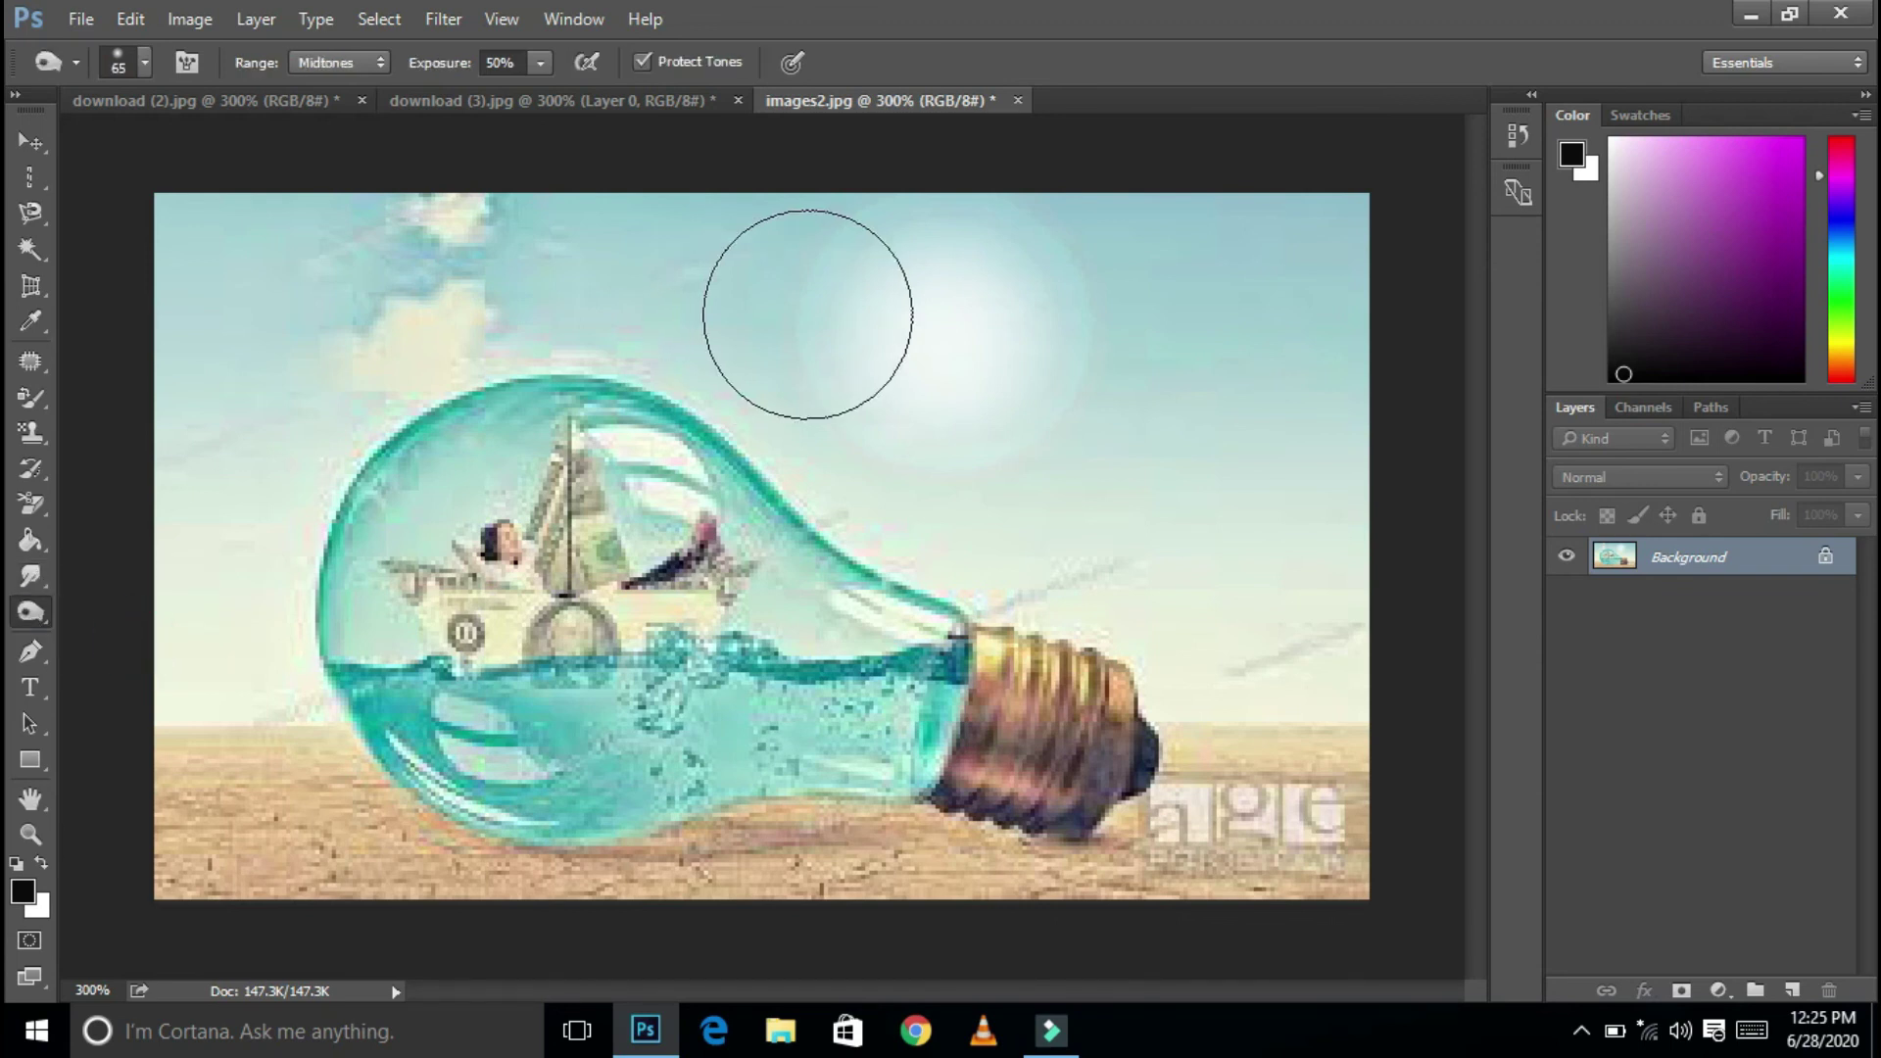
{"action": "left_click", "coordinate": [912, 314]}
{"action": "left_click", "coordinate": [912, 314]}
{"action": "left_click", "coordinate": [912, 315]}
{"action": "left_click", "coordinate": [1049, 441]}
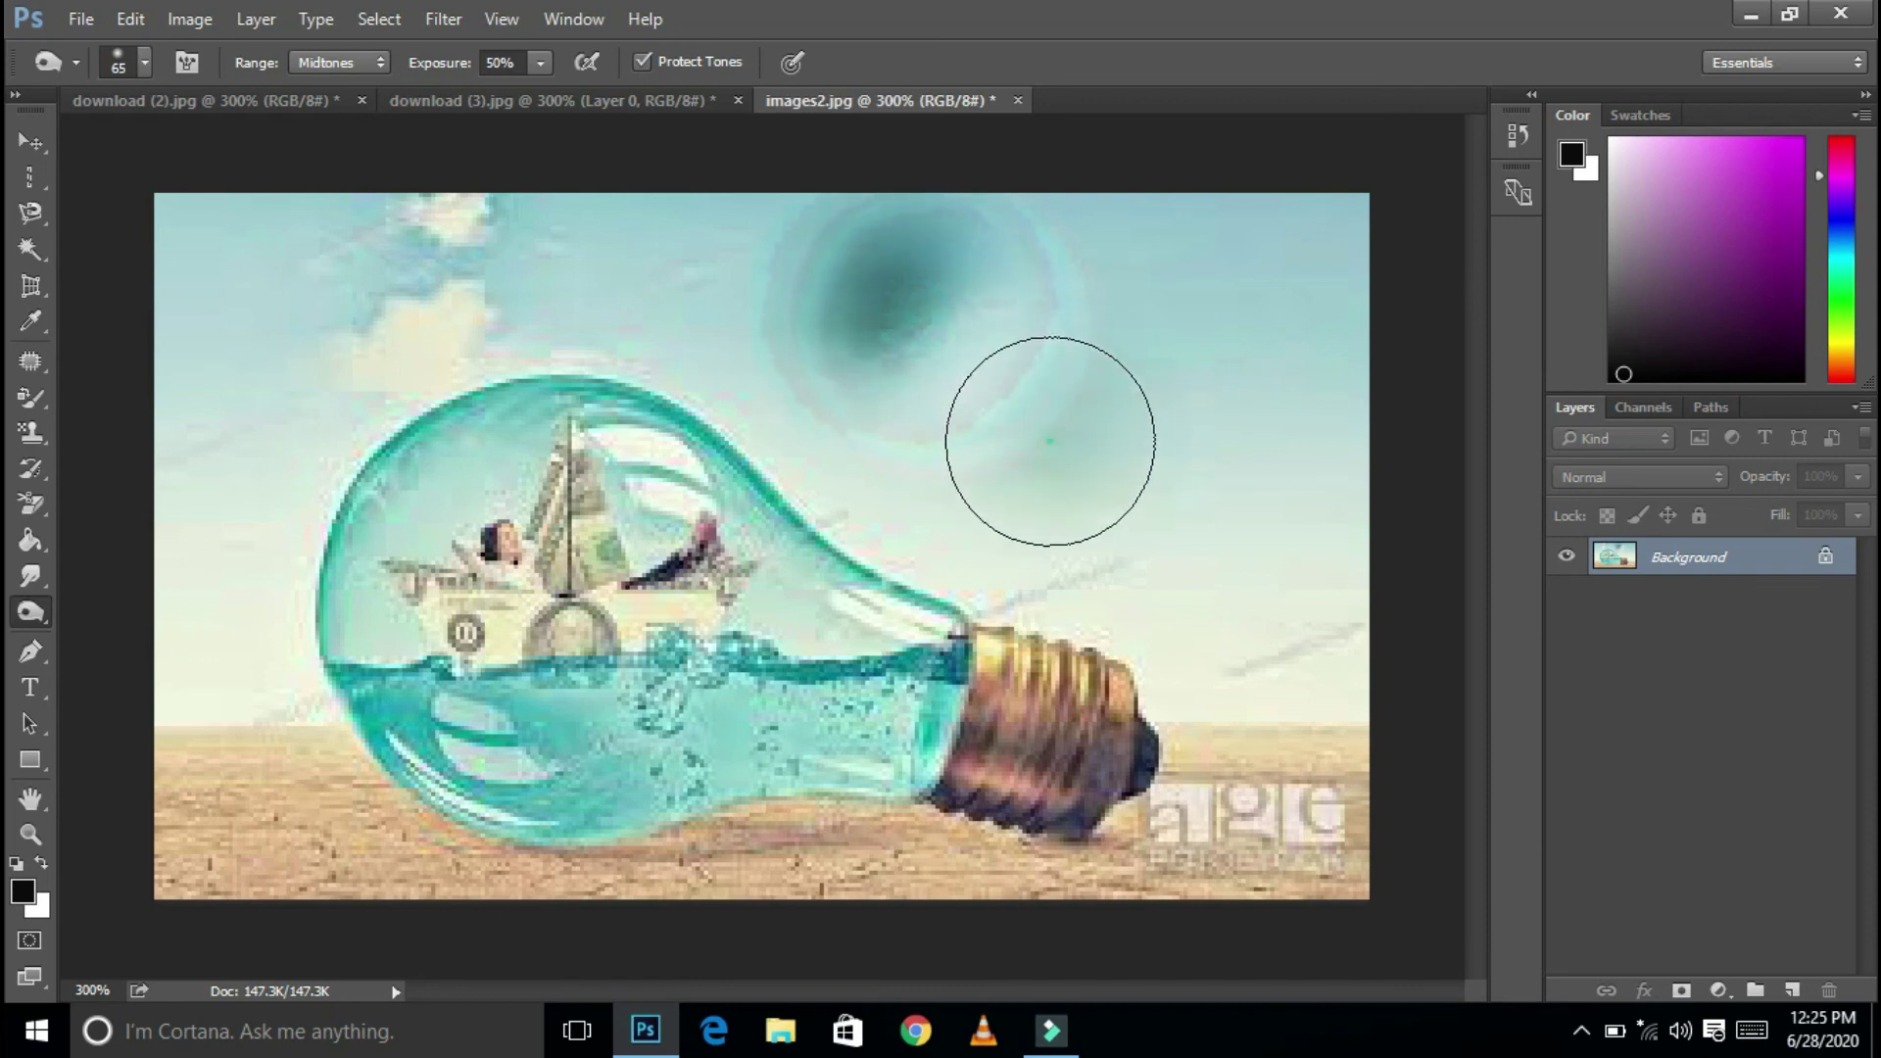
{"action": "left_click", "coordinate": [485, 304]}
{"action": "left_click", "coordinate": [481, 306]}
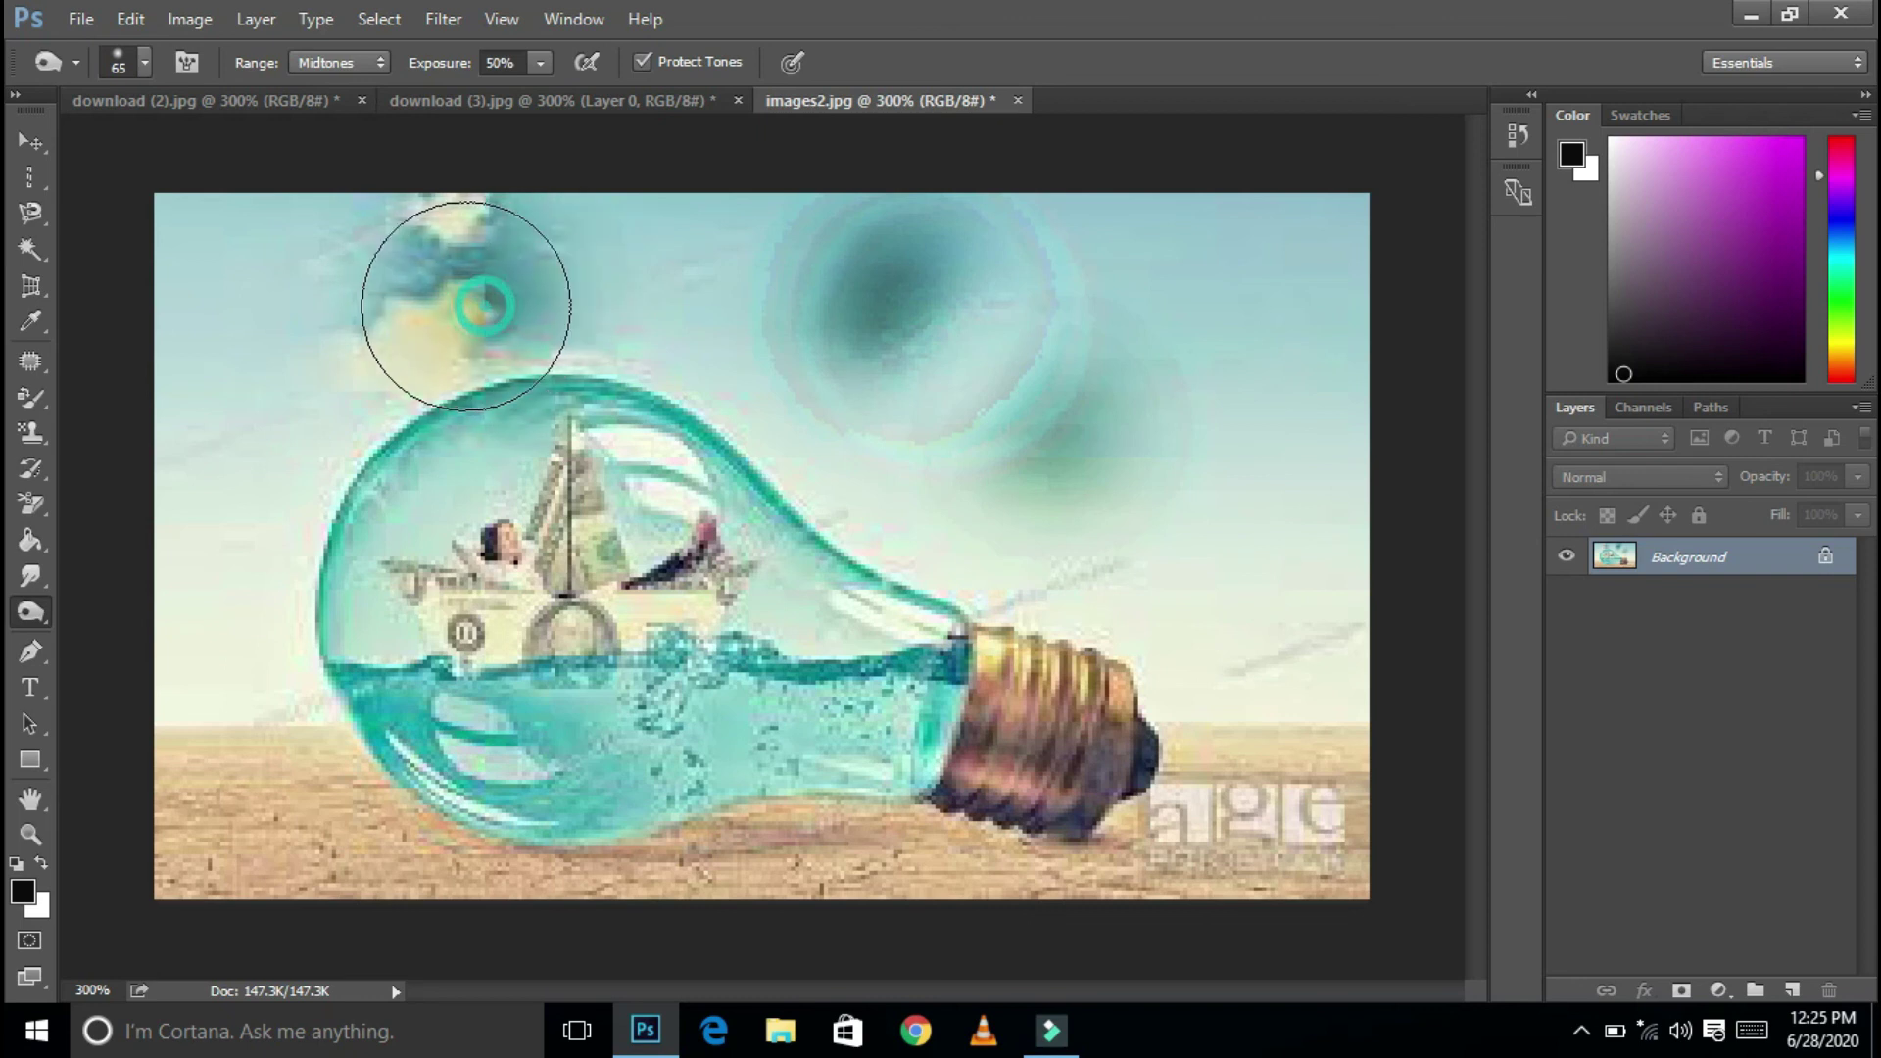
{"action": "right_click", "coordinate": [39, 615]}
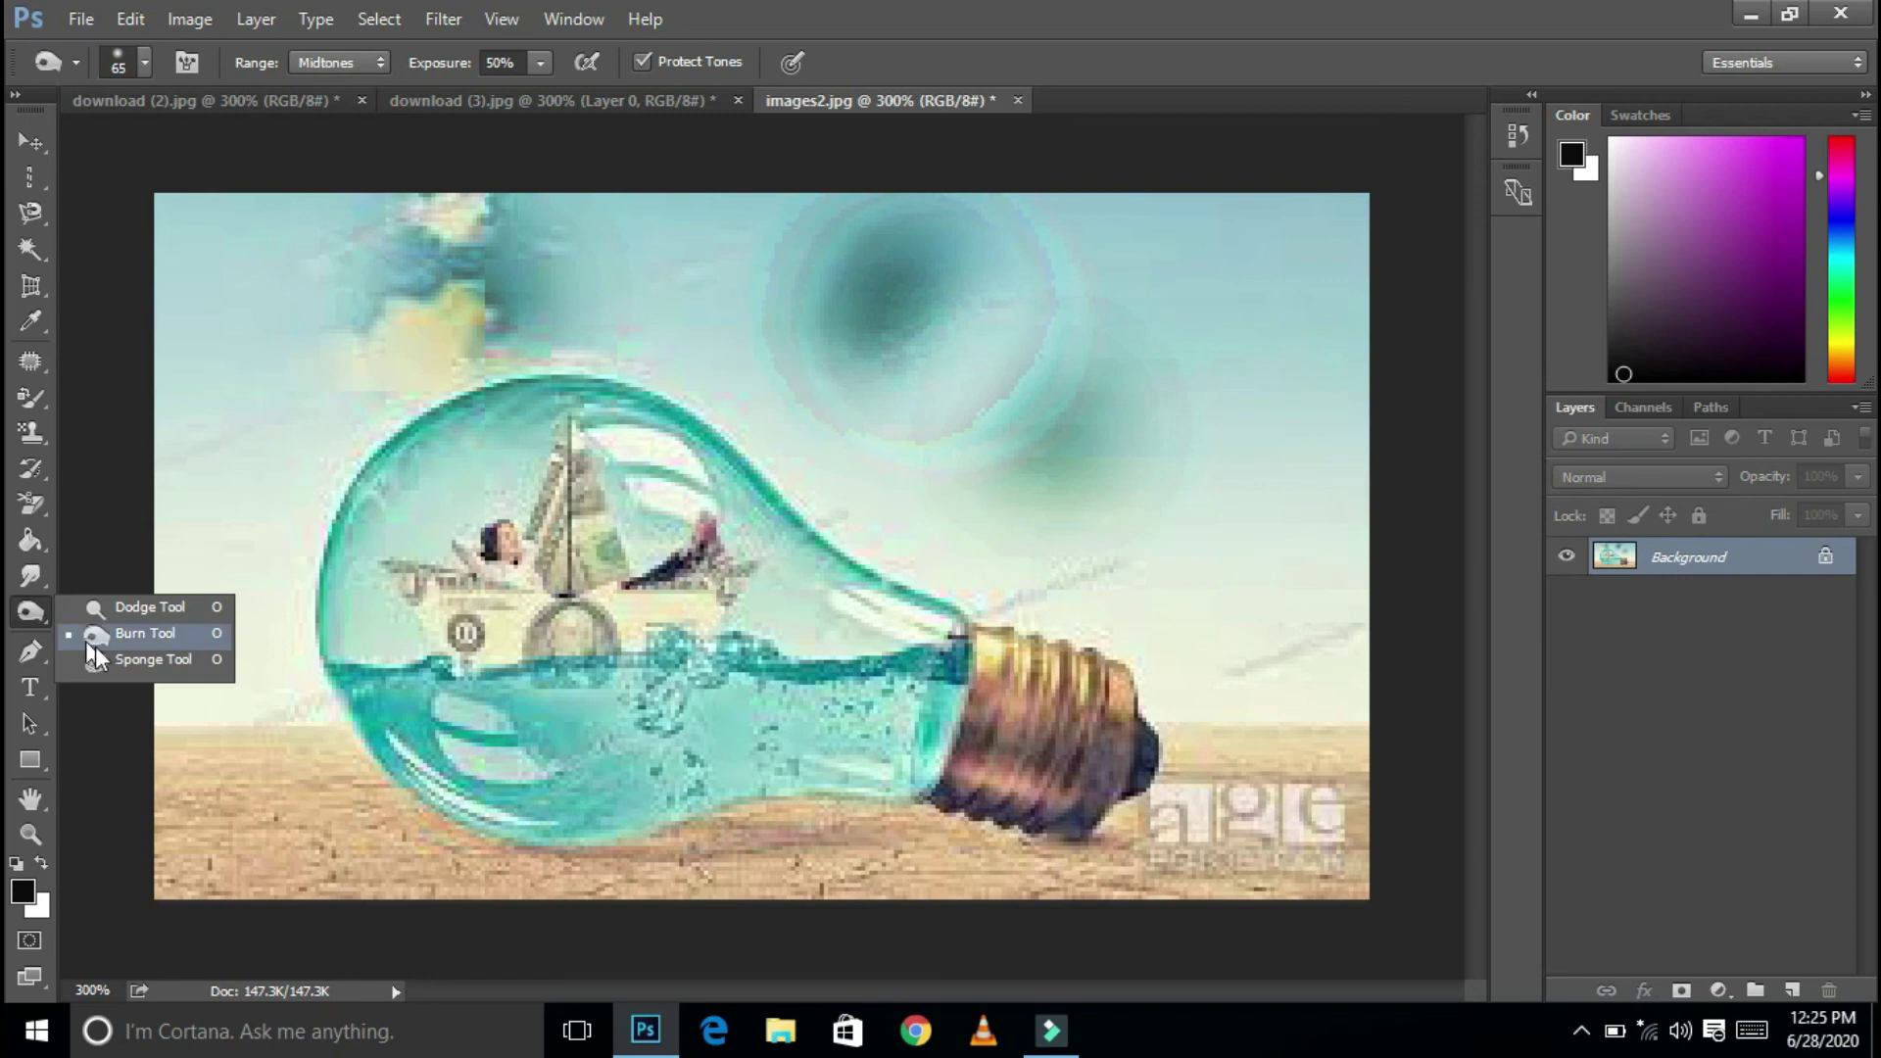
Desaturate the bulb's water and the boat's teal ring to grey with the Sponge Tool.
{"action": "left_click", "coordinate": [119, 655]}
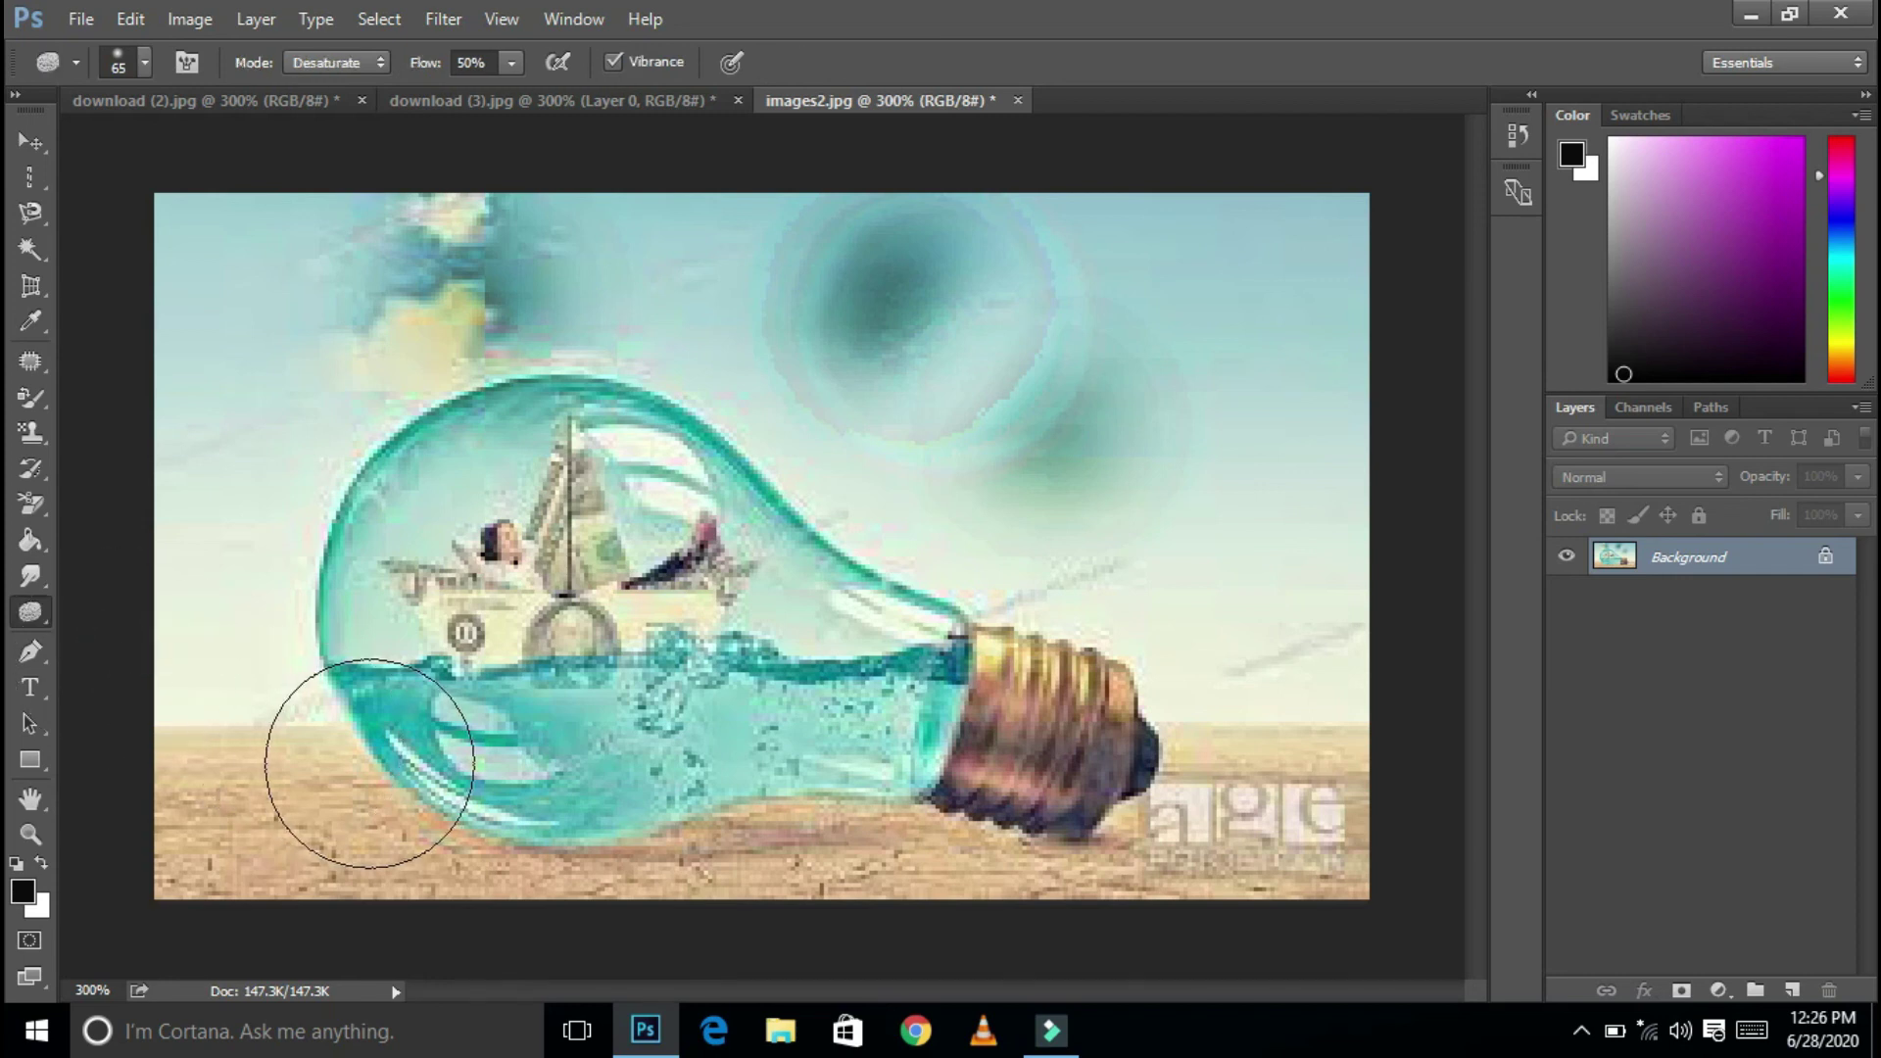
{"action": "mouse_move", "coordinate": [534, 733]}
{"action": "left_mouse_down"}
{"action": "mouse_move", "coordinate": [670, 736]}
{"action": "mouse_move", "coordinate": [436, 727]}
{"action": "mouse_move", "coordinate": [485, 632]}
{"action": "left_mouse_up"}
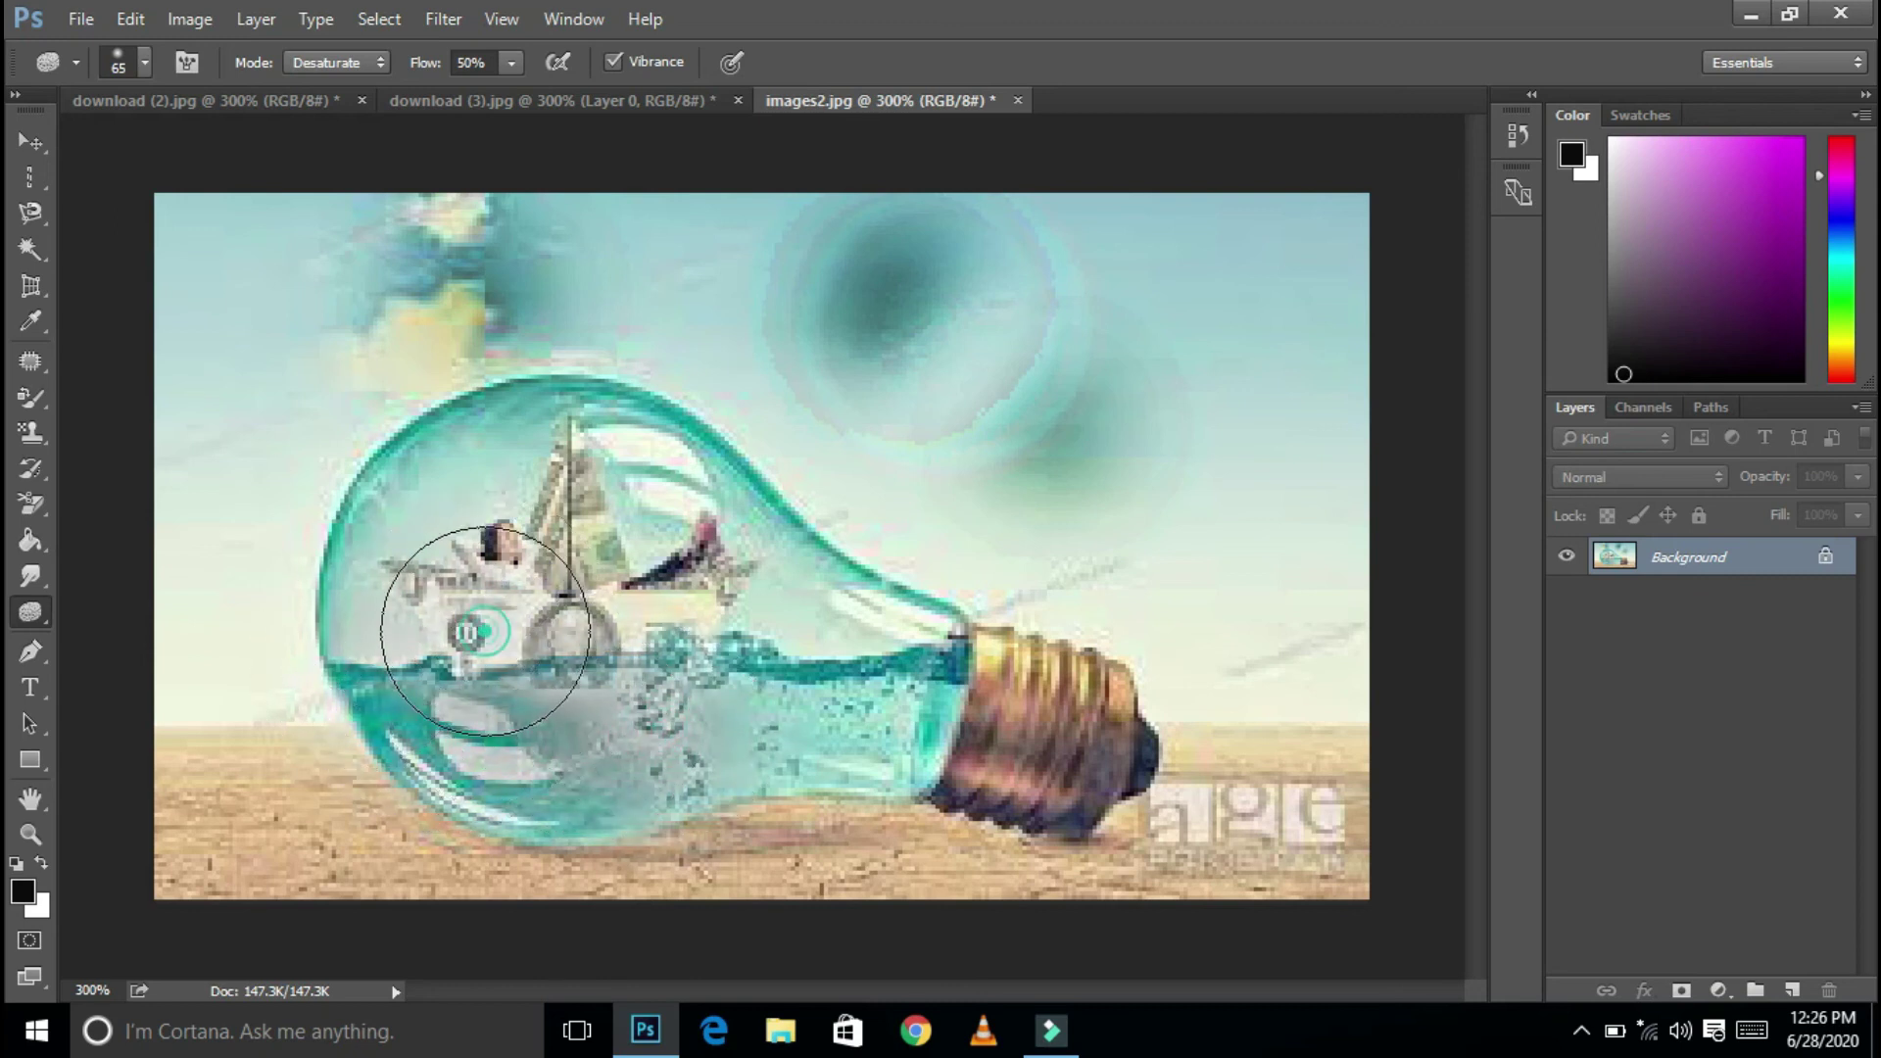
{"action": "left_click", "coordinate": [485, 632]}
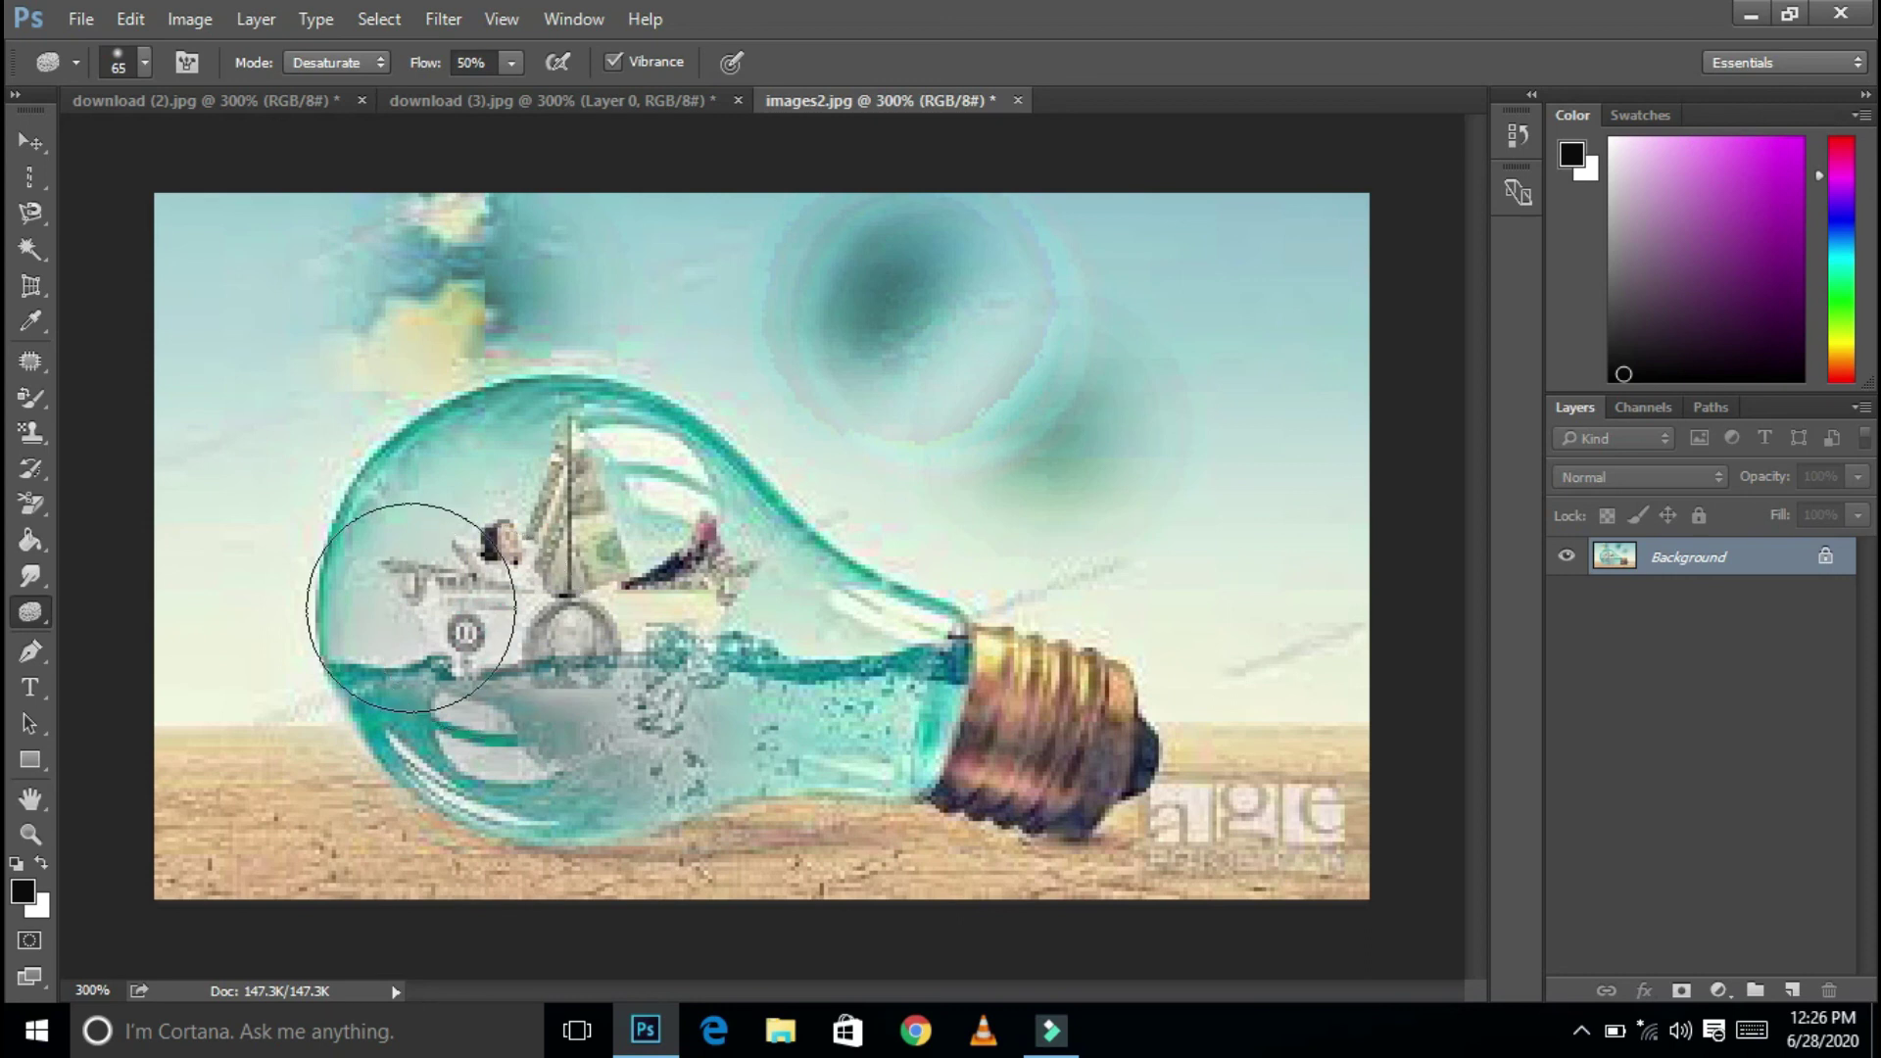